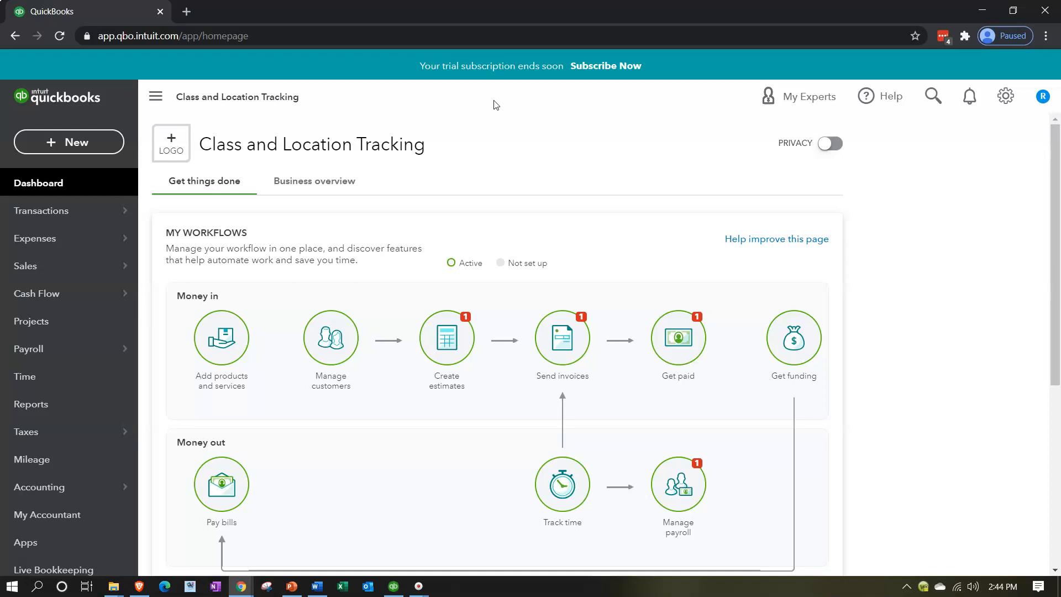
Step: Duplicate the QuickBooks homepage browser tab three times so that four tabs are open
right_click(101, 15)
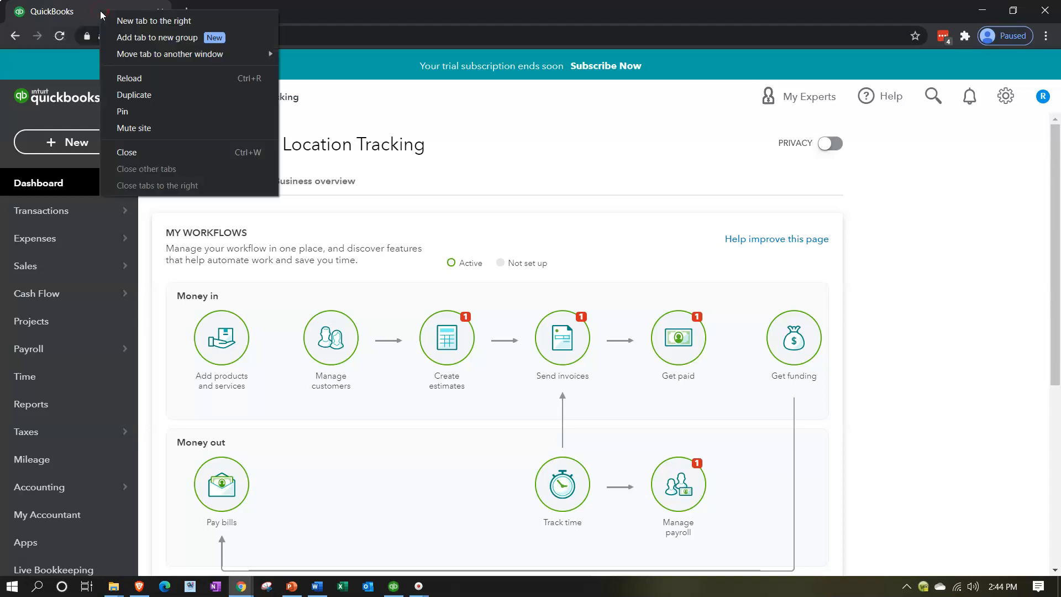
left_click(126, 96)
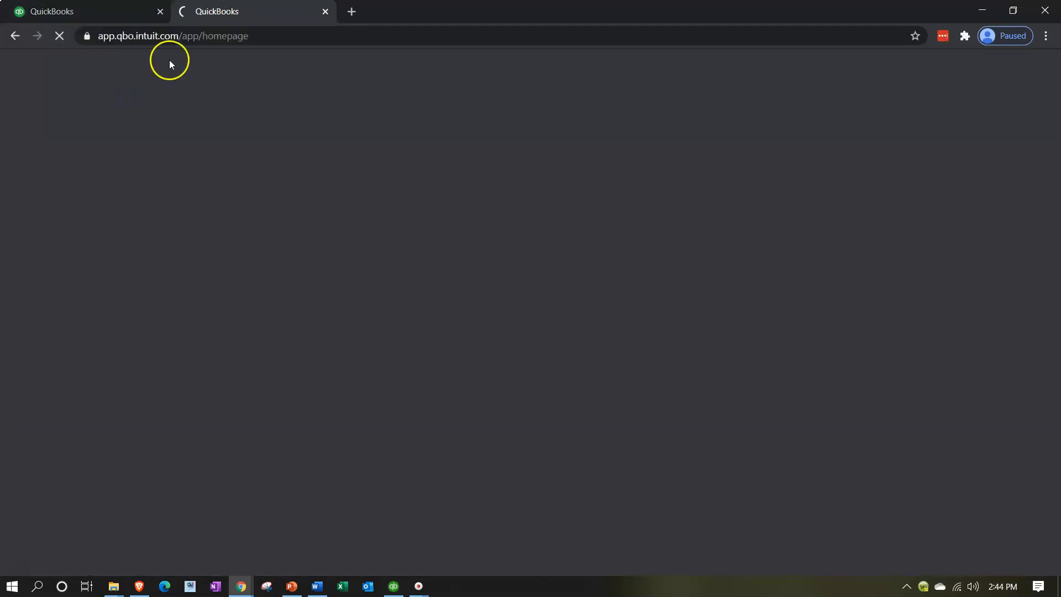
right_click(233, 17)
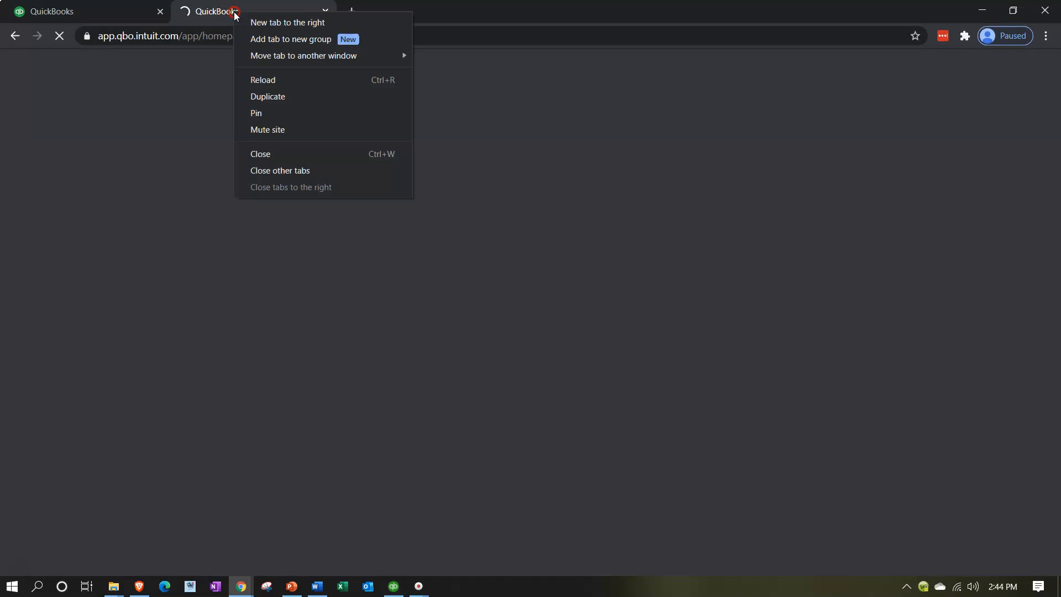
left_click(243, 95)
right_click(390, 12)
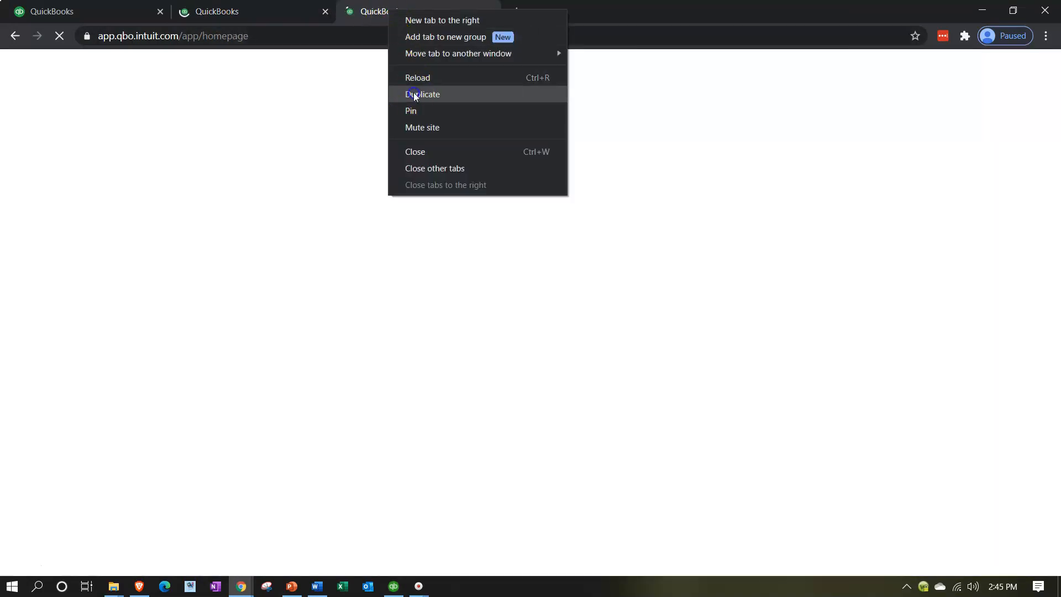
left_click(414, 93)
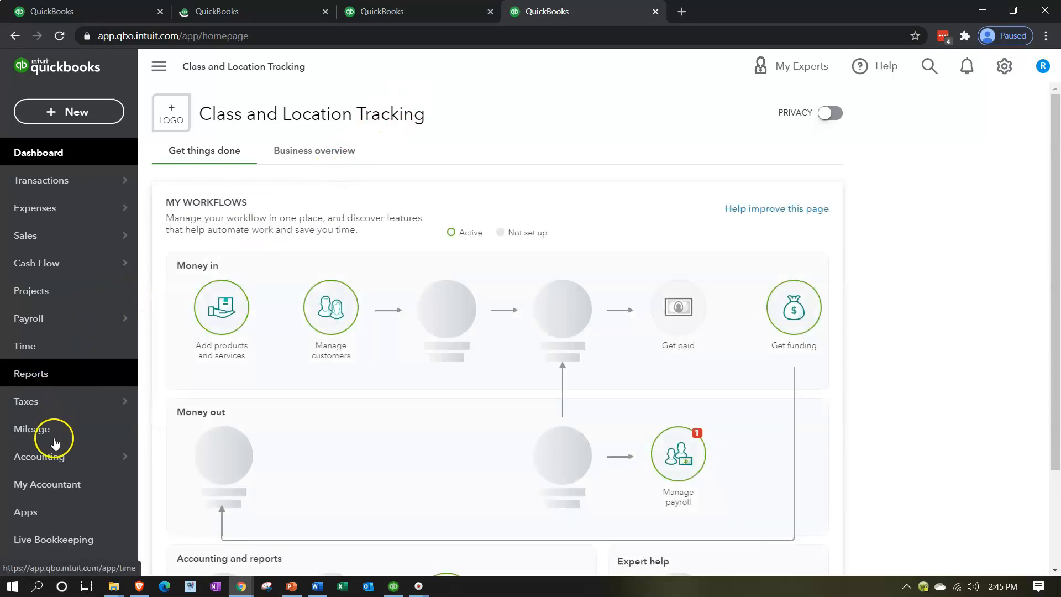
Step: Find the Profit and Loss by Class report by searching the reports for "clas" and open it in the fourth tab
left_click(43, 381)
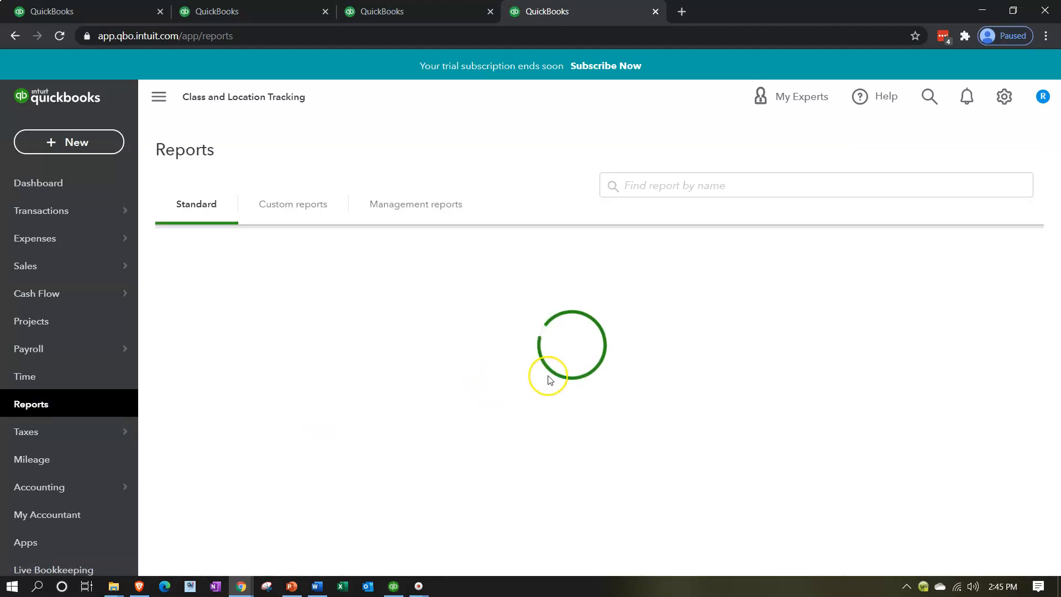
left_click(666, 281)
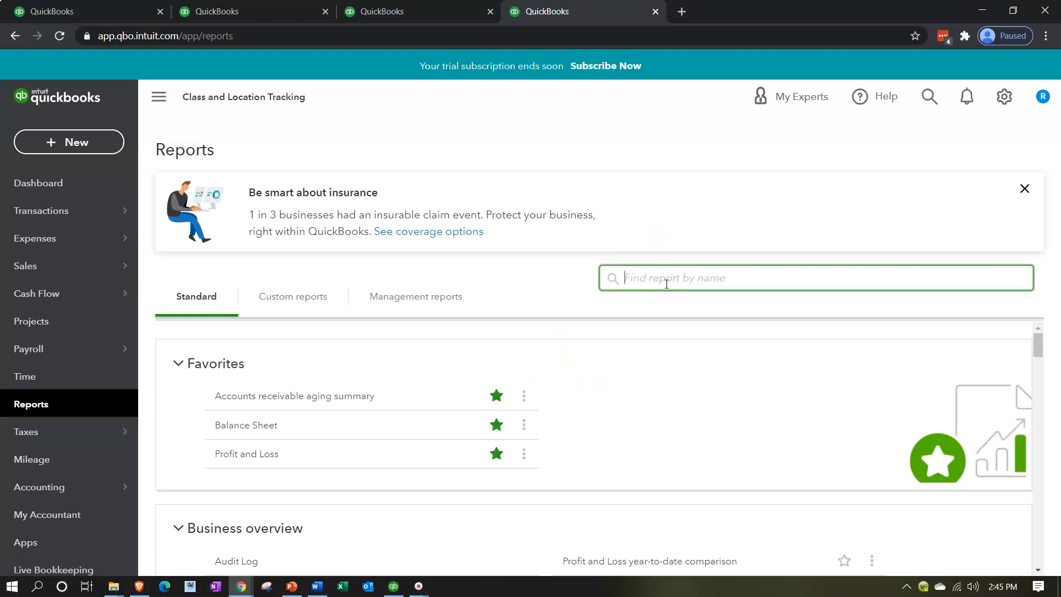
type("clas")
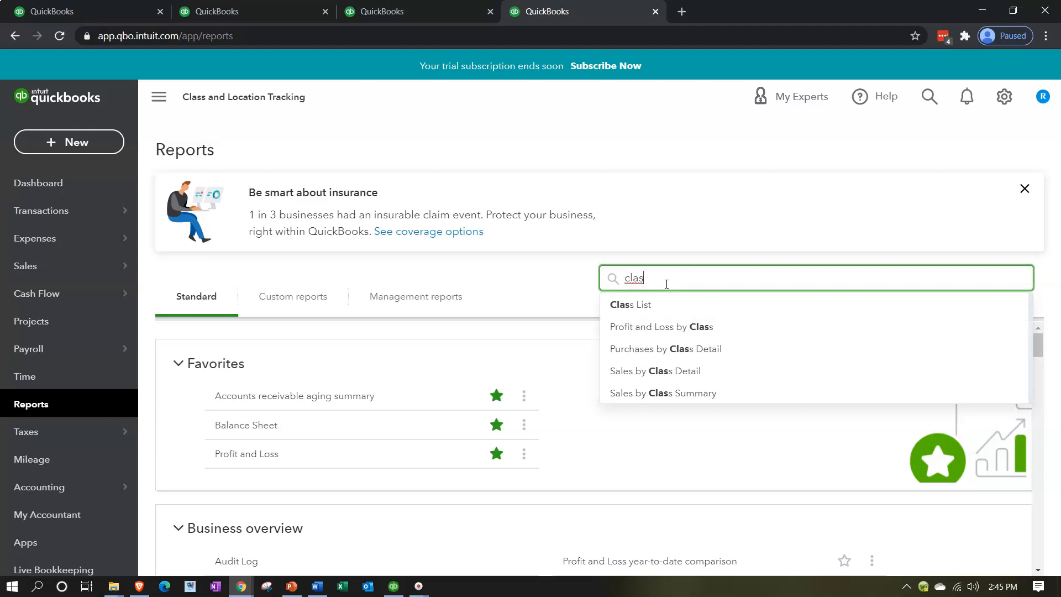
left_click(671, 329)
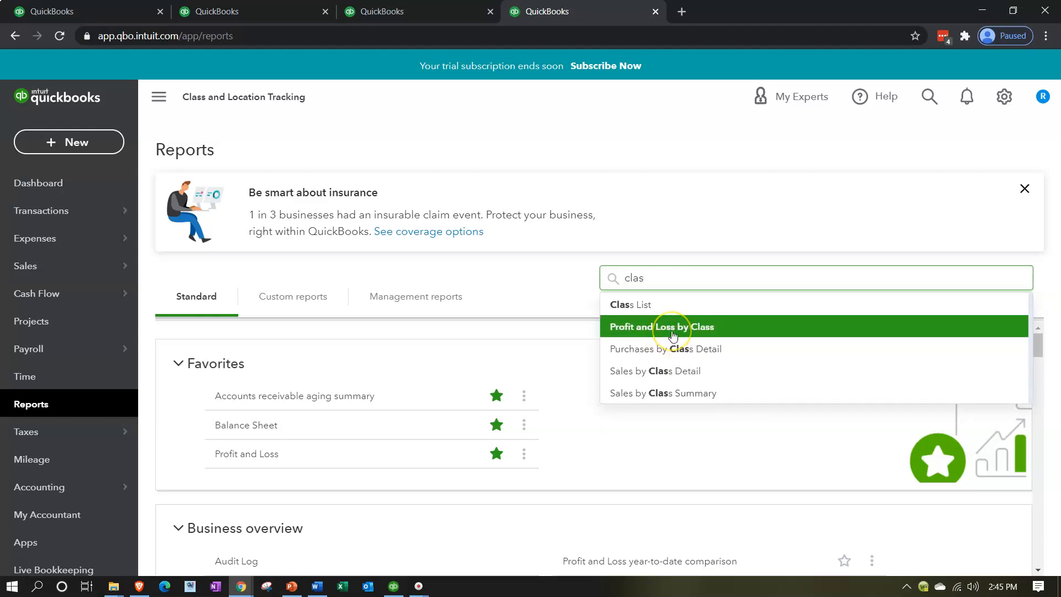
left_click(672, 332)
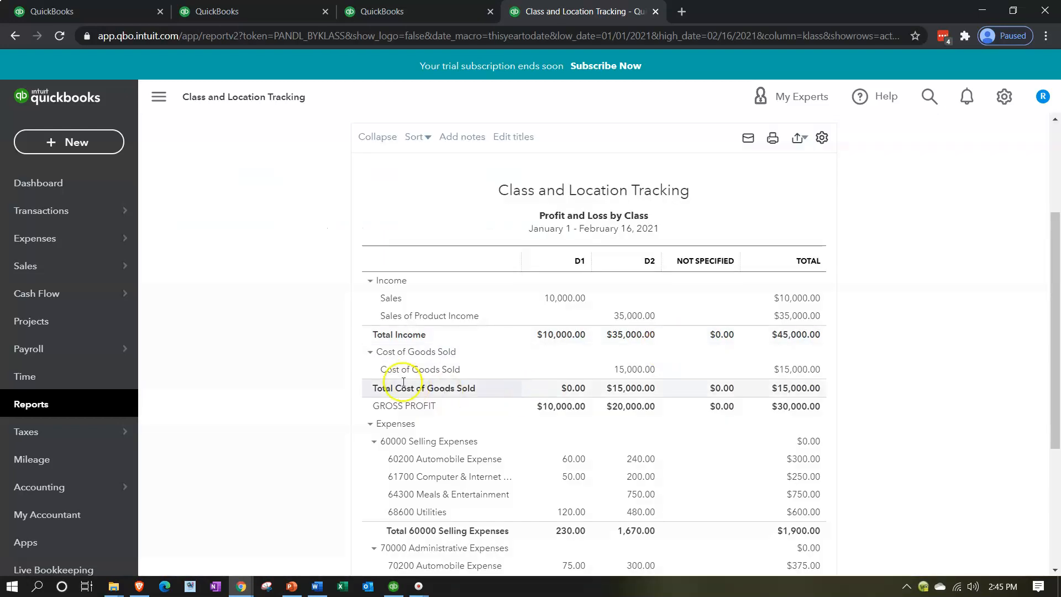
Step: Run the Profit and Loss by Class report with the end date 12/31/2021 and collapse the navigation menu
left_click(491, 209)
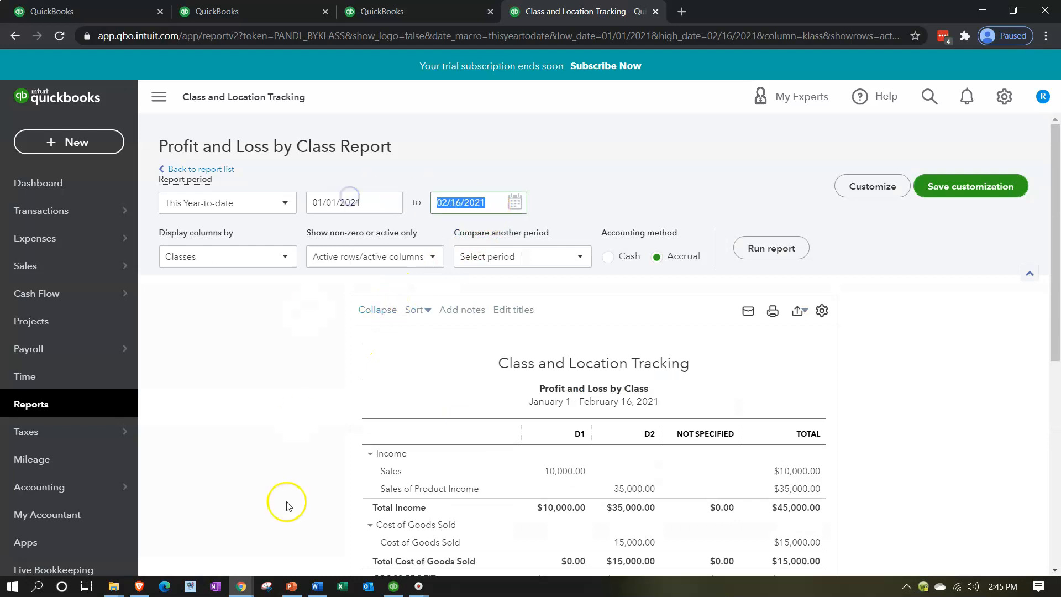
type("12/31/2021")
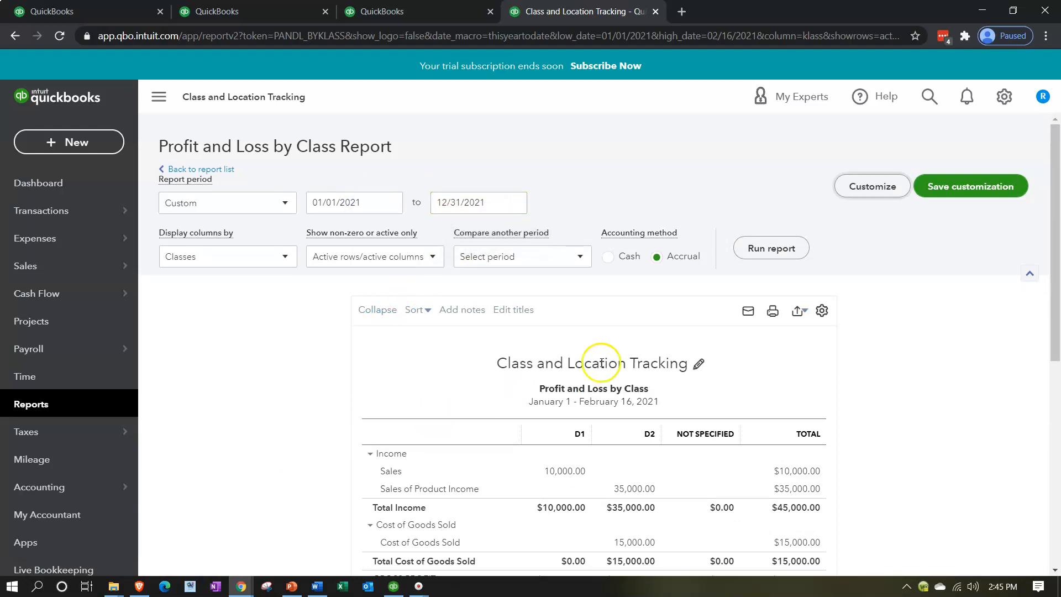
left_click(770, 249)
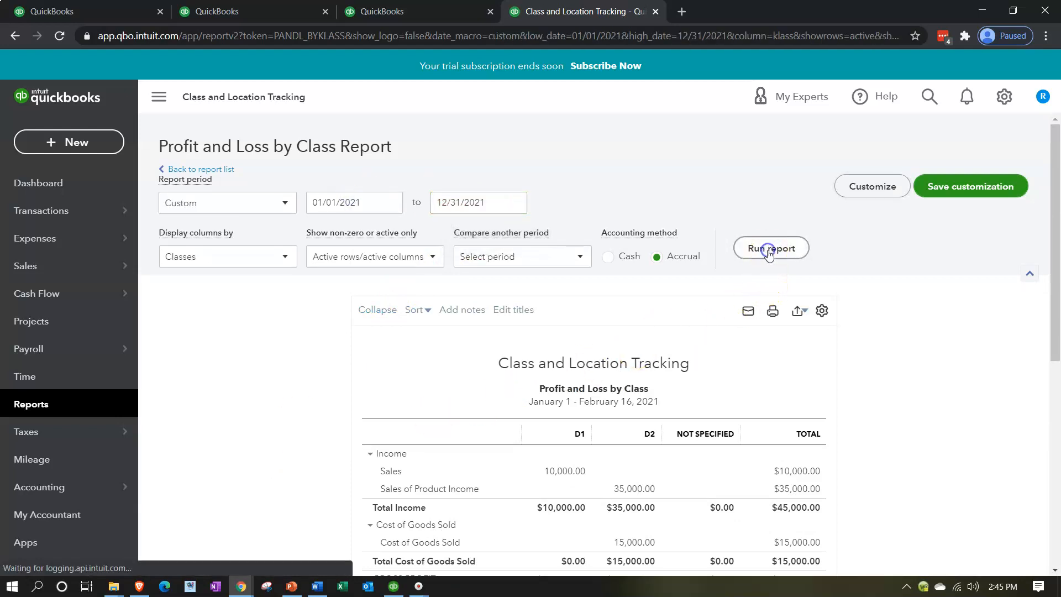
left_click(160, 95)
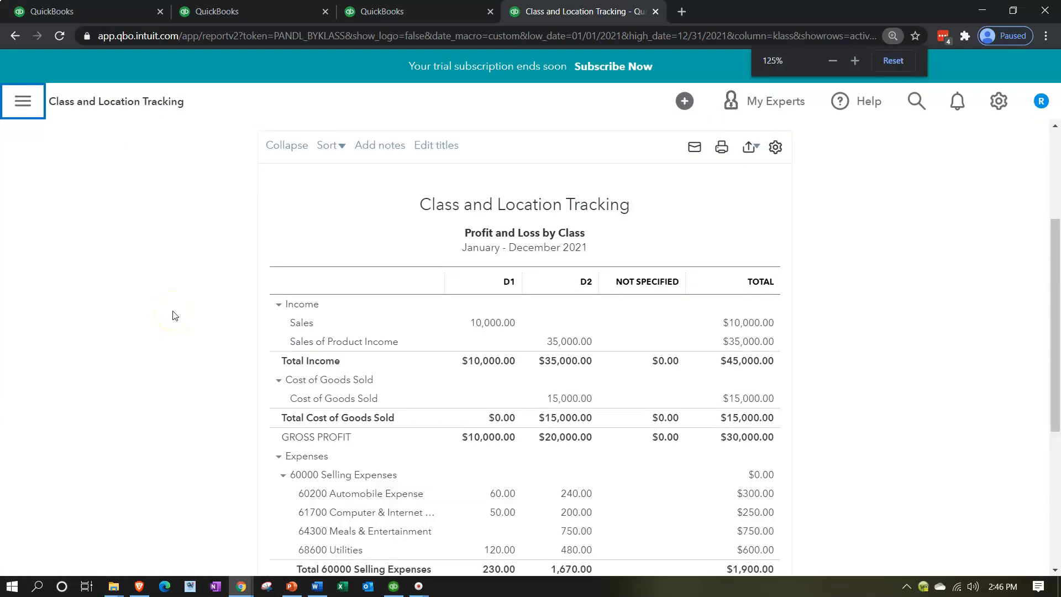
key("ctrl+plus")
scroll(175, 315, "down", 3)
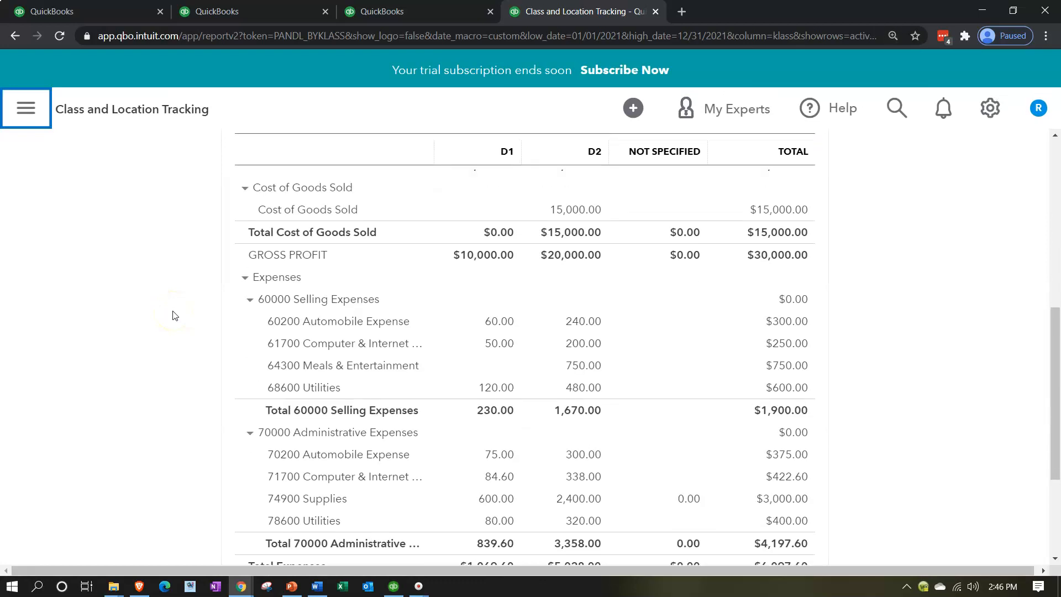
Step: In the third browser tab, search the reports for "loc" and open the Profit and Loss by Location report
left_click(384, 16)
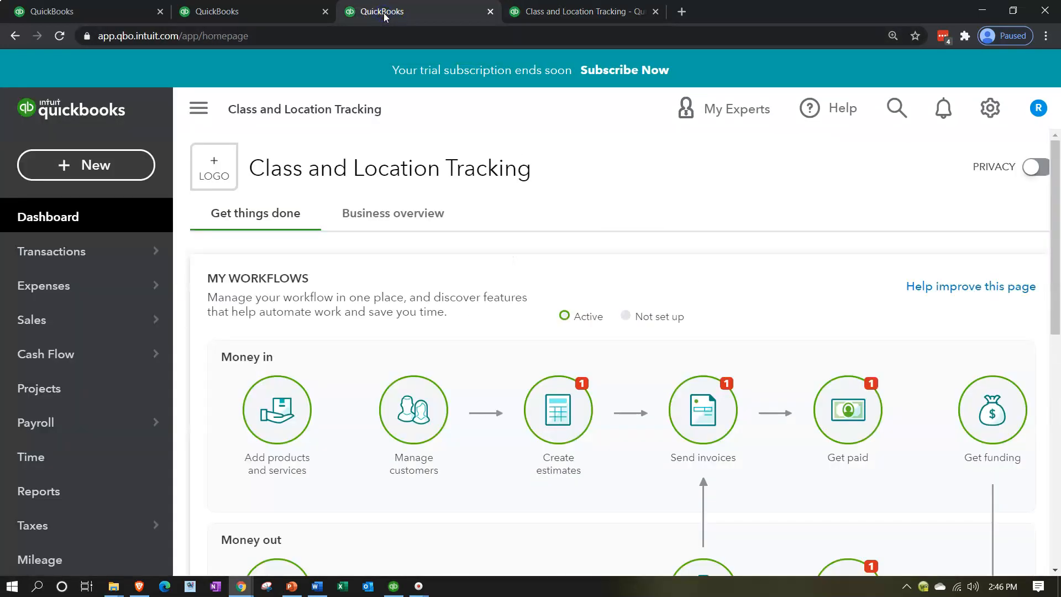
left_click(80, 500)
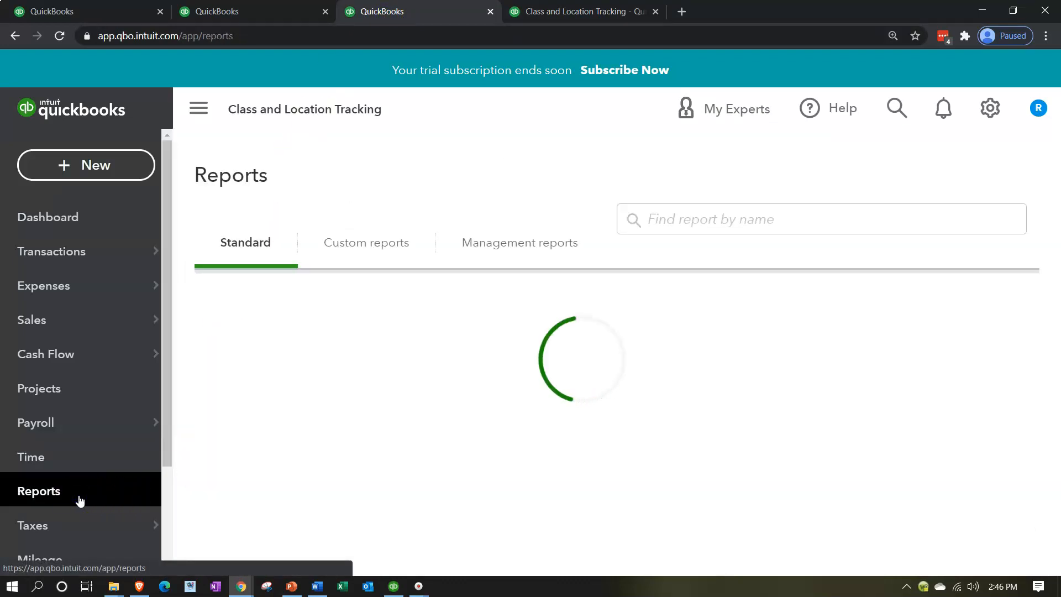
left_click(736, 337)
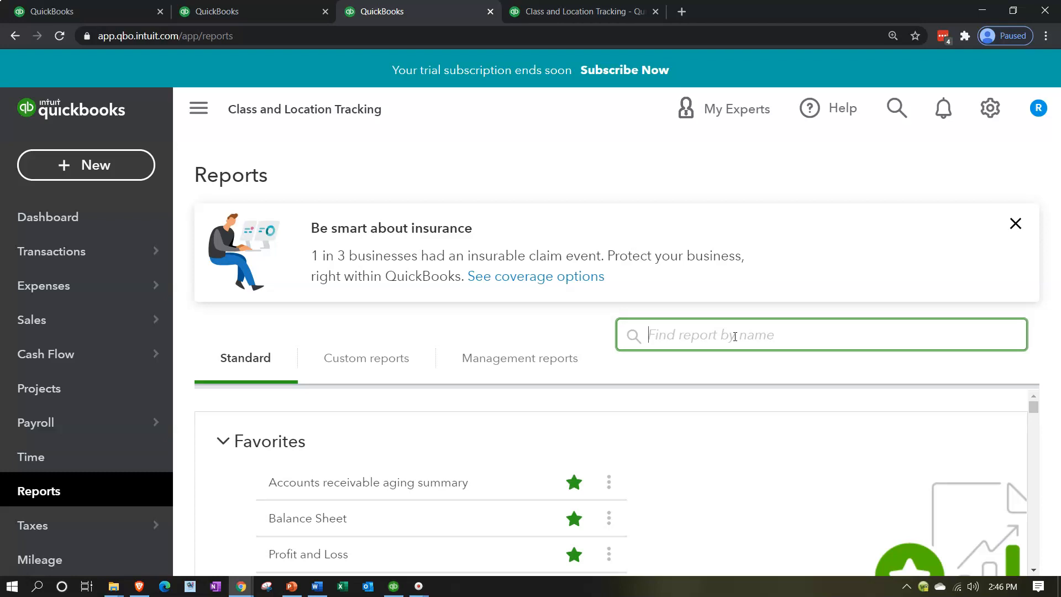
type("loc")
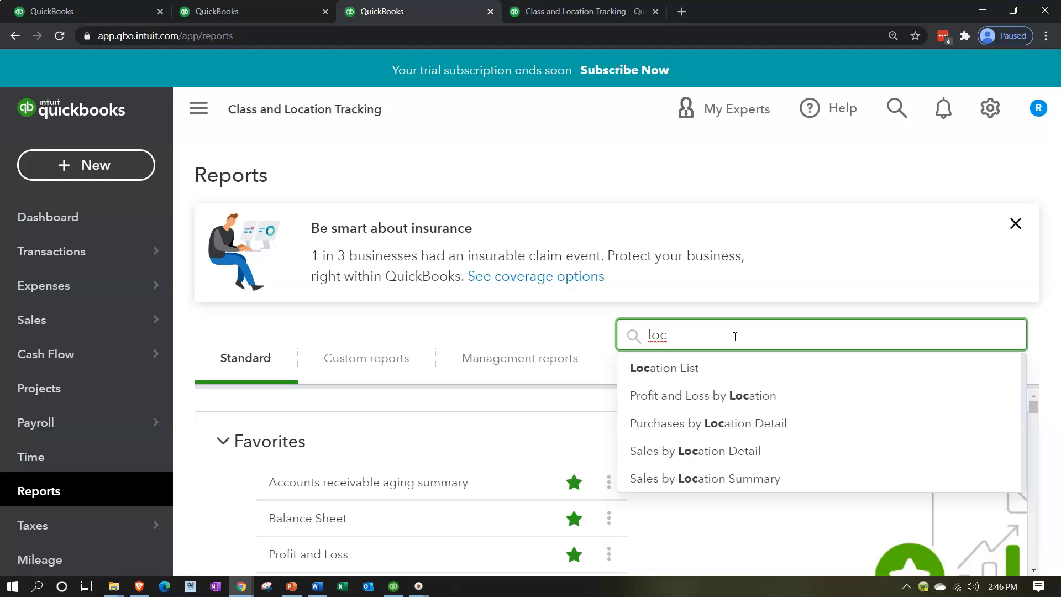
left_click(747, 397)
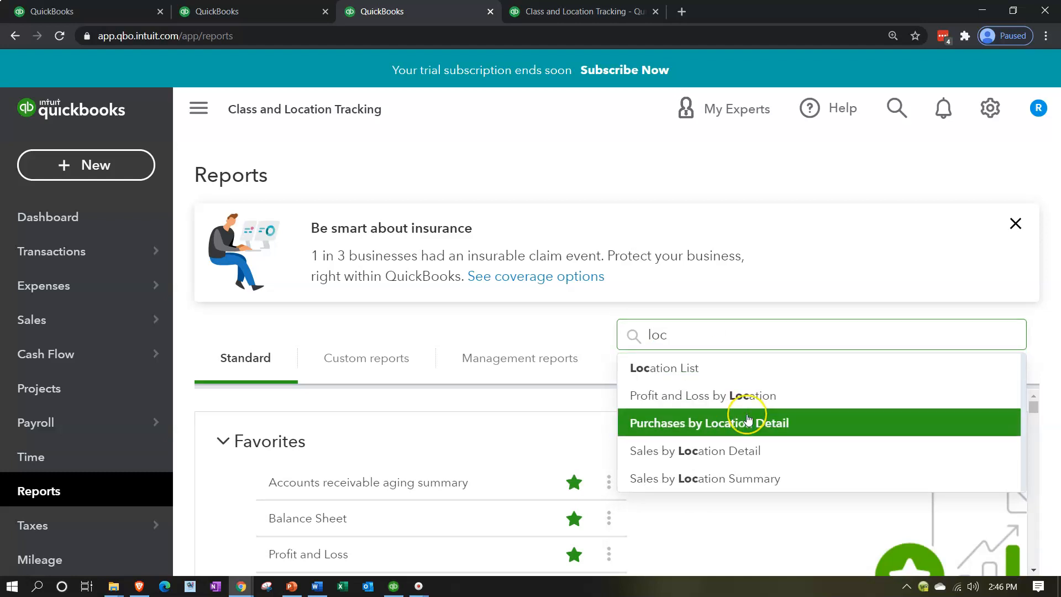
left_click(745, 404)
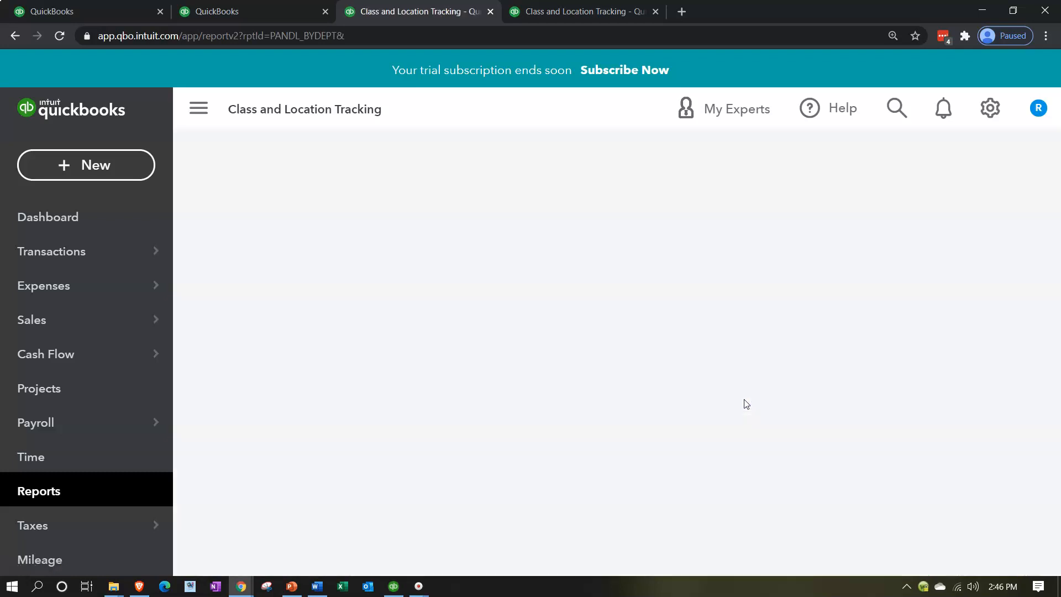
Step: Run the Profit and Loss by Location report for 01/01/2021 to 12/31/2021 and collapse the navigation menu
left_click(430, 354)
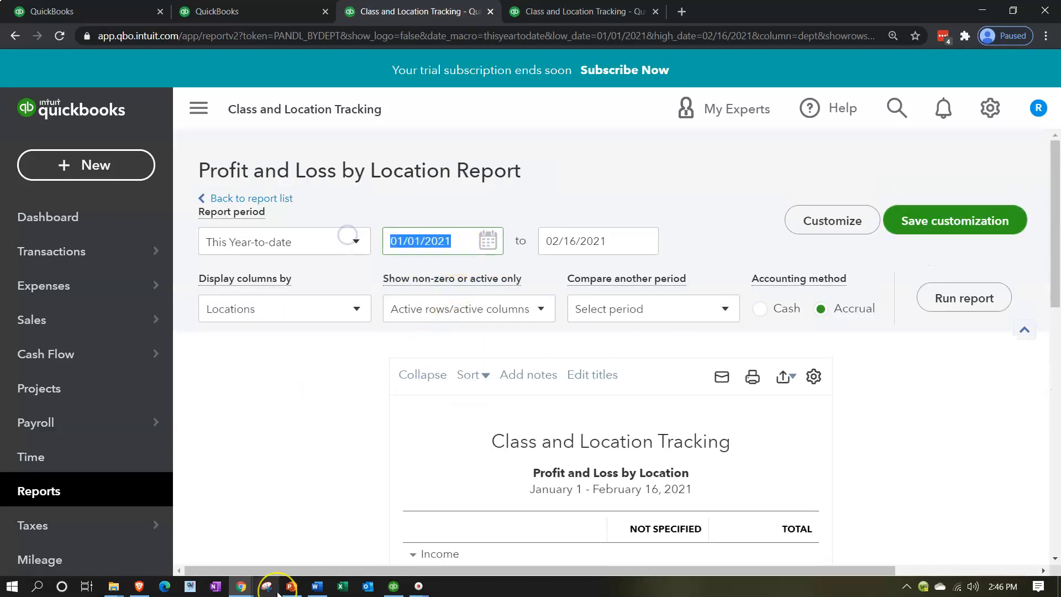
type("010121")
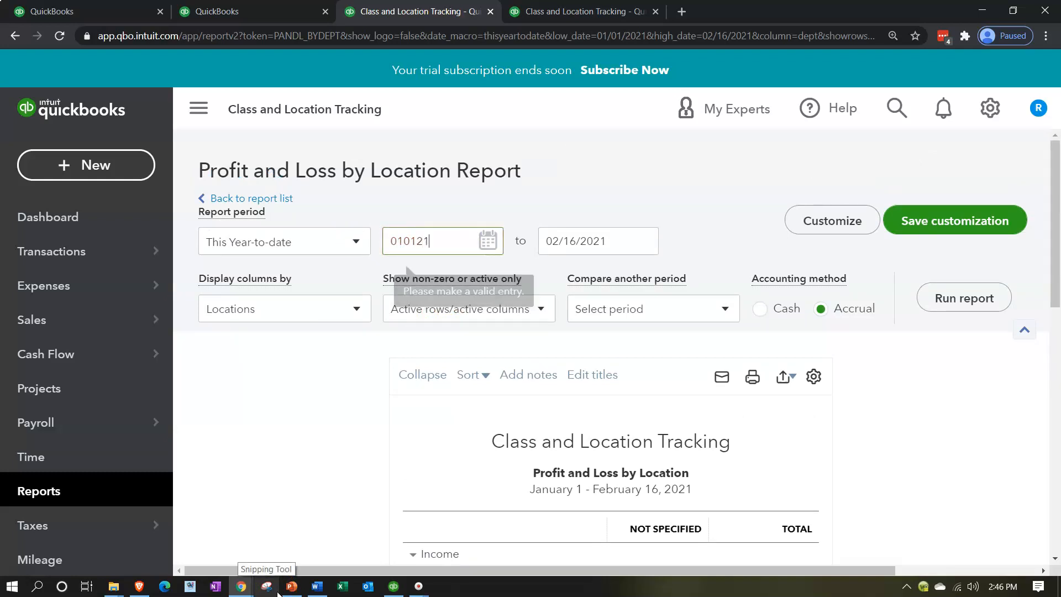
key("Tab")
type("123121")
key("Tab")
left_click(752, 528)
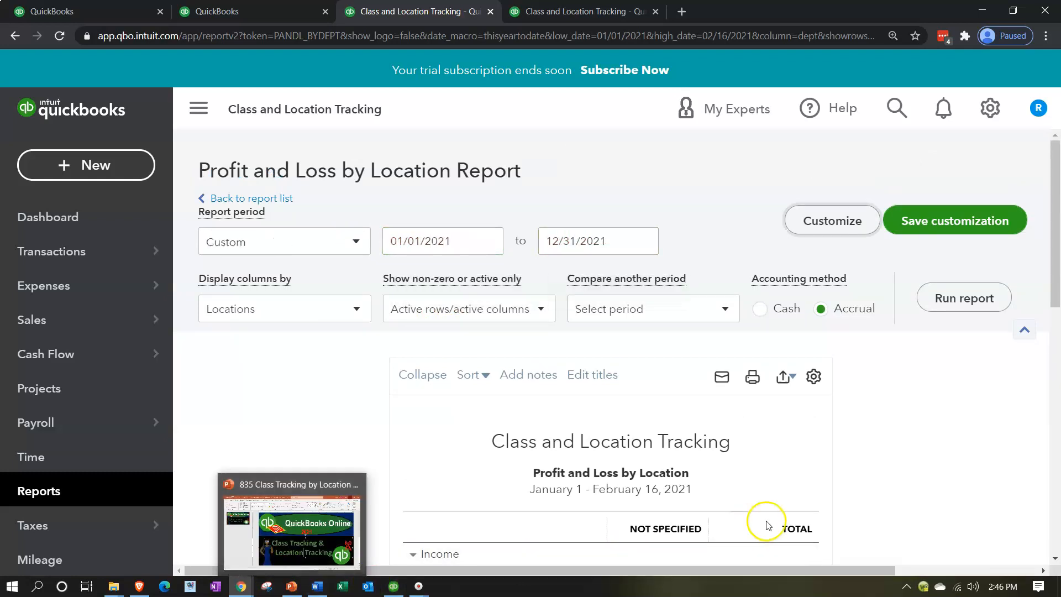
left_click(937, 302)
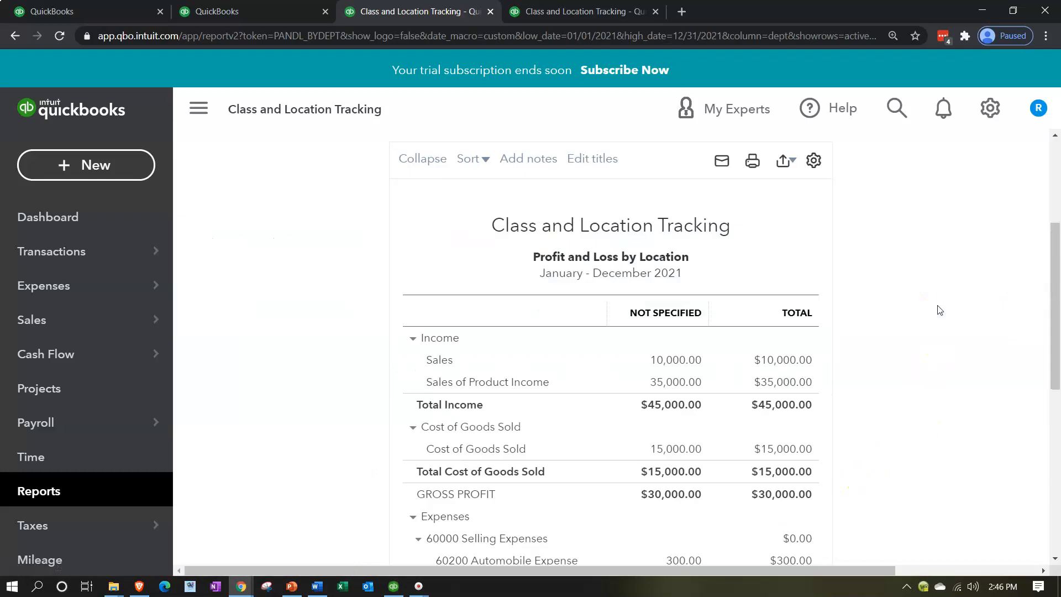
left_click(199, 109)
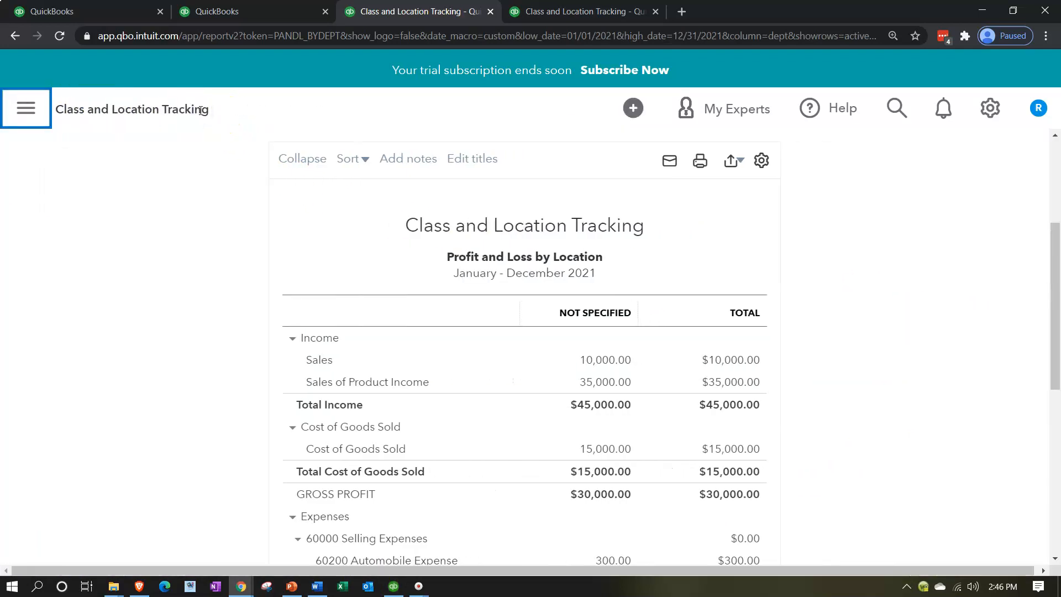
Step: In the second browser tab, open the Balance Sheet report from the favorite reports
left_click(252, 13)
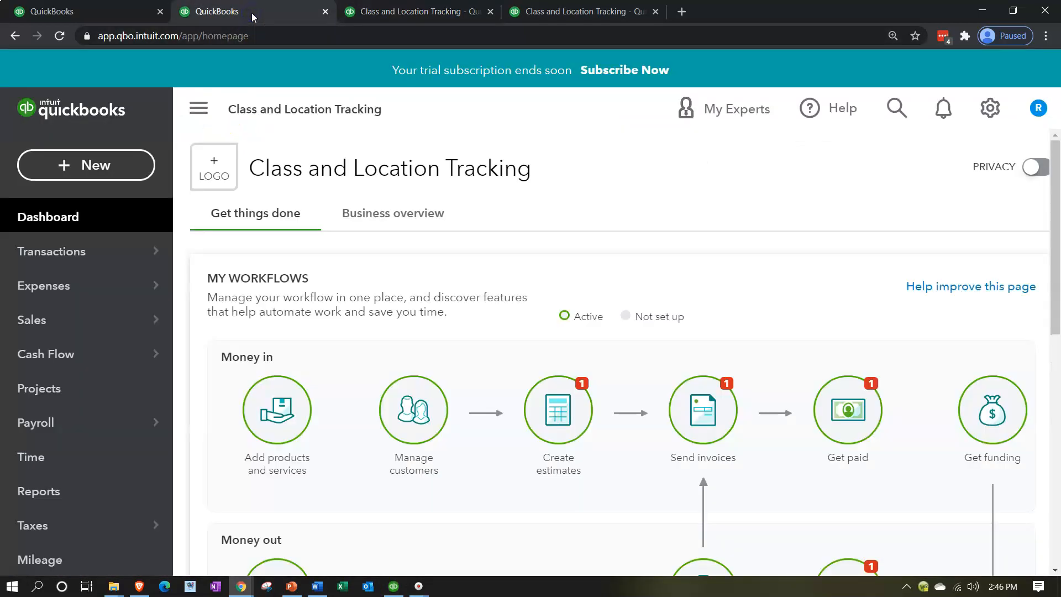
scroll(114, 324, "down", 3)
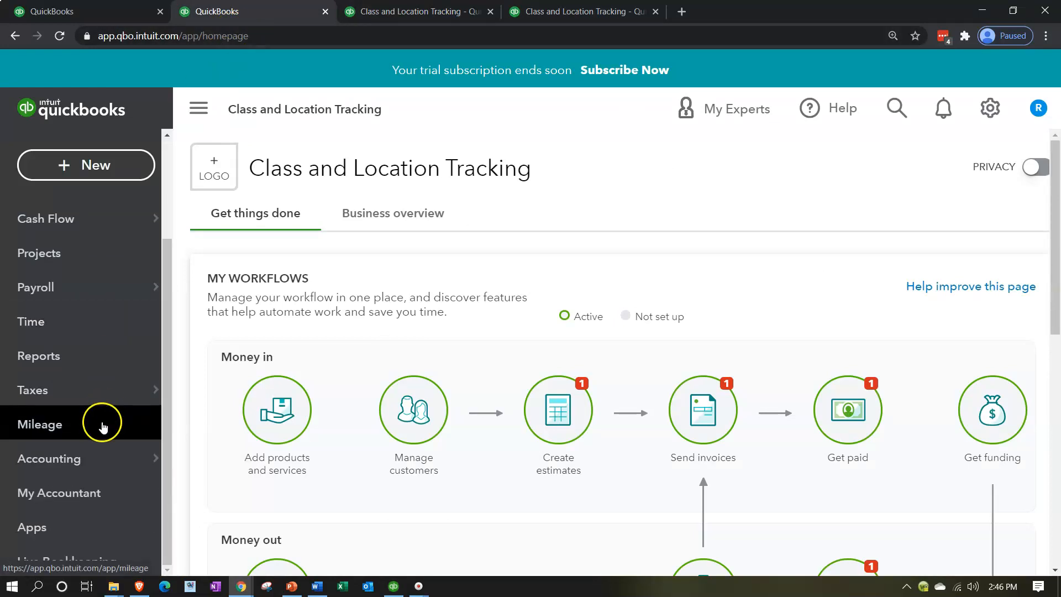
left_click(75, 357)
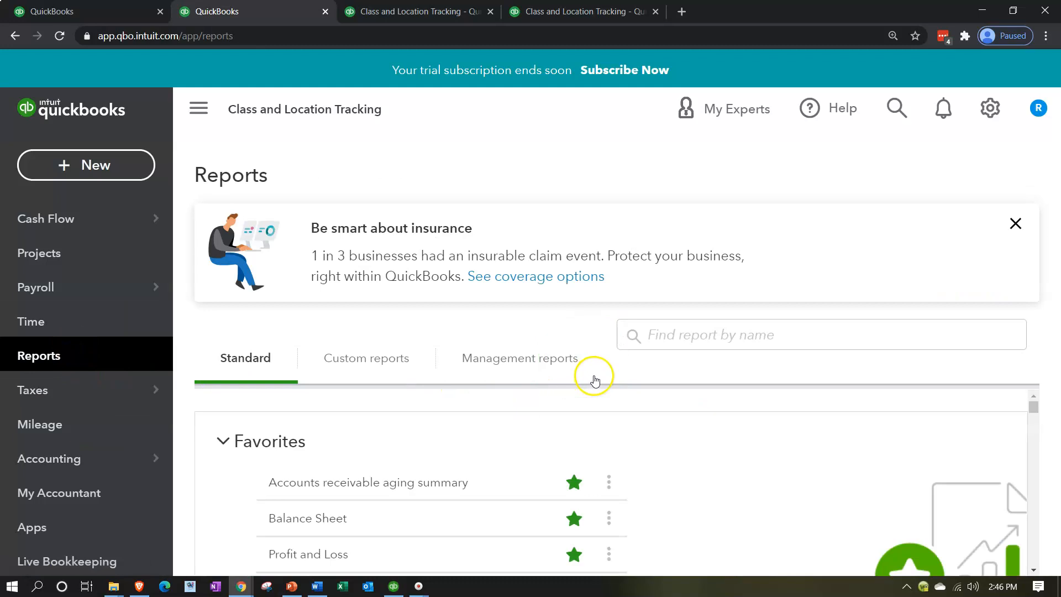
scroll(549, 431, "down", 2)
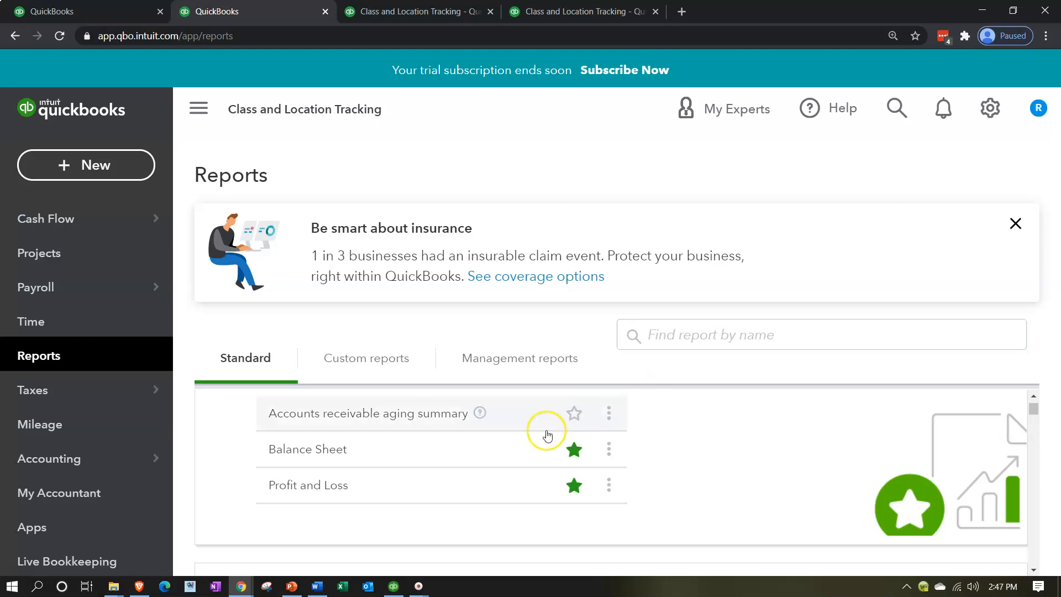
left_click(303, 451)
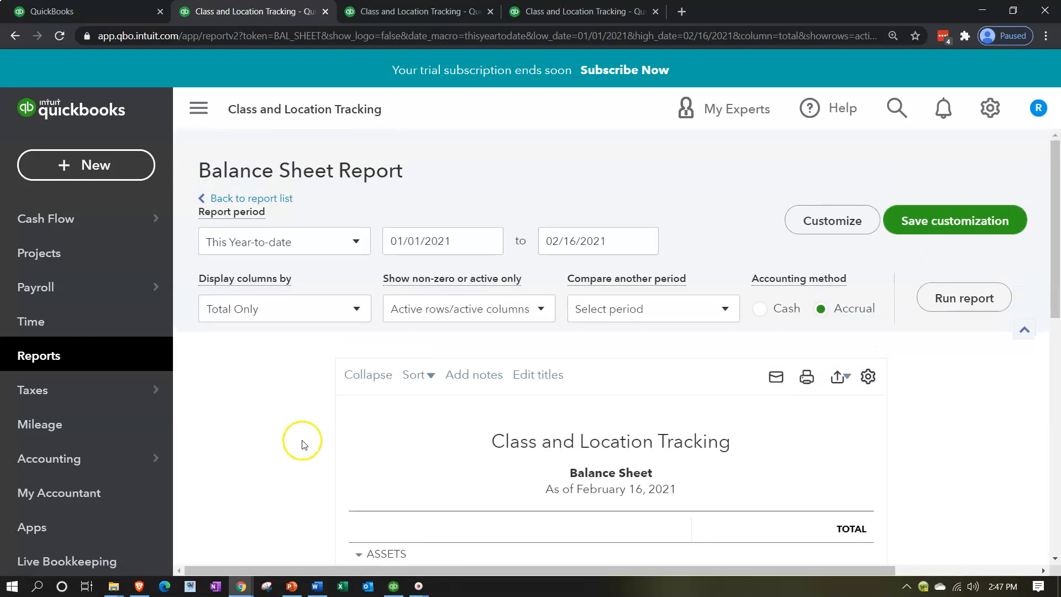
Step: Run the Balance Sheet report for 01/01/2021 to 12/31/2021 and collapse the navigation menu
left_click_drag(464, 241, 359, 239)
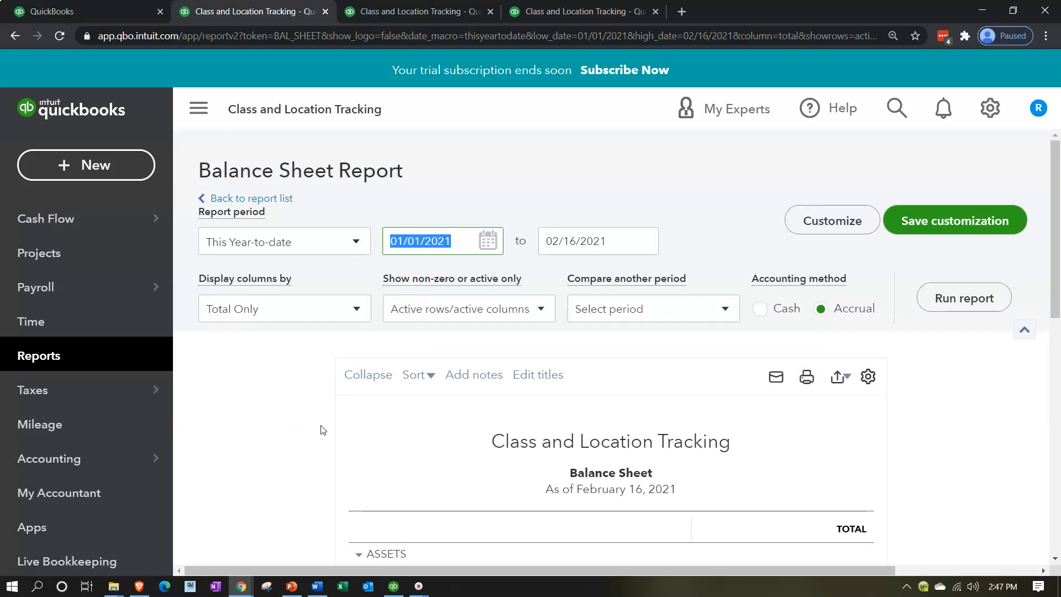
type("01012021")
key("Tab")
type("12312021")
key("Tab")
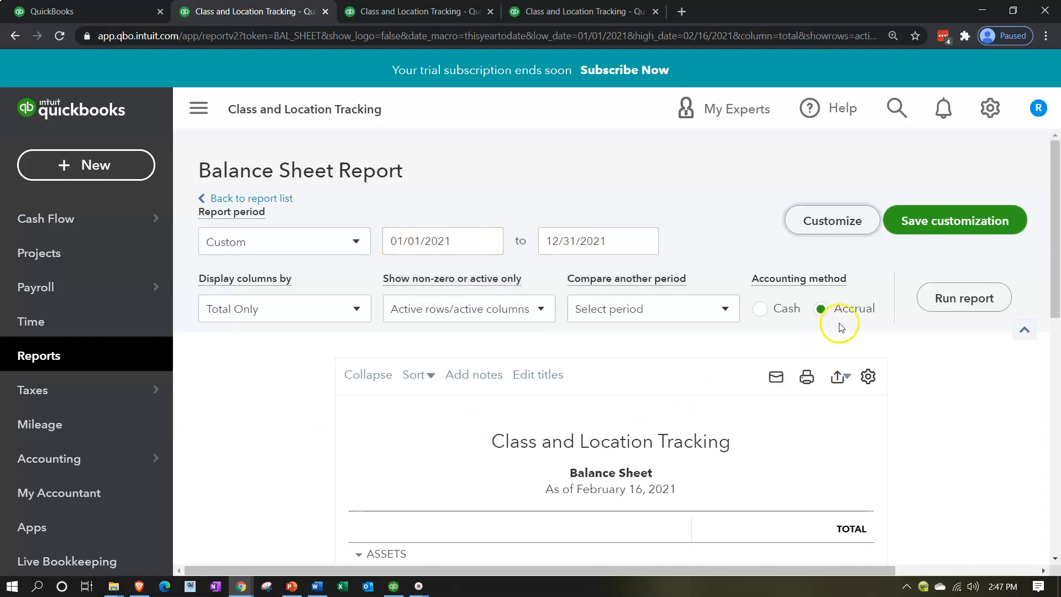
left_click(956, 294)
scroll(954, 297, "down", 4)
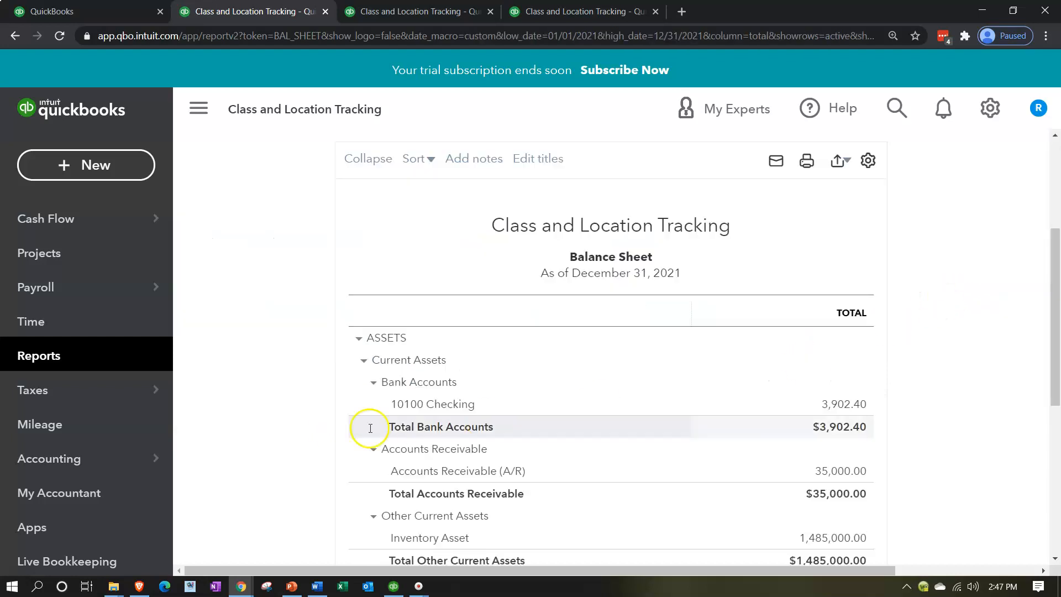
left_click(199, 111)
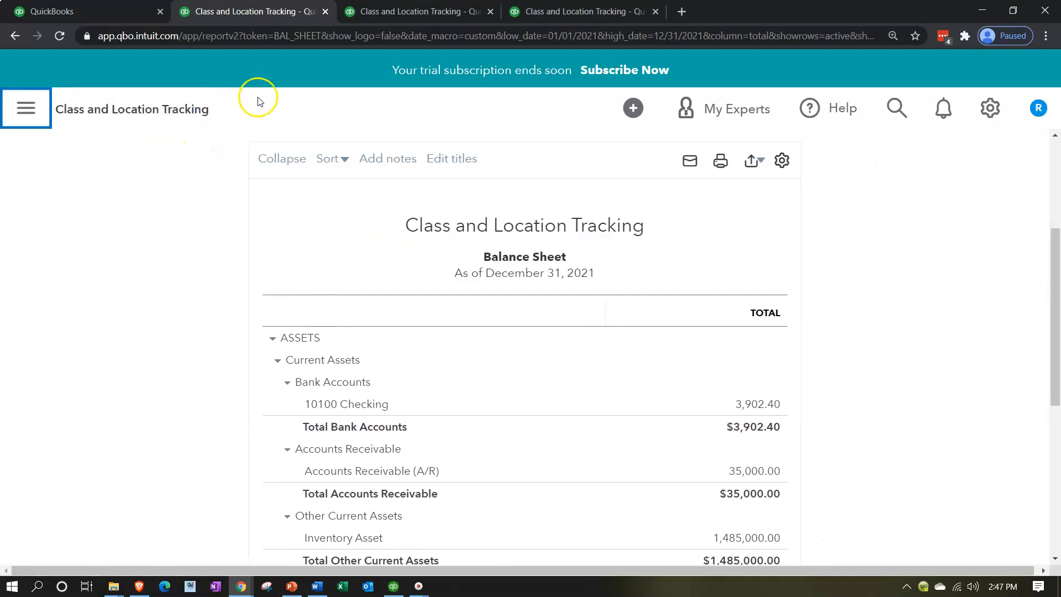
Step: In the Profit and Loss by Class report, drill into the D1 amount for 60200 Automobile Expense and open its expense transaction
left_click(516, 15)
scroll(249, 434, "up", 3)
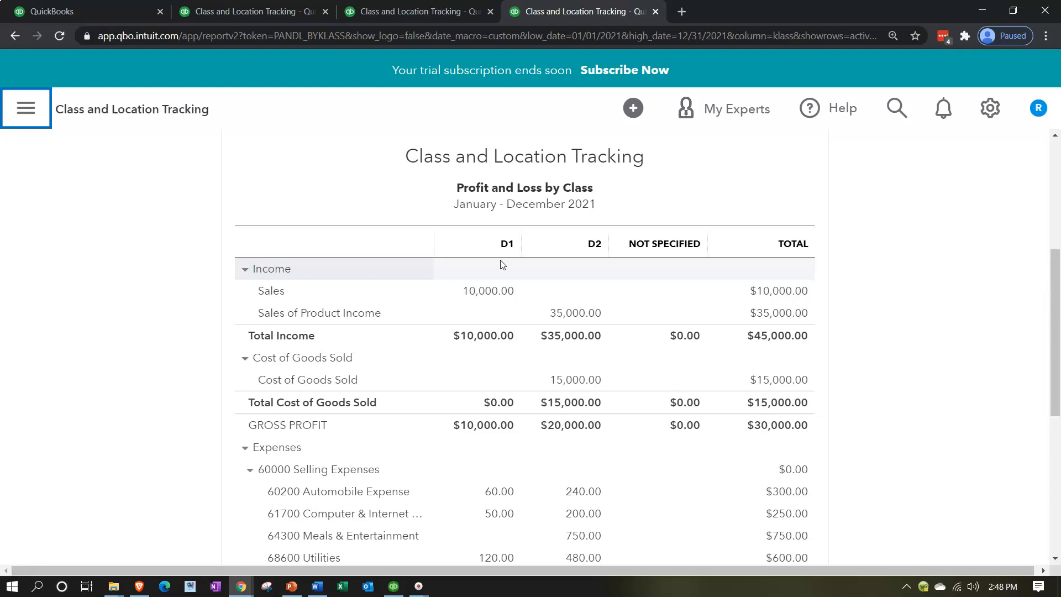
scroll(502, 264, "down", 3)
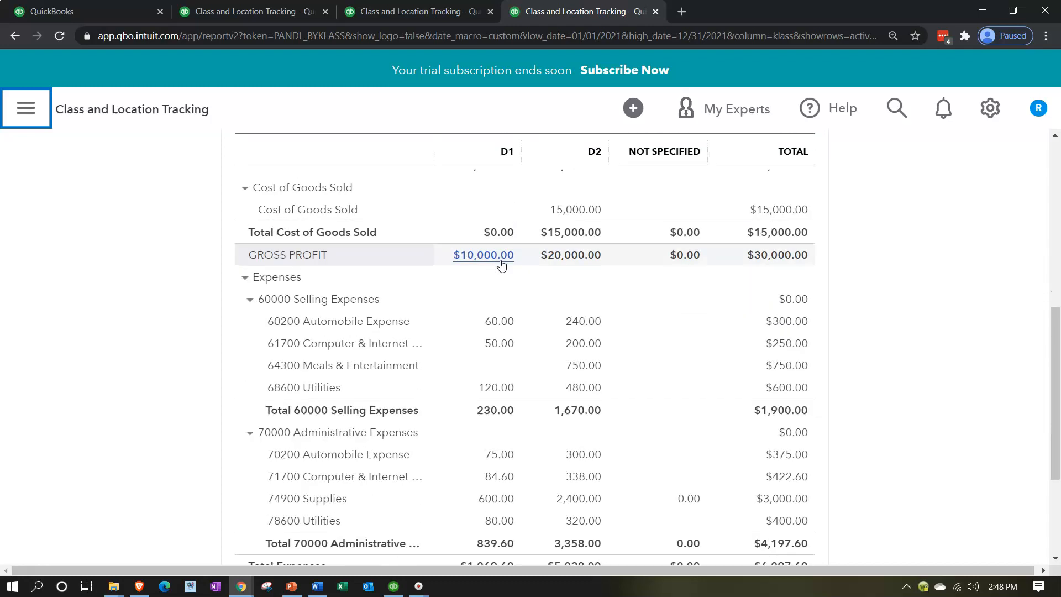
left_click(502, 322)
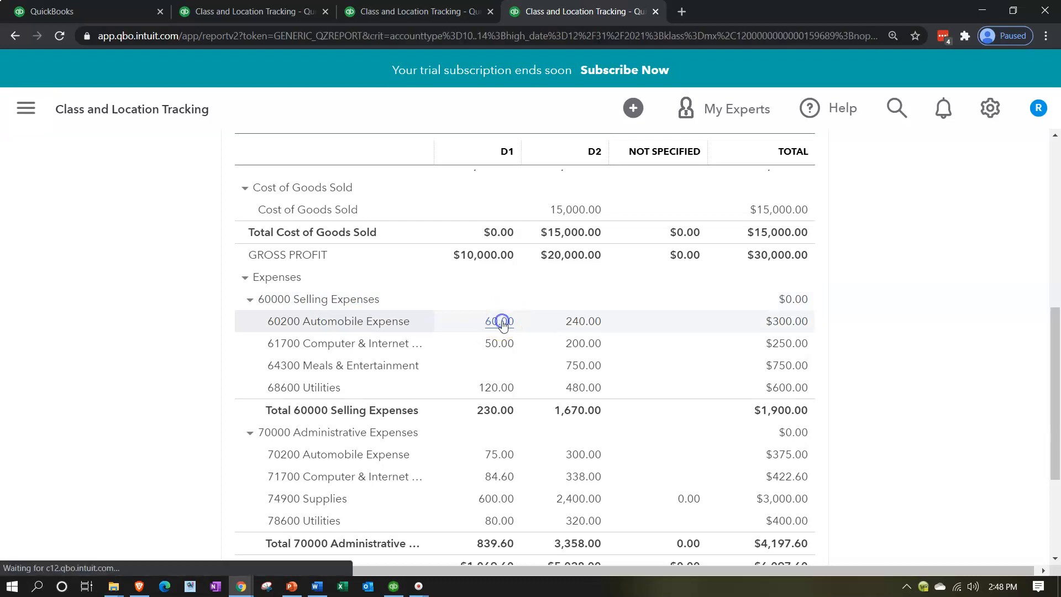
scroll(502, 325, "down", 2)
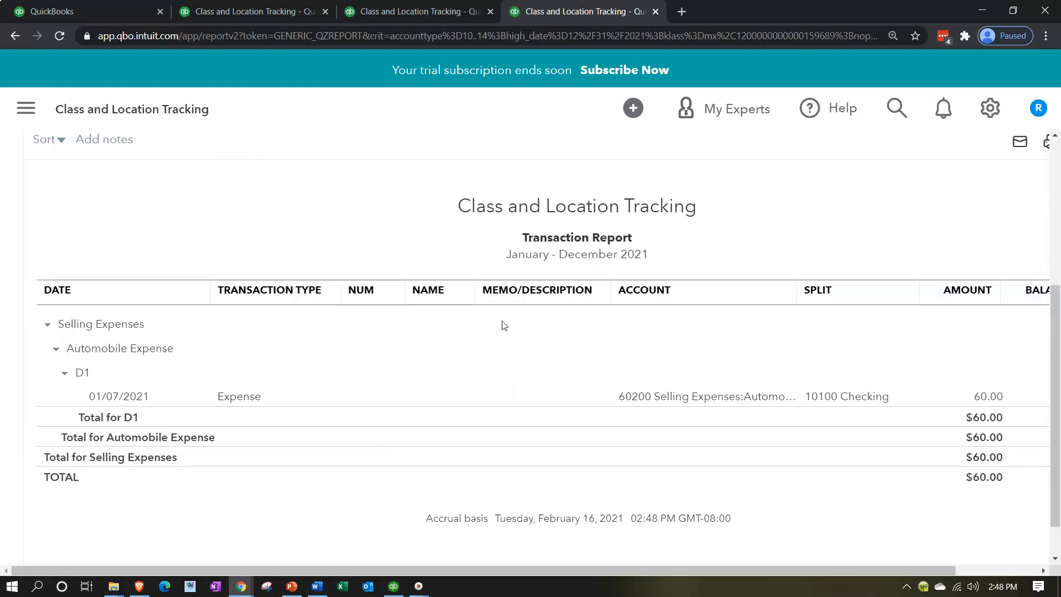
left_click(985, 374)
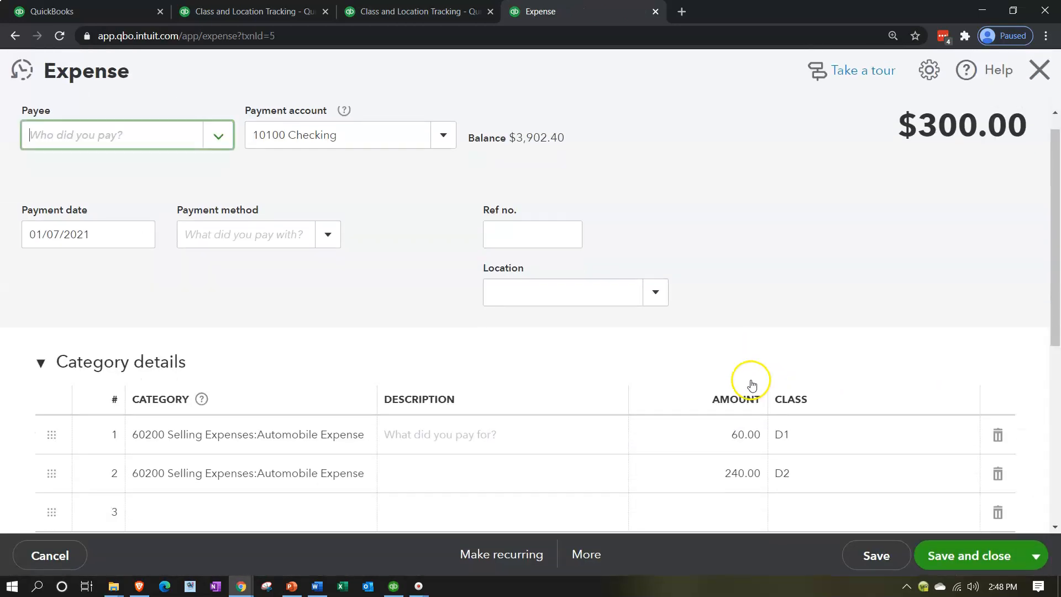
Step: Examine the expense form's Location field and the class assigned to each category line
scroll(752, 385, "down", 1)
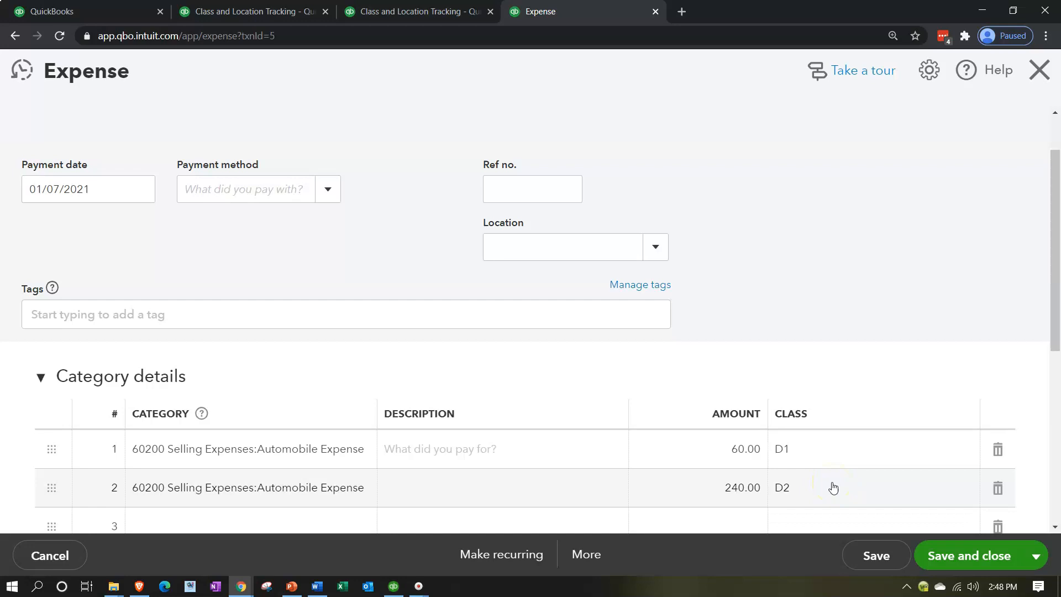
left_click(654, 264)
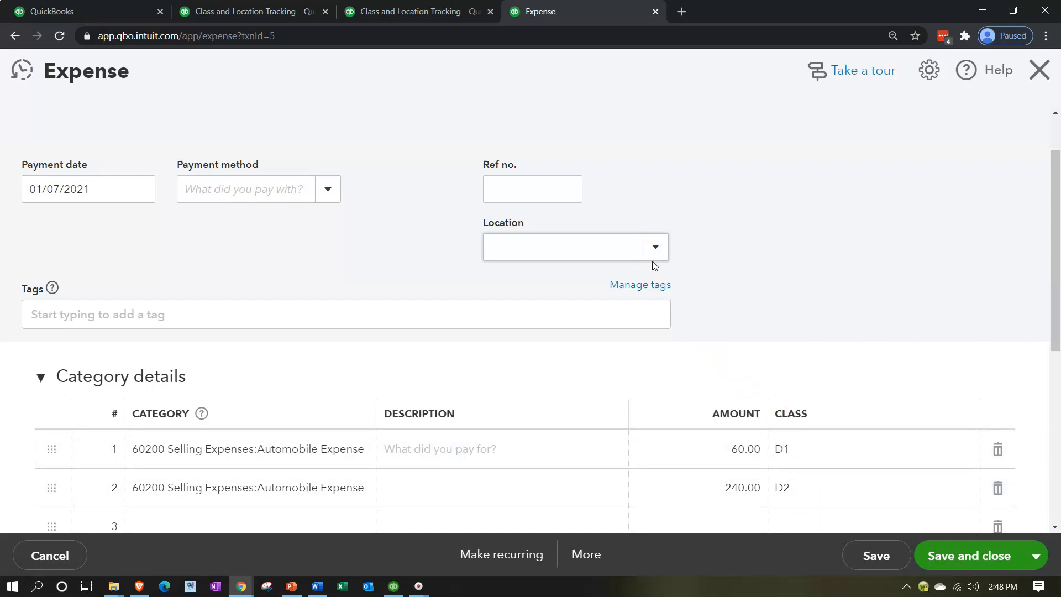
left_click(694, 322)
left_click(792, 449)
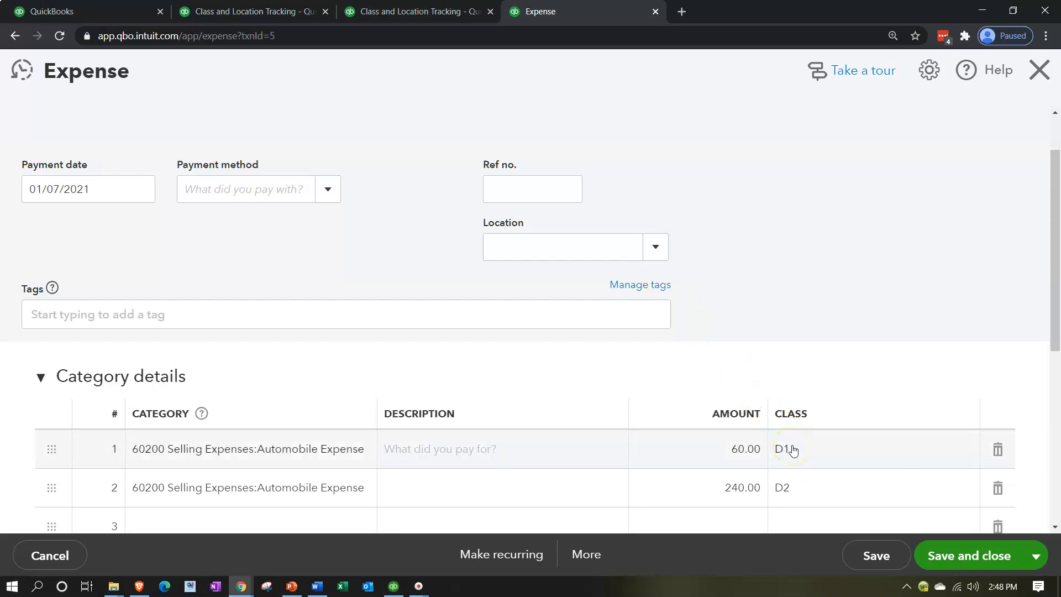
left_click(798, 475)
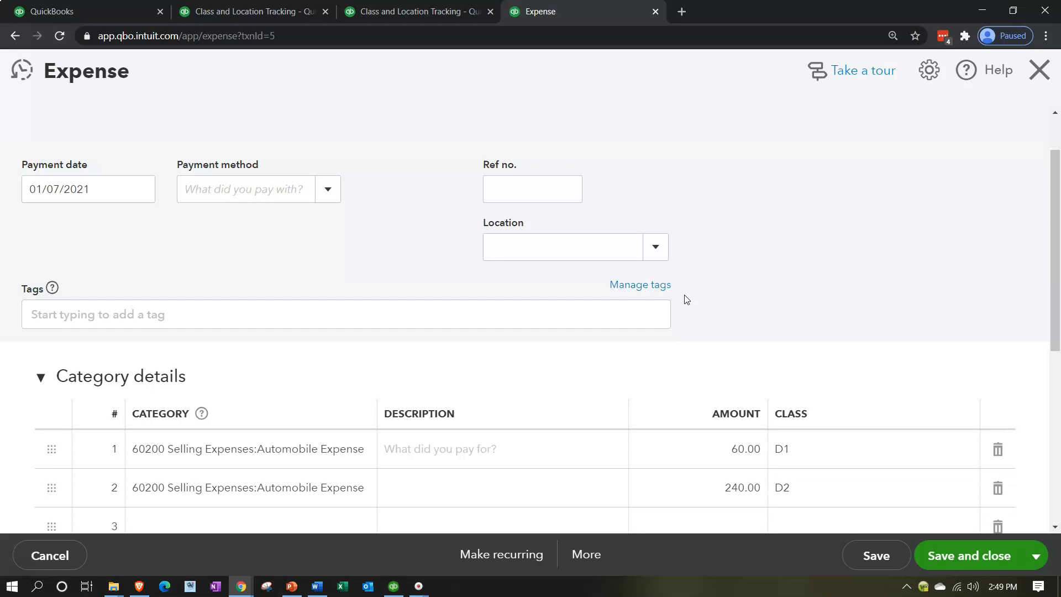
Step: Close the expense form and return from the transaction report to the Profit and Loss by Class report
left_click(1040, 72)
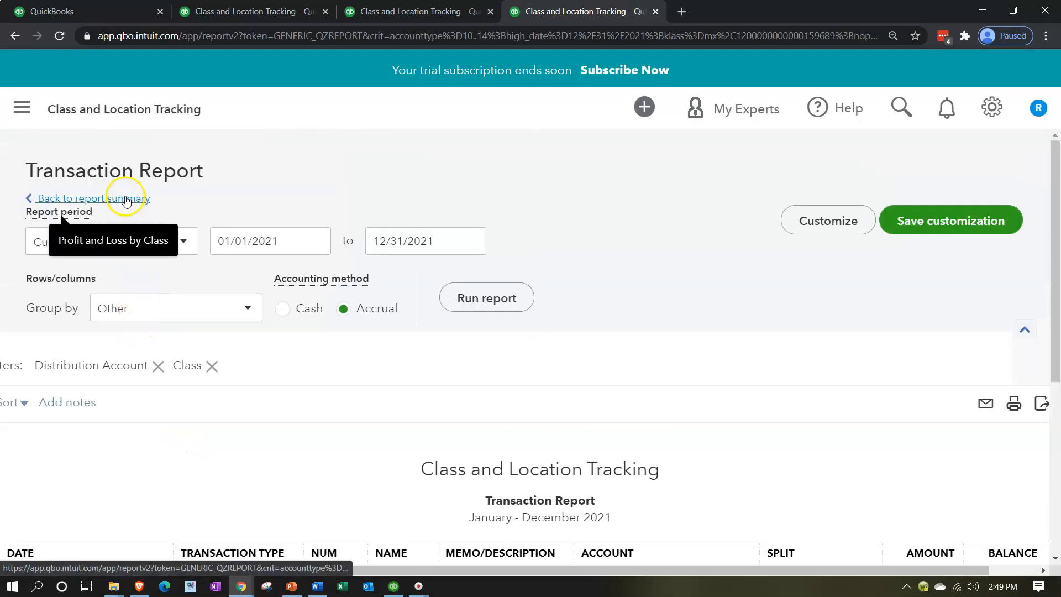
left_click(126, 200)
scroll(486, 450, "down", 10)
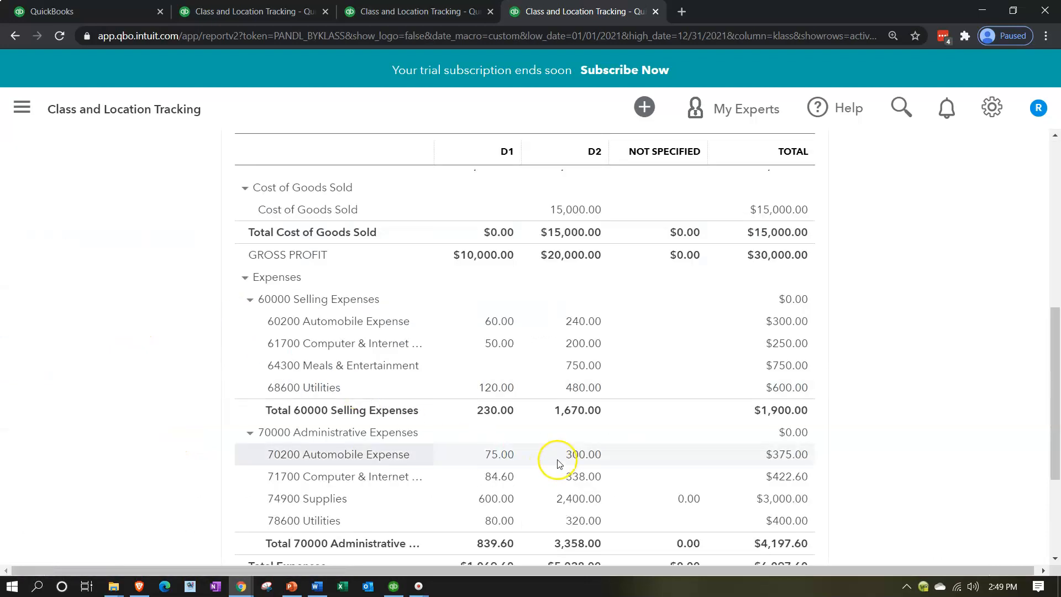
Step: Review the income, selling expenses and administrative expenses in the D1 and D2 columns of the Profit and Loss by Class report
scroll(558, 463, "up", 2)
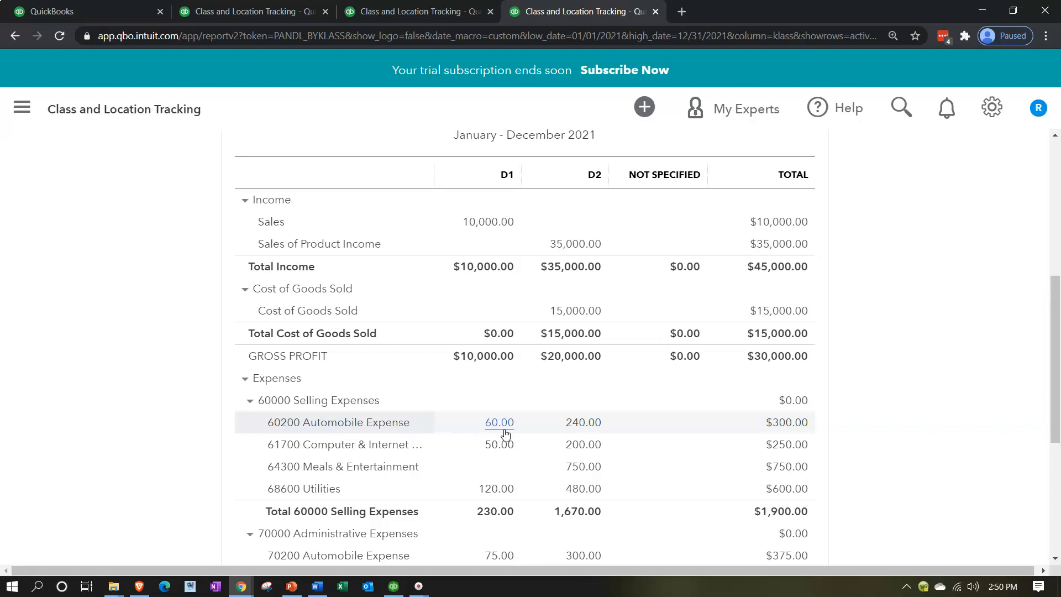
scroll(506, 434, "up", 2)
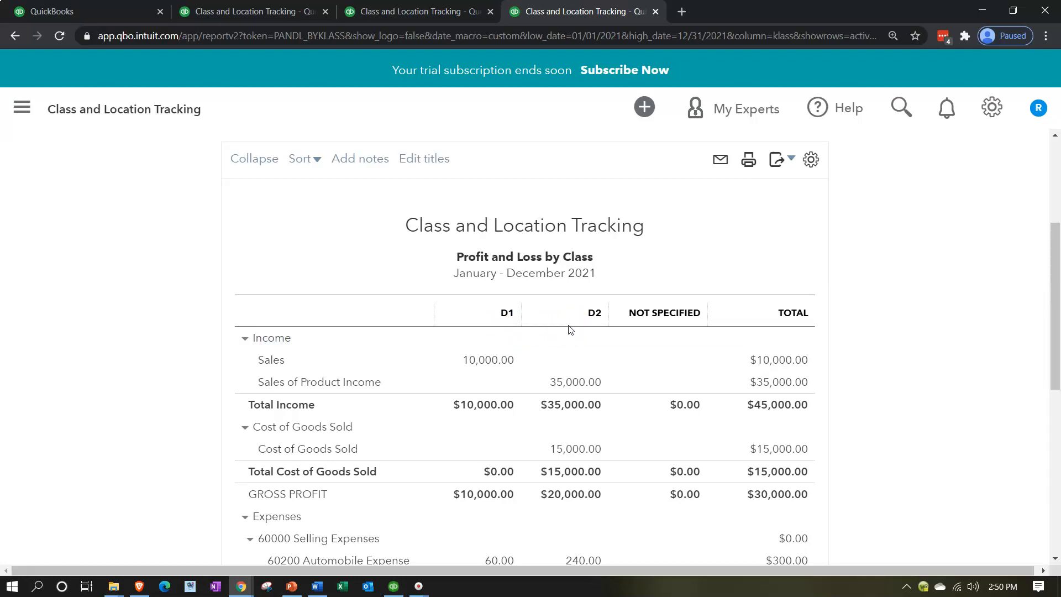
scroll(253, 406, "down", 3)
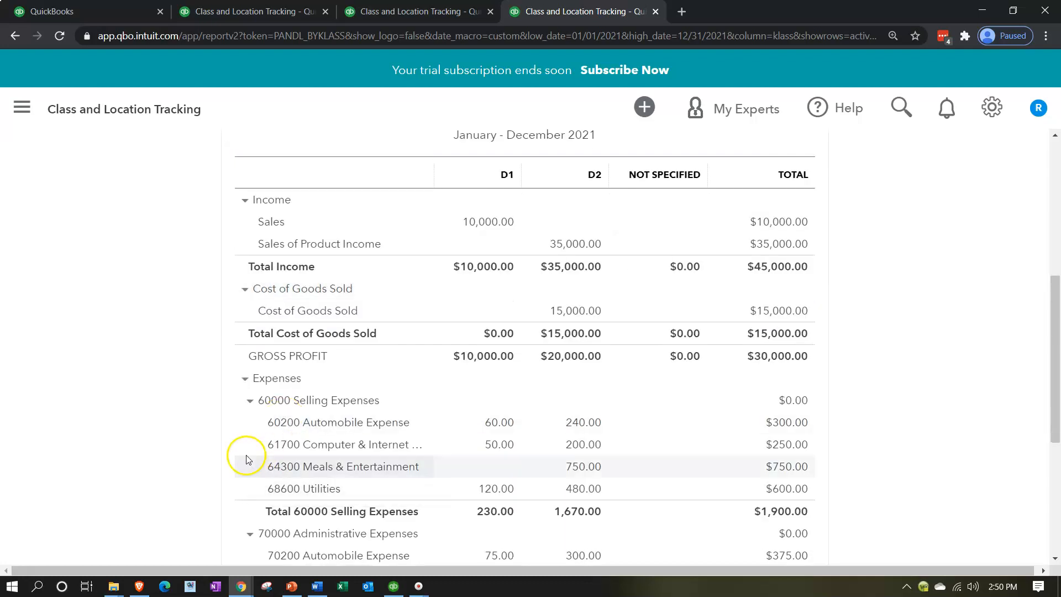
scroll(244, 433, "down", 2)
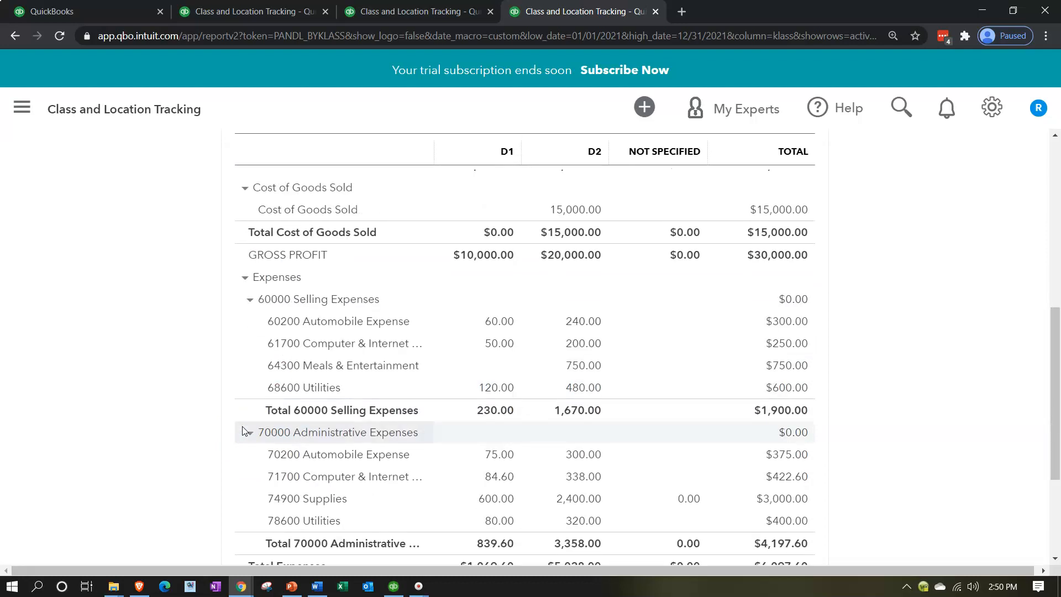
scroll(254, 458, "up", 1)
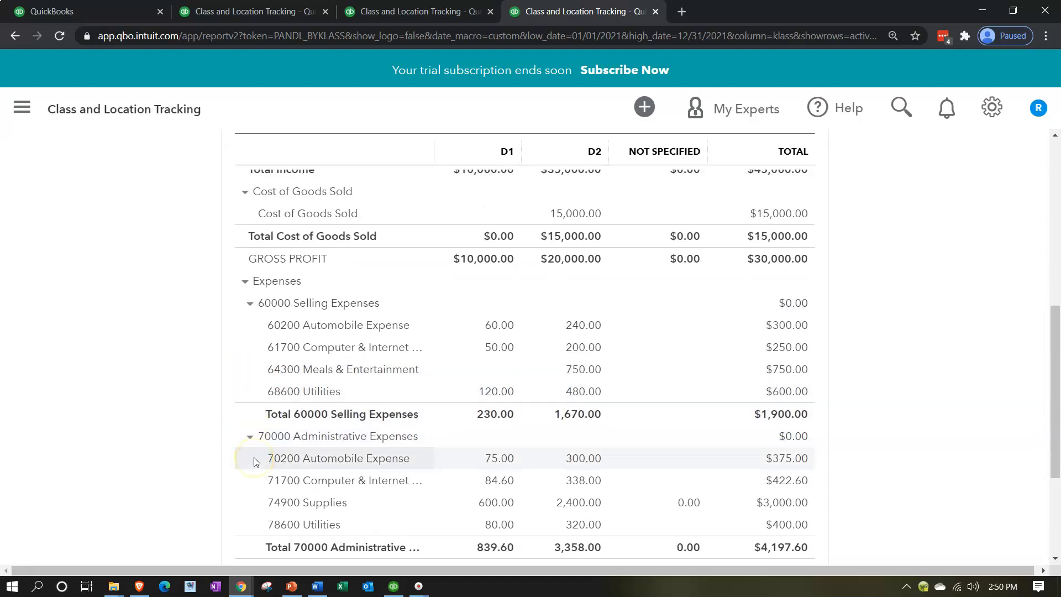
scroll(254, 459, "up", 3)
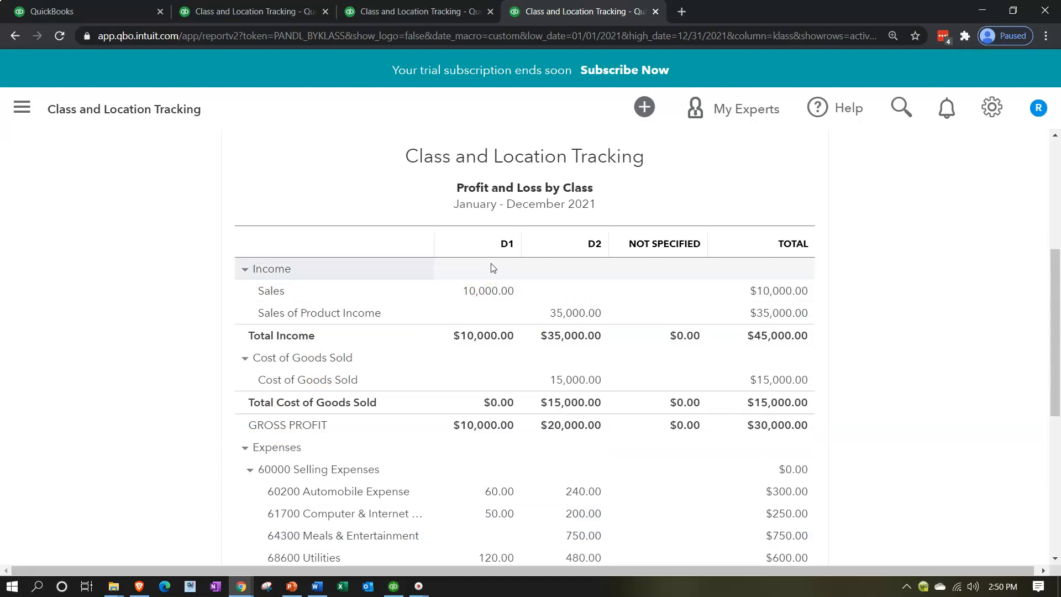
left_click(546, 268)
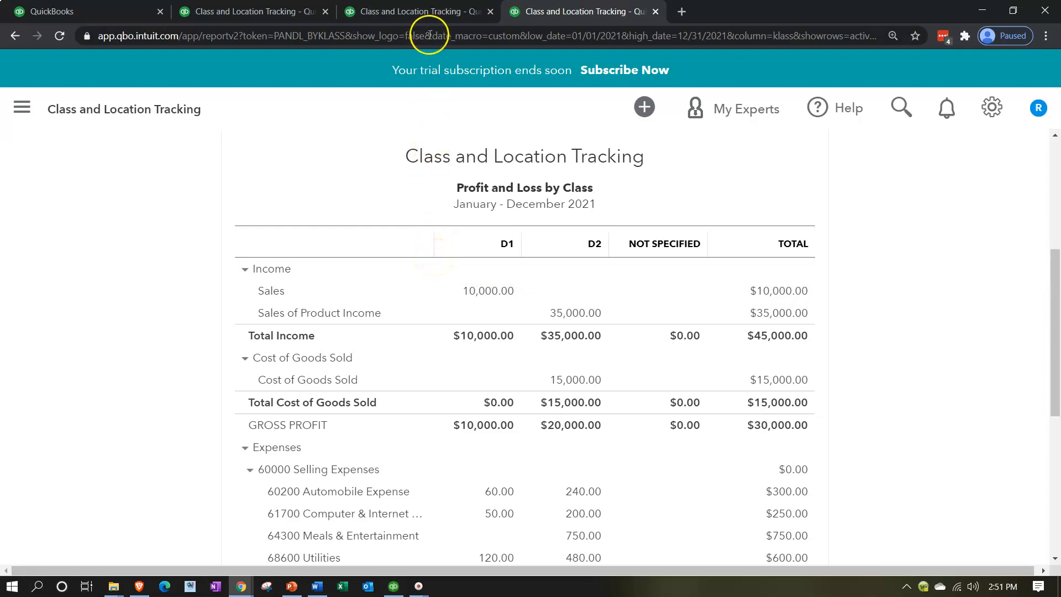
Step: Switch to the Profit and Loss by Location report and examine its location columns and income lines
left_click(417, 11)
scroll(339, 374, "up", 3)
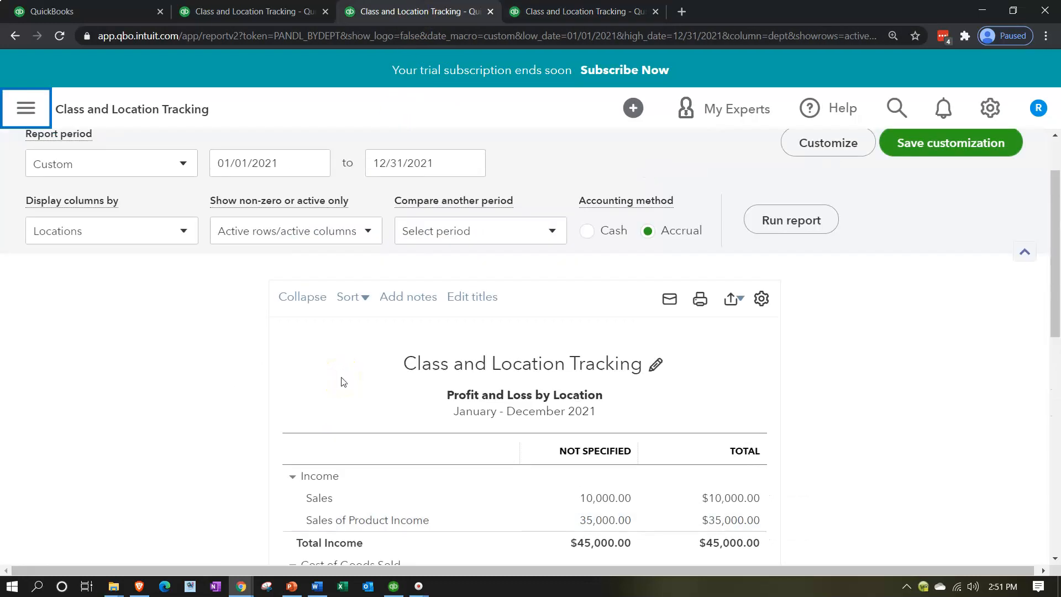
scroll(343, 381, "down", 1)
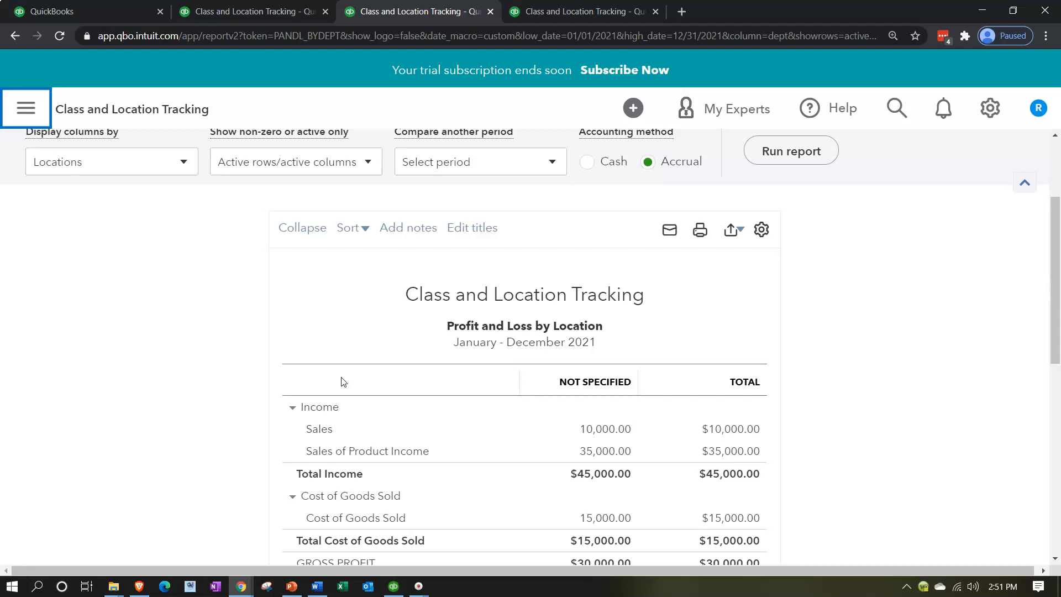
scroll(343, 379, "down", 1)
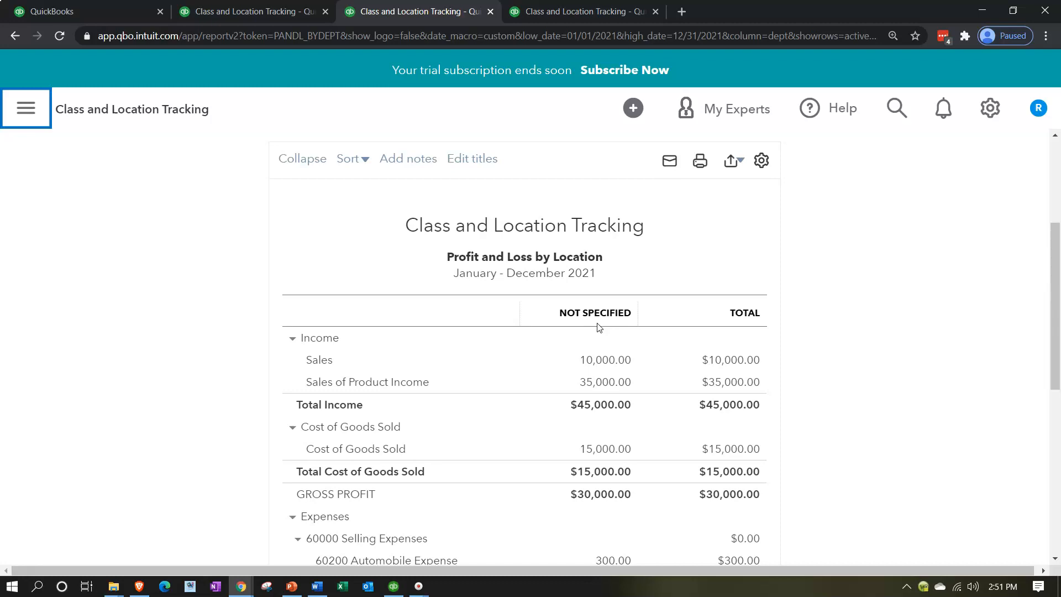
scroll(599, 327, "down", 1)
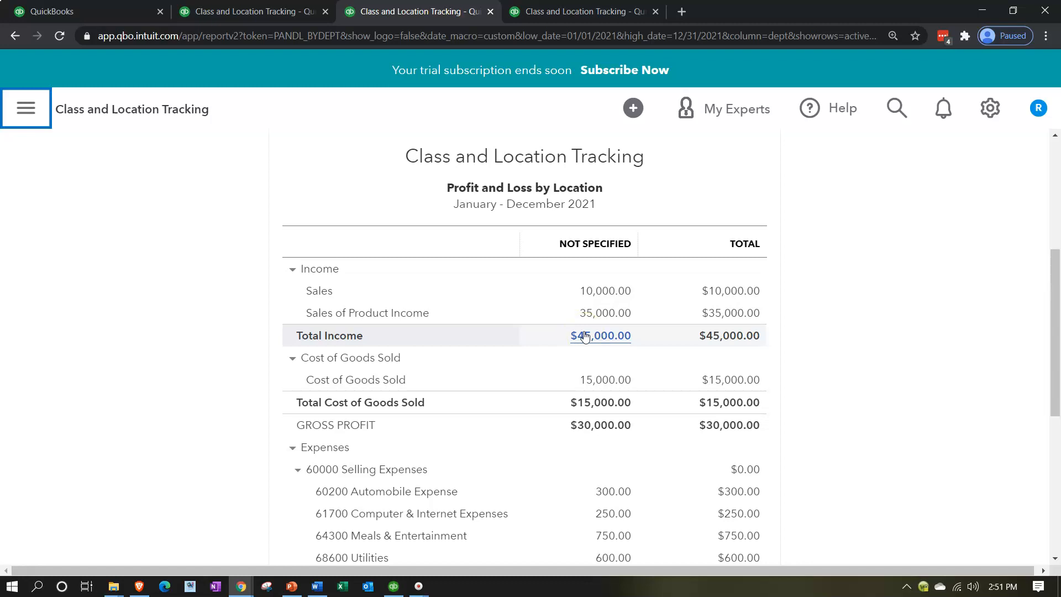
scroll(608, 337, "up", 3)
Step: Return to the Profit and Loss by Class report and open its customization options at the Filter section
left_click(563, 11)
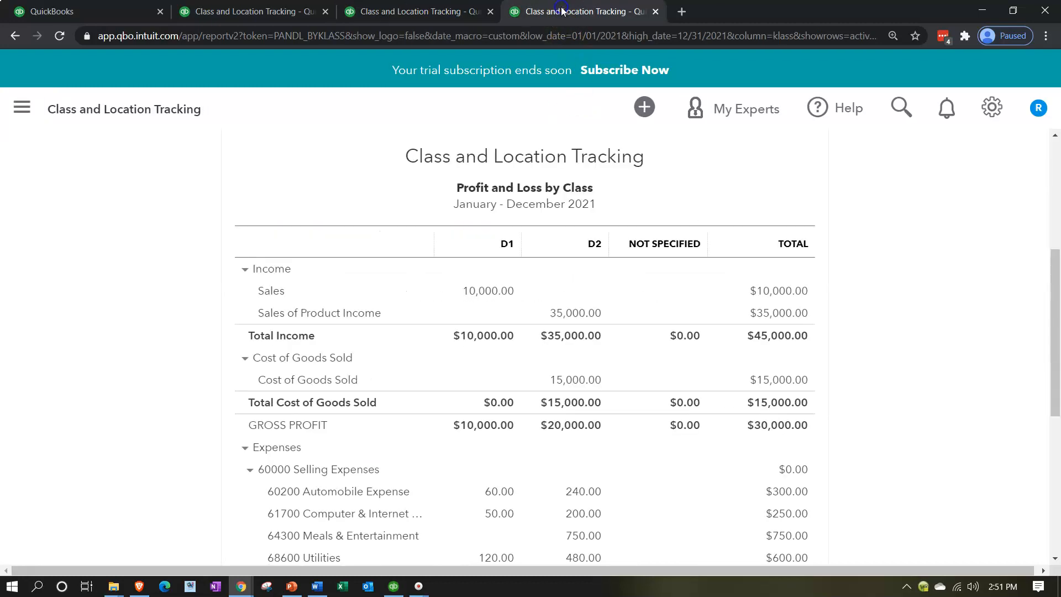
scroll(522, 309, "up", 4)
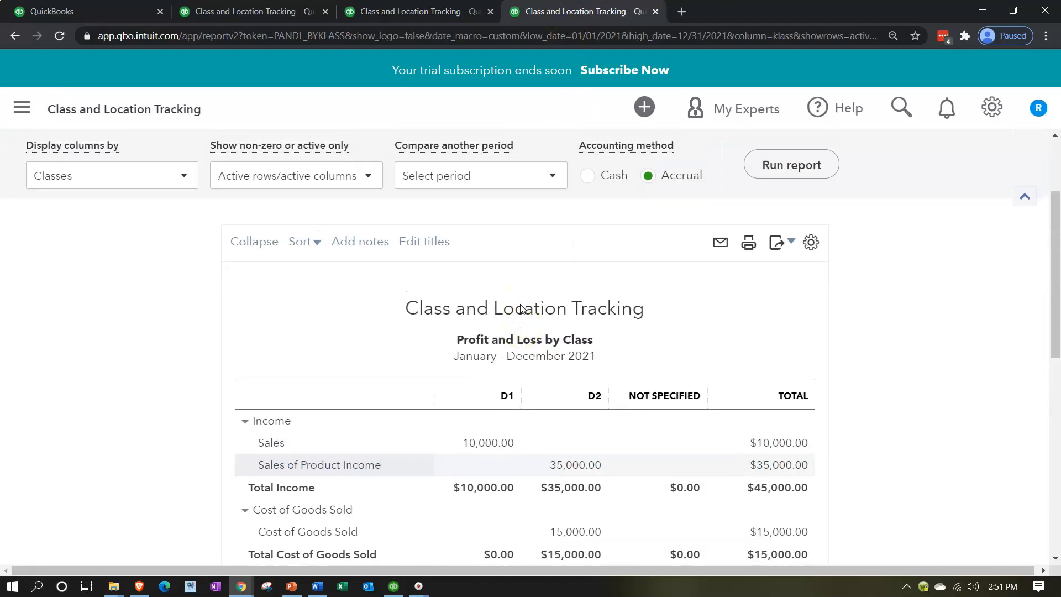
scroll(560, 308, "up", 2)
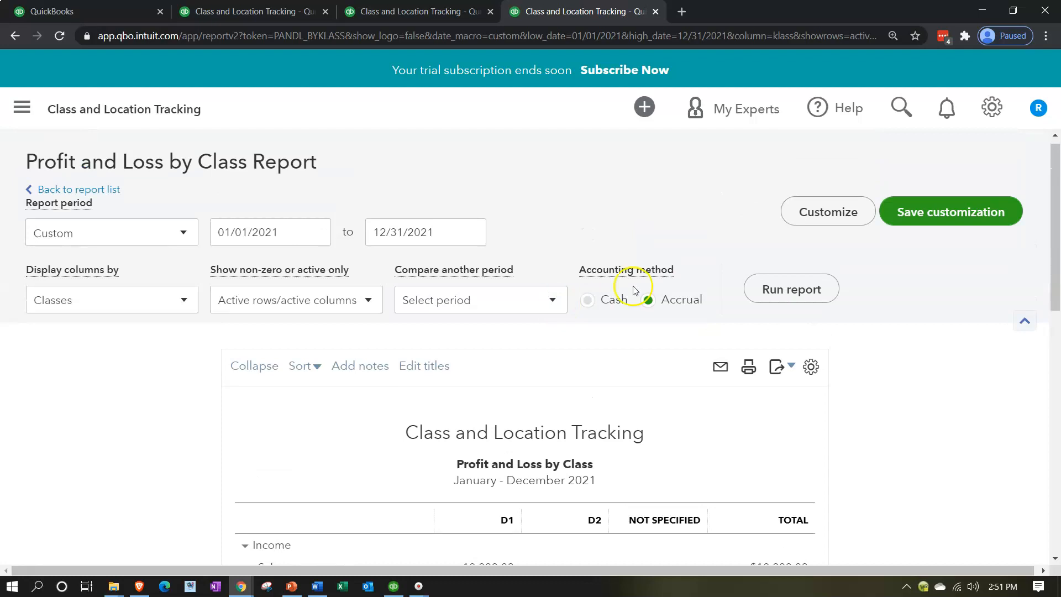
left_click(805, 220)
scroll(738, 291, "down", 1)
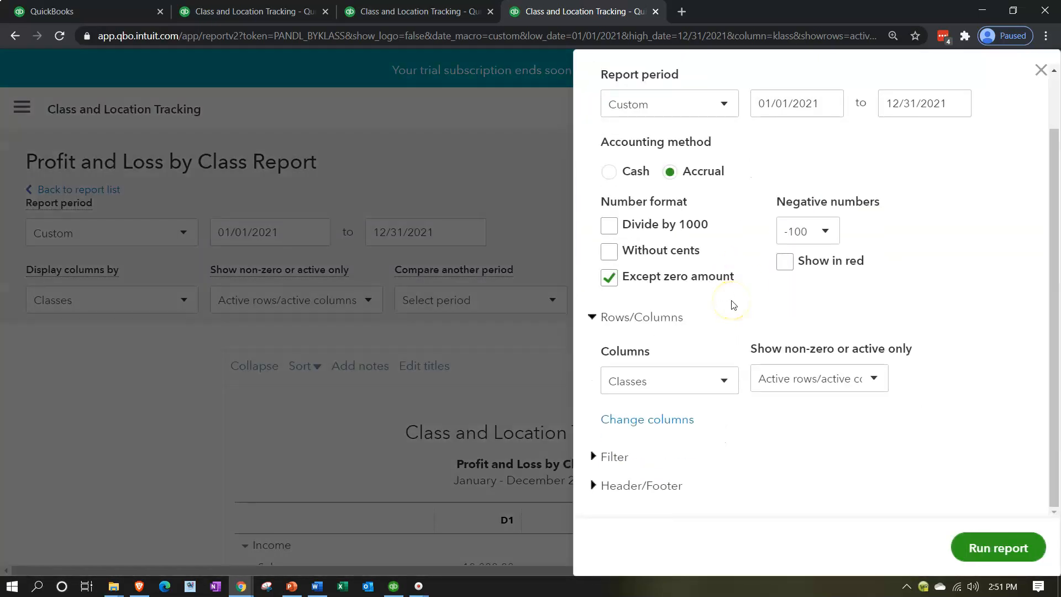
left_click(595, 456)
scroll(663, 348, "down", 2)
scroll(662, 349, "down", 2)
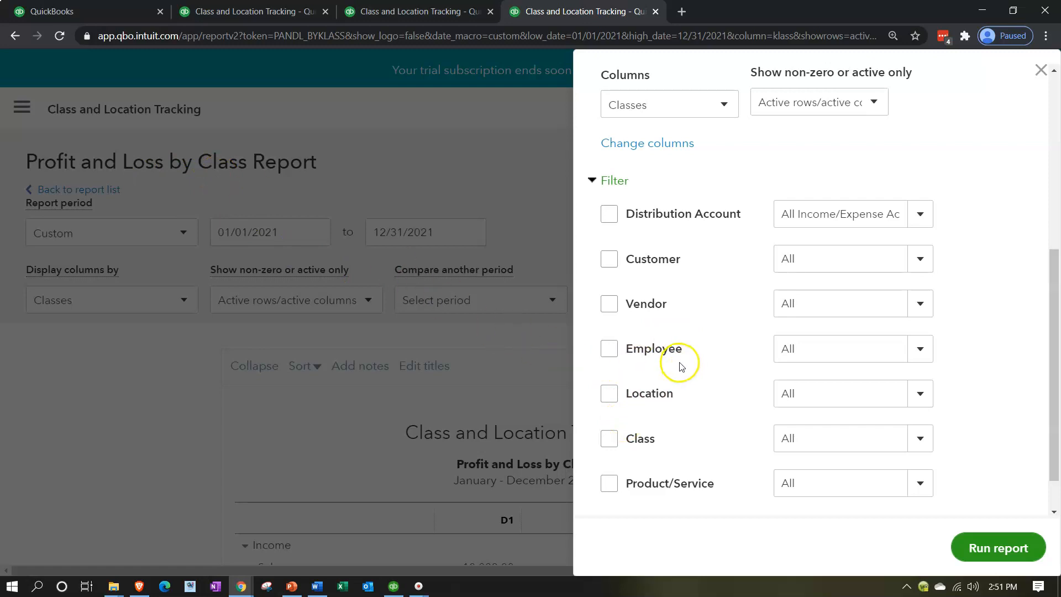
Step: Try the Location filter, view its available locations, and clear it before closing the customization without running the report
left_click(612, 394)
left_click(611, 395)
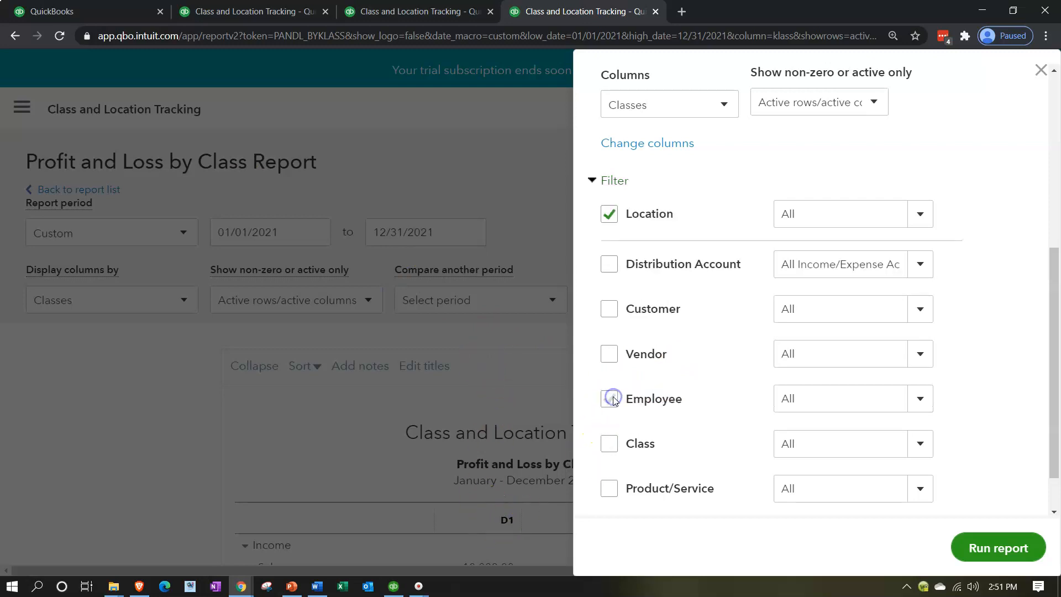
left_click(915, 214)
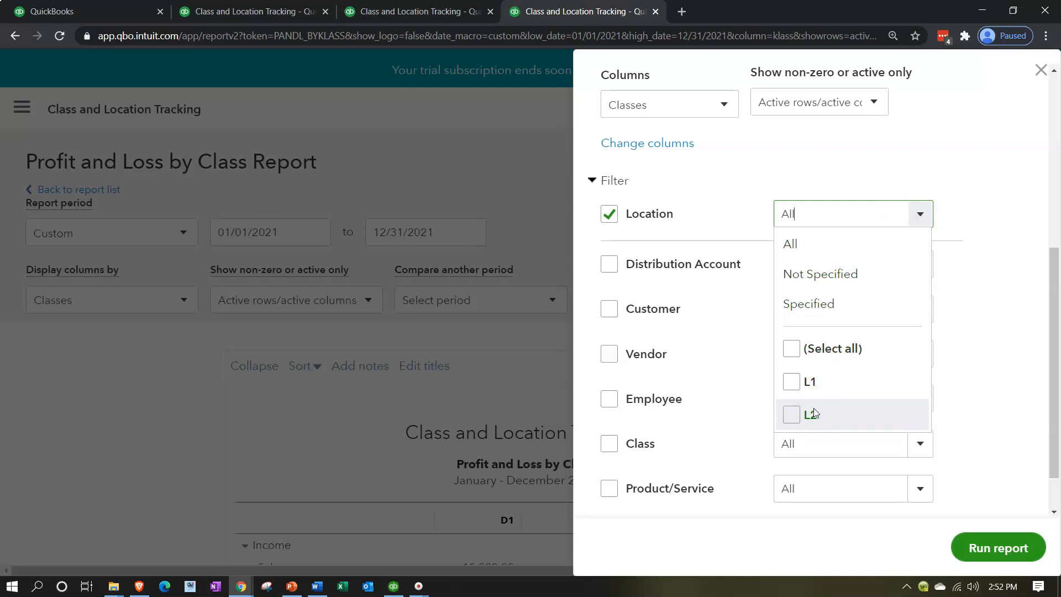
left_click(609, 214)
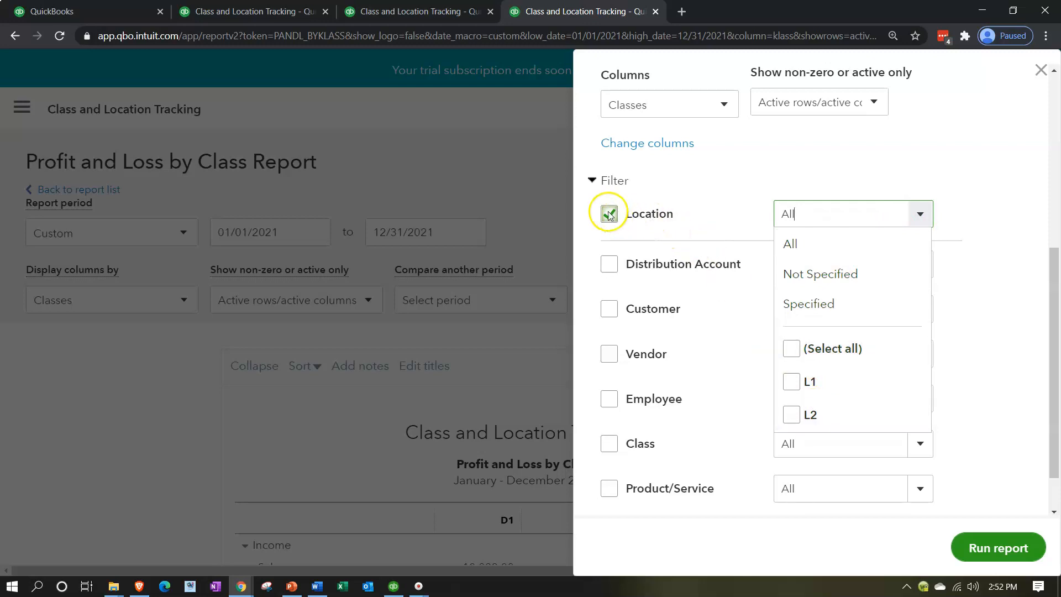
left_click(1040, 71)
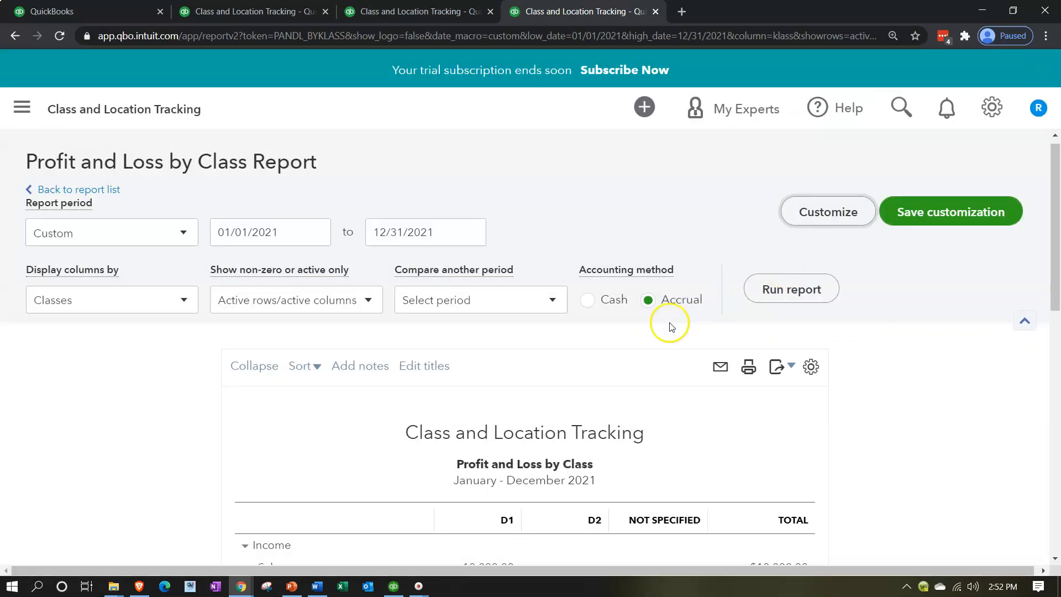
scroll(662, 309, "down", 1)
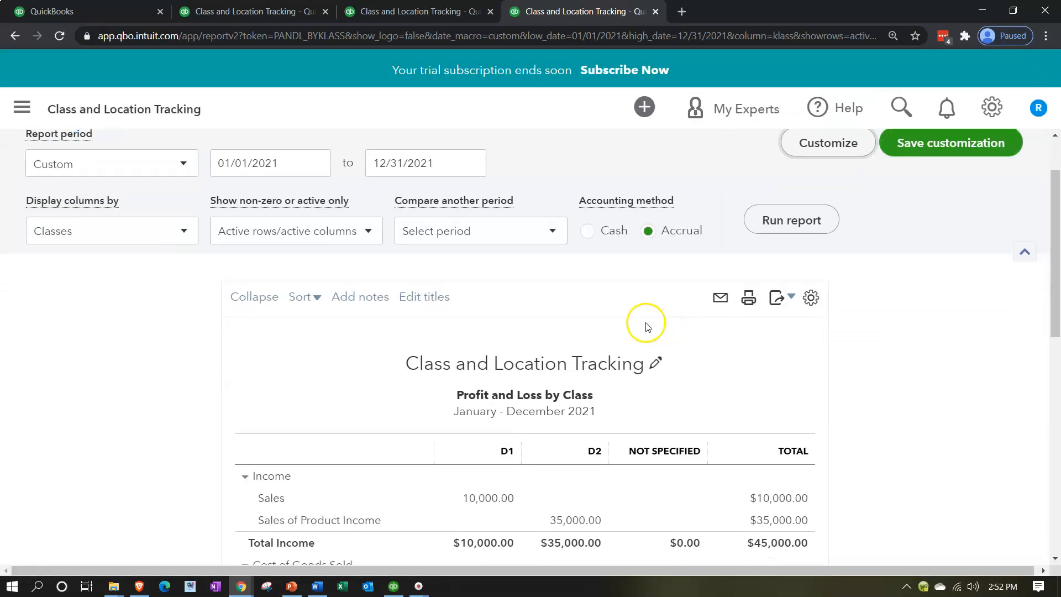
Step: Go back to the Profit and Loss by Location report and review its amounts down through the selling expenses
left_click(419, 11)
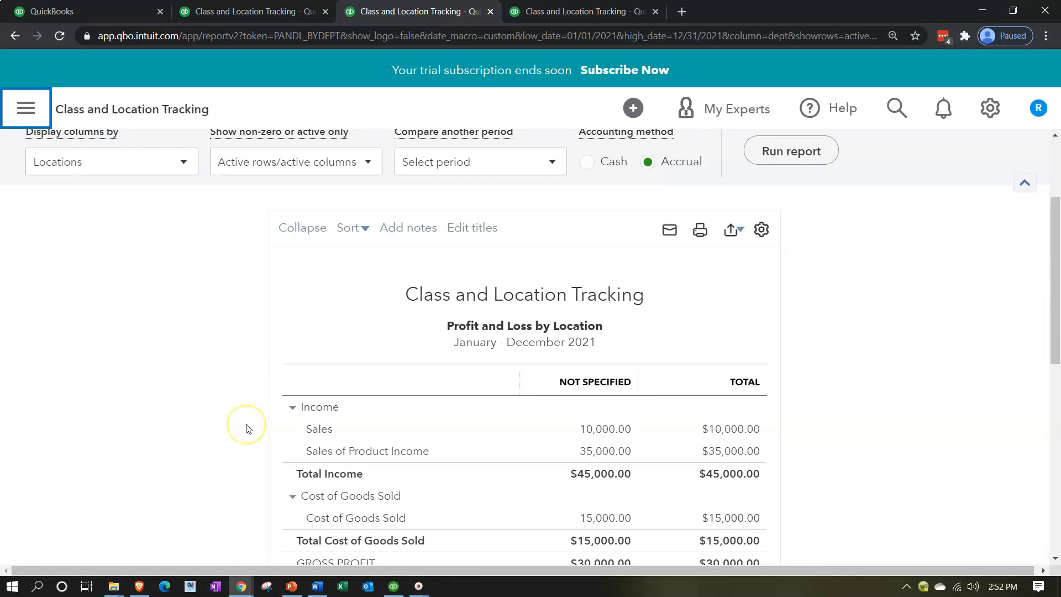
scroll(247, 429, "down", 2)
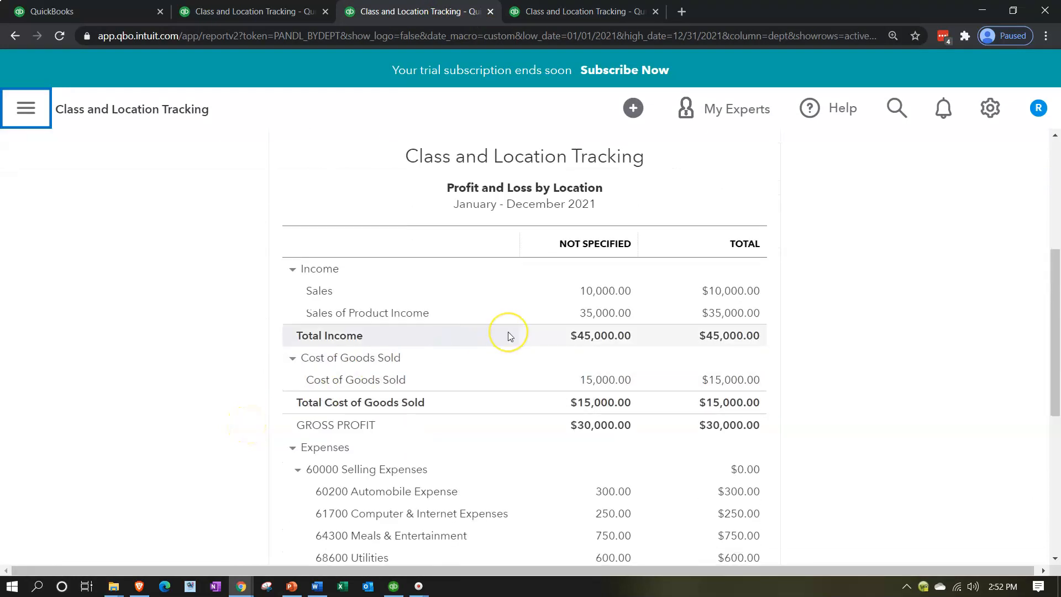
scroll(510, 335, "down", 1)
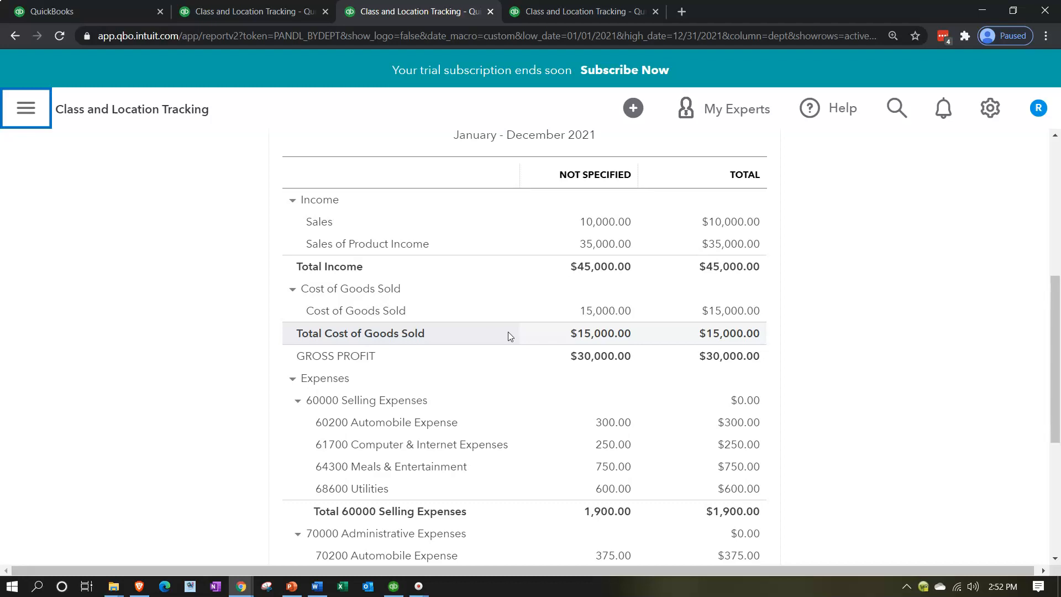
Step: Open the sales receipt behind the unspecified Sales income amount, assign it to location L1, and save and close it
left_click(602, 222)
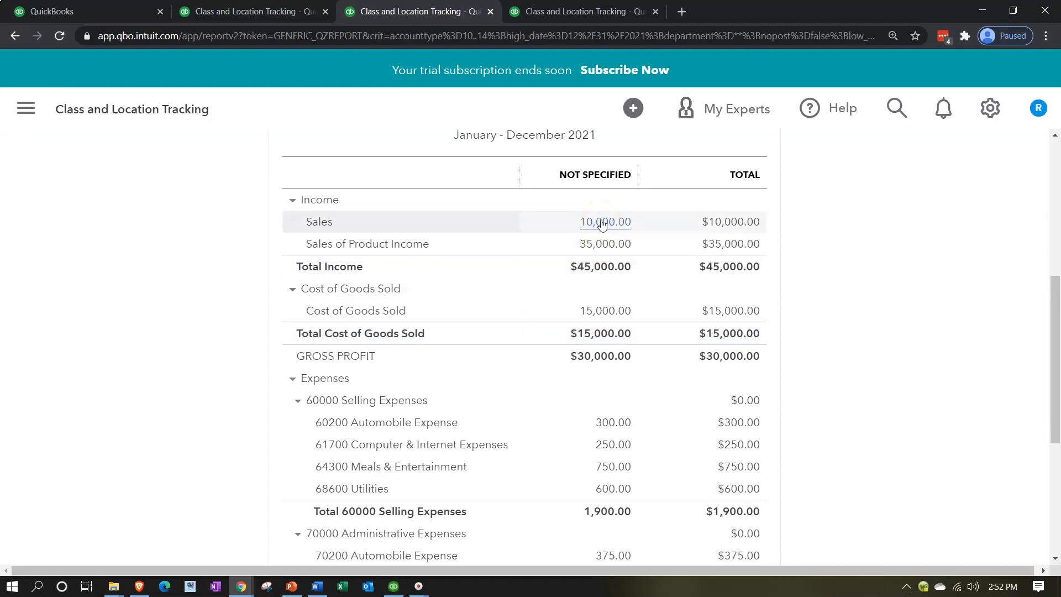
scroll(608, 248, "down", 3)
left_click(908, 413)
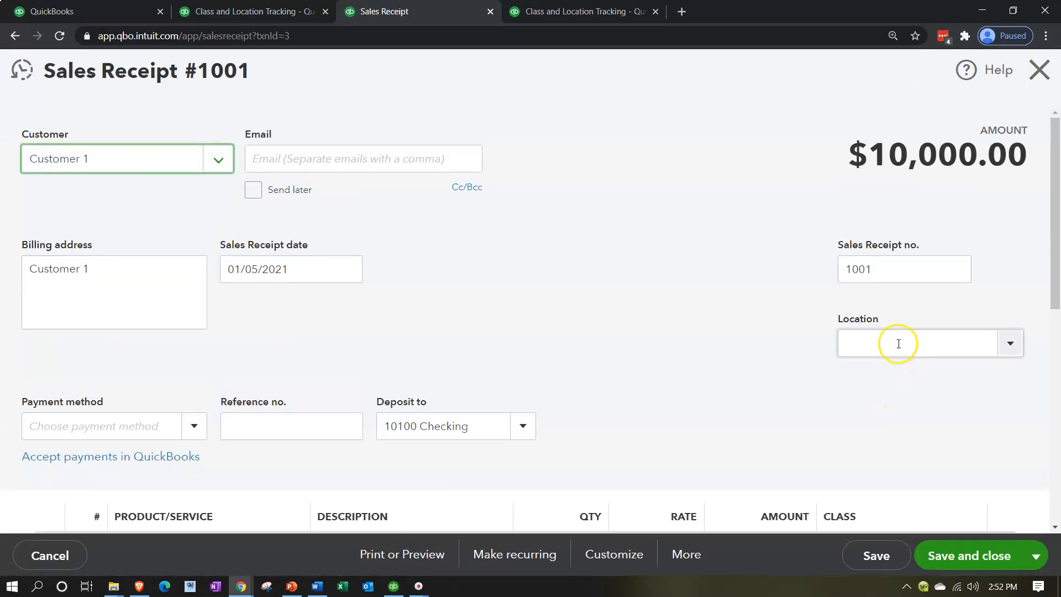
left_click(897, 344)
left_click(1016, 346)
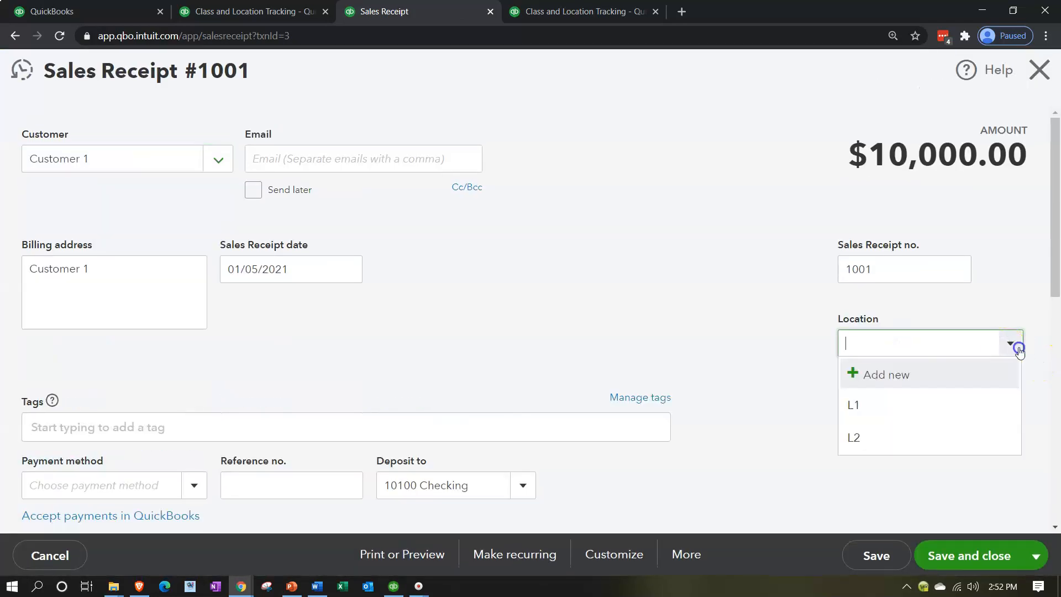
left_click(1009, 345)
left_click(861, 403)
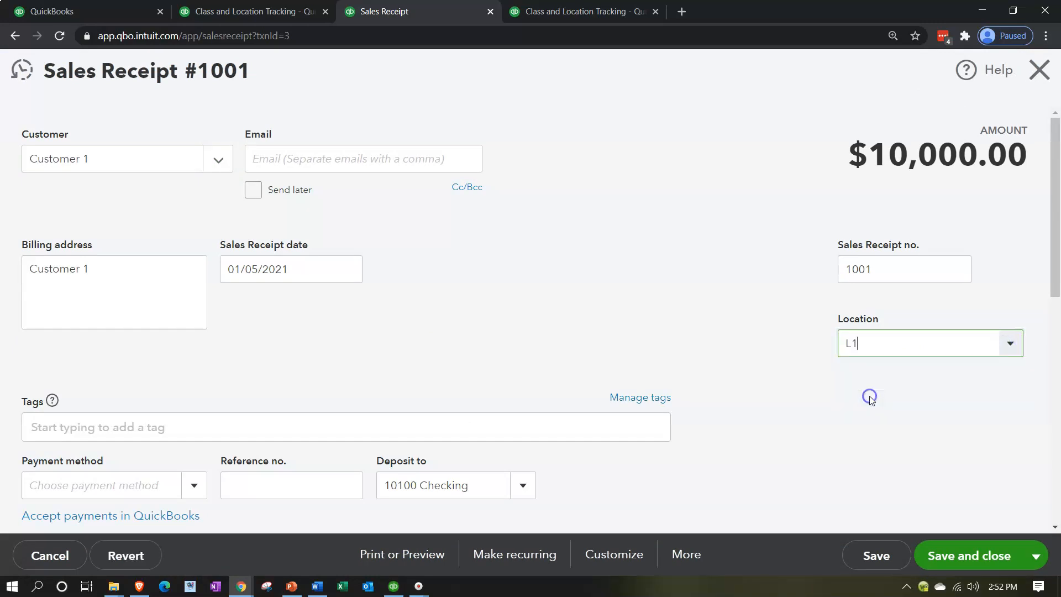
left_click(963, 558)
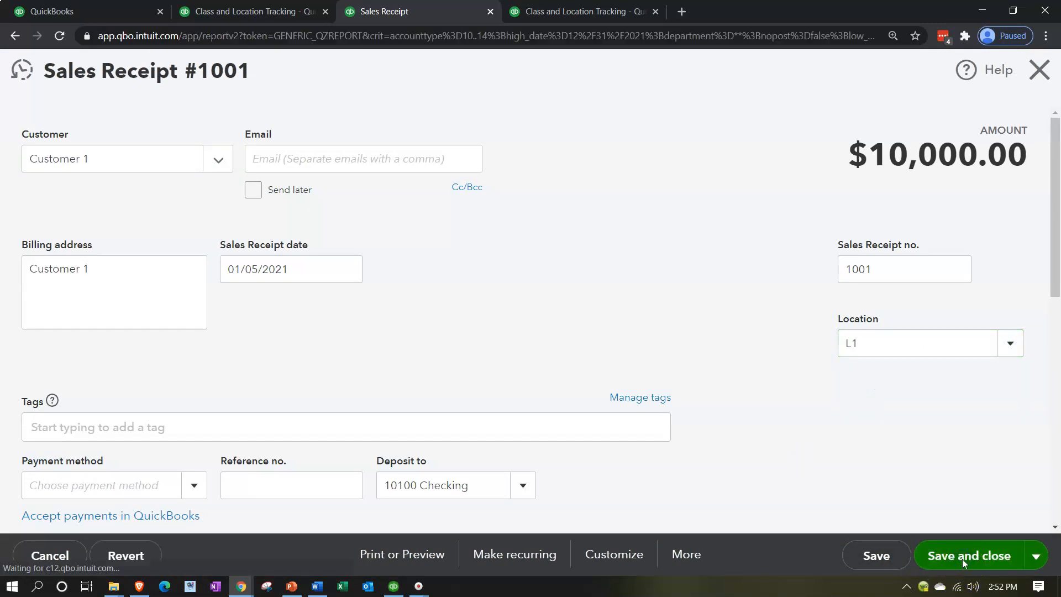
Step: Return to the Profit and Loss by Location report and review the Sales income by location
scroll(76, 277, "up", 1)
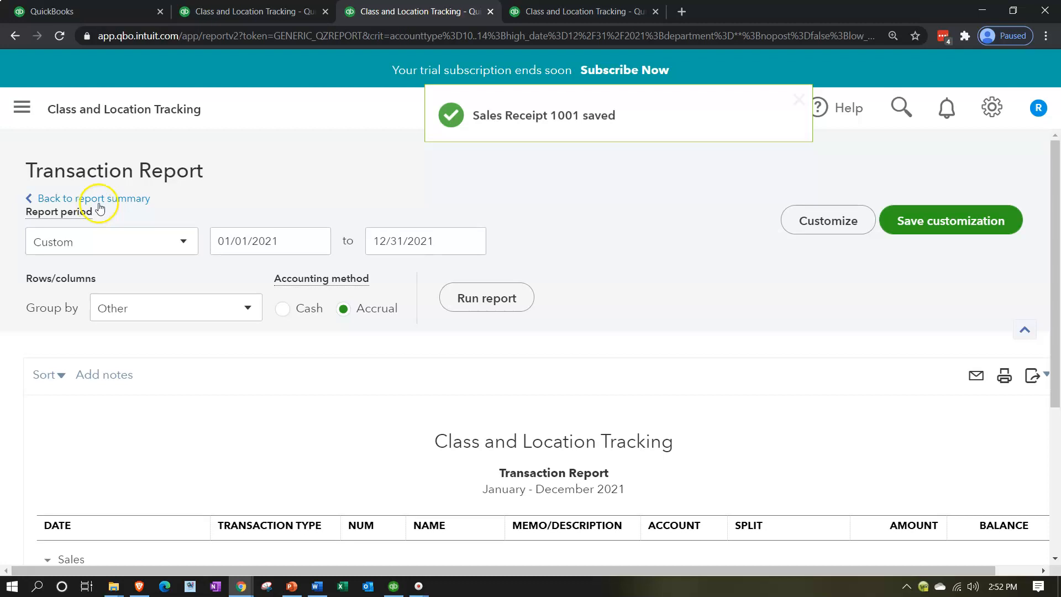
scroll(128, 202, "down", 1)
scroll(128, 203, "up", 1)
scroll(127, 202, "up", 1)
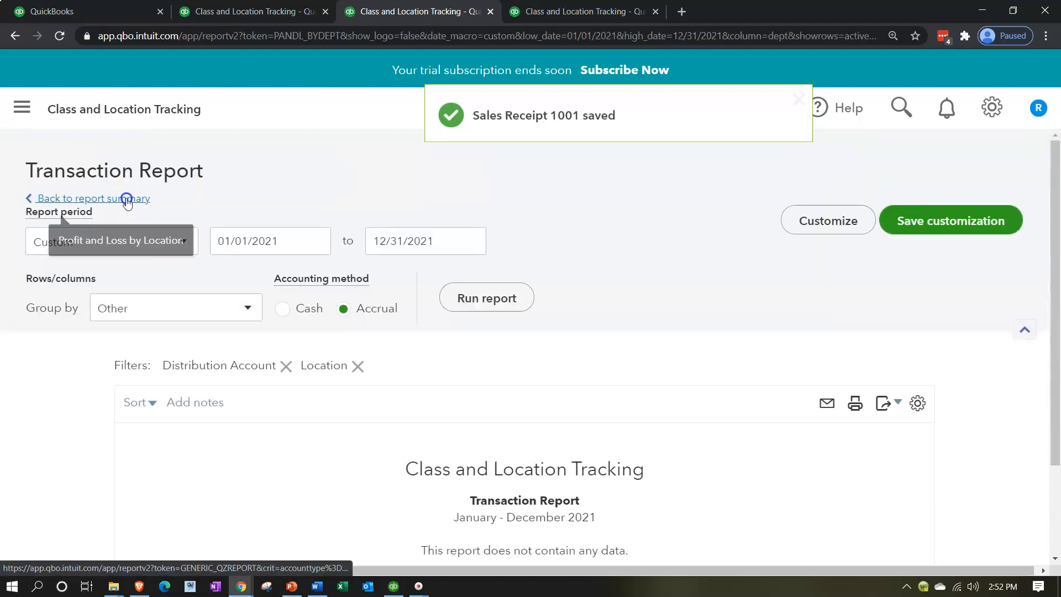
left_click(128, 199)
scroll(308, 442, "down", 6)
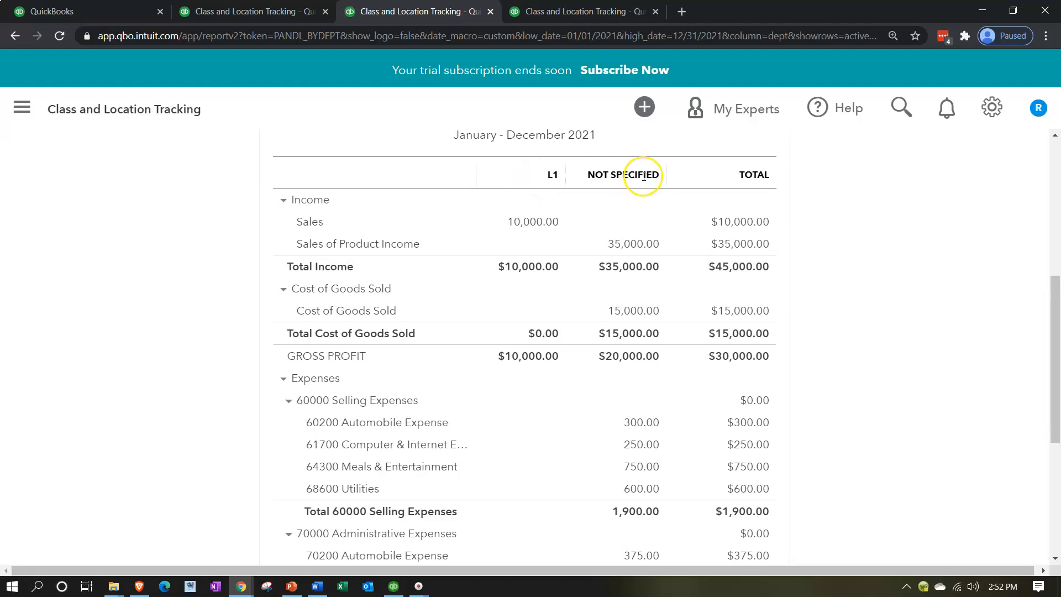
Step: Open the invoice behind the unspecified Sales of Product Income amount, assign it to location L1, and save and close it
left_click(636, 245)
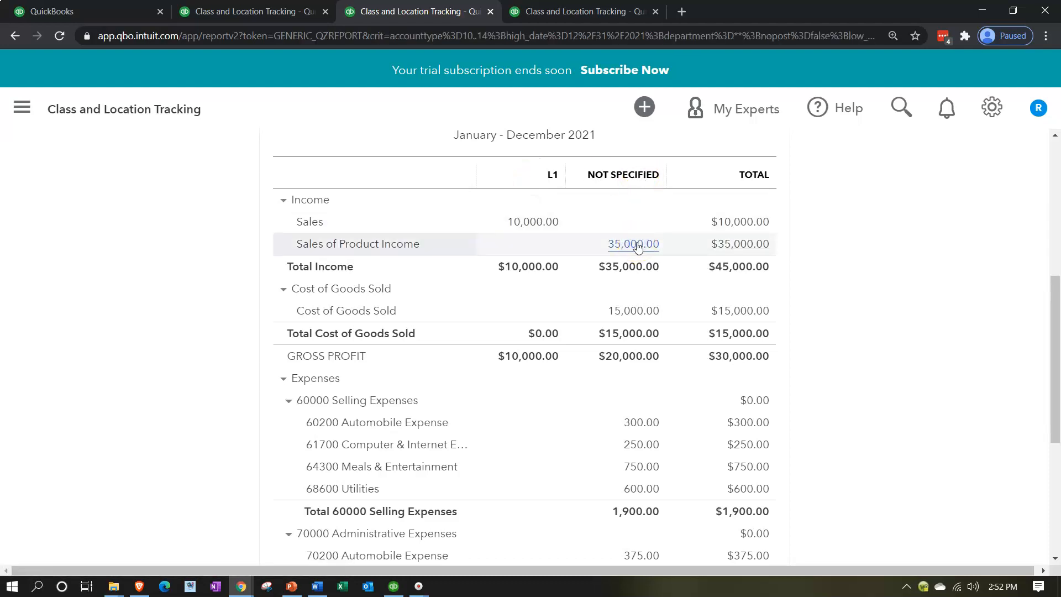
left_click(1003, 419)
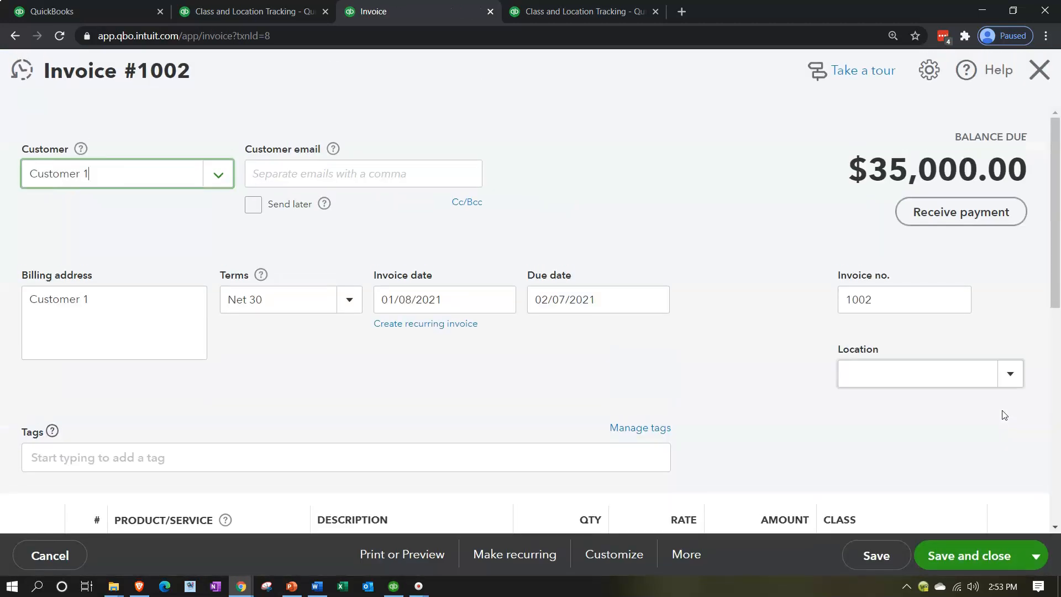
scroll(1004, 415, "down", 1)
left_click(1008, 316)
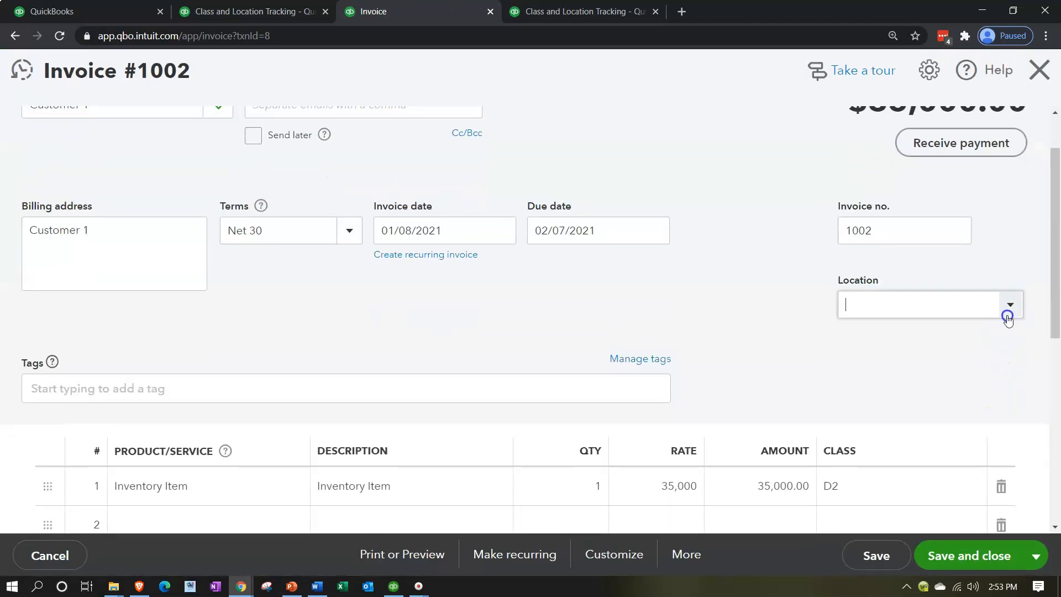
left_click(891, 365)
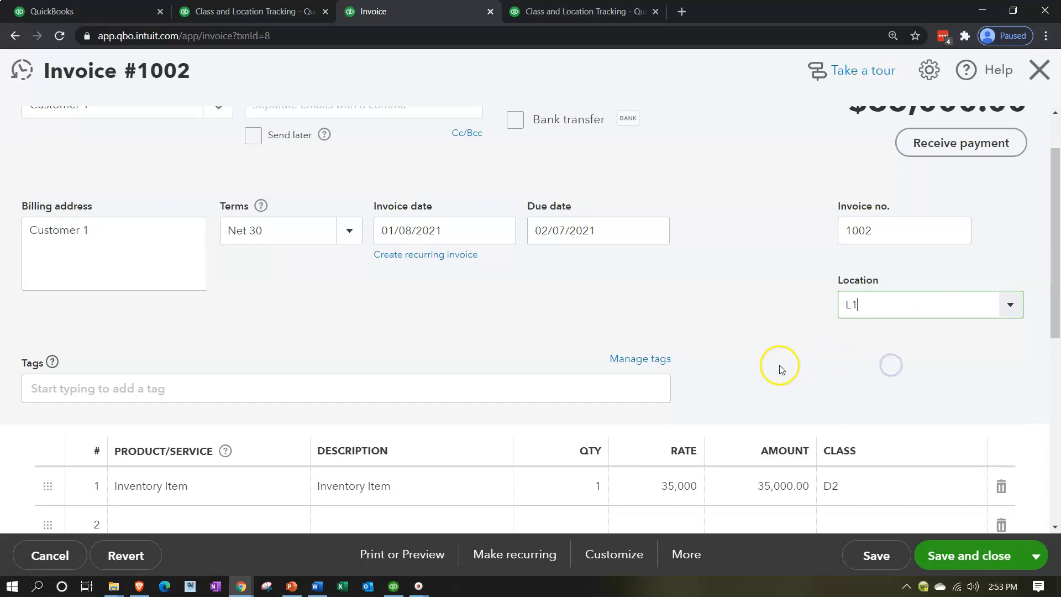
scroll(857, 442, "down", 1)
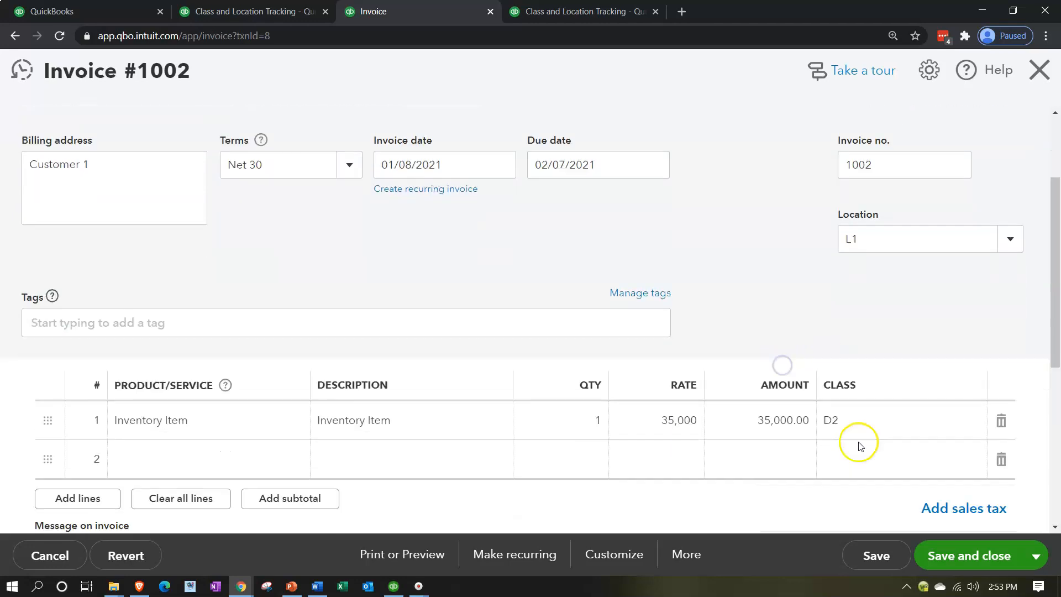
left_click(990, 560)
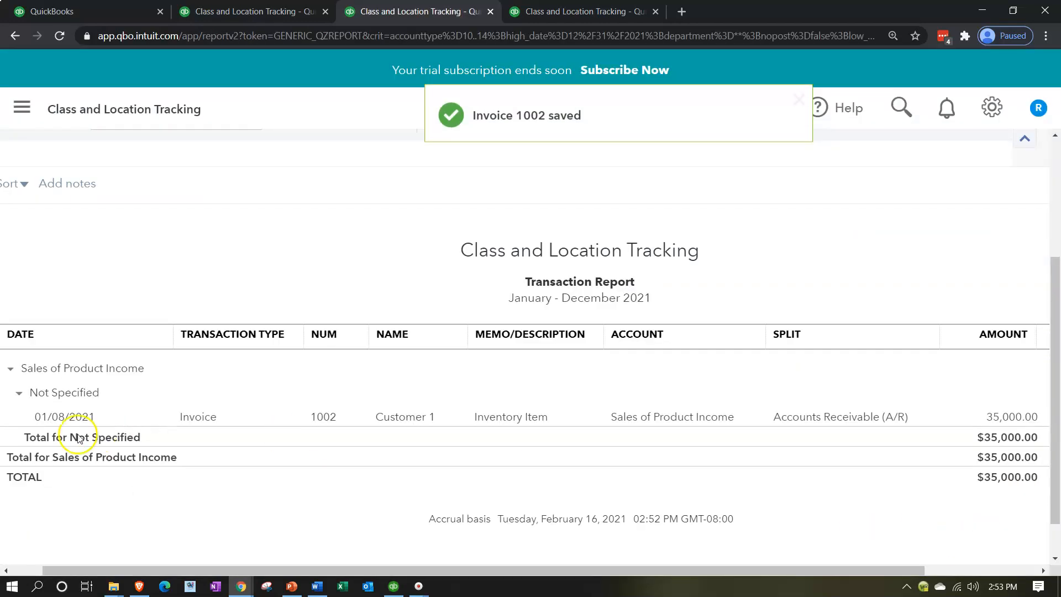
Step: Go back from the transaction report to the report summary
scroll(96, 330, "up", 3)
left_click(121, 204)
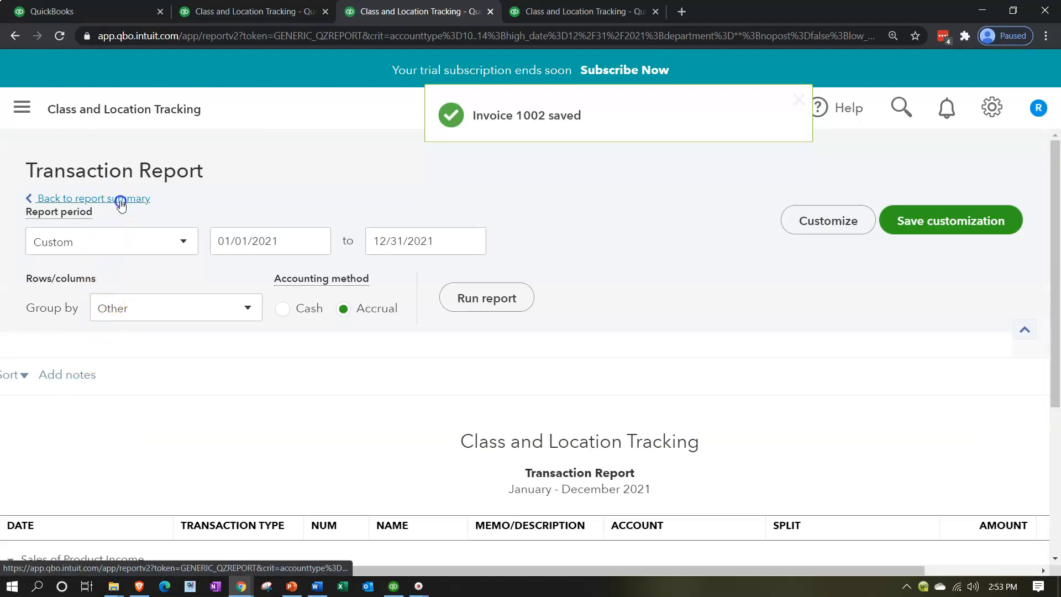
scroll(398, 357, "down", 1)
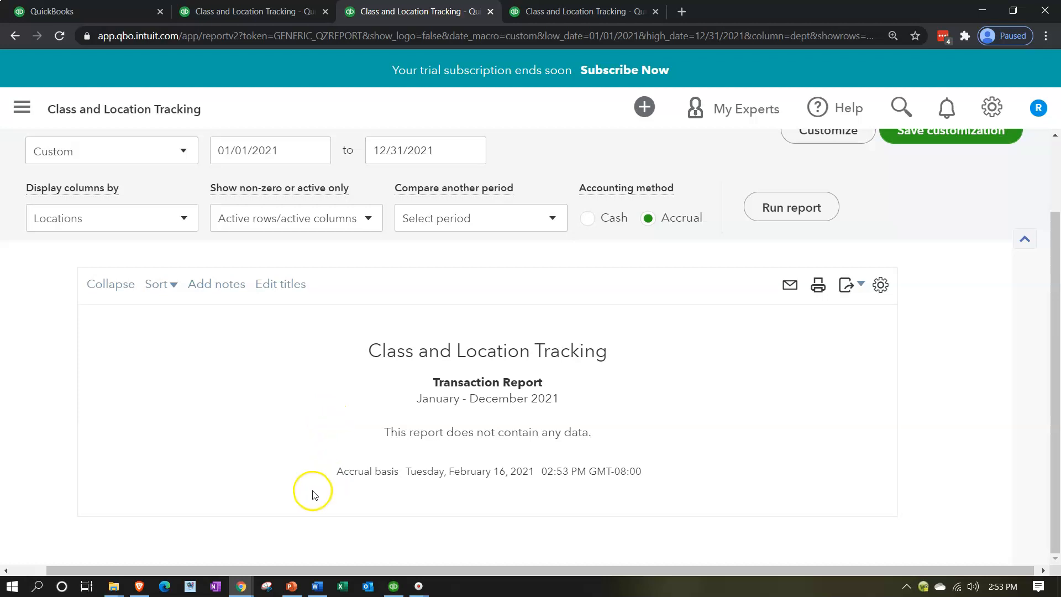
scroll(259, 387, "up", 2)
Step: Return to the report list, search for "loc", and open the Profit and Loss by Location report
left_click(108, 200)
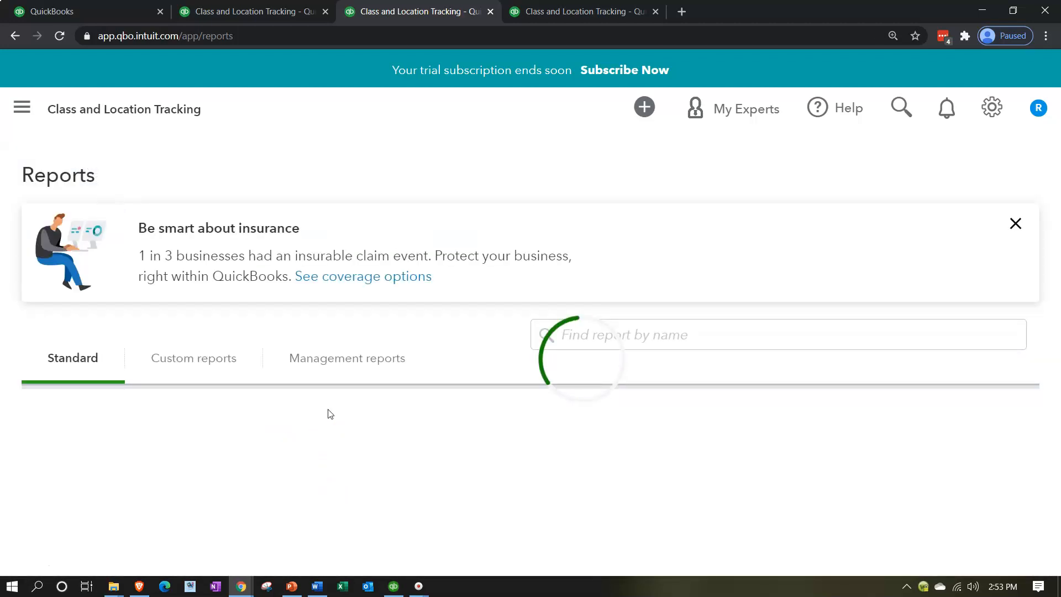
left_click(600, 339)
type("l")
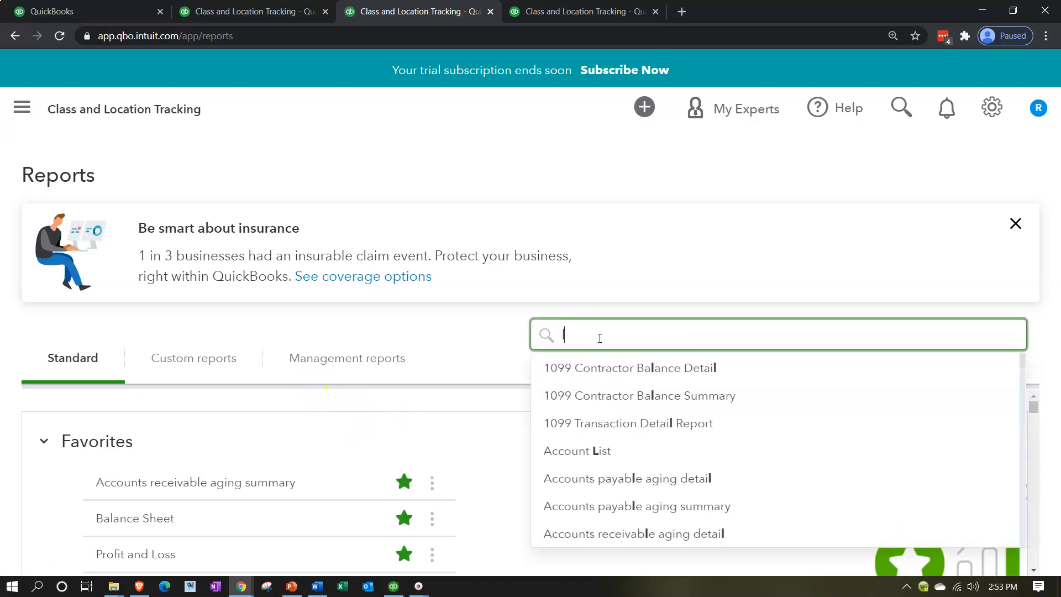
type("oc")
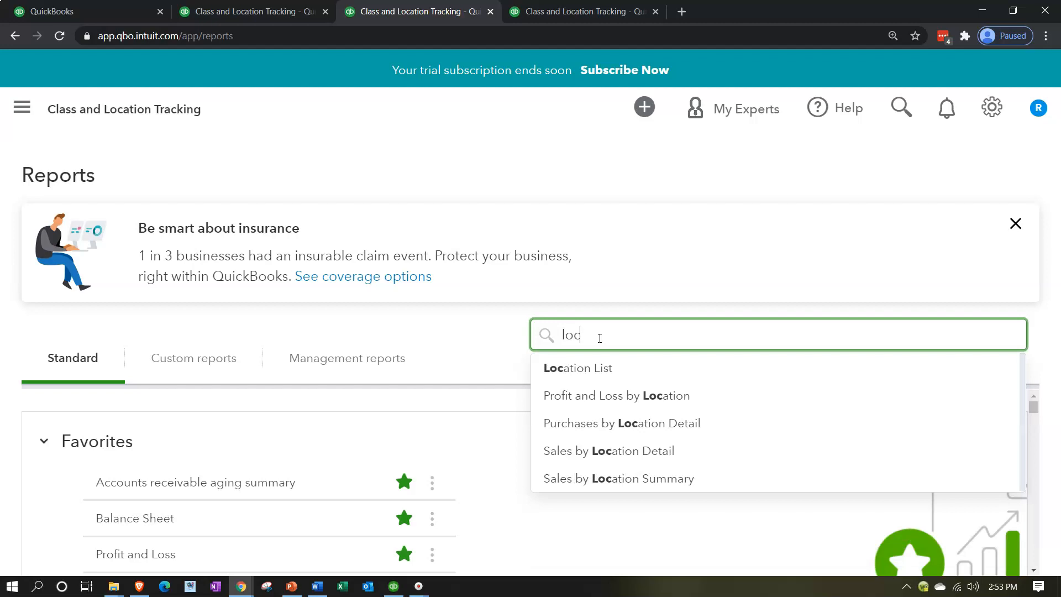
left_click(597, 397)
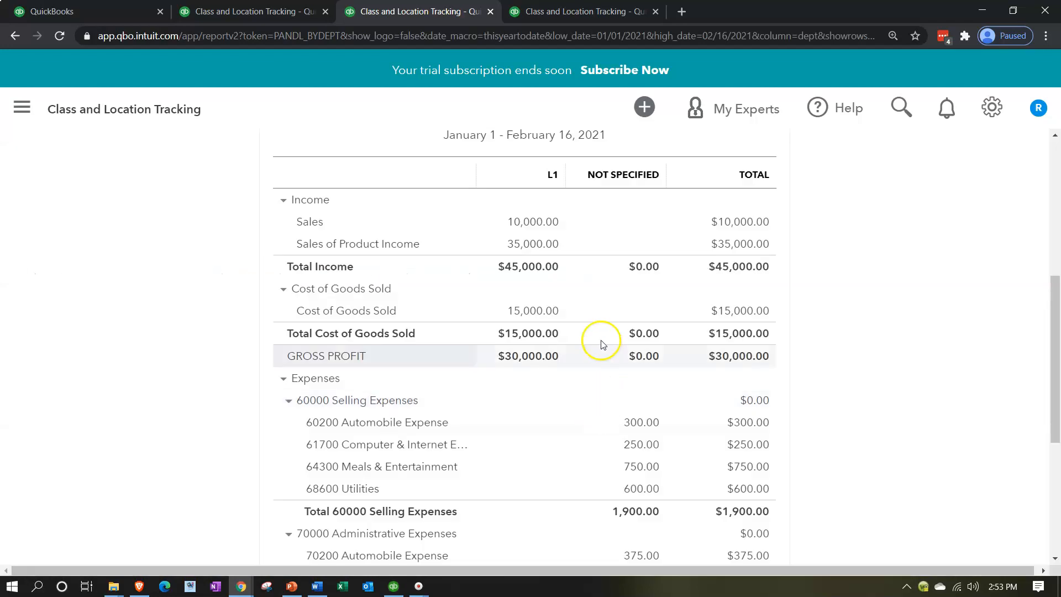
Step: Assign location L1 to the expense behind the 60200 Automobile Expense line, save it, and return to the location report
scroll(597, 349, "down", 2)
left_click(641, 323)
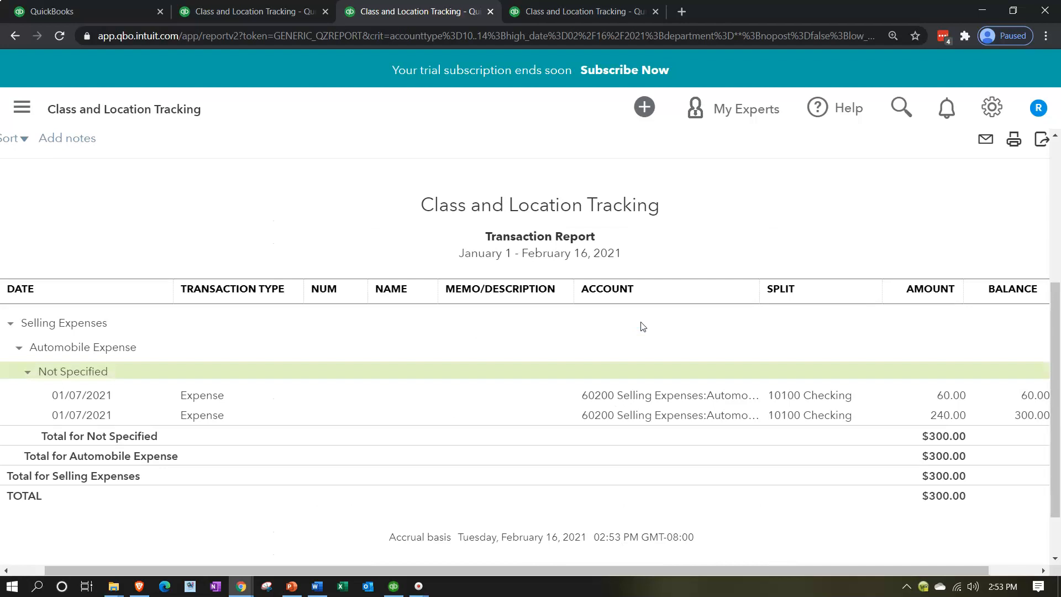
left_click(944, 390)
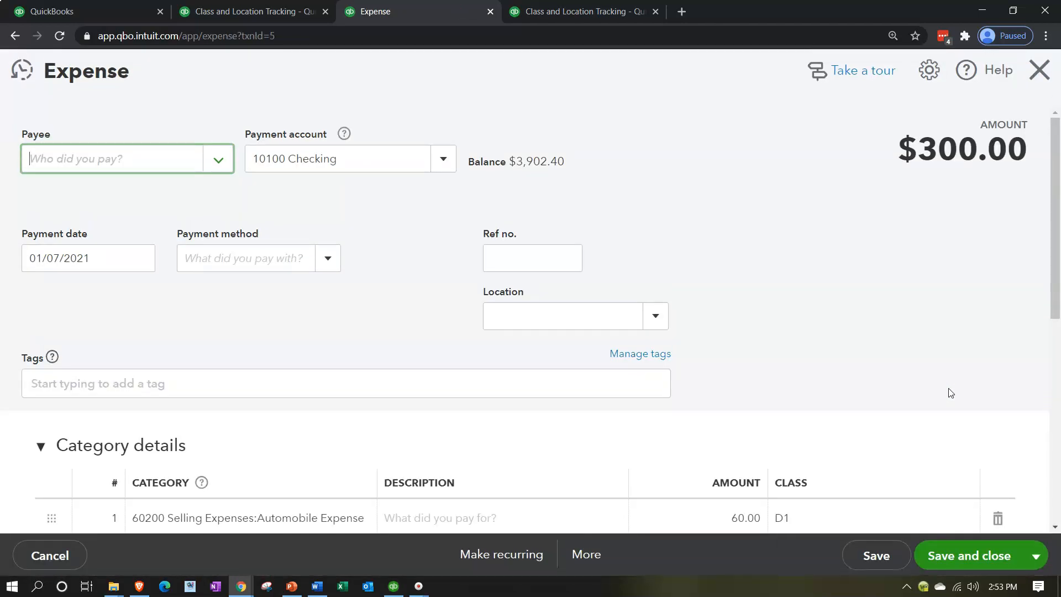
scroll(793, 407, "down", 2)
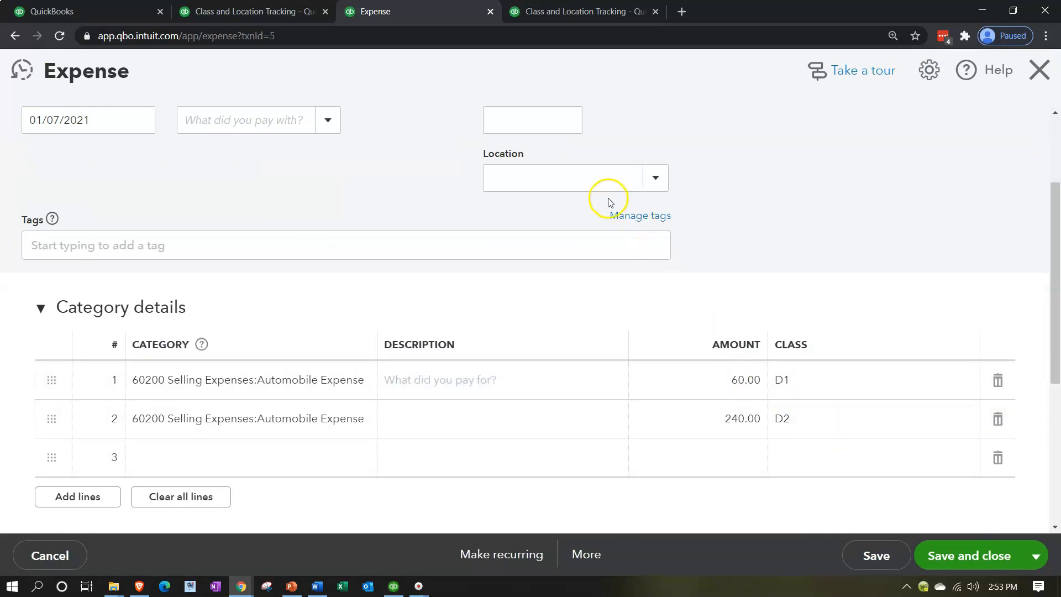
left_click(582, 180)
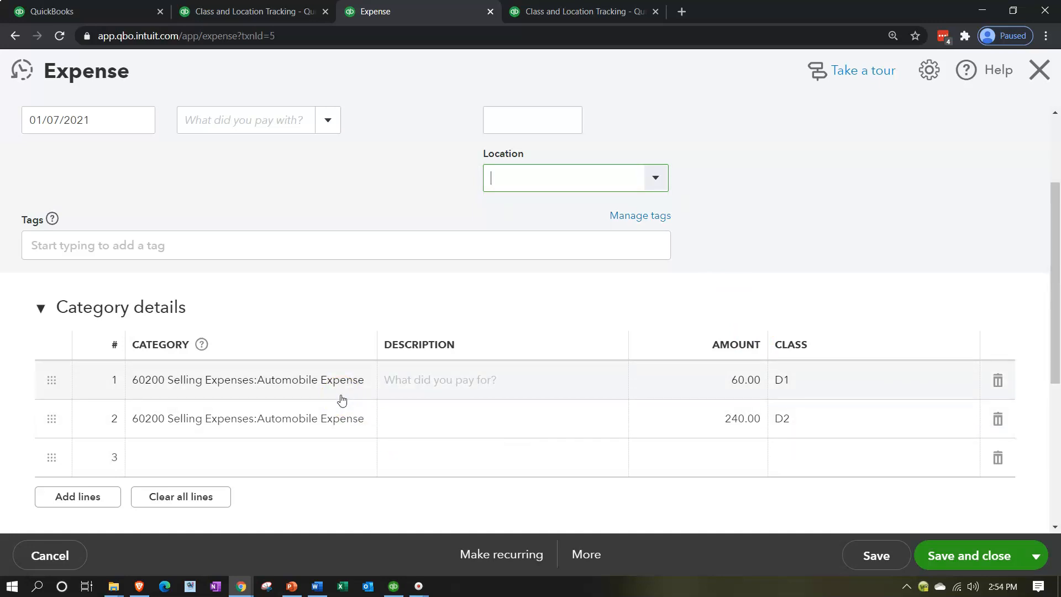
left_click(656, 178)
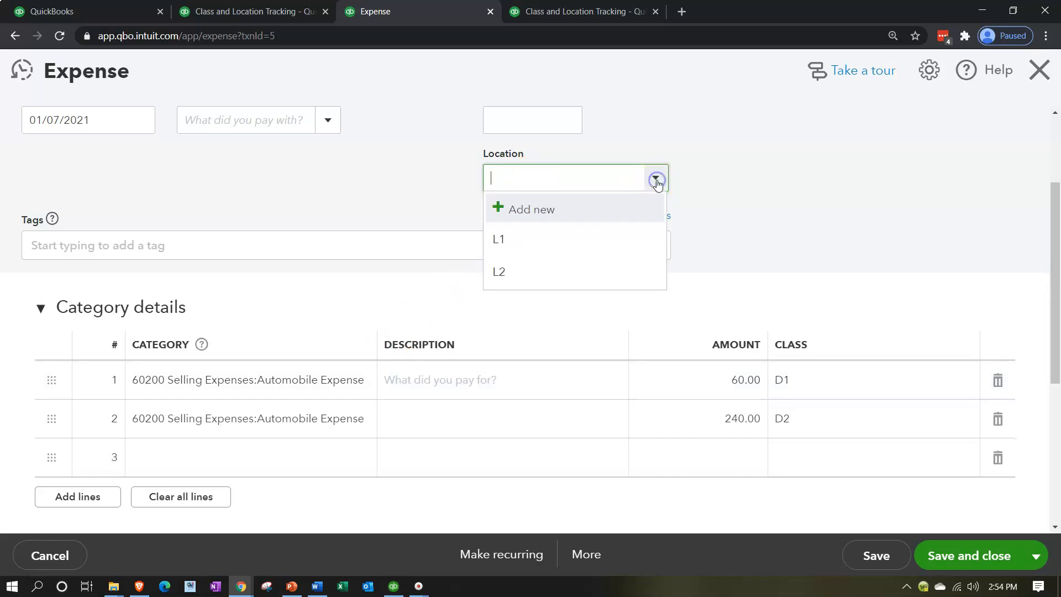
left_click(524, 238)
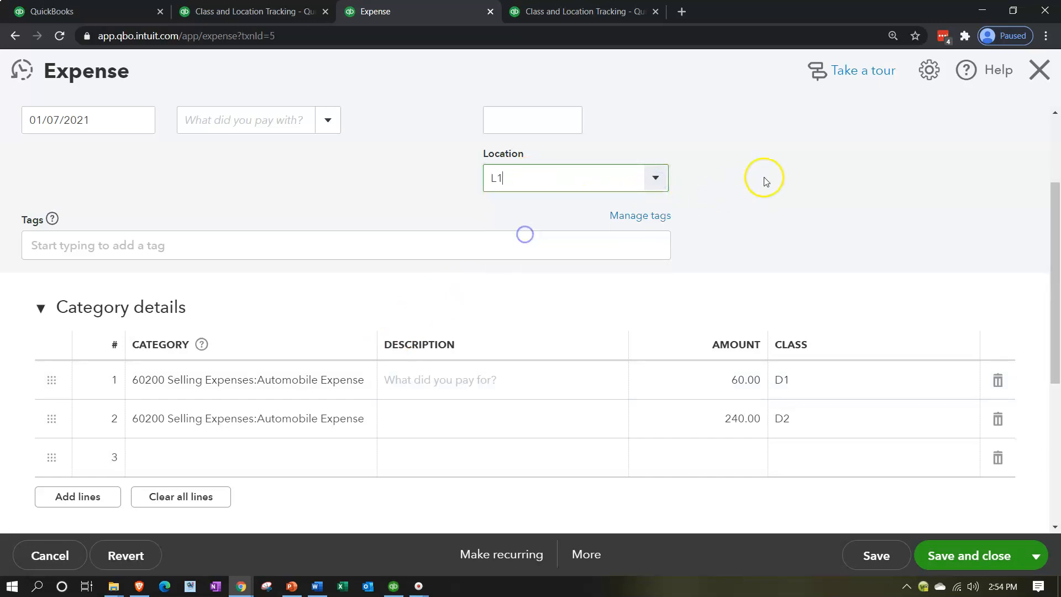
left_click(980, 551)
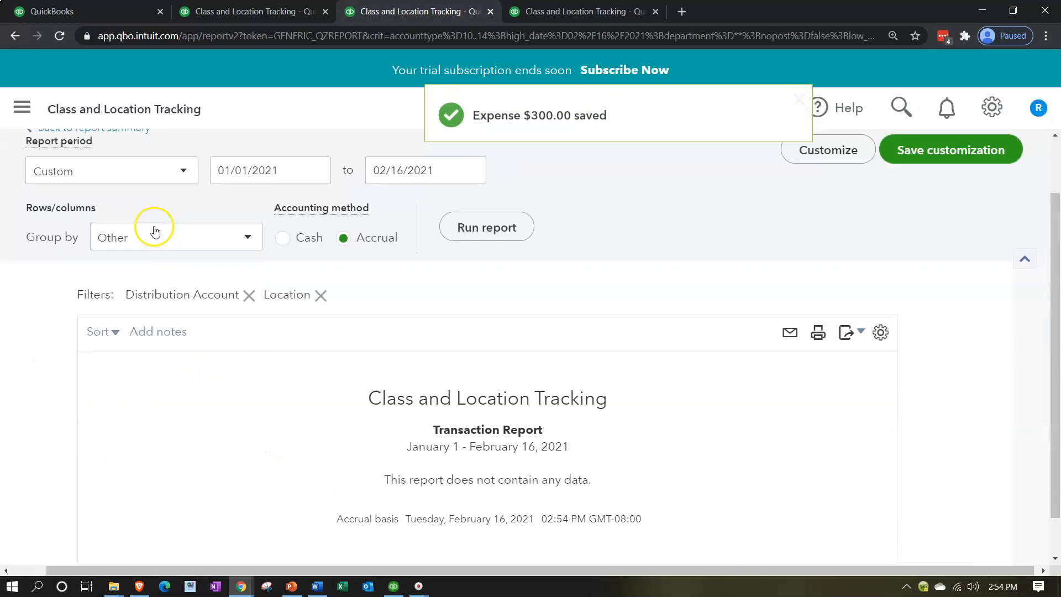
left_click(134, 199)
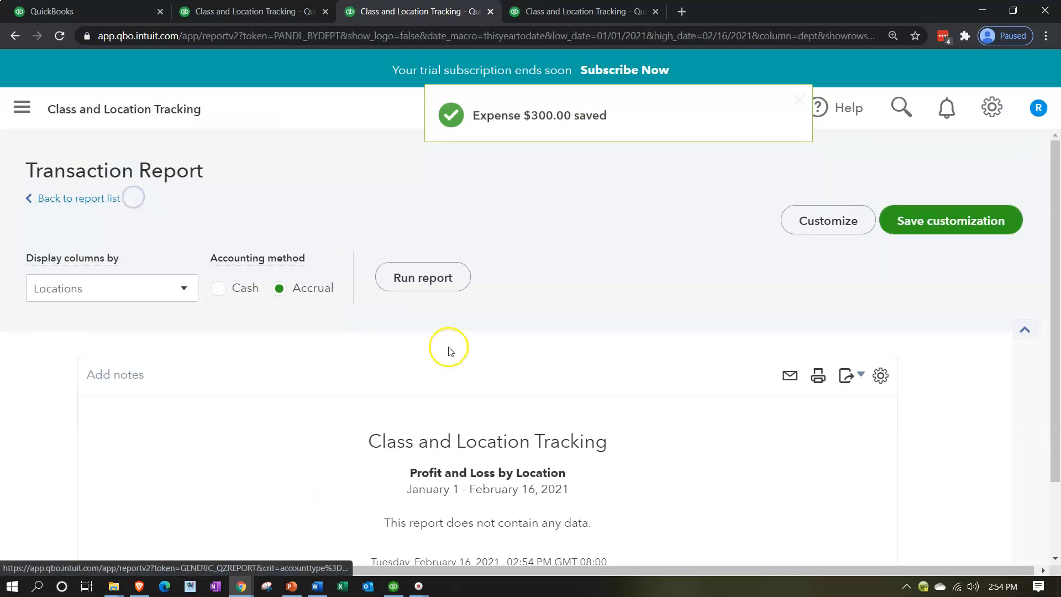
Step: Assign location L1 to the expense behind the 61700 Computer & Internet Expenses line, save it, and return to the location report
scroll(589, 416, "down", 8)
left_click(634, 345)
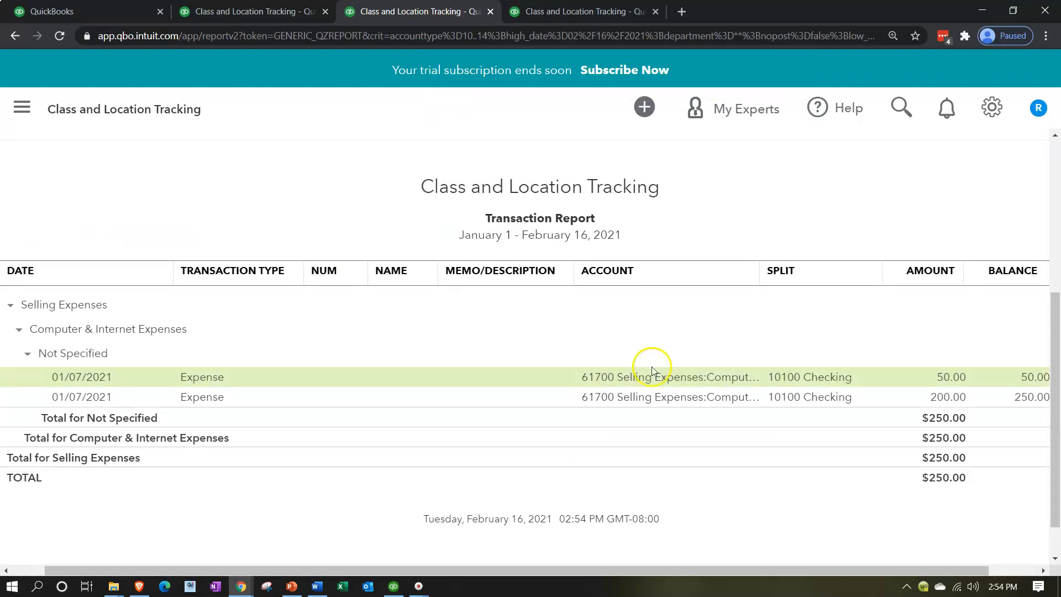
left_click(952, 377)
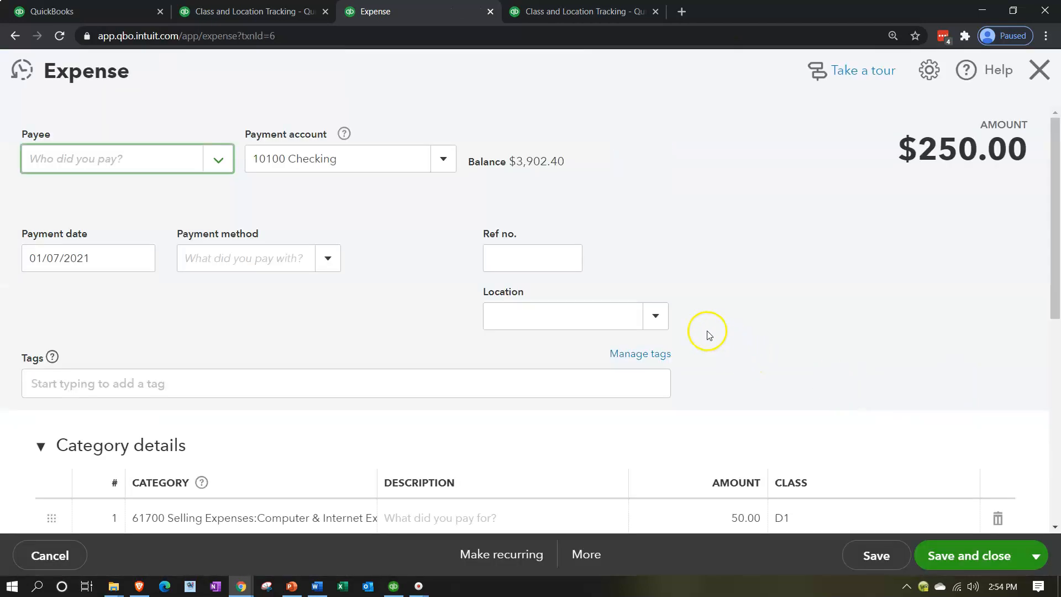
left_click(668, 320)
left_click(530, 374)
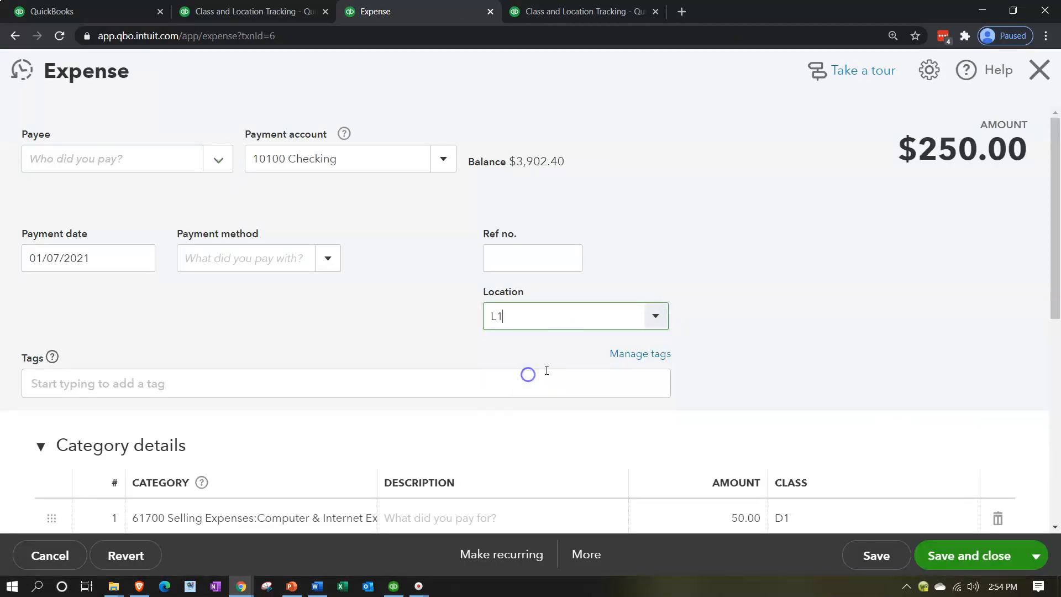
scroll(839, 294, "down", 3)
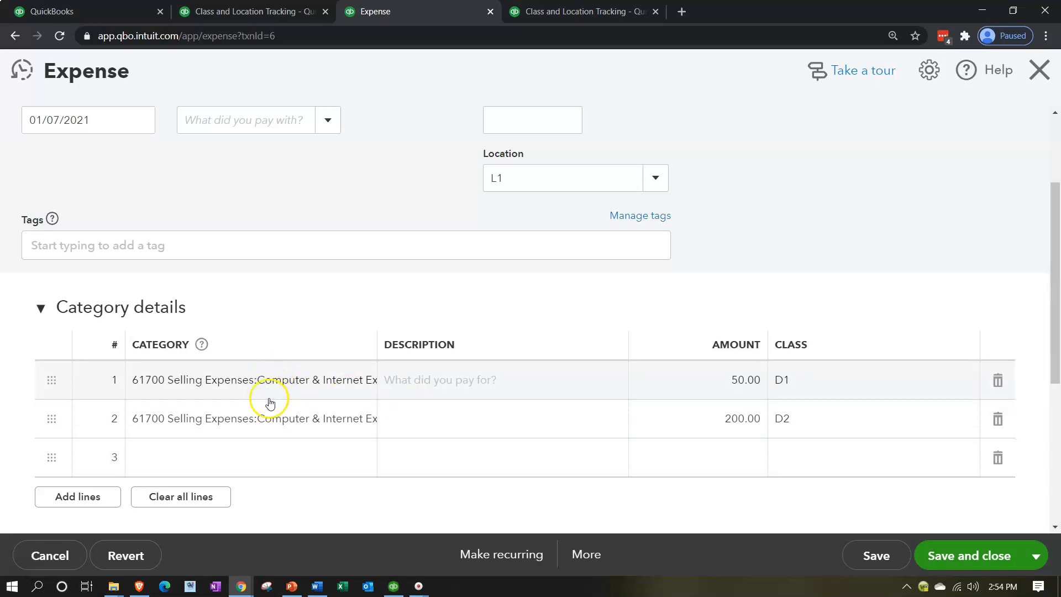
scroll(264, 445, "up", 2)
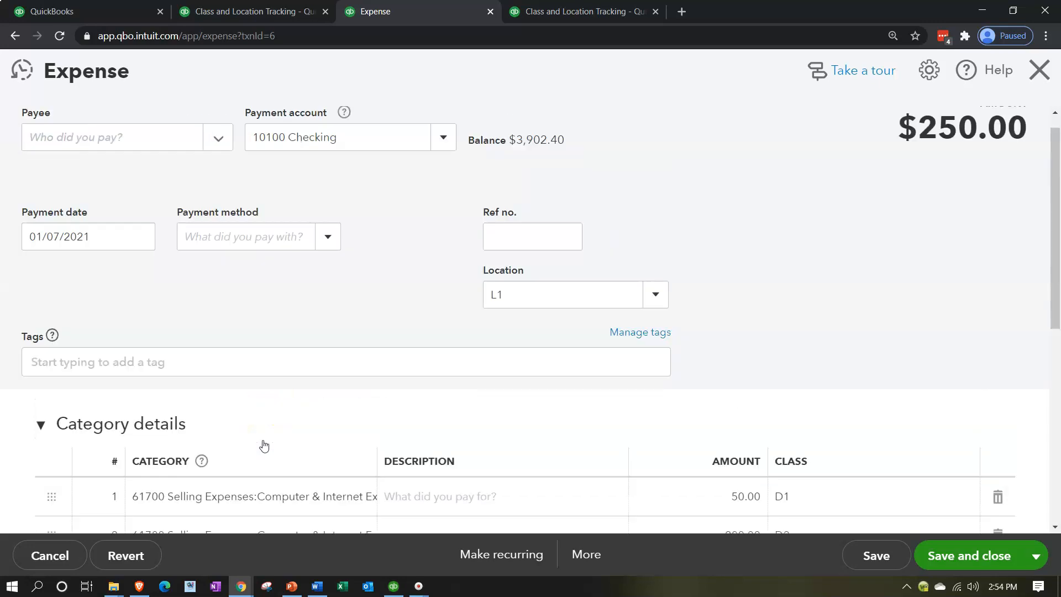
scroll(777, 521, "down", 6)
left_click(961, 552)
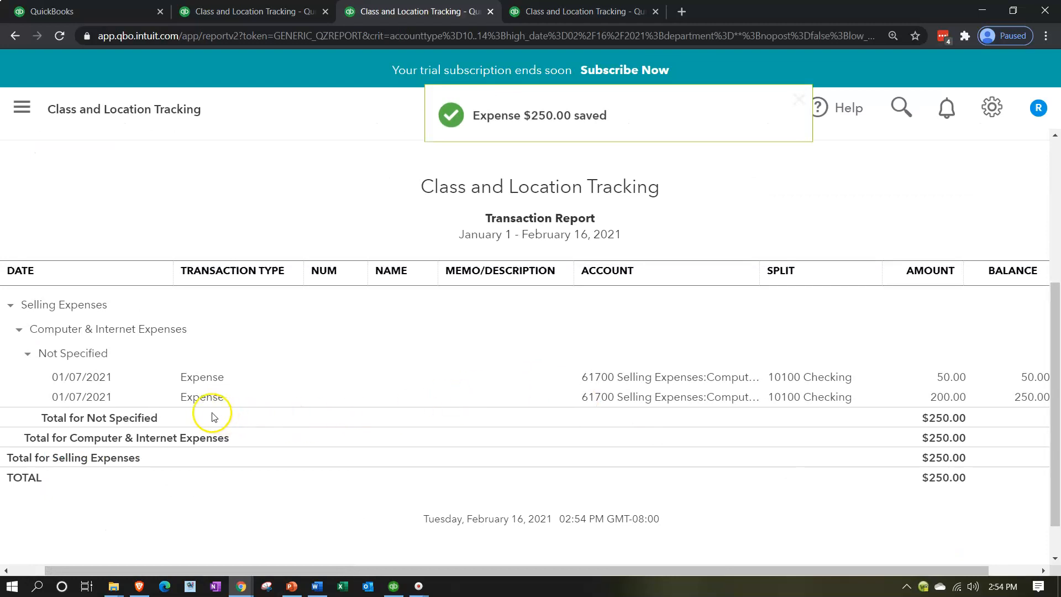
scroll(211, 413, "up", 2)
left_click(128, 199)
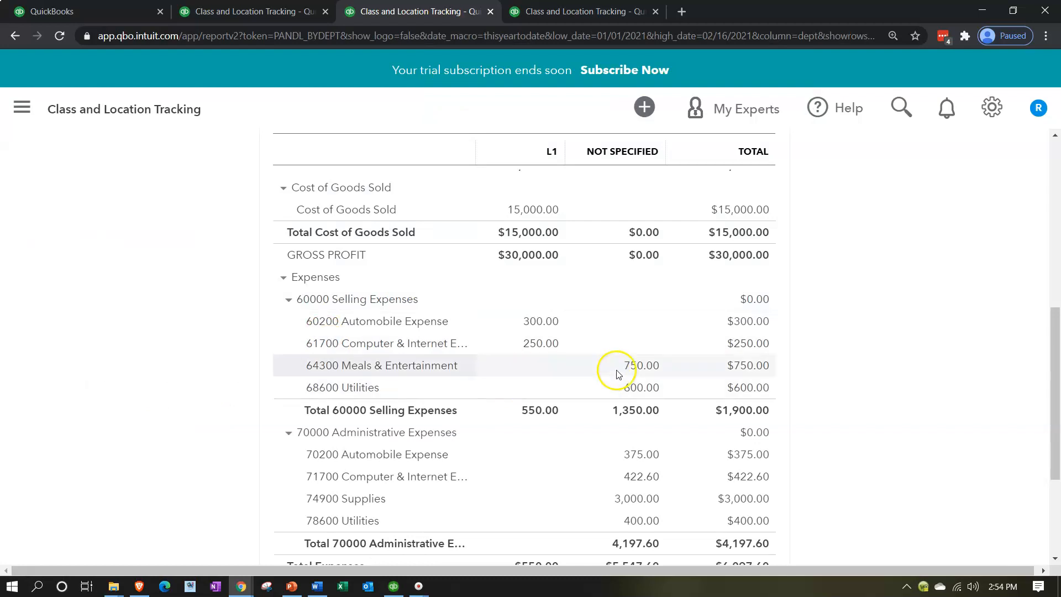
Step: Assign location L1 to the expense behind the 64300 Meals & Entertainment line, save it, and return to the location report
left_click(639, 368)
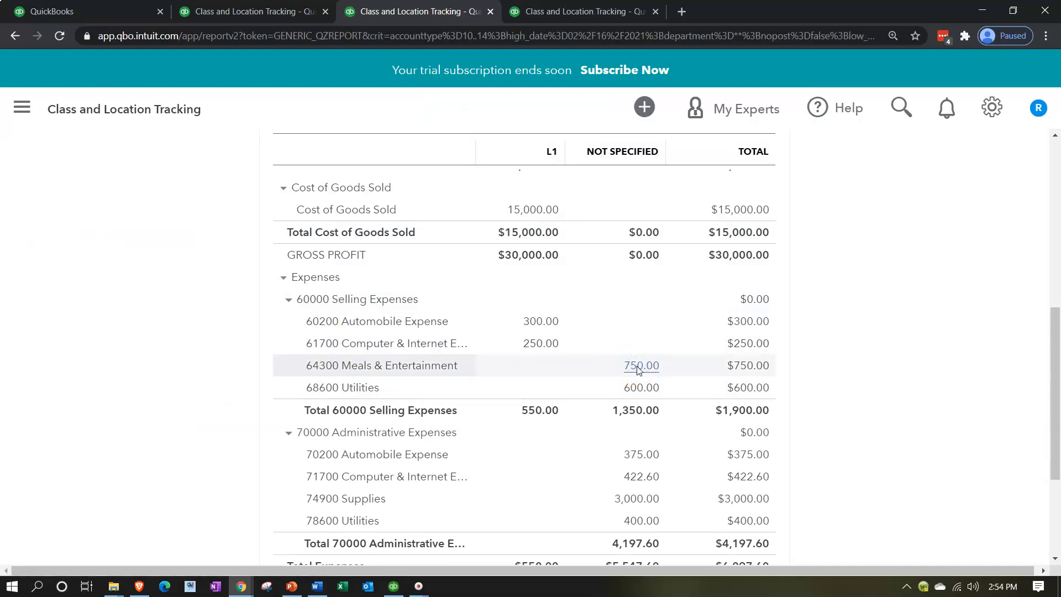
left_click(940, 397)
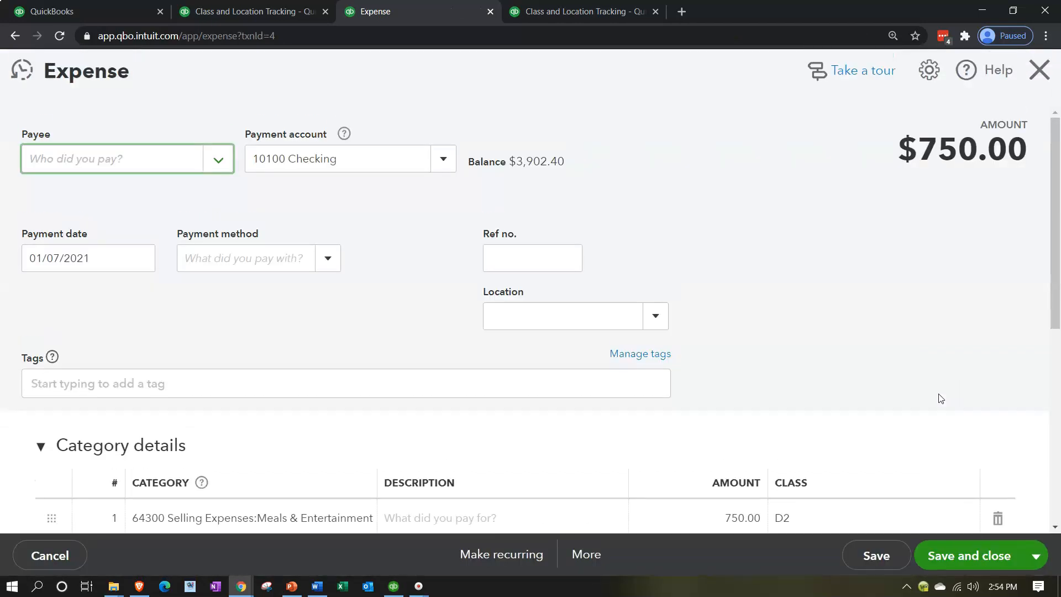
scroll(942, 398, "down", 1)
left_click(588, 249)
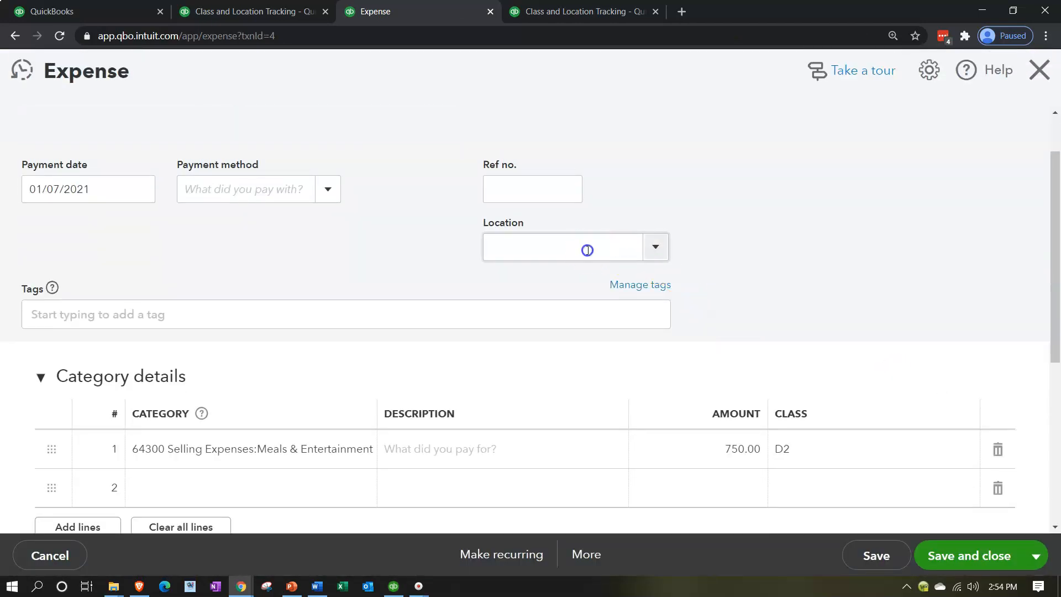
left_click(656, 252)
left_click(521, 307)
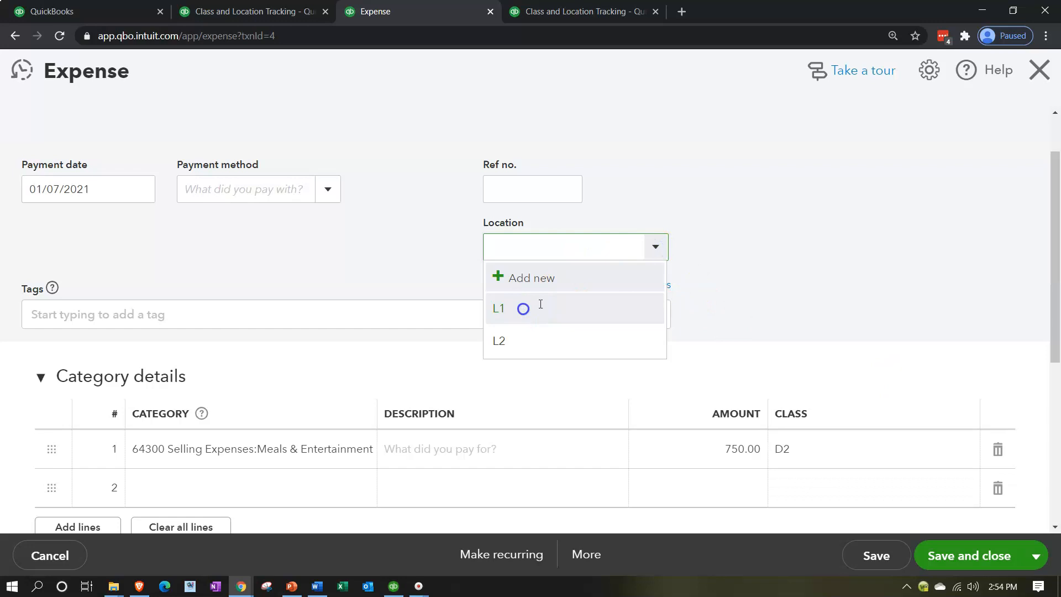
scroll(899, 403, "down", 1)
left_click(959, 554)
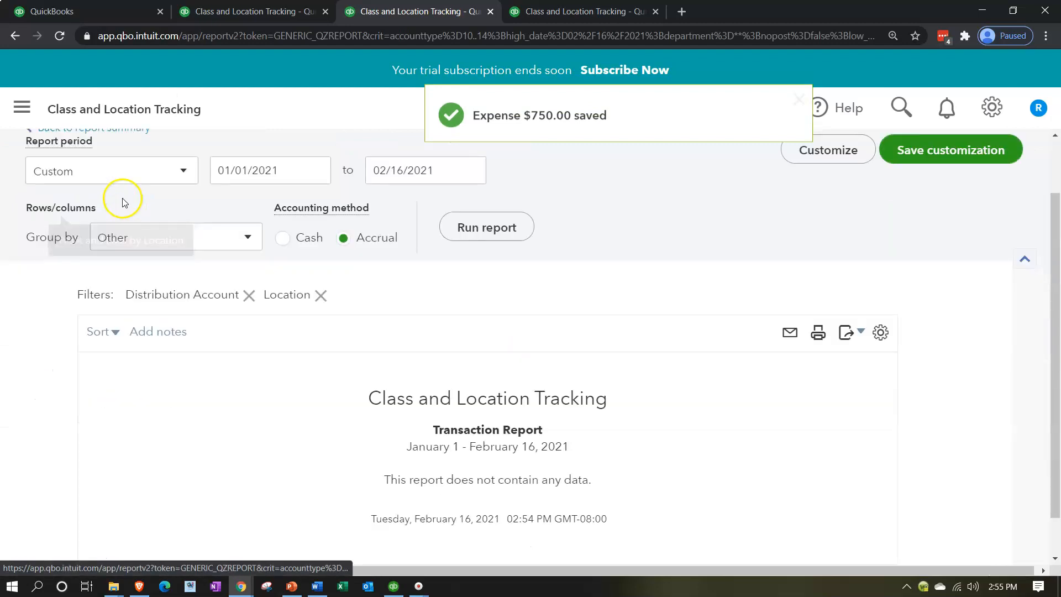
left_click(121, 198)
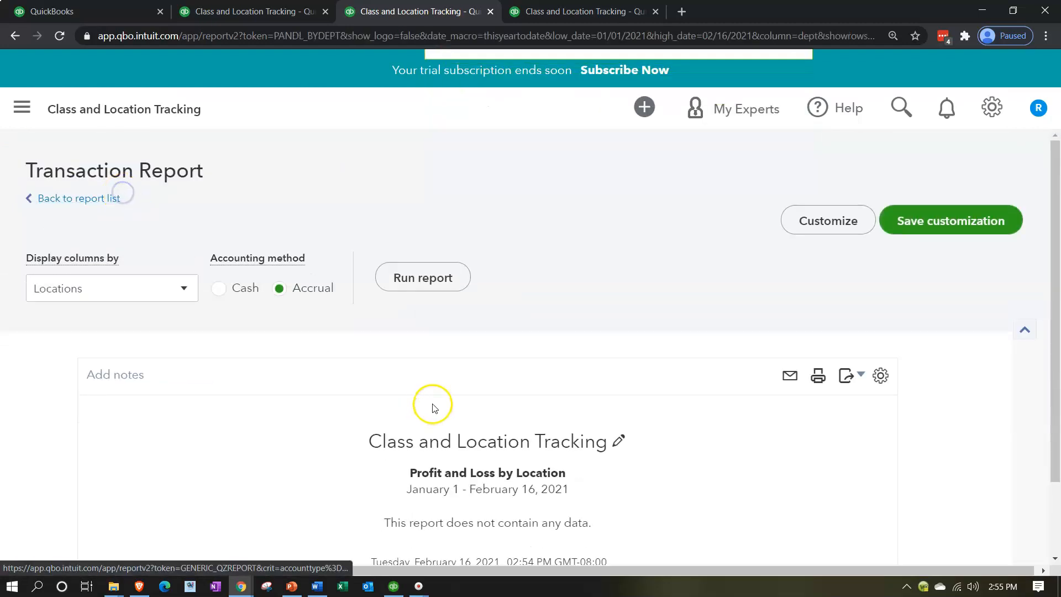
Step: Assign location L1 to the split expense behind the 70200 Automobile Expense line, save it, and return to the location report
scroll(434, 396, "down", 10)
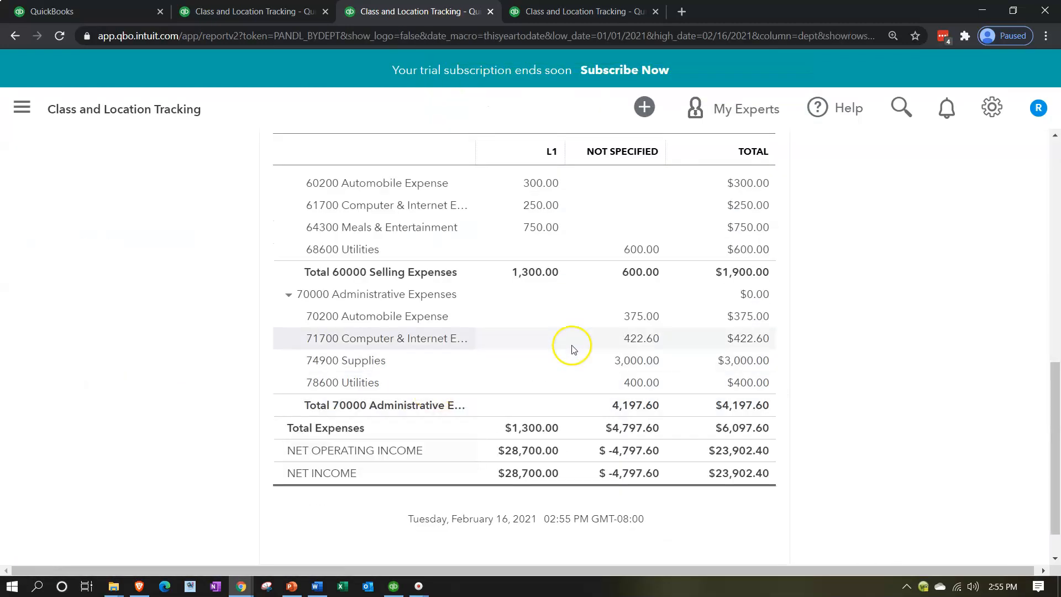
left_click(640, 318)
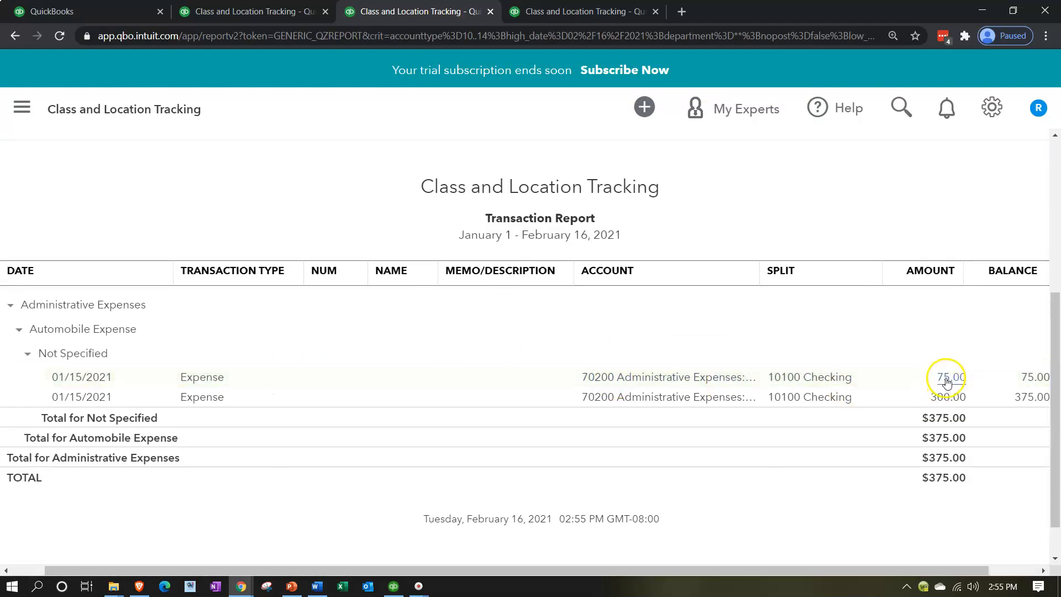
left_click(947, 381)
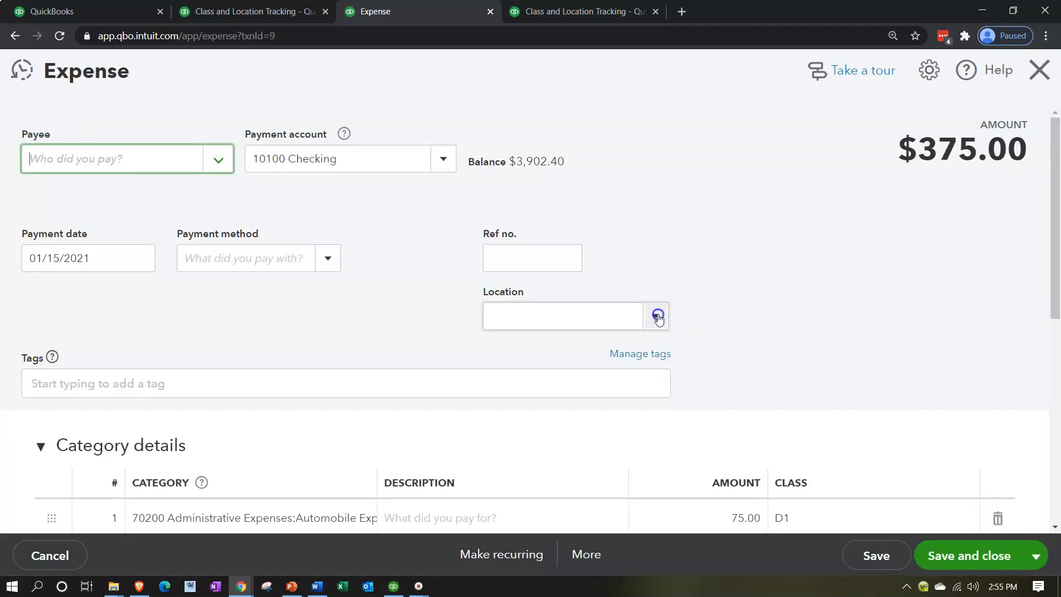
left_click(657, 315)
left_click(545, 376)
scroll(752, 301, "down", 1)
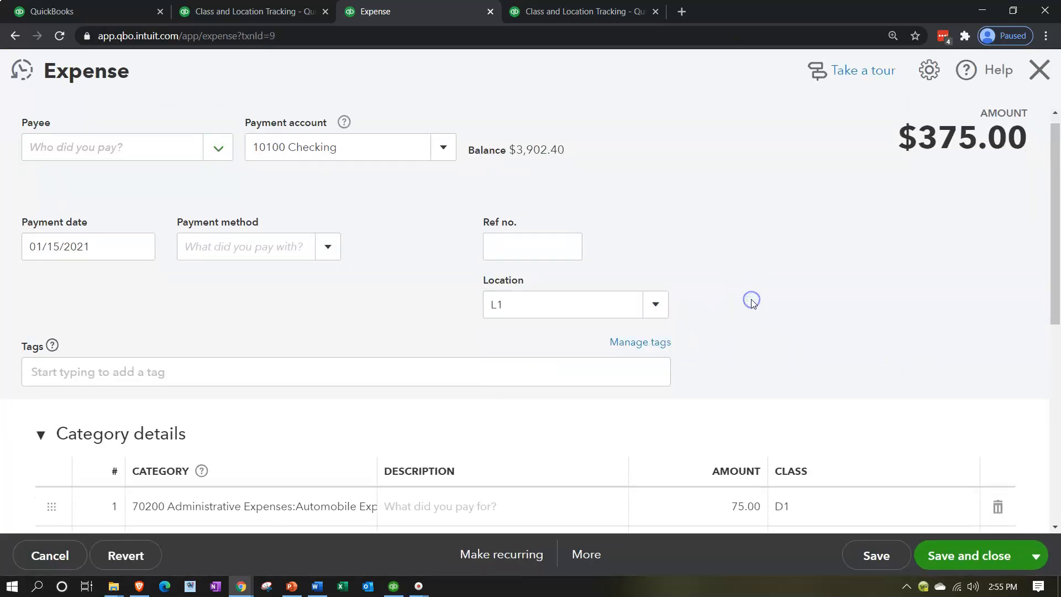
scroll(754, 303, "down", 1)
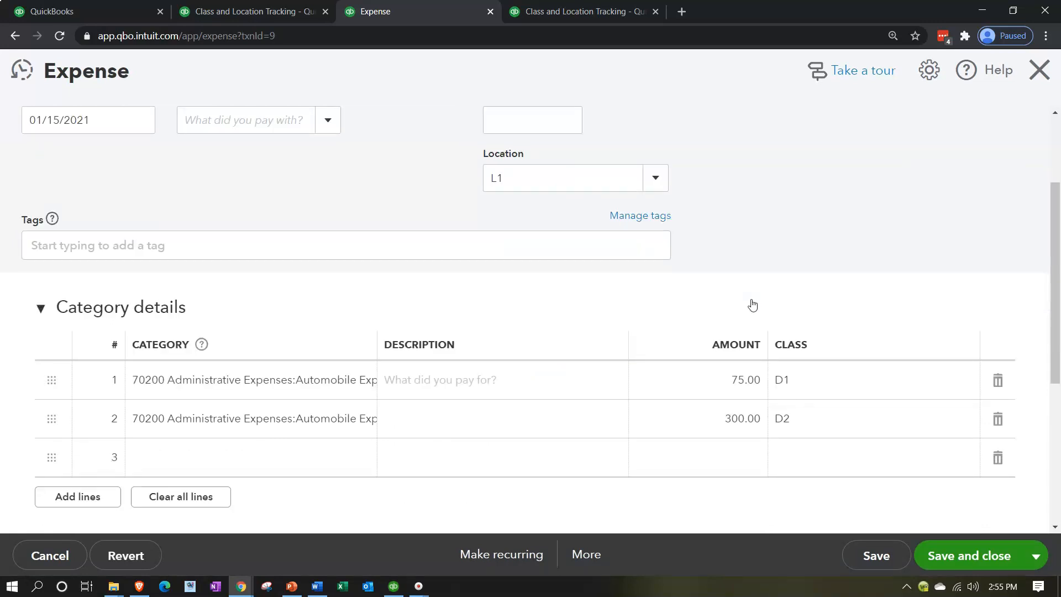
left_click(794, 386)
left_click(788, 412)
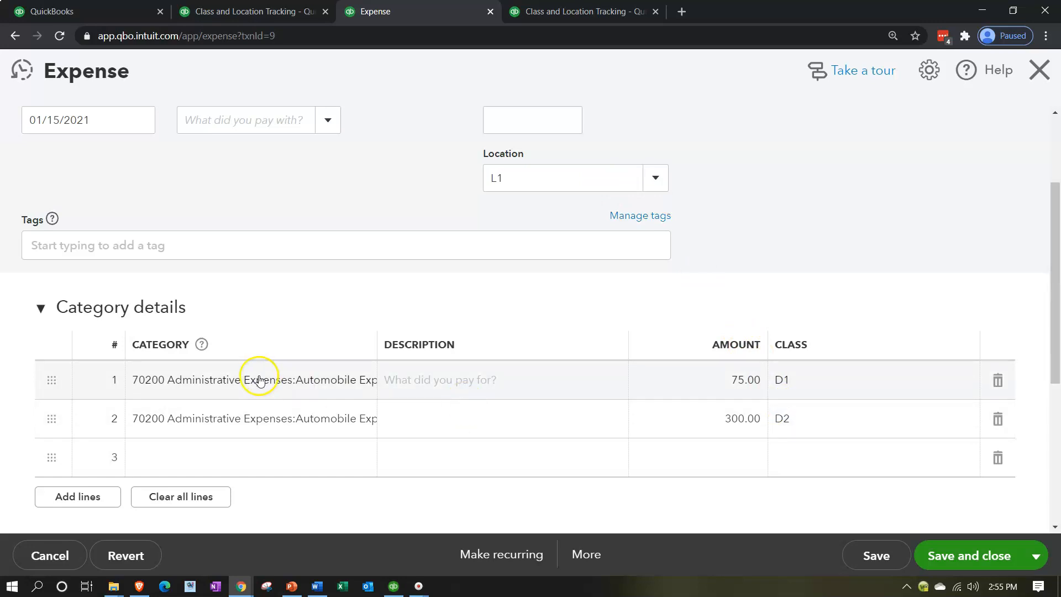
scroll(363, 182, "up", 3)
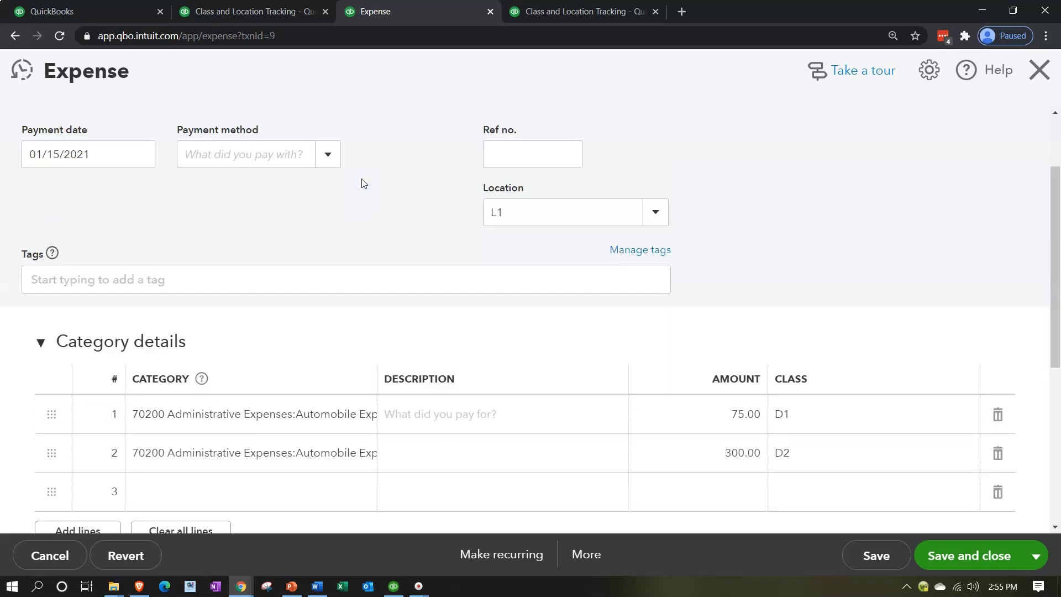
left_click(974, 555)
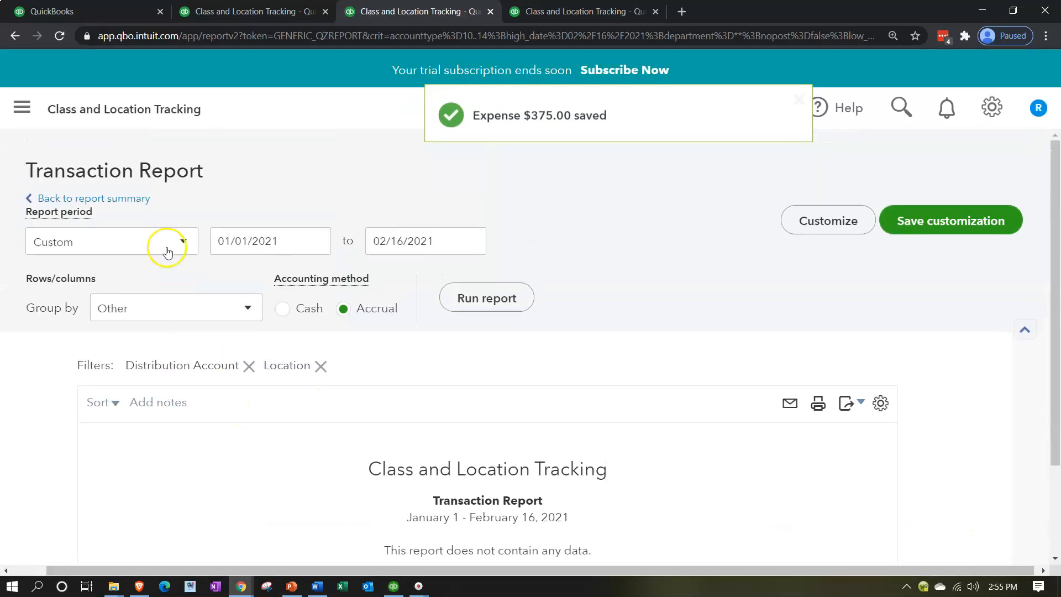
left_click(132, 199)
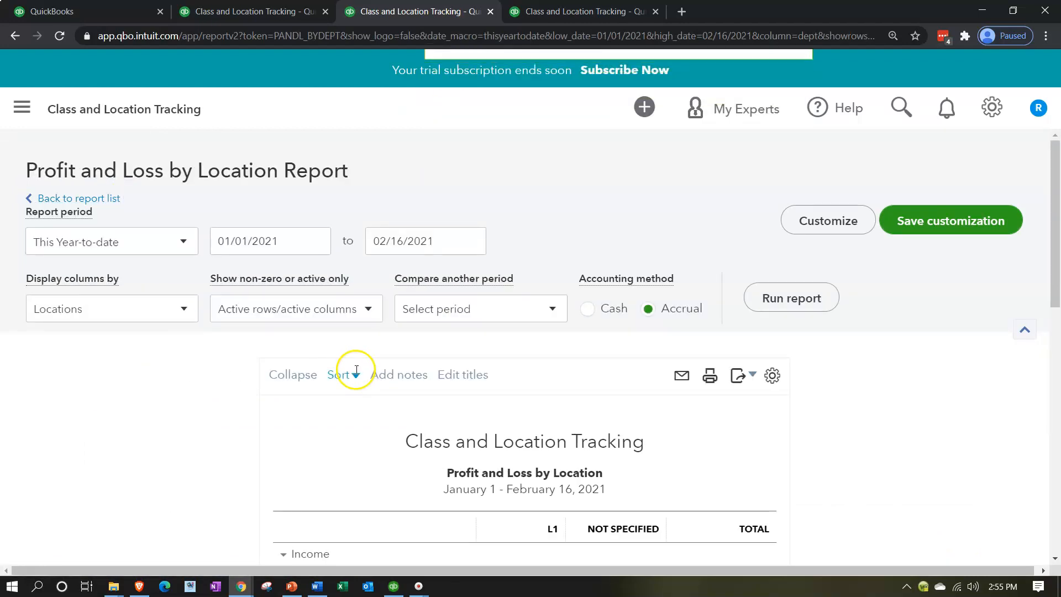
Step: Assign location L1 to the expense behind the 71700 Computer & Internet Expenses line, save it, and return to the location report
scroll(356, 371, "down", 10)
left_click(640, 338)
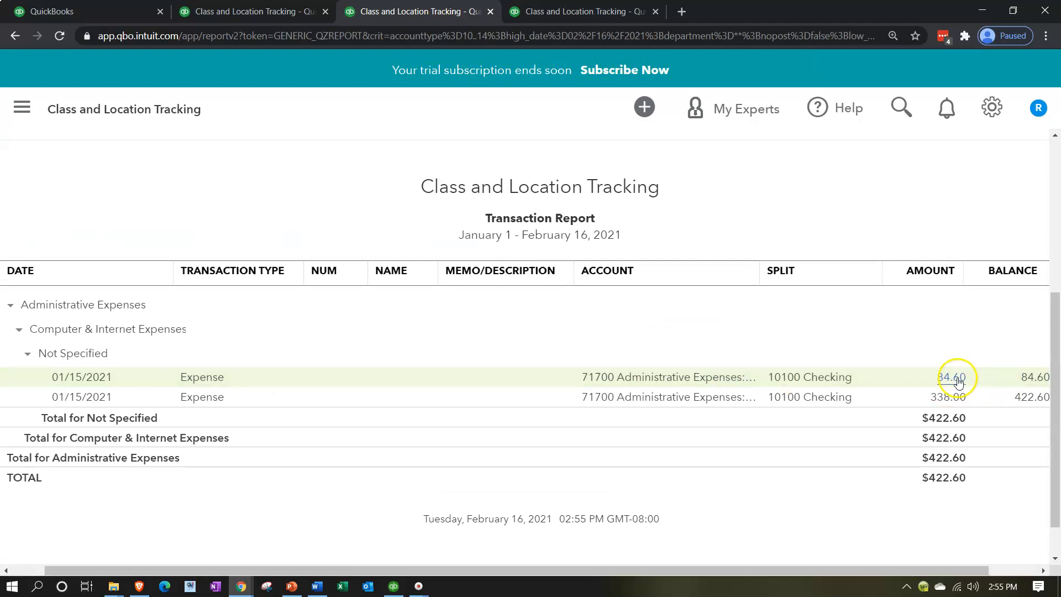
left_click(950, 378)
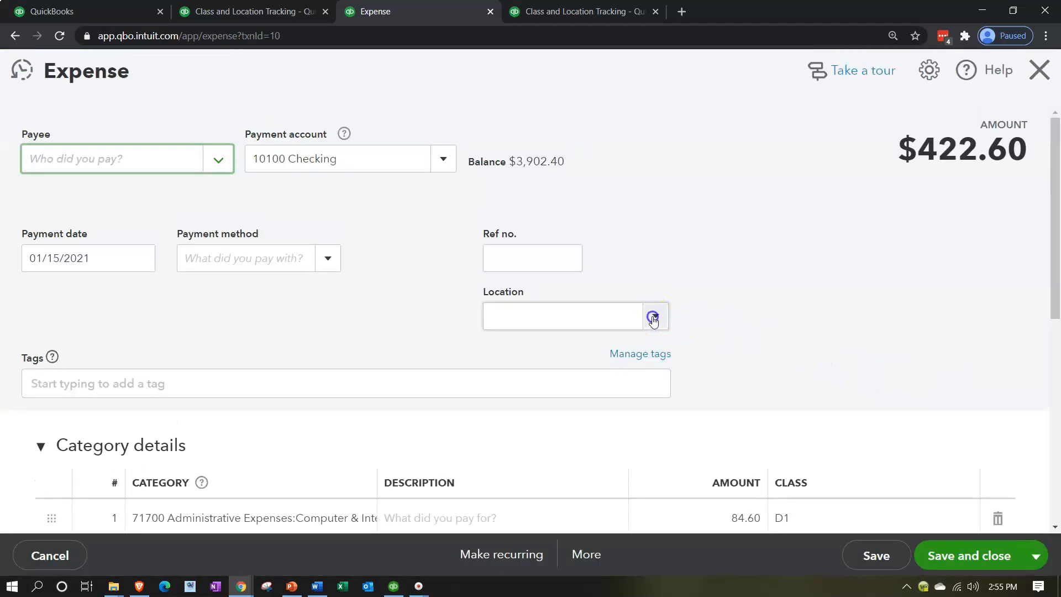
left_click(654, 317)
left_click(507, 378)
scroll(841, 408, "down", 3)
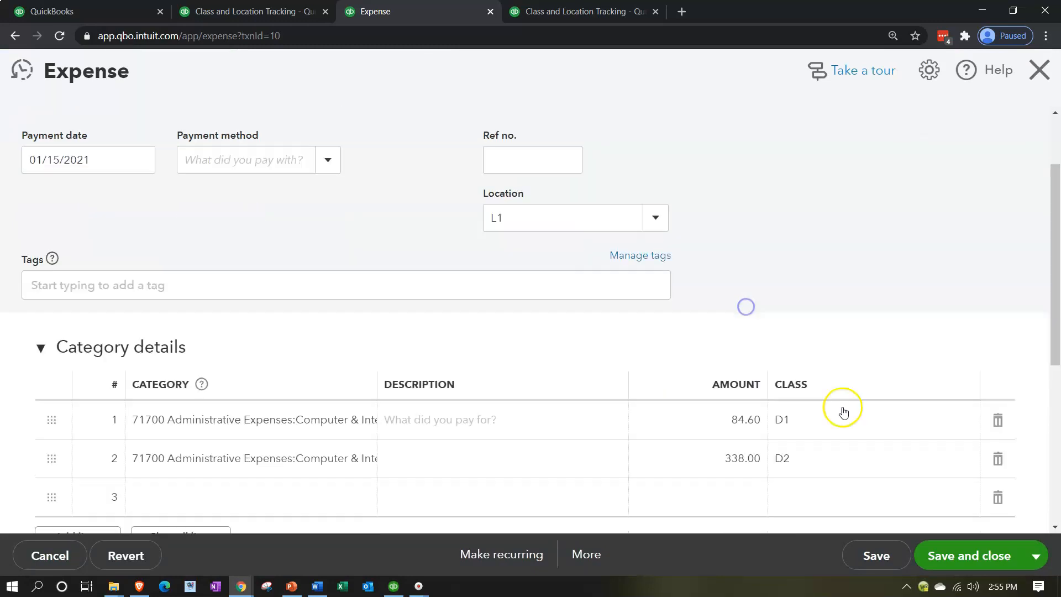
left_click(947, 555)
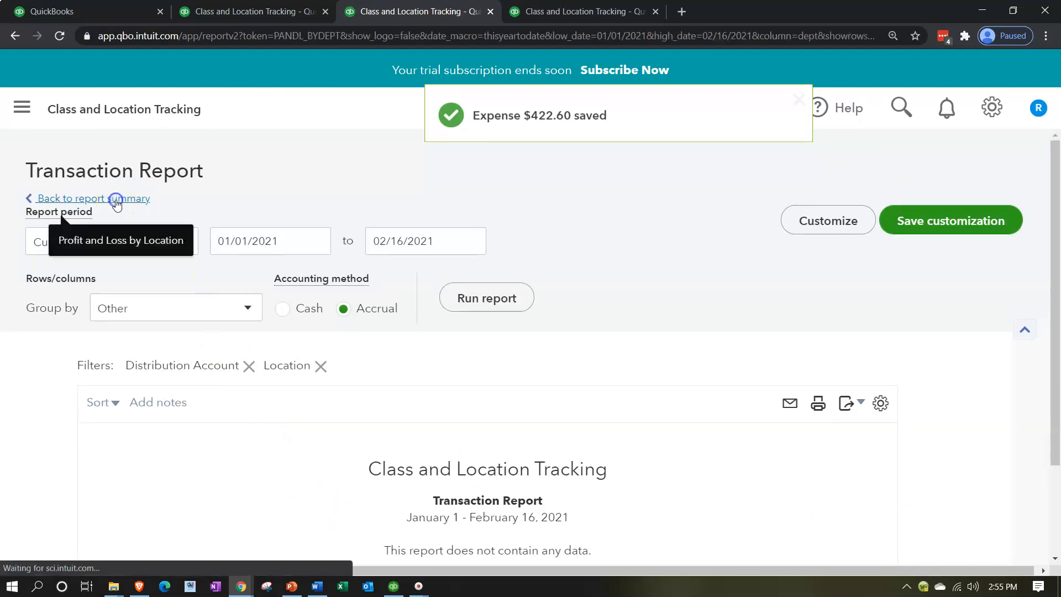
left_click(116, 203)
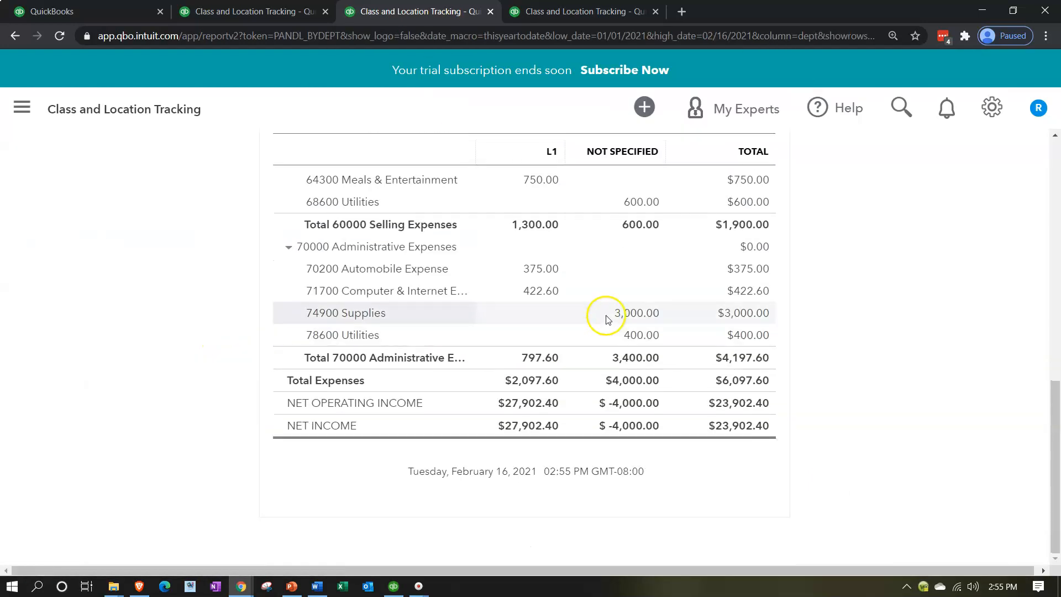
Step: Assign location L1 to the 01/15/2021 expense behind the 74900 Supplies line and save it without a class
left_click(626, 317)
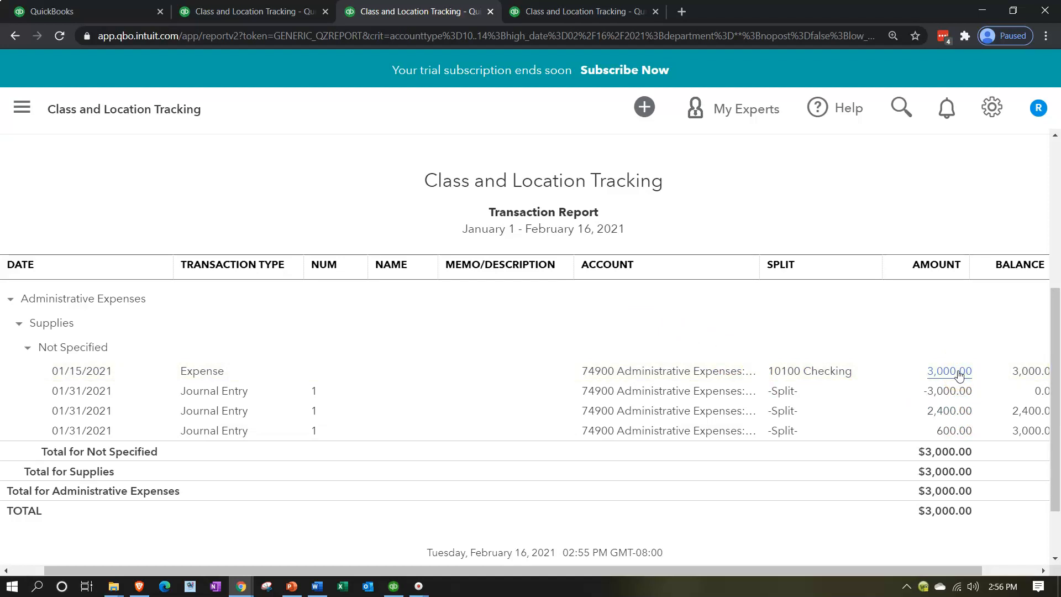
left_click(959, 373)
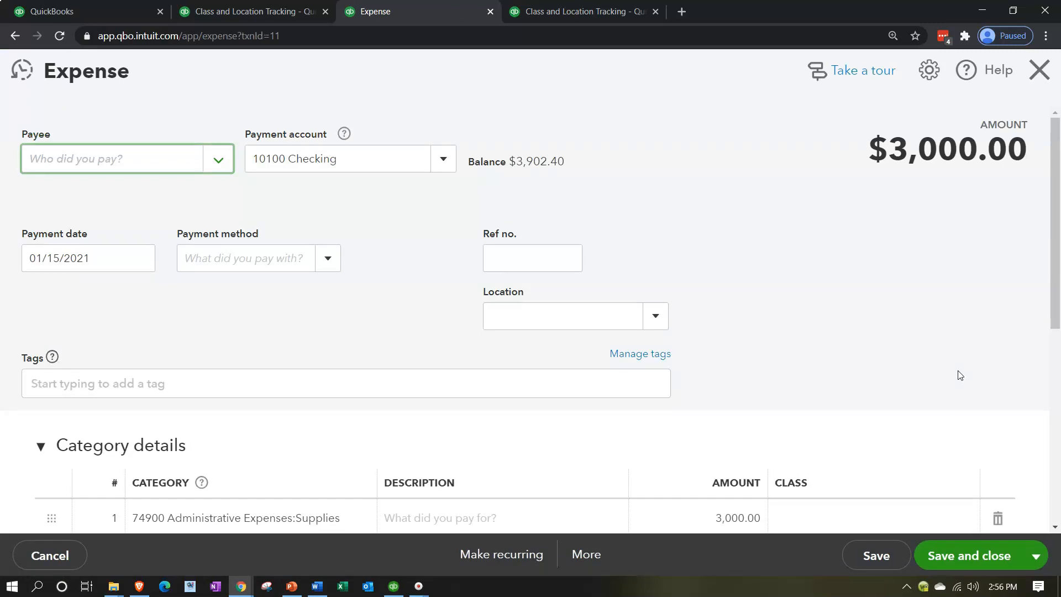
scroll(850, 343, "down", 2)
scroll(850, 342, "up", 1)
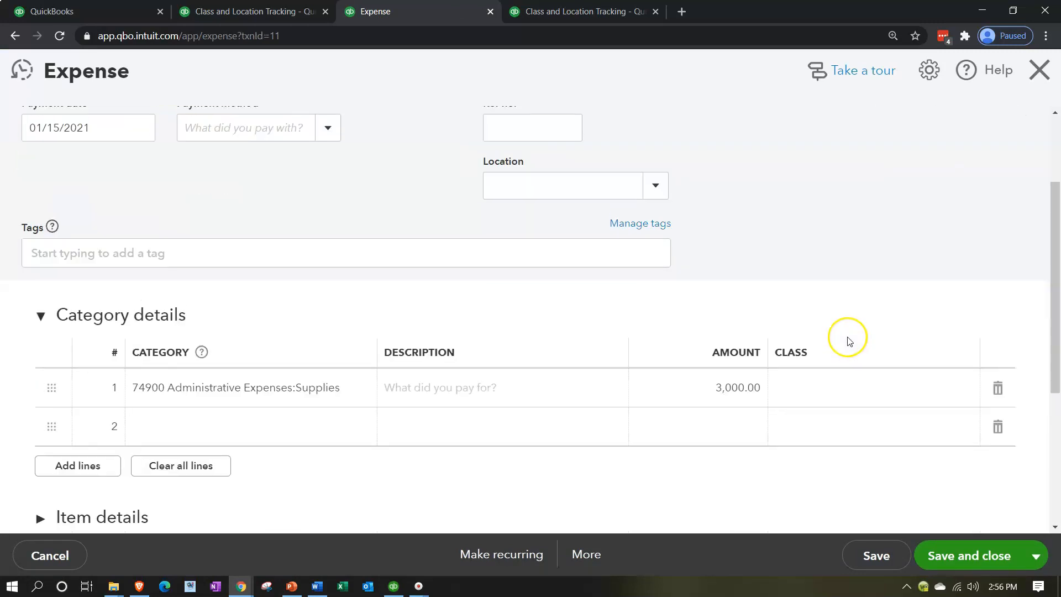
left_click(658, 247)
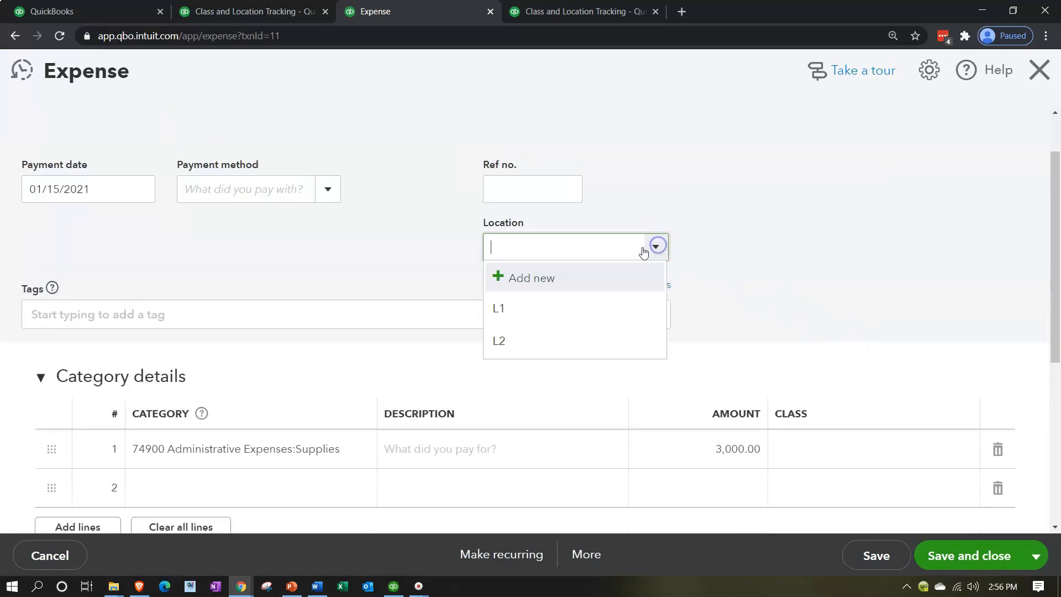
left_click(516, 306)
scroll(757, 231, "down", 1)
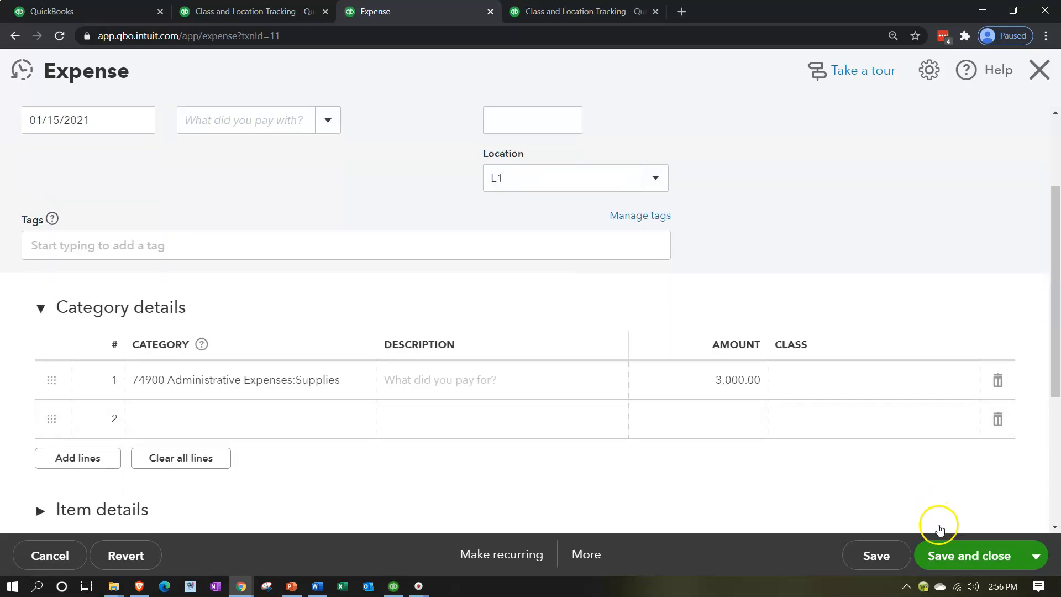
left_click(954, 545)
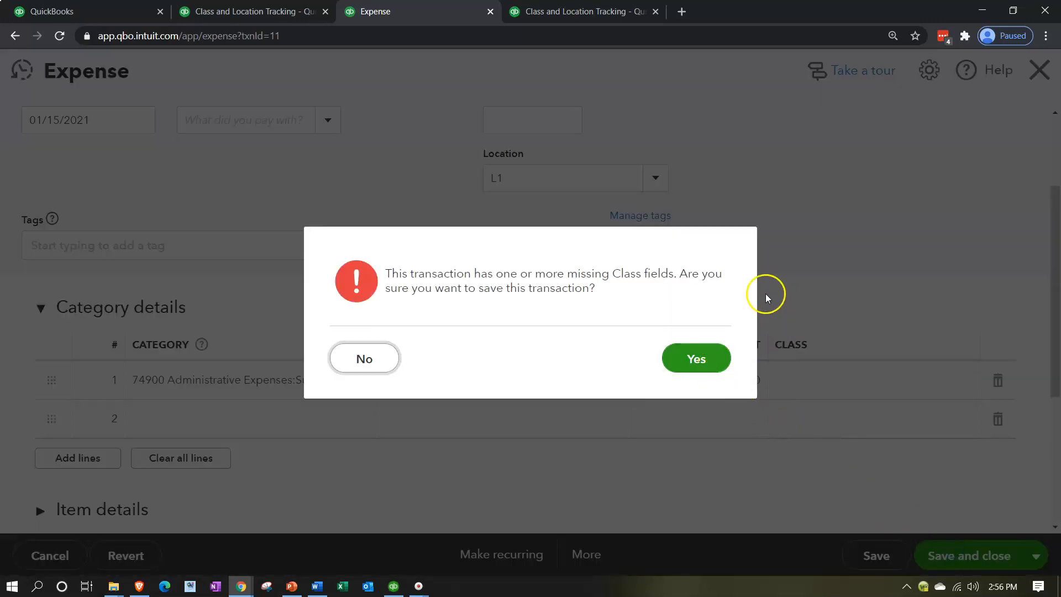
left_click(714, 366)
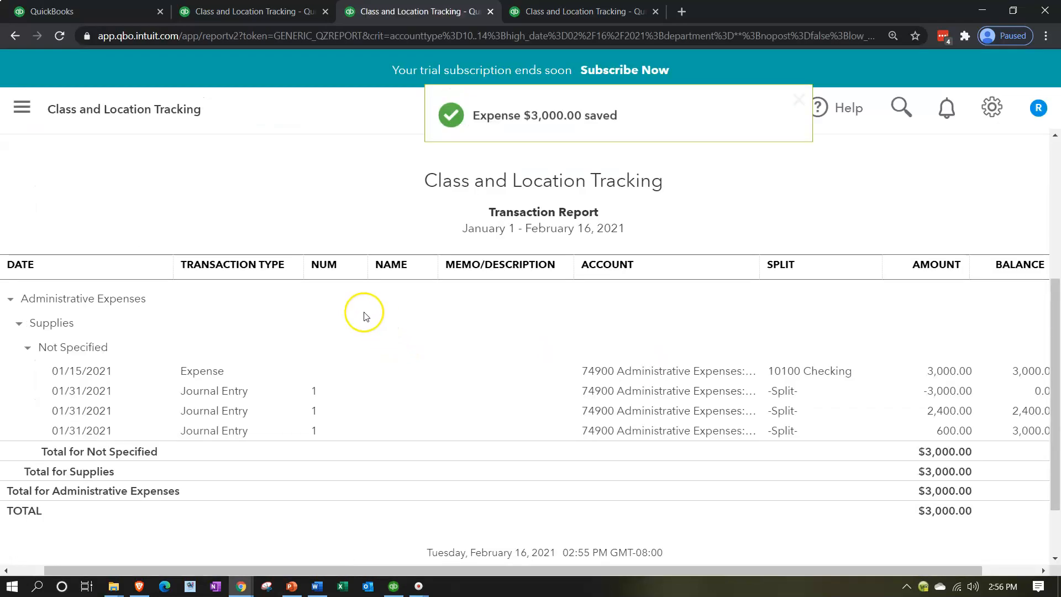
Step: Open the 01/31/2021 supplies journal entry from the transaction report and set the location of all three lines to L1
left_click(954, 391)
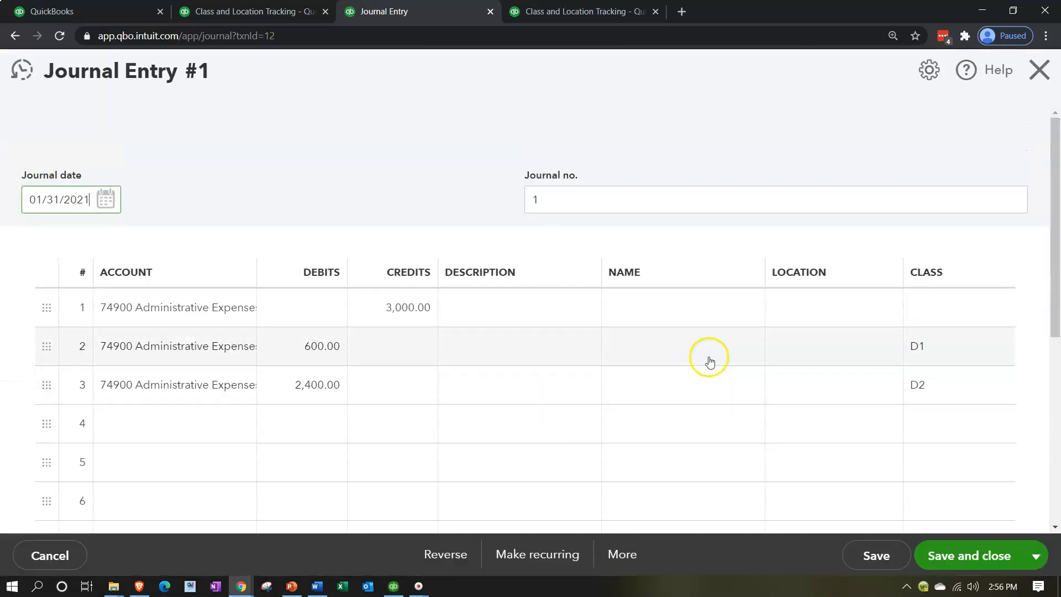
left_click(809, 310)
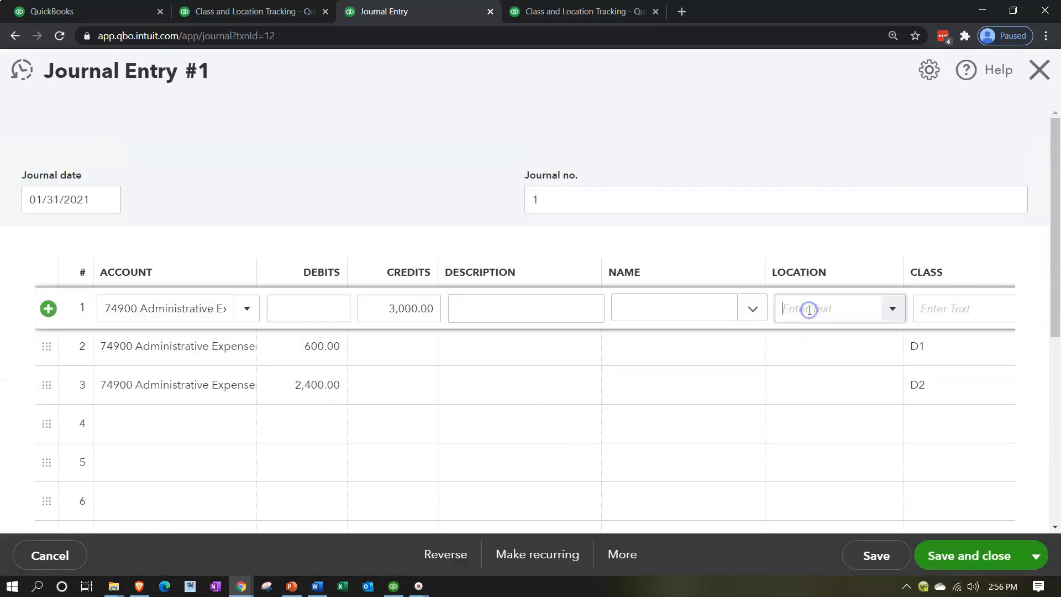
left_click(889, 309)
left_click(789, 374)
left_click(824, 351)
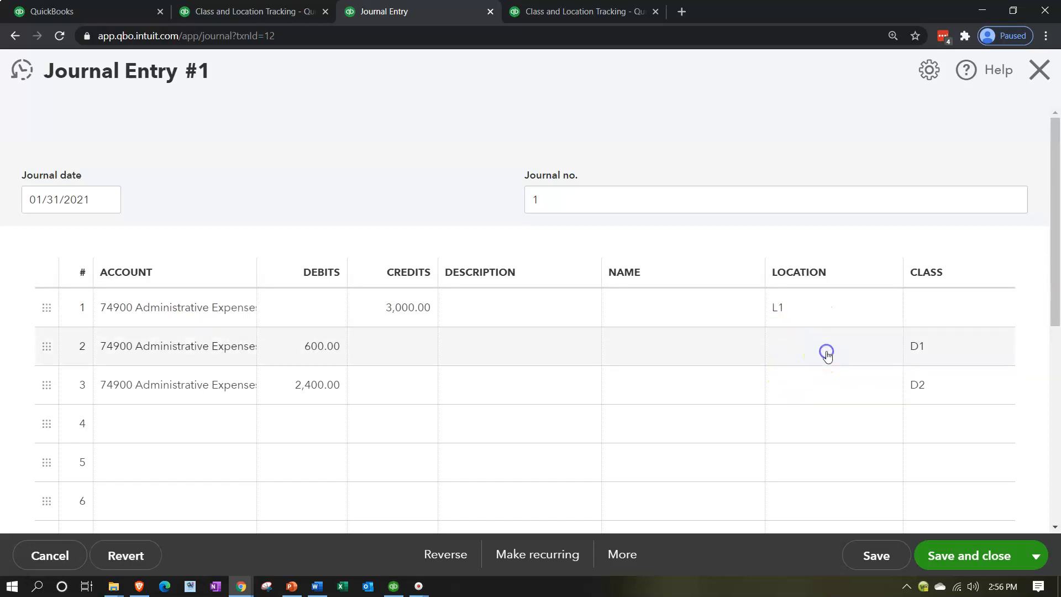
left_click(892, 348)
left_click(841, 406)
left_click(848, 383)
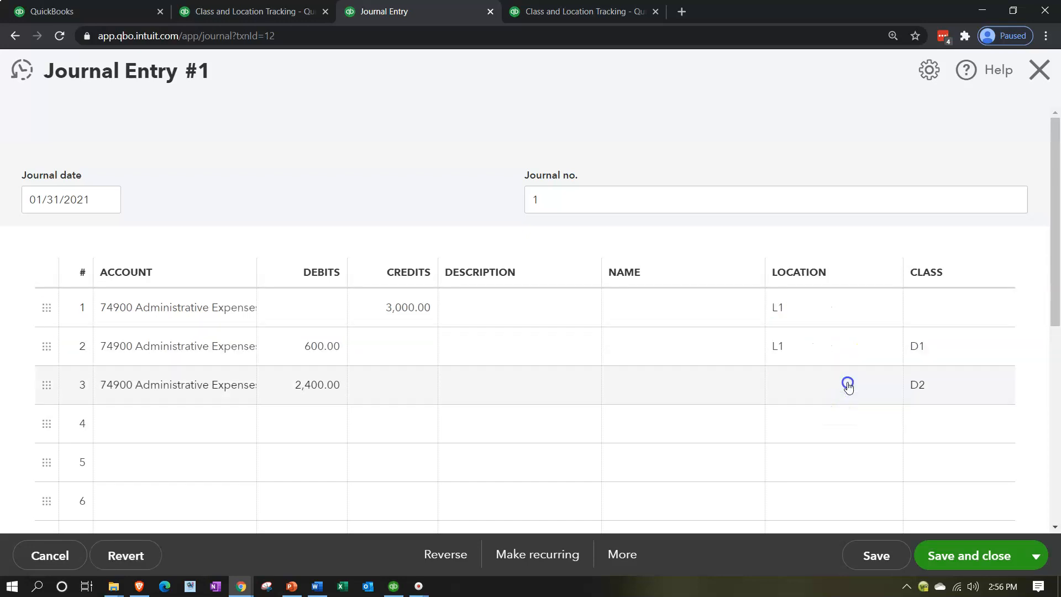
left_click(890, 385)
left_click(817, 445)
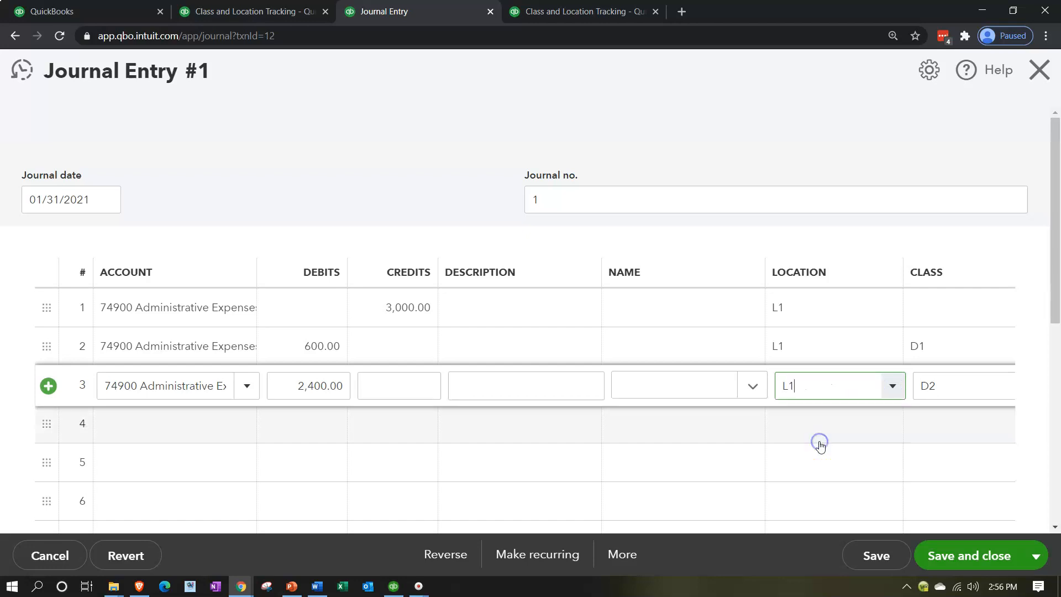
Step: Save and close the supplies journal entry, accepting the missing class on its first line
left_click(950, 553)
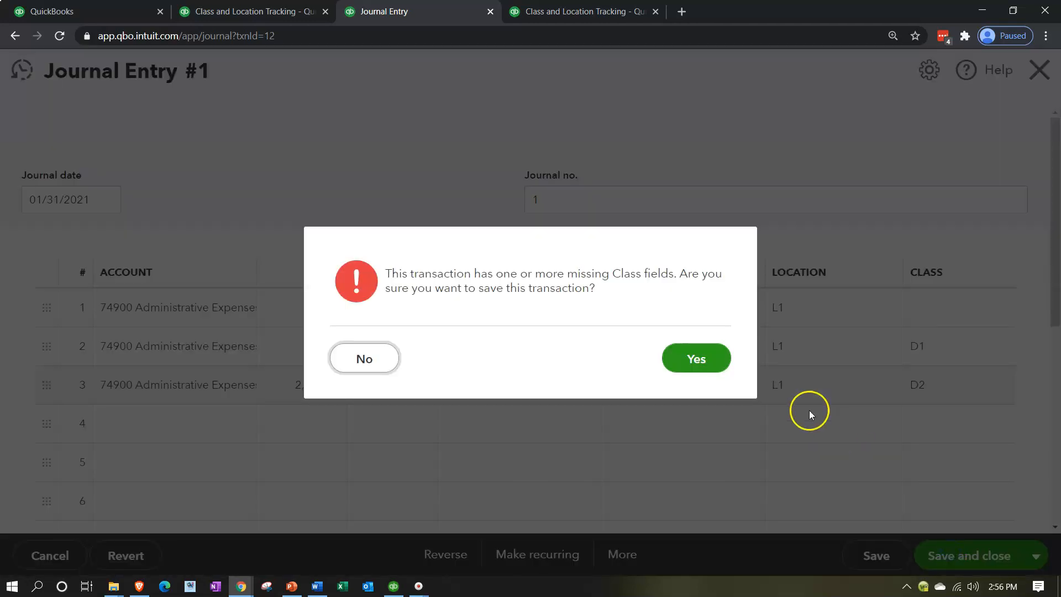
left_click(698, 361)
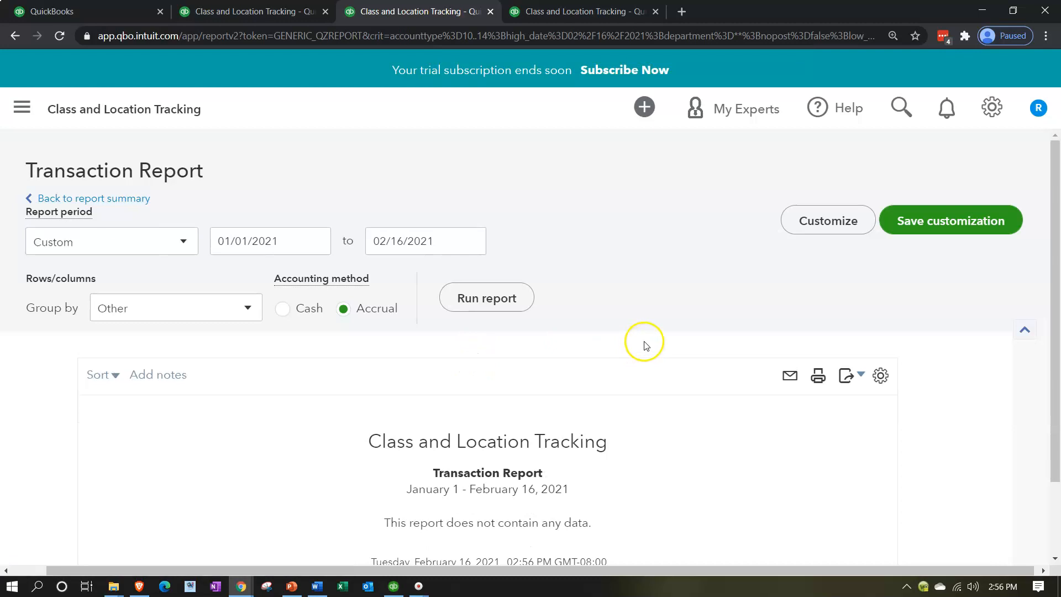
scroll(648, 341, "down", 1)
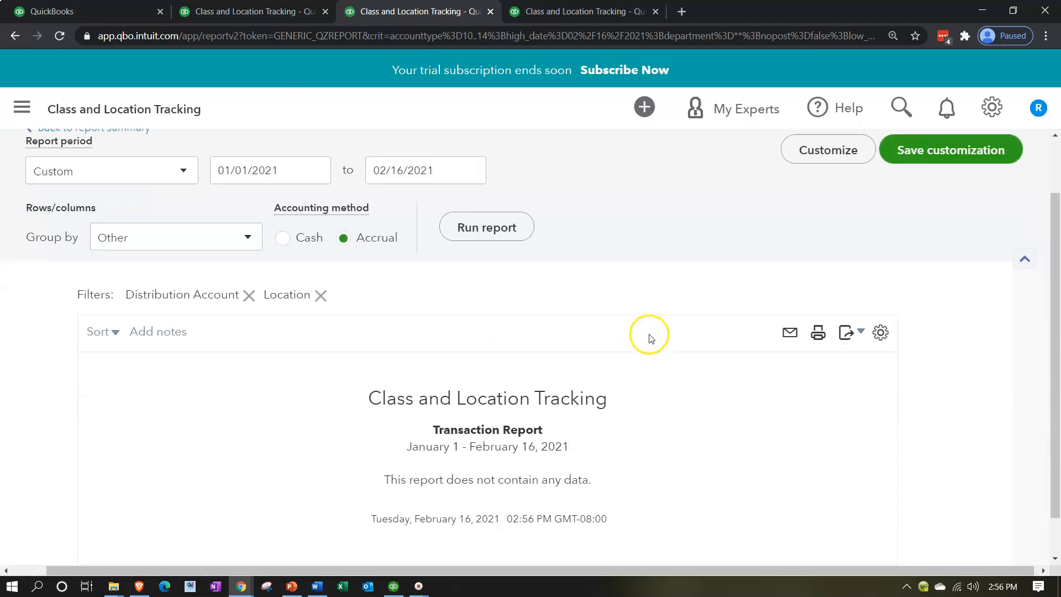
Step: Return from the supplies transaction report to the Profit and Loss by Location report's administrative expense lines
scroll(594, 303, "down", 1)
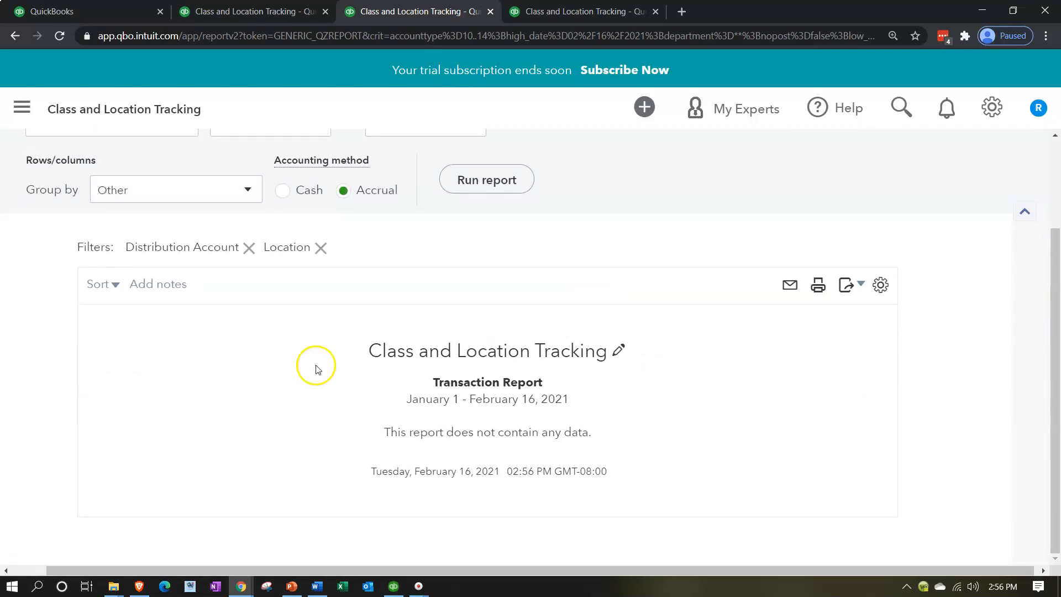
scroll(110, 299, "up", 2)
left_click(97, 198)
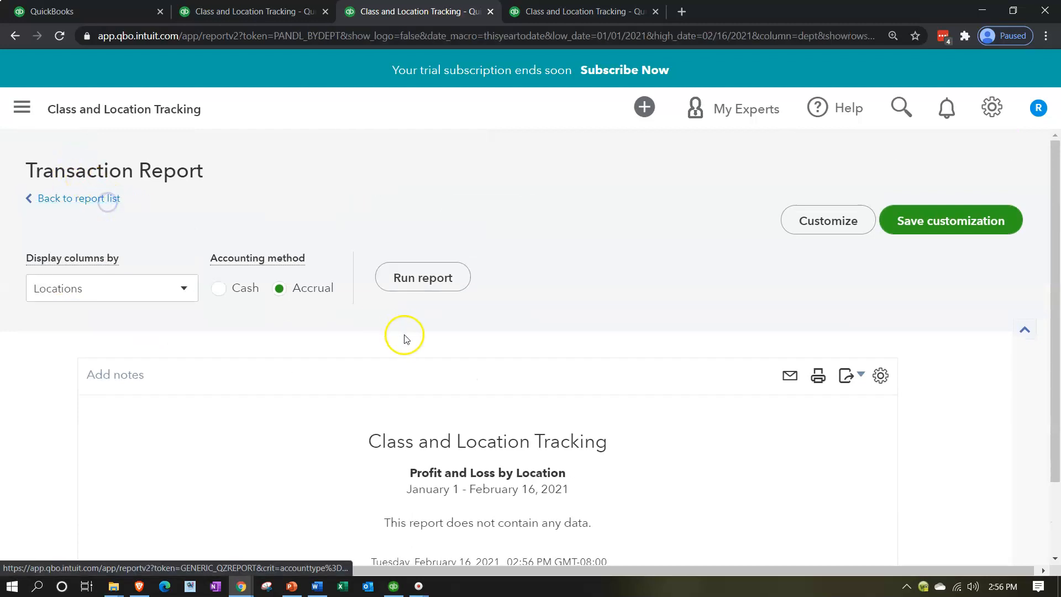
scroll(429, 350, "down", 10)
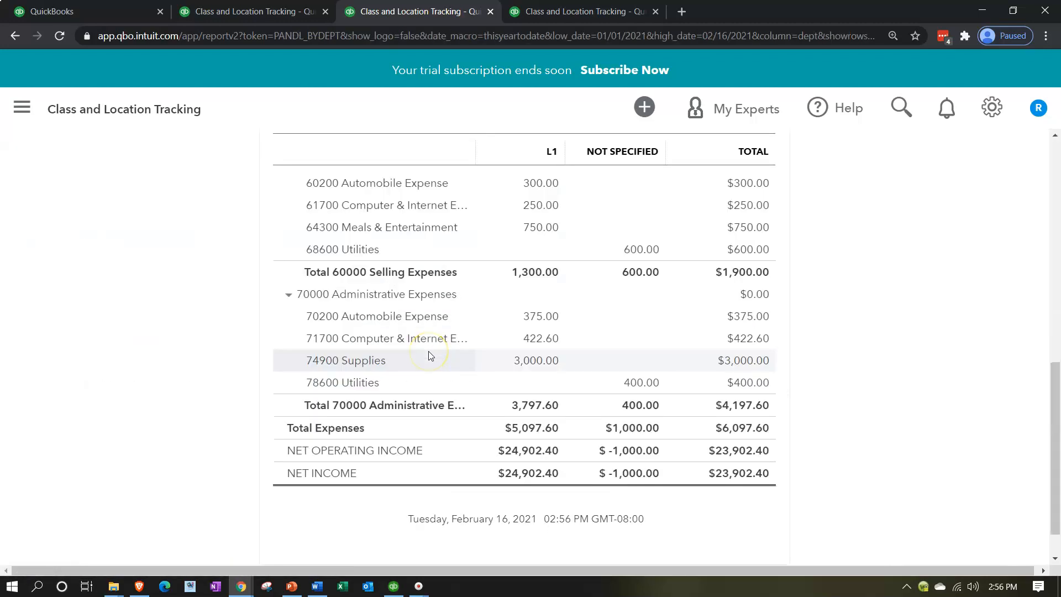
Step: Assign location L1 to the 01/05/2021 expense behind the 78600 Utilities line, save it, and return to the location report
left_click(641, 384)
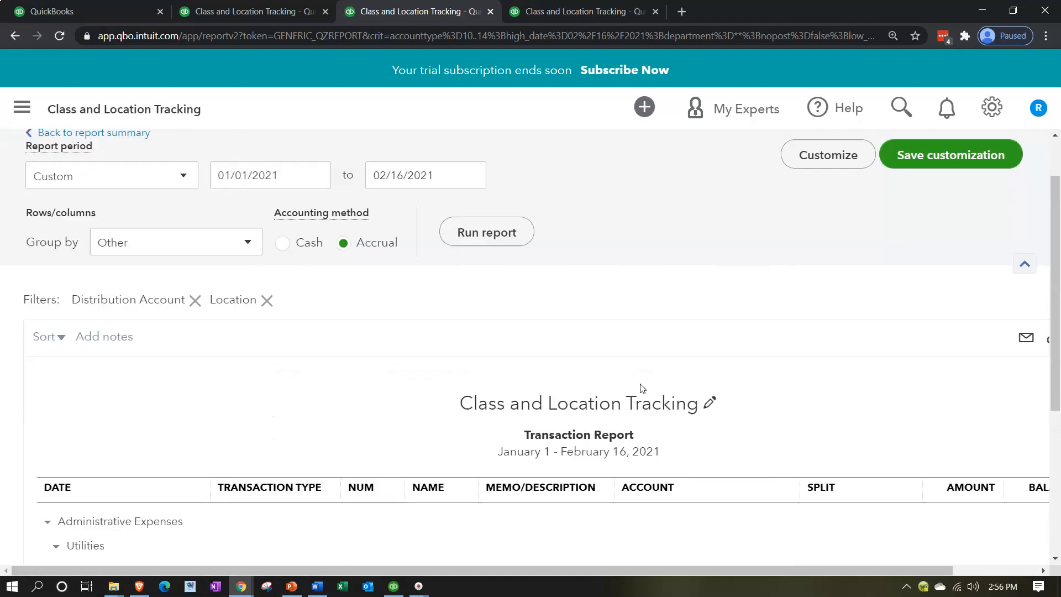
scroll(641, 387, "down", 4)
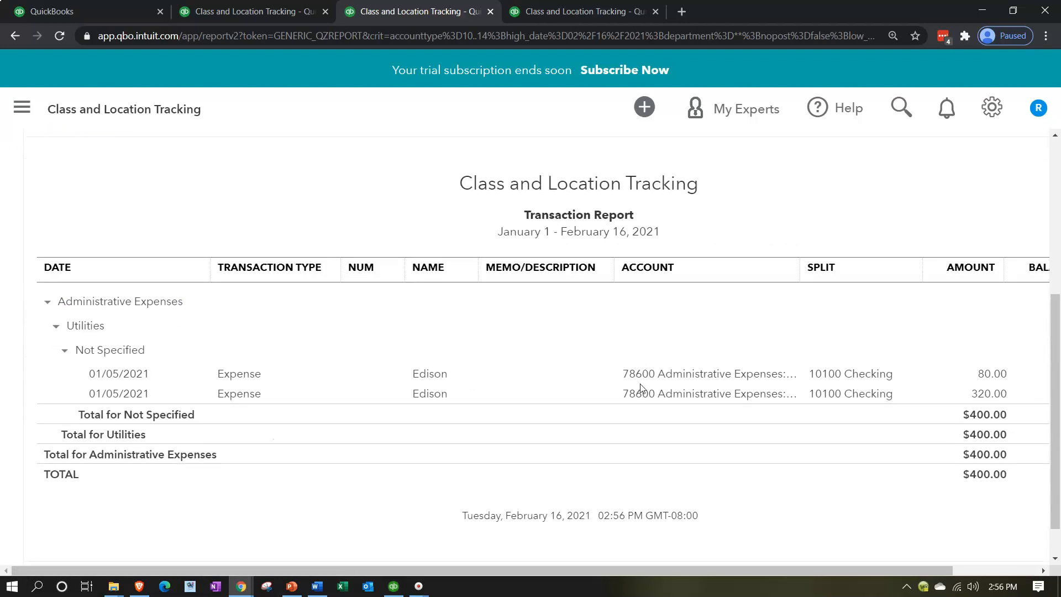
left_click(1003, 376)
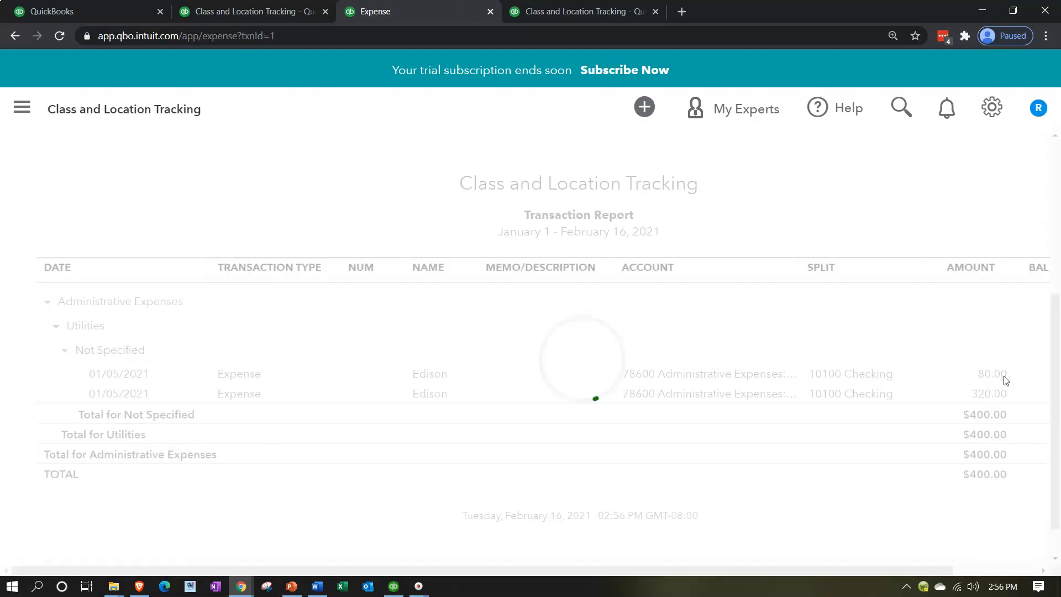
scroll(871, 354, "down", 3)
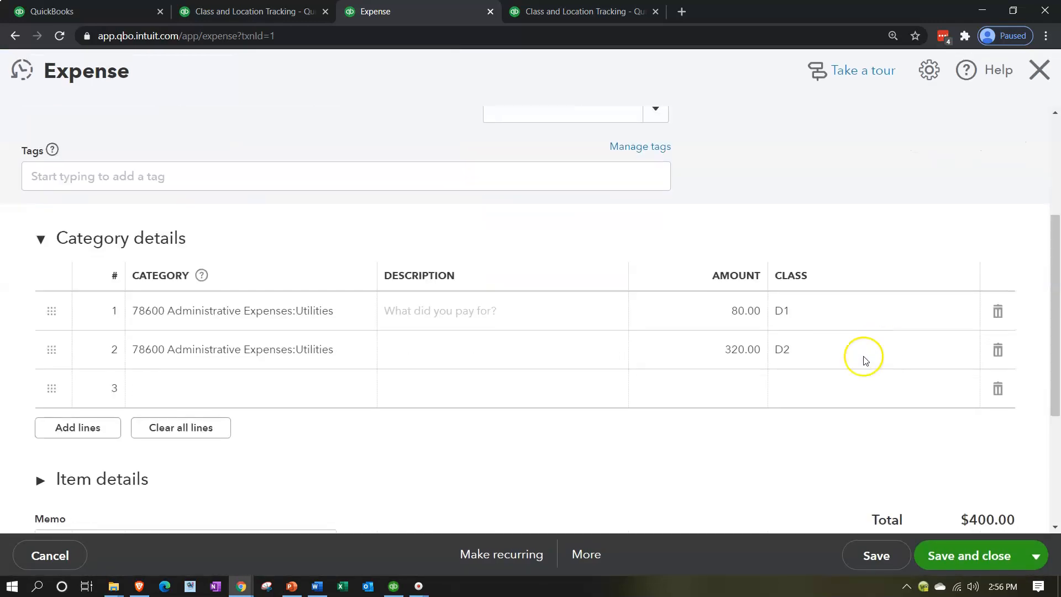
scroll(695, 335, "up", 3)
left_click(663, 244)
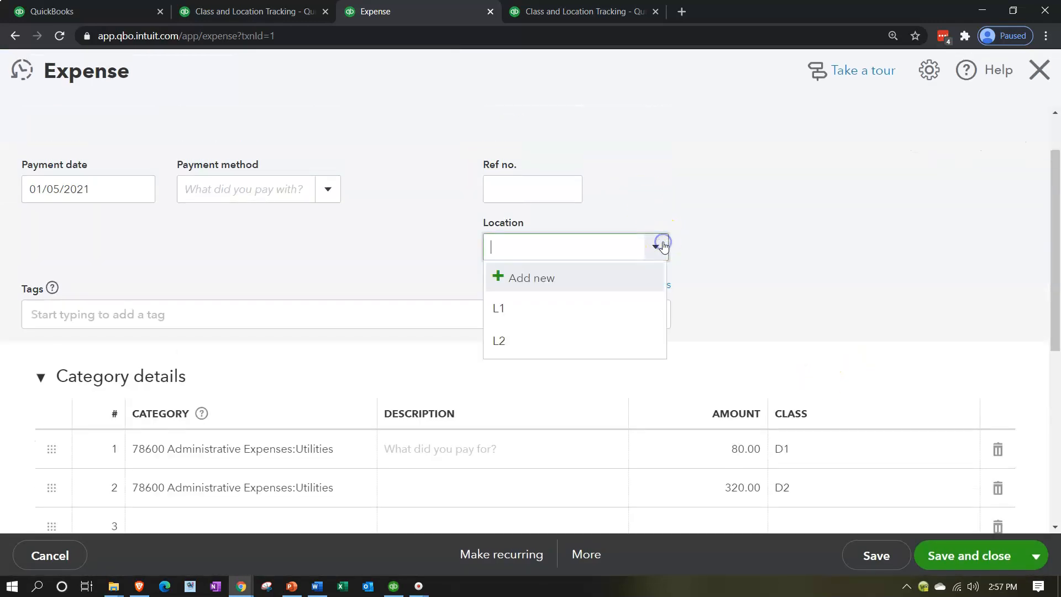
left_click(498, 311)
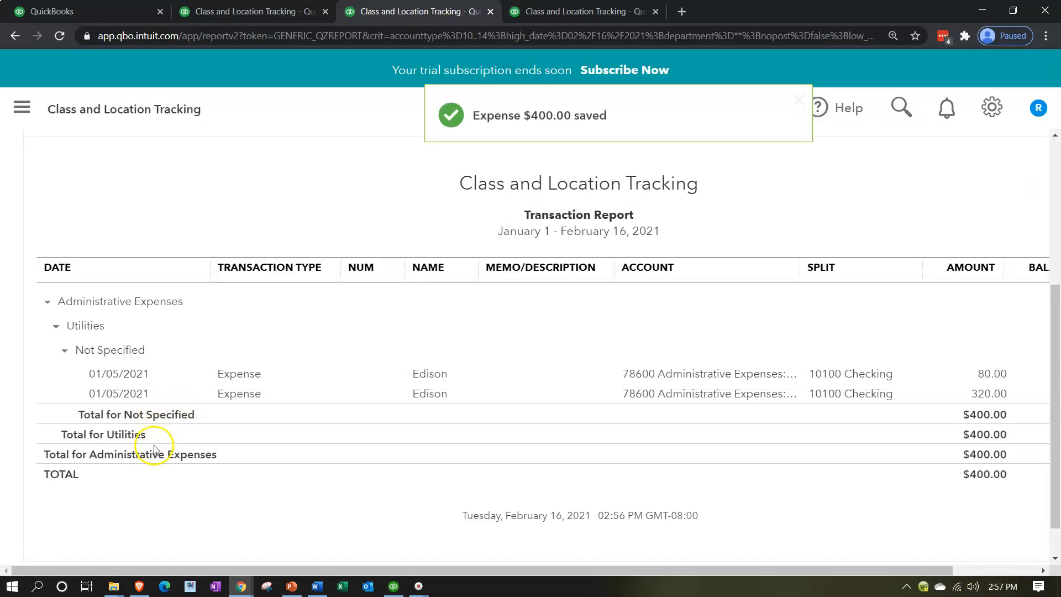
left_click(135, 200)
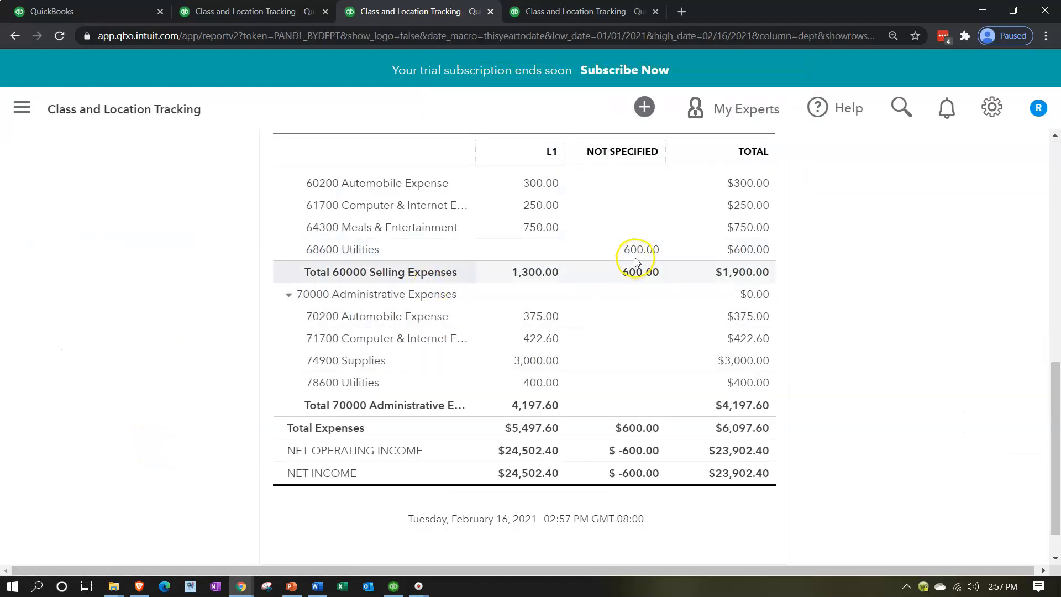
Step: Assign location L1 to the expense behind the 68600 Utilities line, save and close it, and recheck the location report
left_click(638, 251)
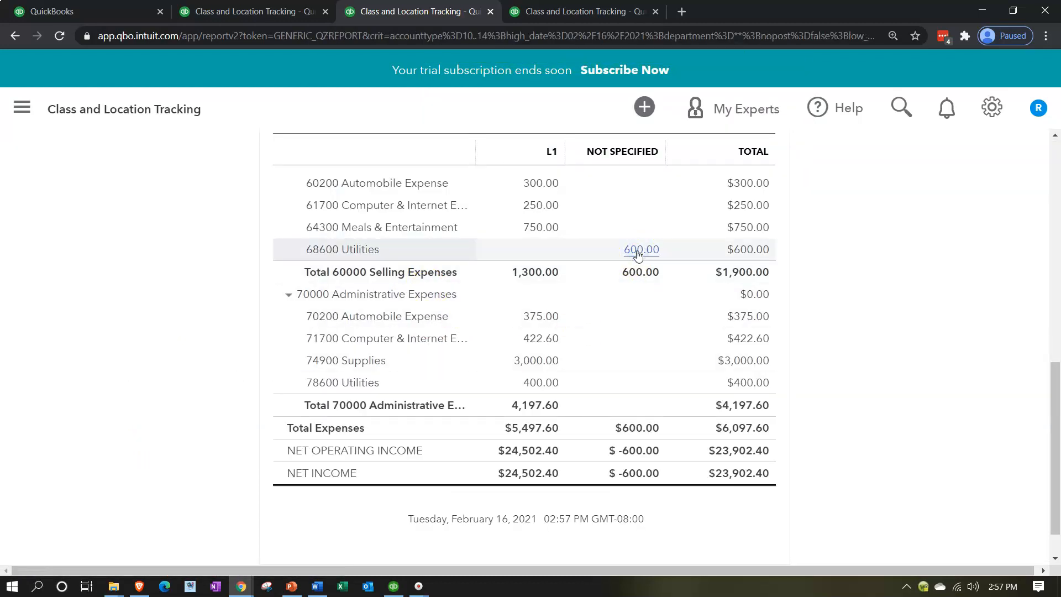
left_click(945, 379)
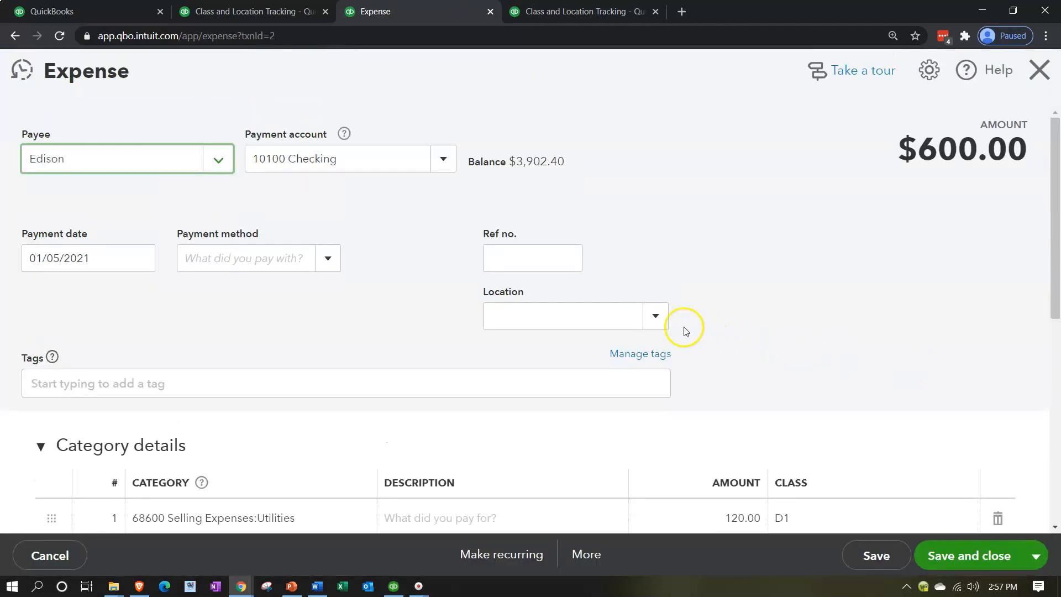
left_click(655, 313)
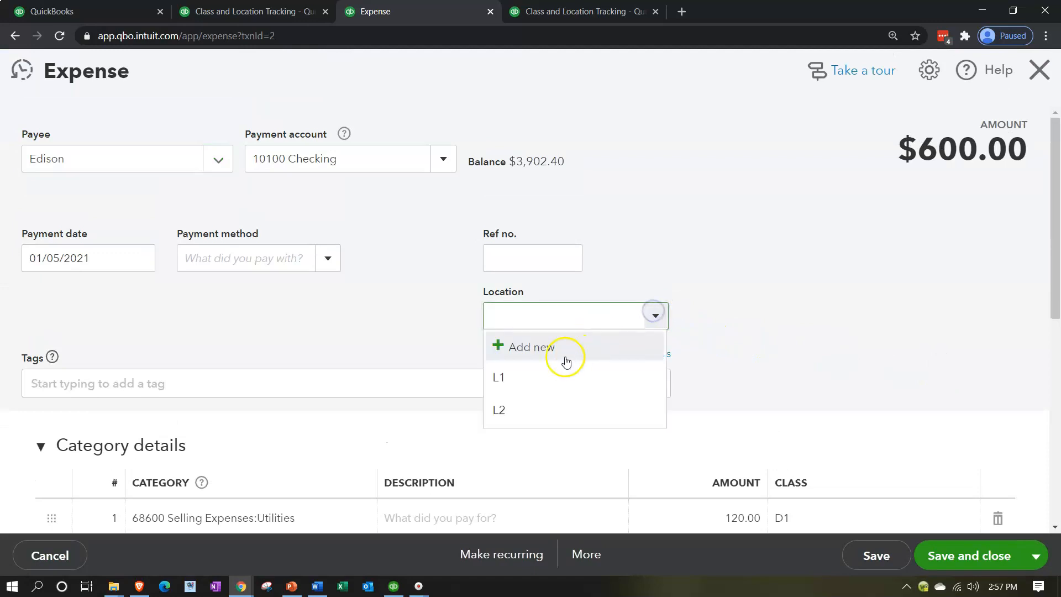
left_click(540, 377)
left_click(967, 555)
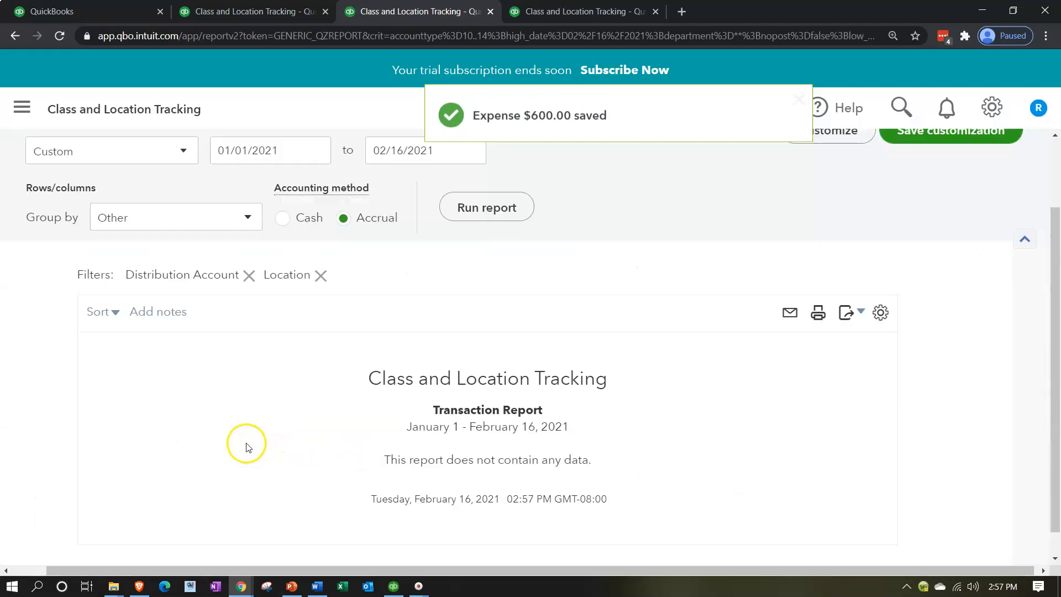
left_click(125, 198)
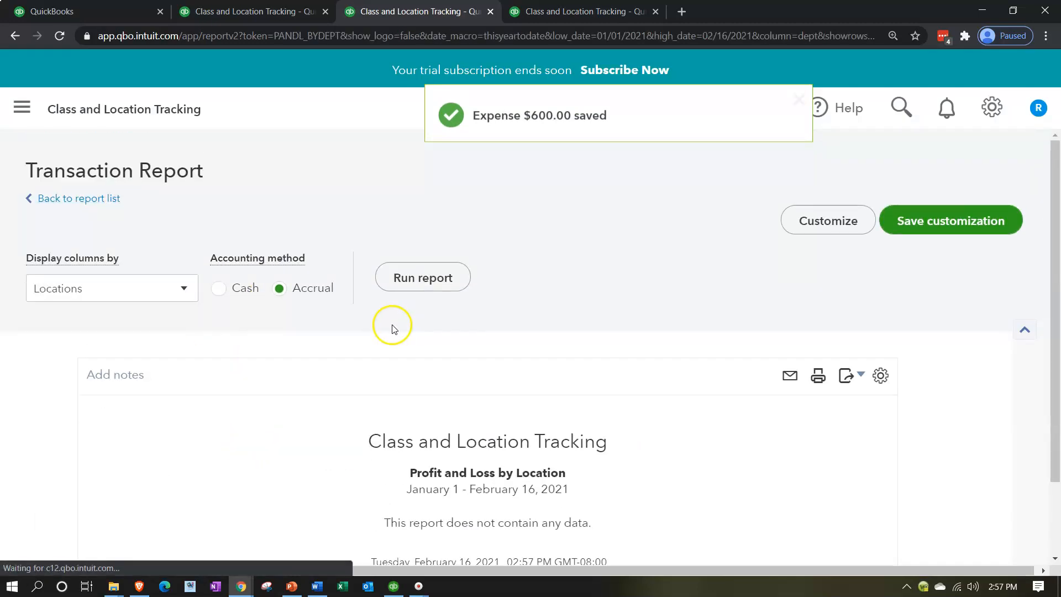
scroll(387, 320, "down", 10)
scroll(401, 350, "up", 6)
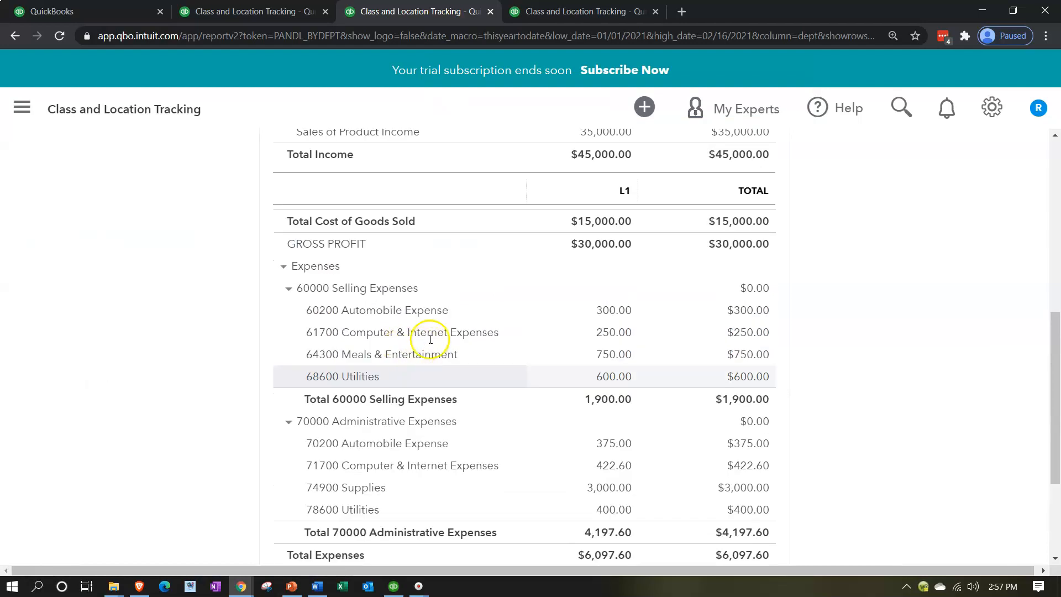
scroll(431, 343, "down", 7)
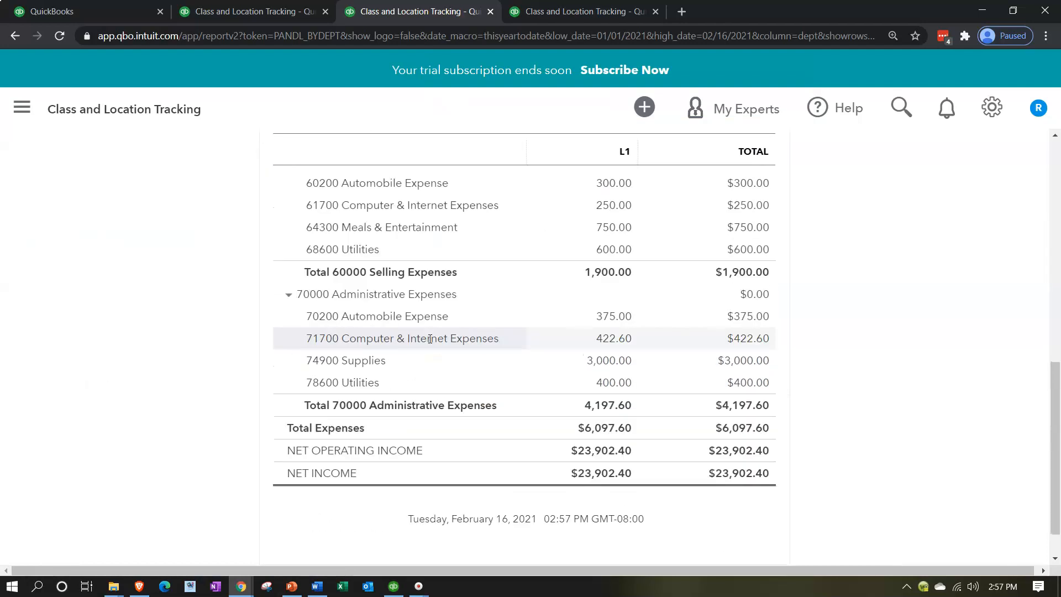
Step: Switch to the Profit and Loss by Class report and rerun it to review its class columns
left_click(546, 17)
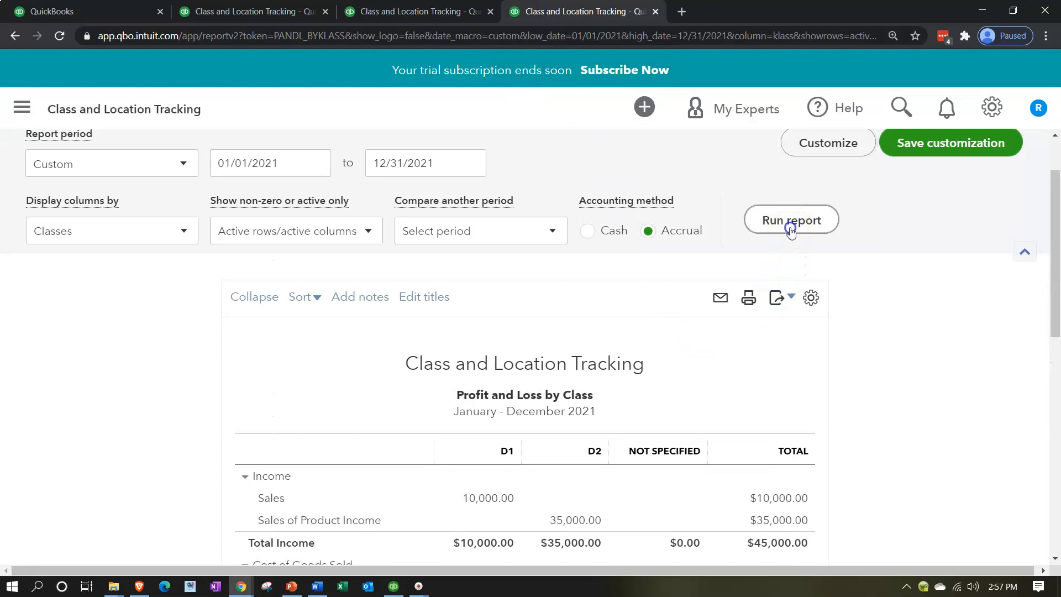
scroll(787, 378, "down", 2)
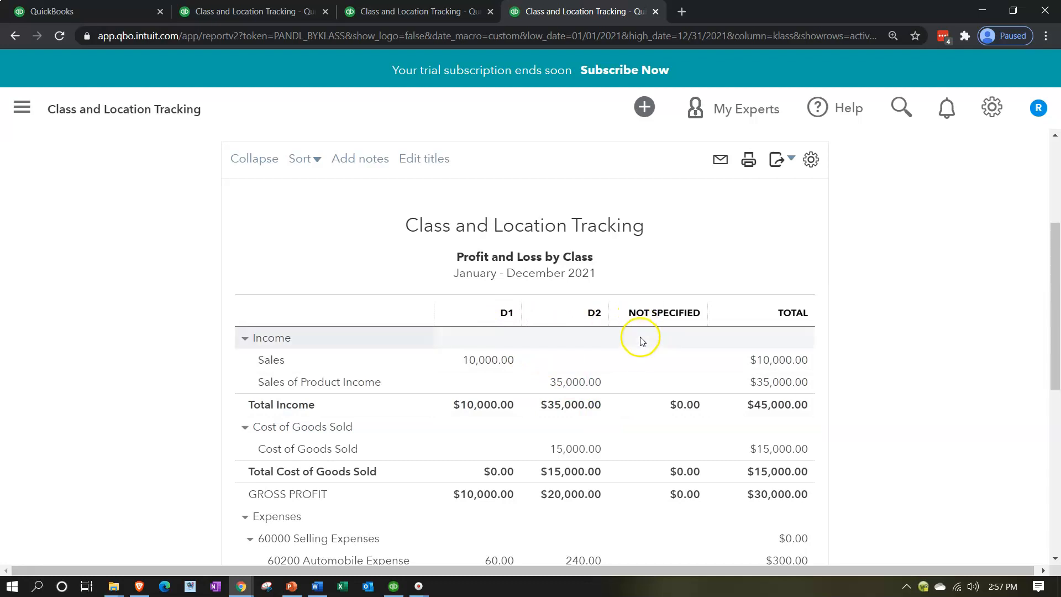
scroll(649, 348, "up", 3)
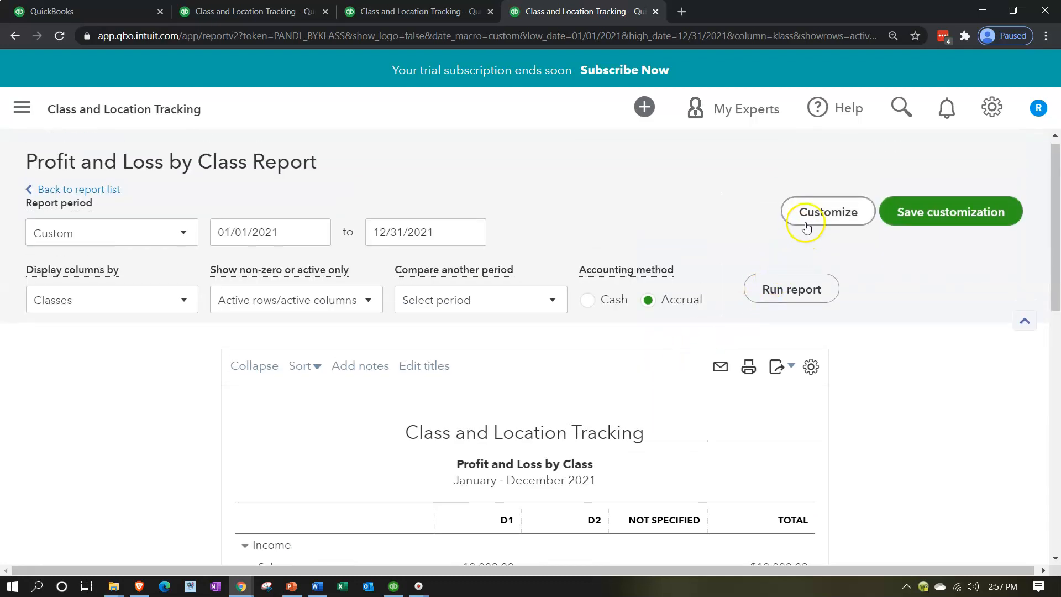
Step: Customize the Profit and Loss by Class report with a location filter set to L1 and run it
left_click(805, 220)
scroll(808, 223, "down", 4)
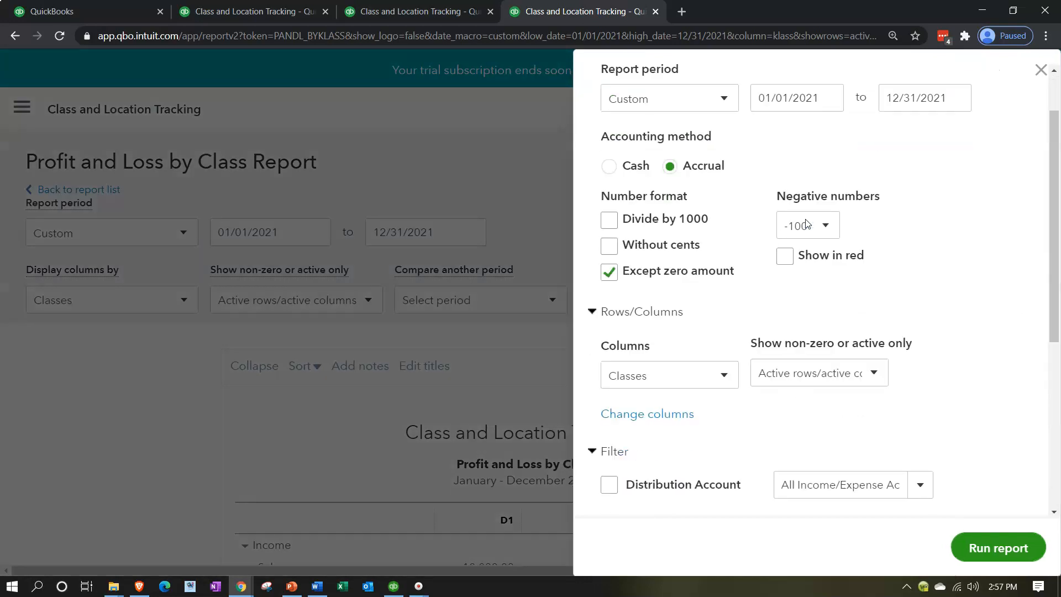
scroll(807, 224, "down", 3)
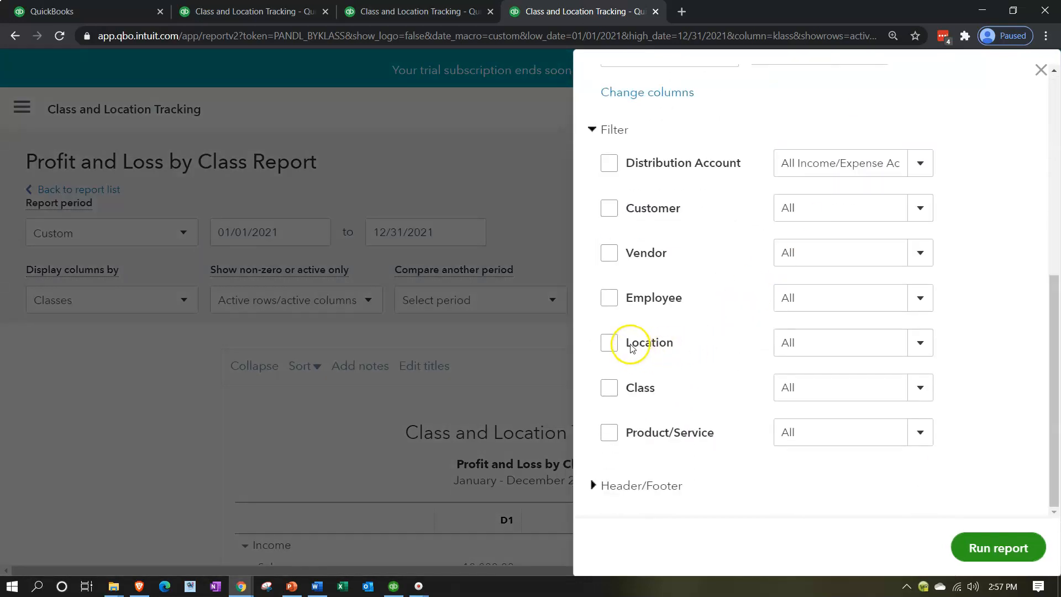
left_click(610, 343)
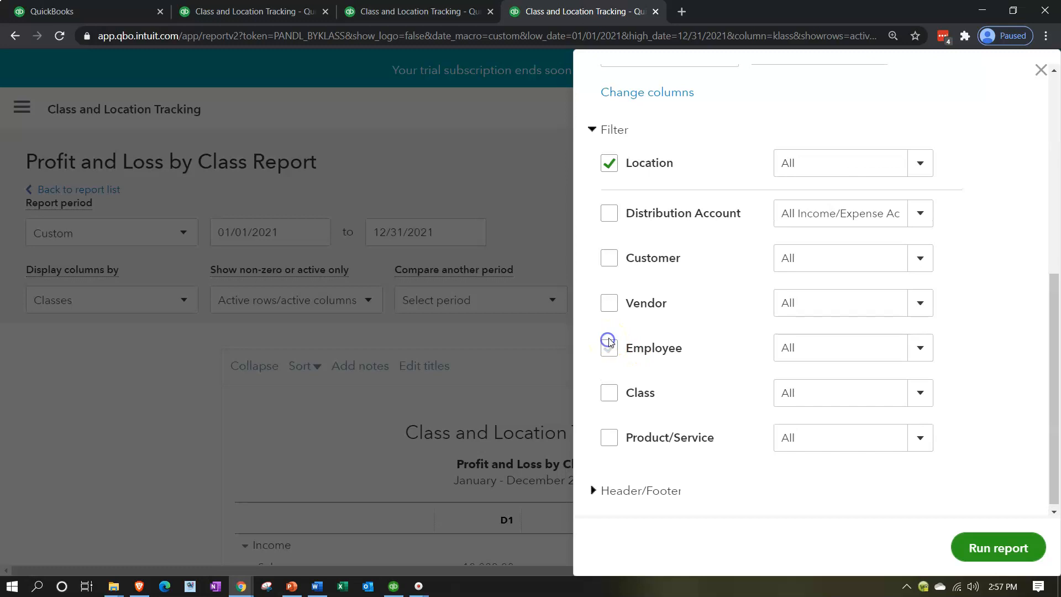
left_click(908, 163)
left_click(792, 332)
left_click(992, 549)
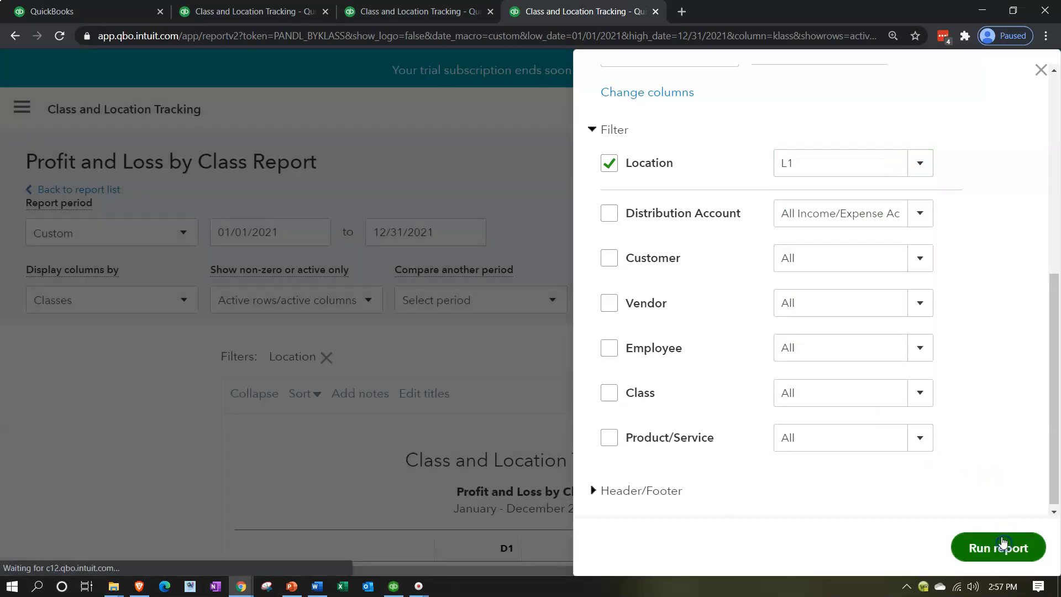
scroll(695, 475, "down", 1)
Step: Change the class report's location filter to L2 only, deselecting L1, and run the report
scroll(695, 474, "up", 5)
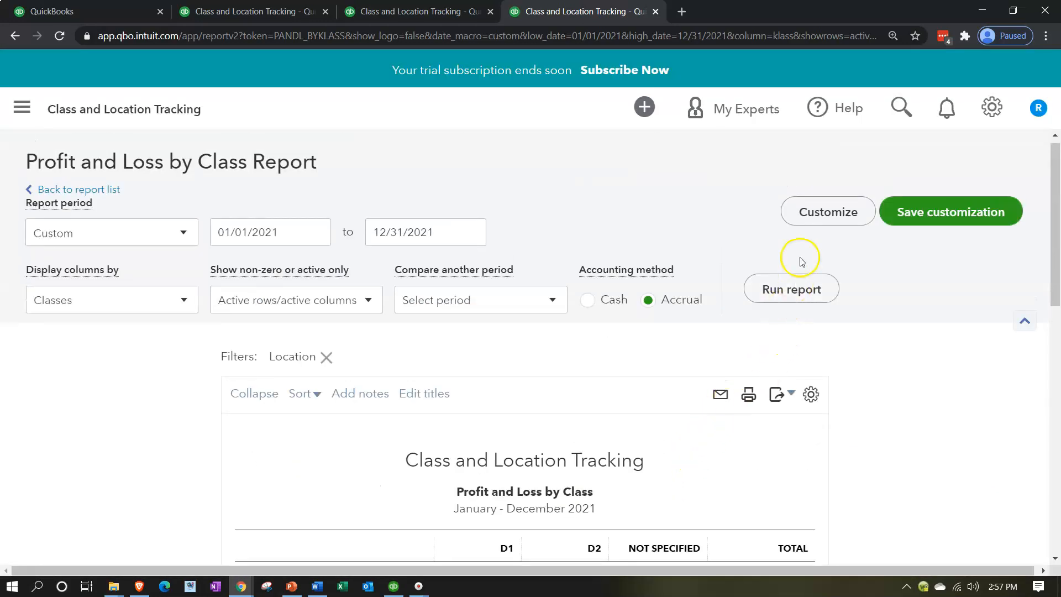
left_click(805, 218)
scroll(785, 287, "down", 5)
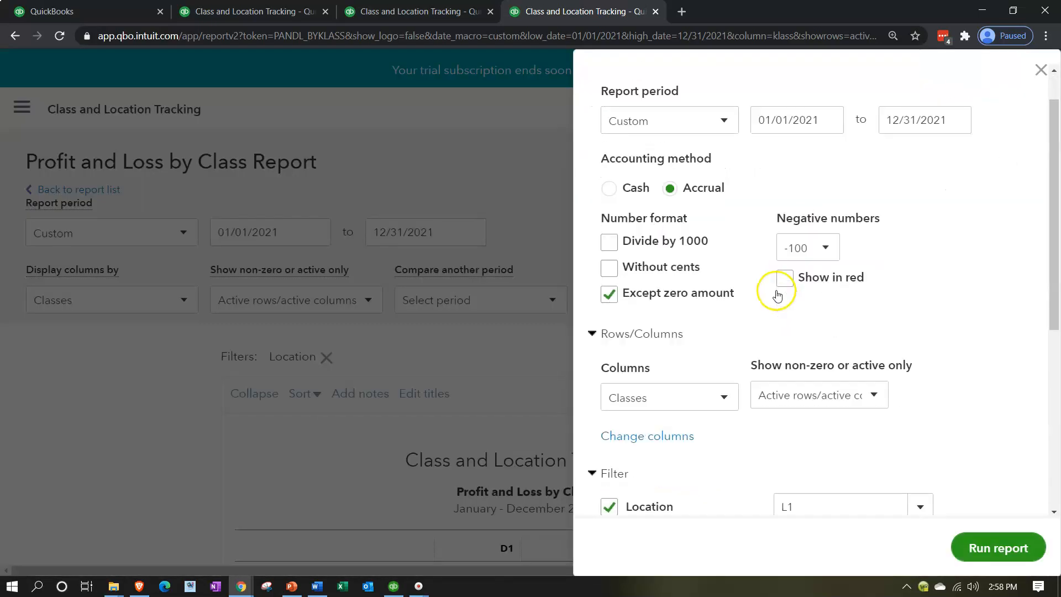
left_click(906, 279)
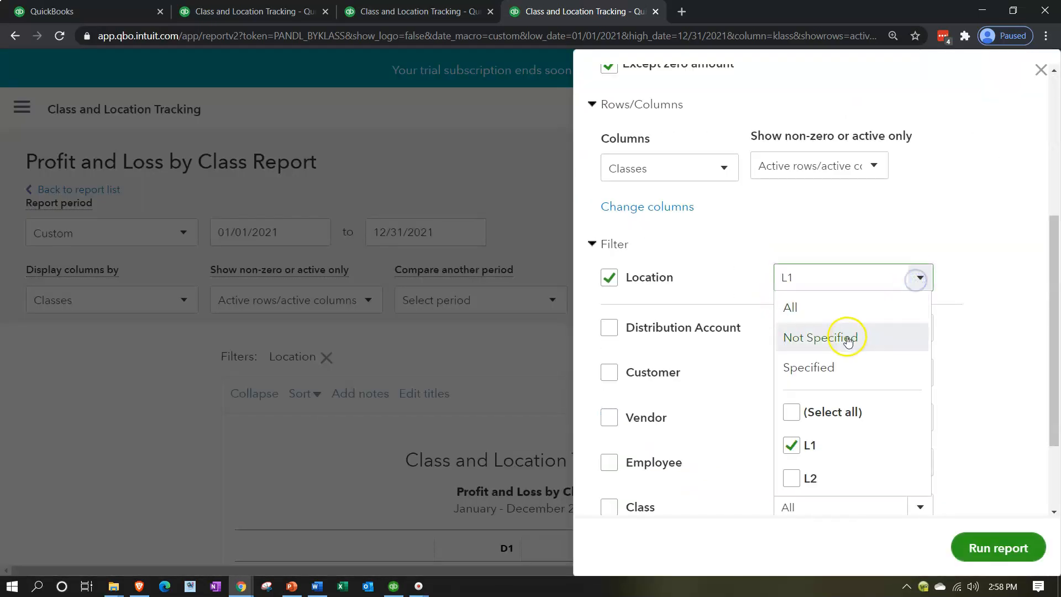
left_click(796, 479)
left_click(793, 447)
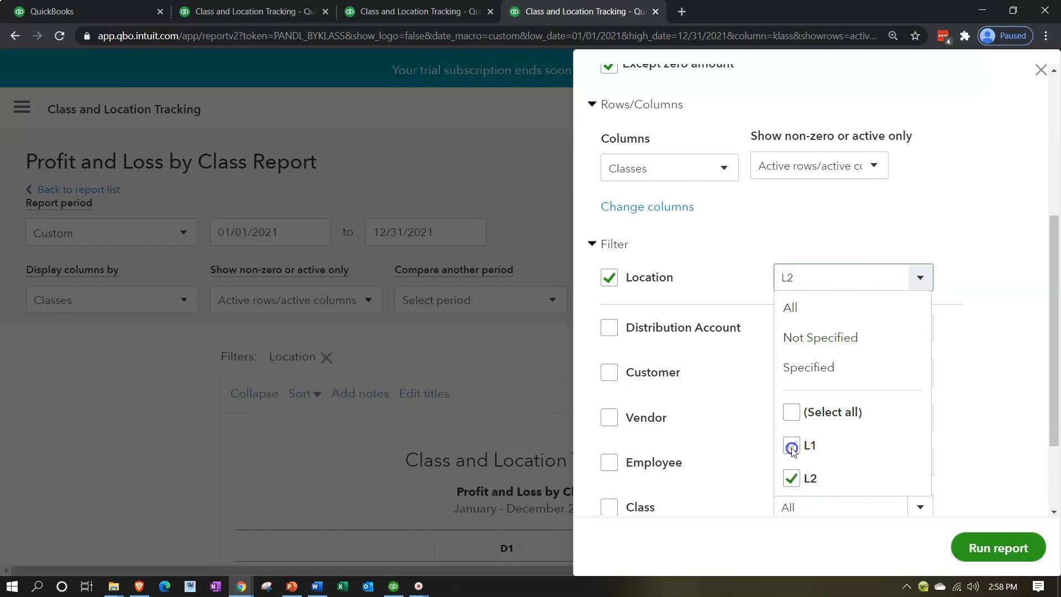
left_click(971, 548)
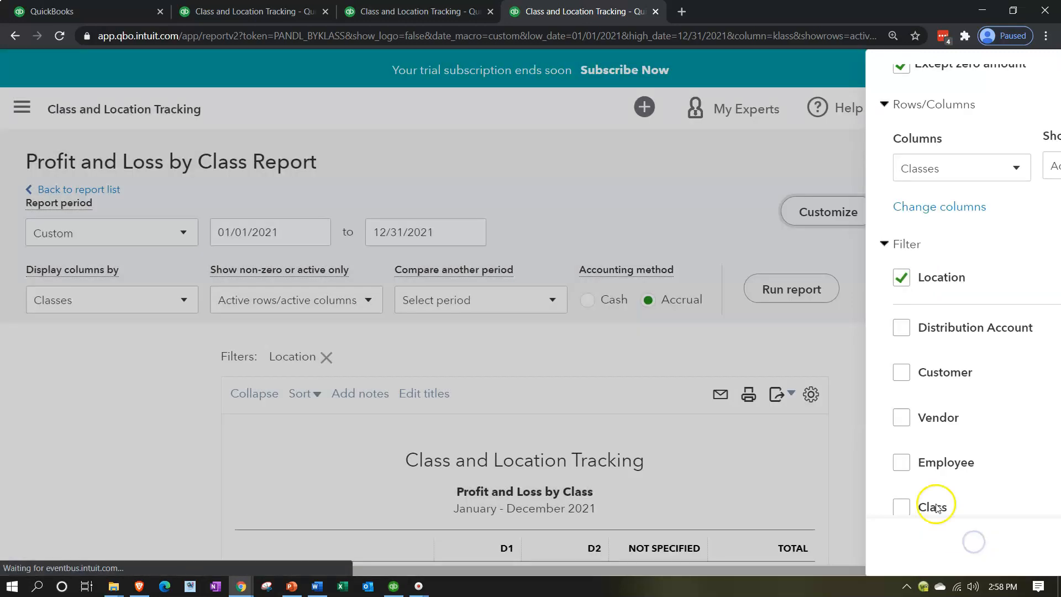
scroll(843, 423, "down", 1)
Step: Remove the location filter from the Profit and Loss by Class report and run it for all locations
scroll(843, 423, "up", 3)
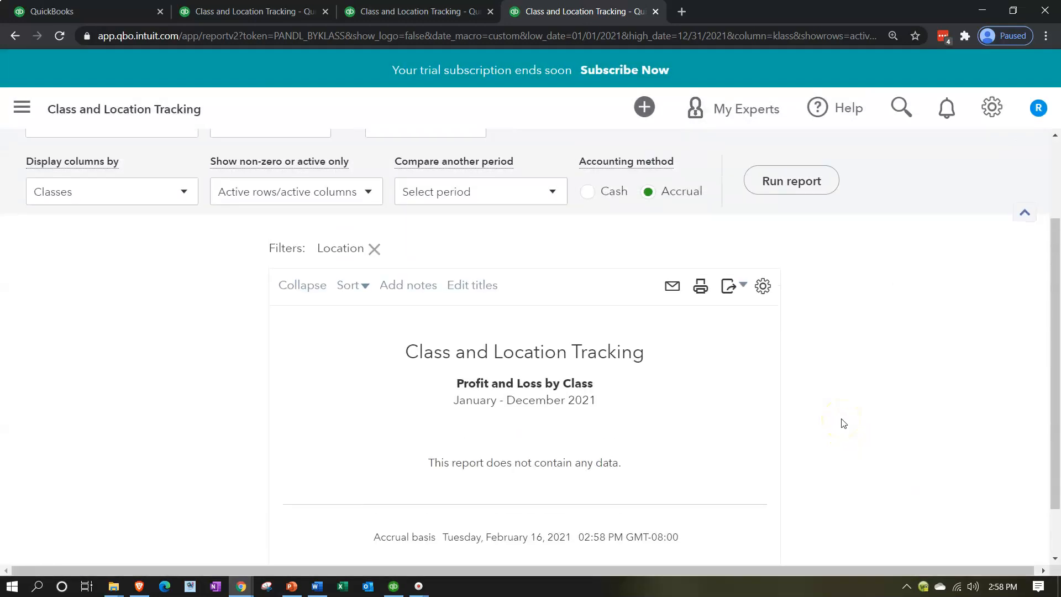
left_click(837, 185)
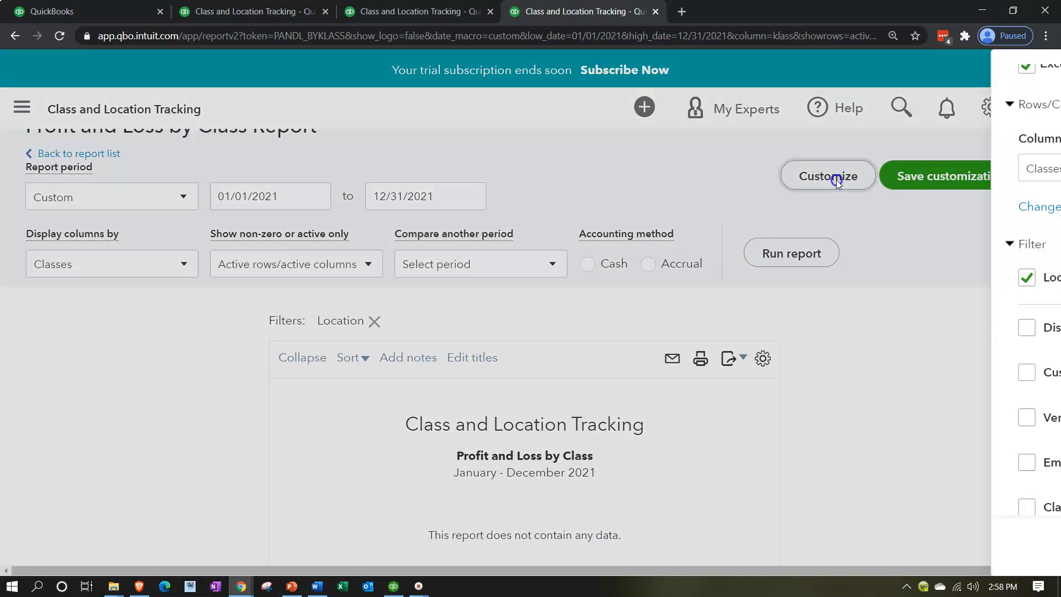
scroll(664, 373, "down", 5)
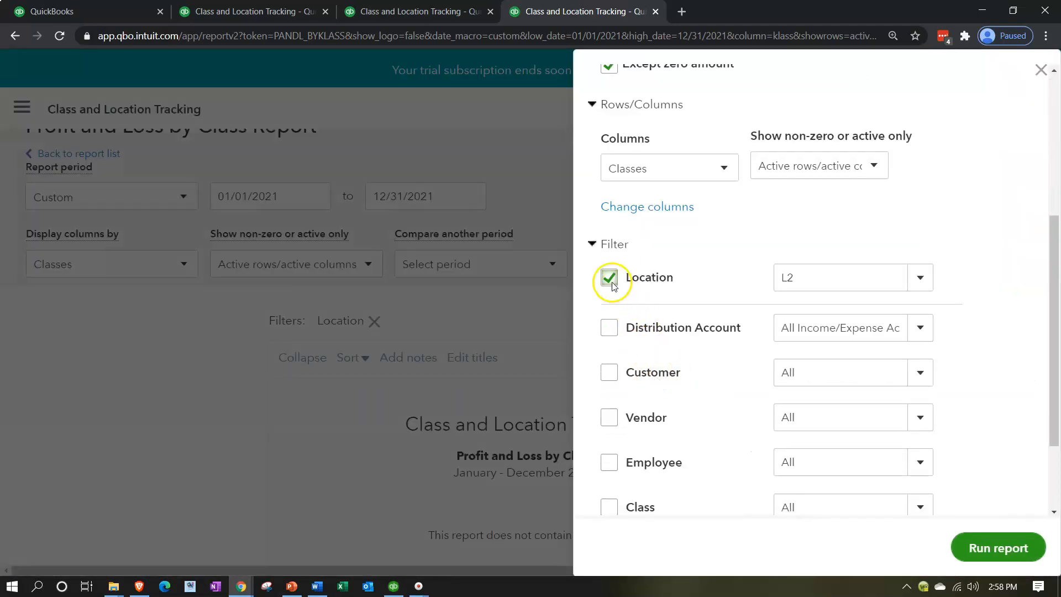
left_click(609, 277)
left_click(973, 535)
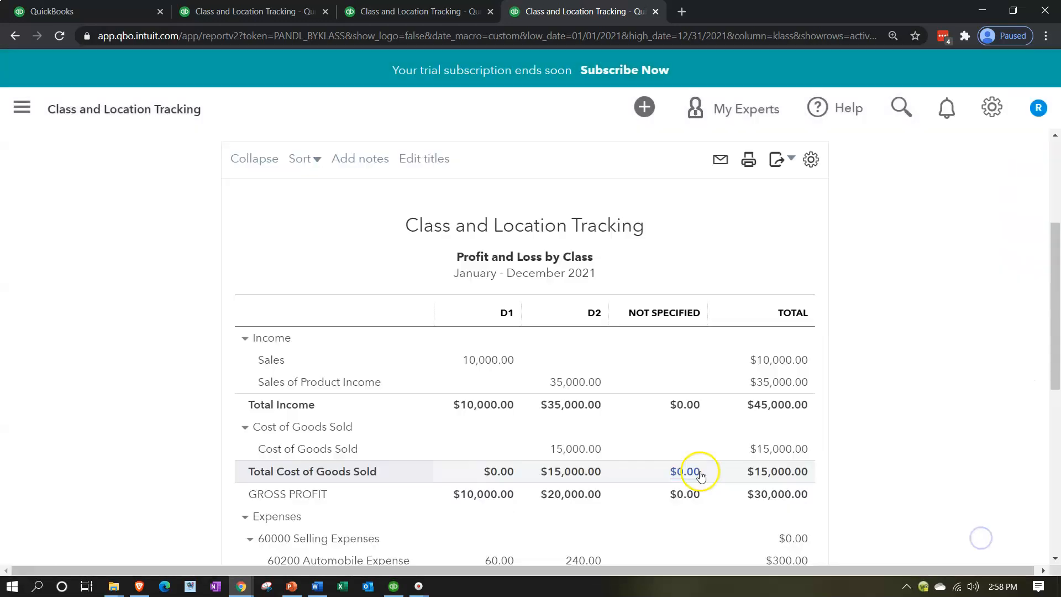
scroll(560, 430, "down", 1)
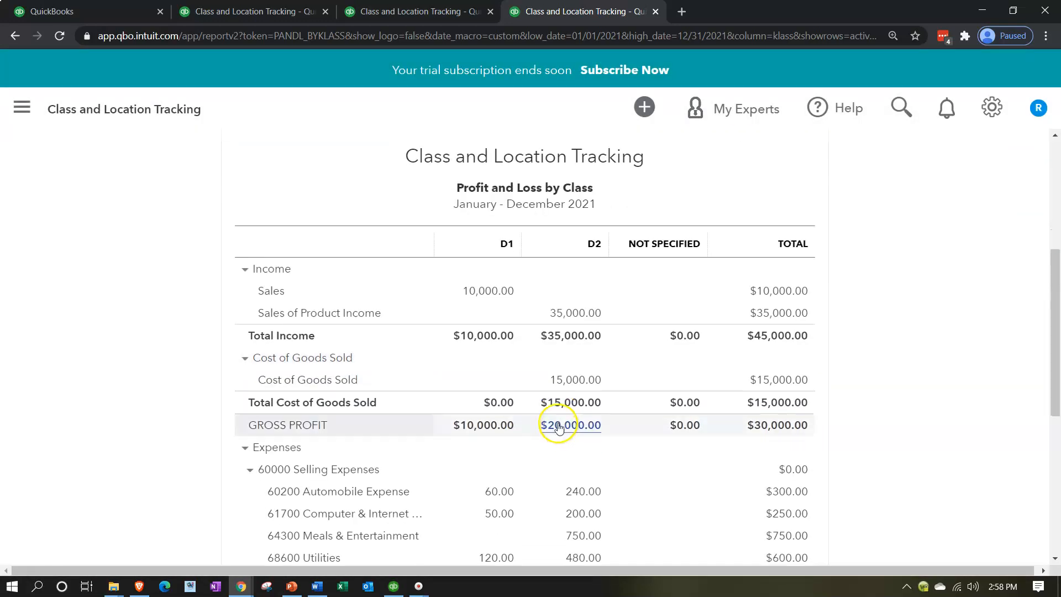
Step: Start a new invoice for Customer 1 and set the invoice date to 01/20/2021
left_click(94, 19)
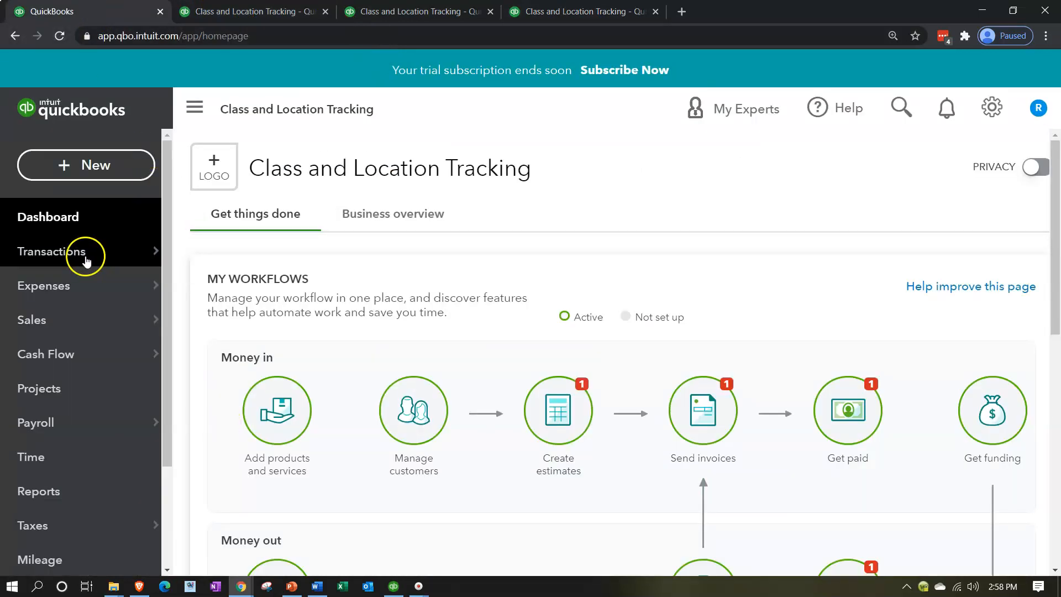
left_click(73, 169)
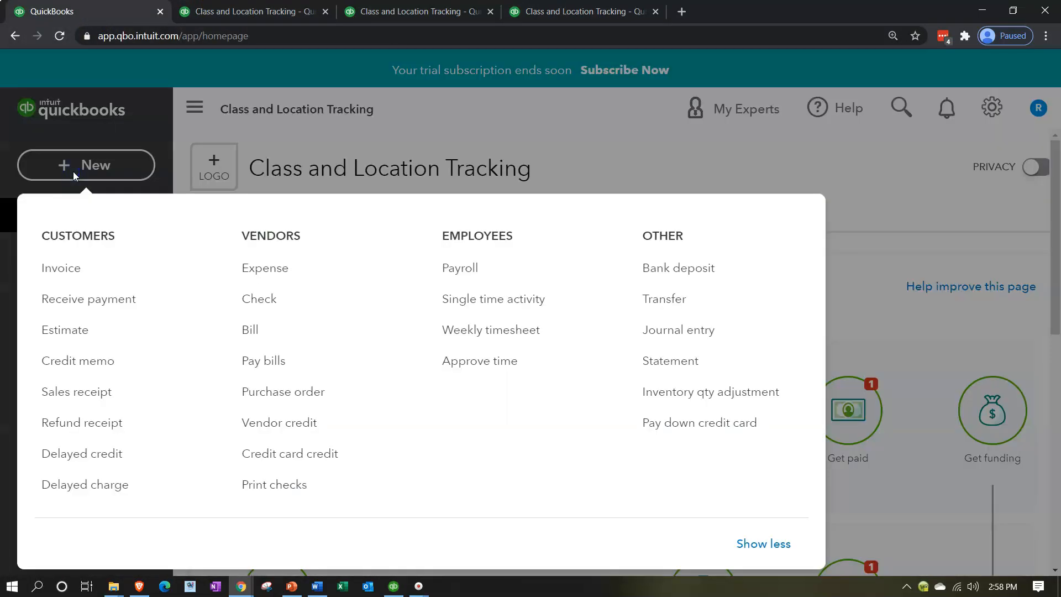
left_click(63, 270)
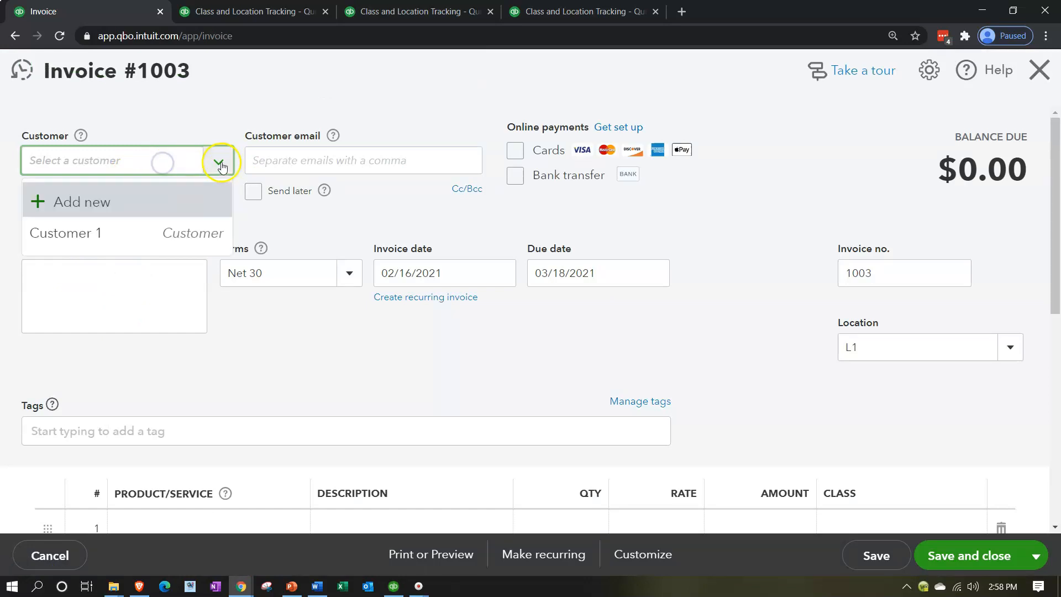
left_click(141, 237)
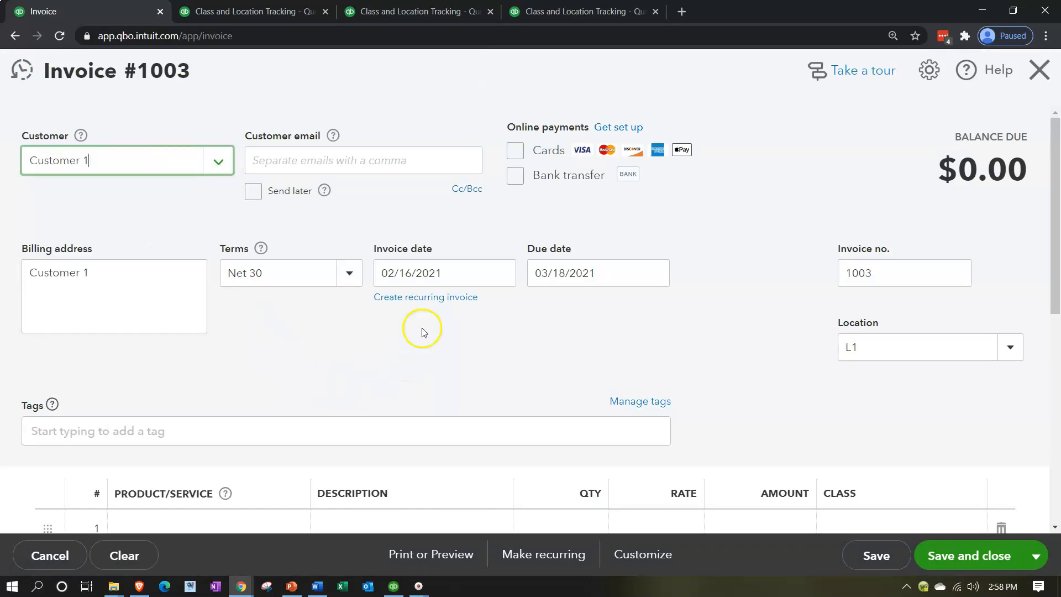
left_click(458, 273)
type("0120")
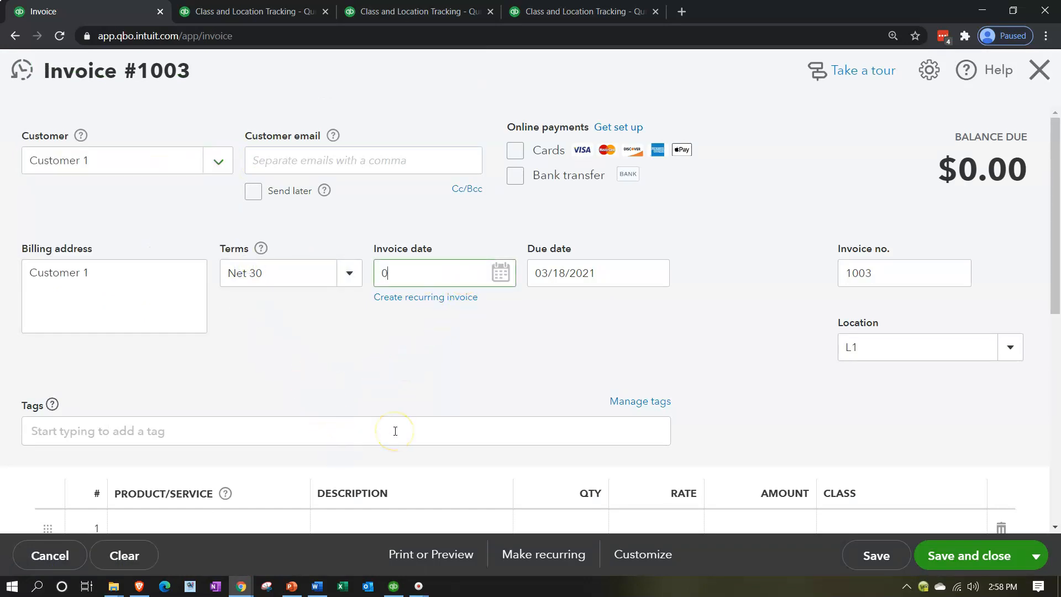
type("21")
key("Tab")
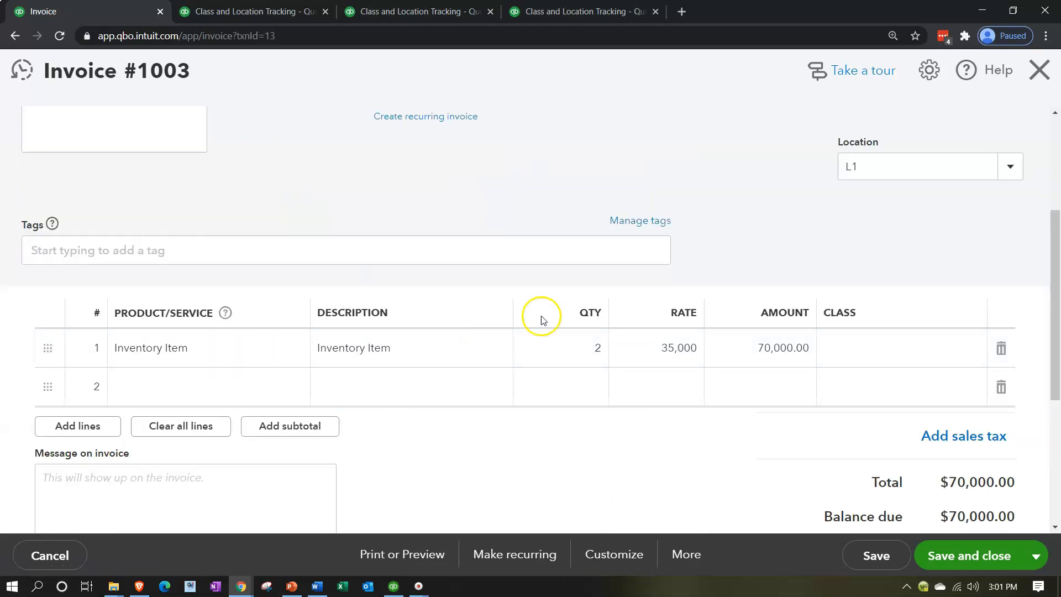
Step: Change the location of the $70,000 Inventory Item invoice to L2
mouse_move(566, 346)
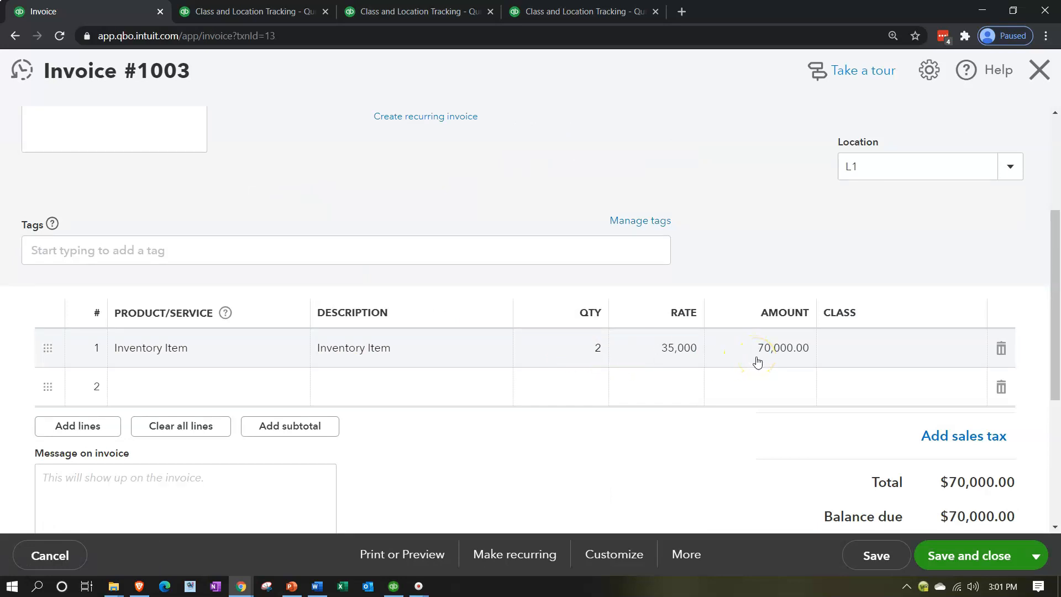
scroll(758, 362, "up", 1)
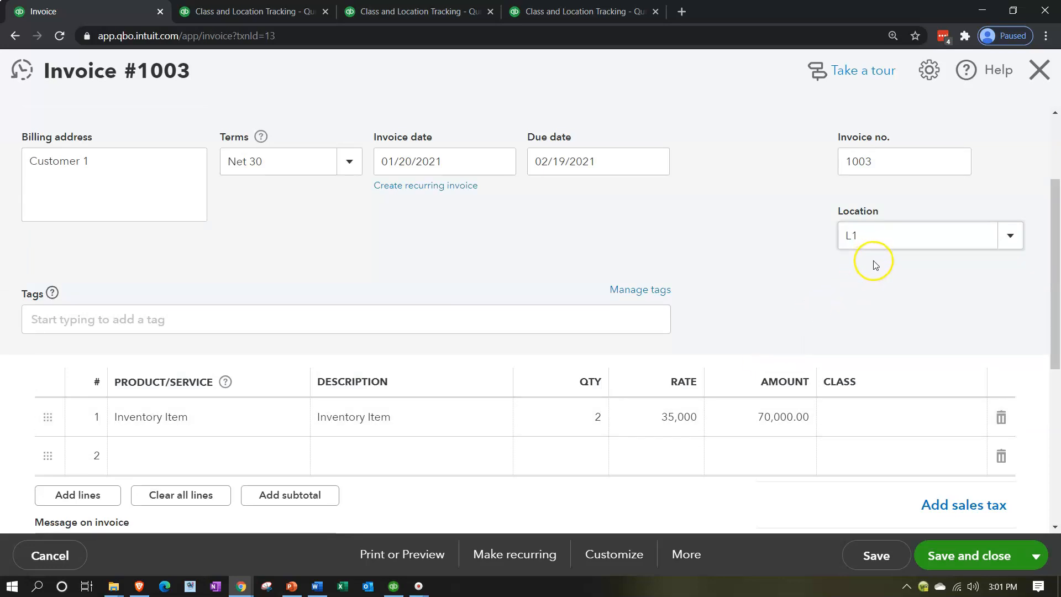
left_click(1010, 235)
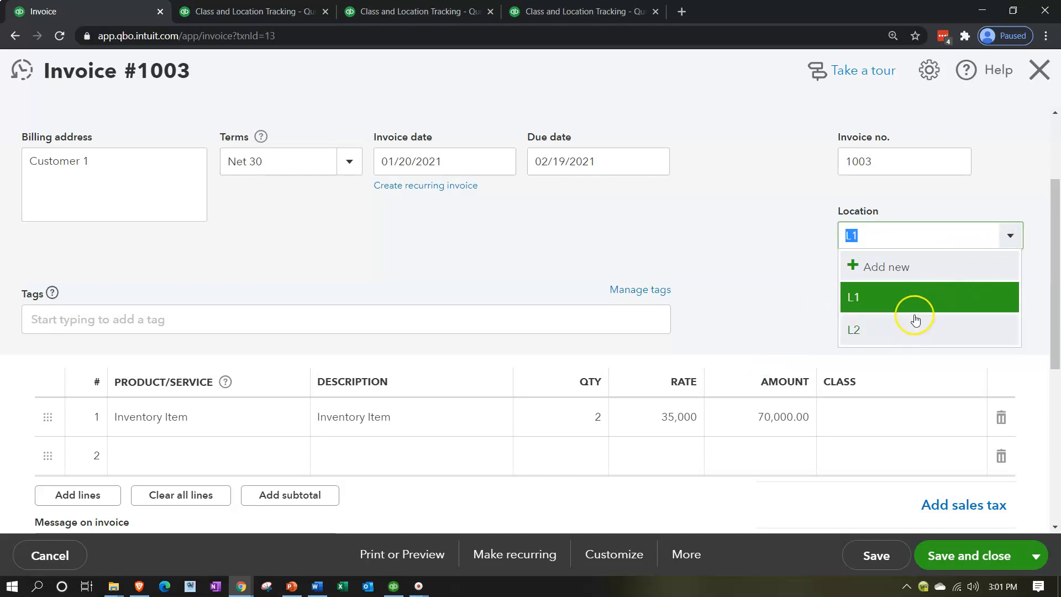
left_click(901, 330)
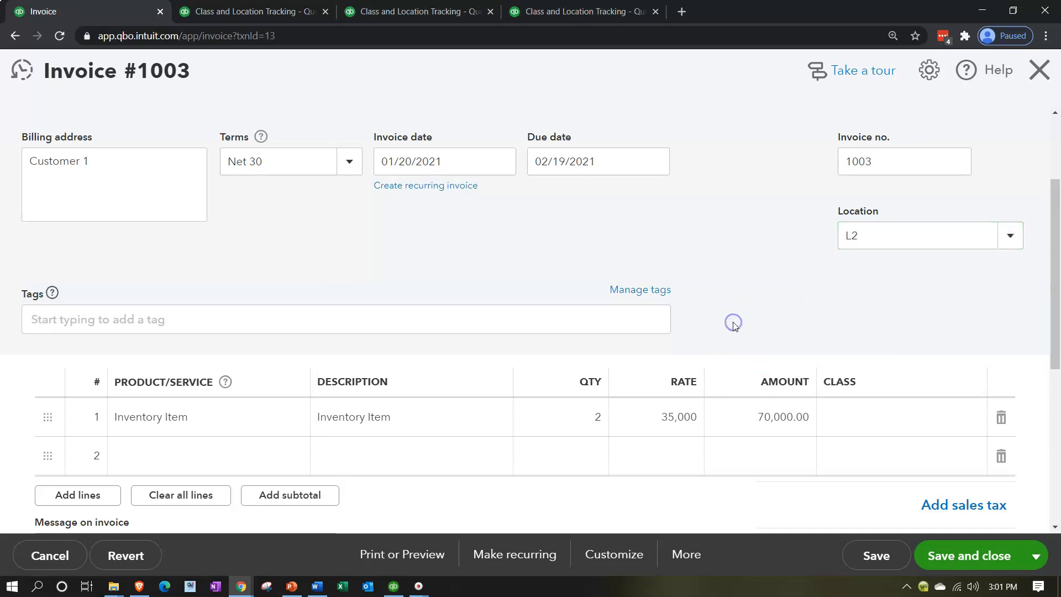
Step: Assign class D1 to the Inventory Item line, then save the invoice and start a new one
left_click(842, 421)
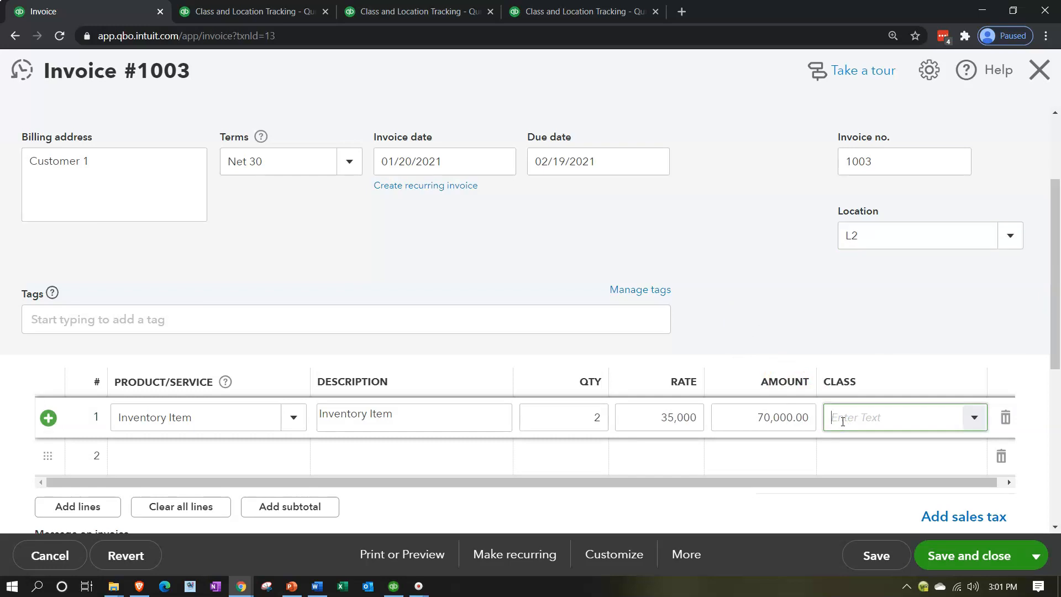
left_click(972, 422)
left_click(837, 310)
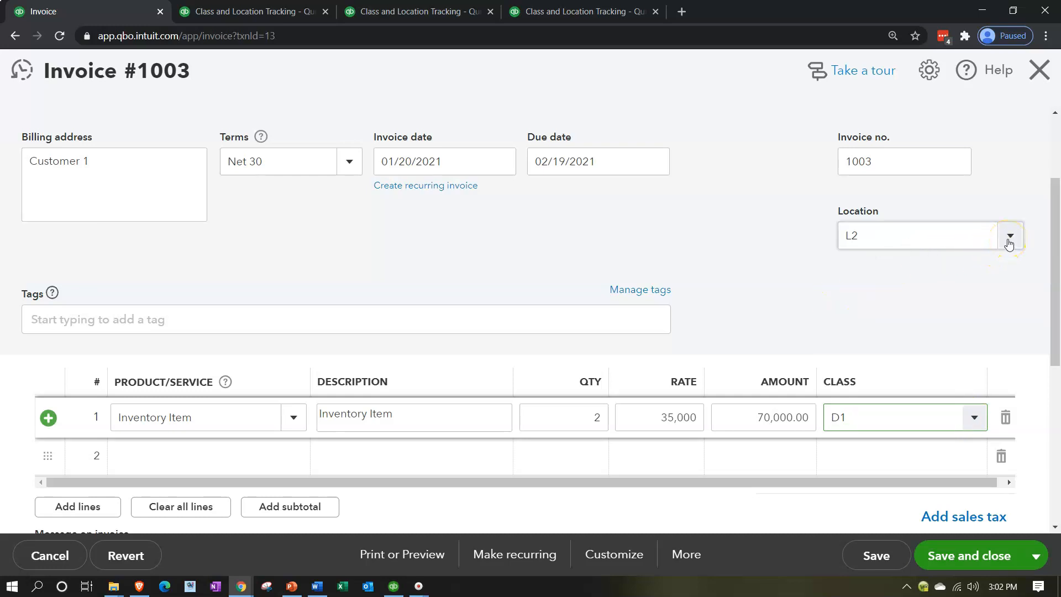
left_click(1005, 309)
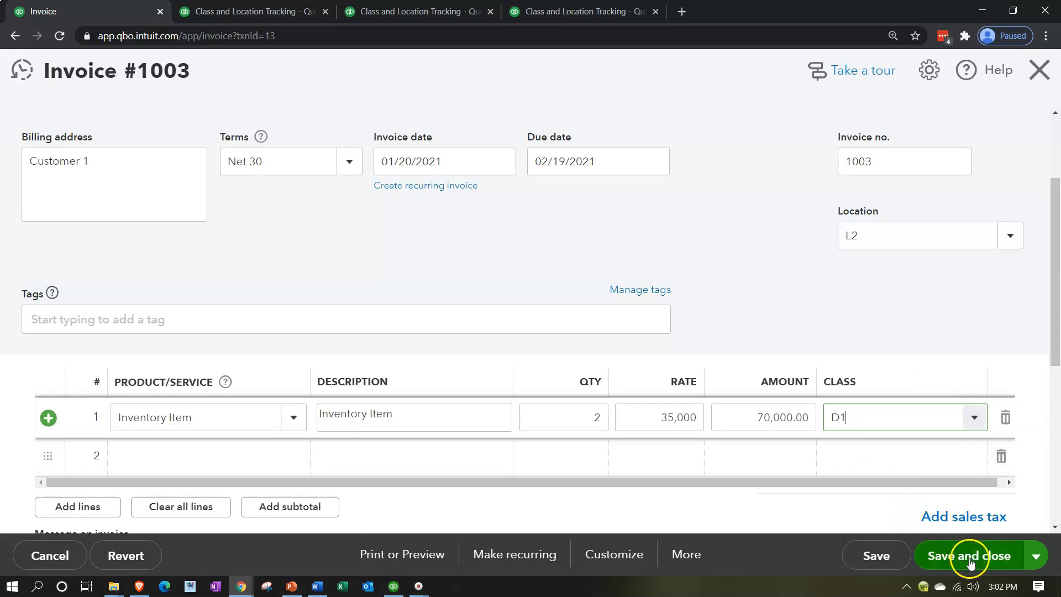
left_click(1036, 556)
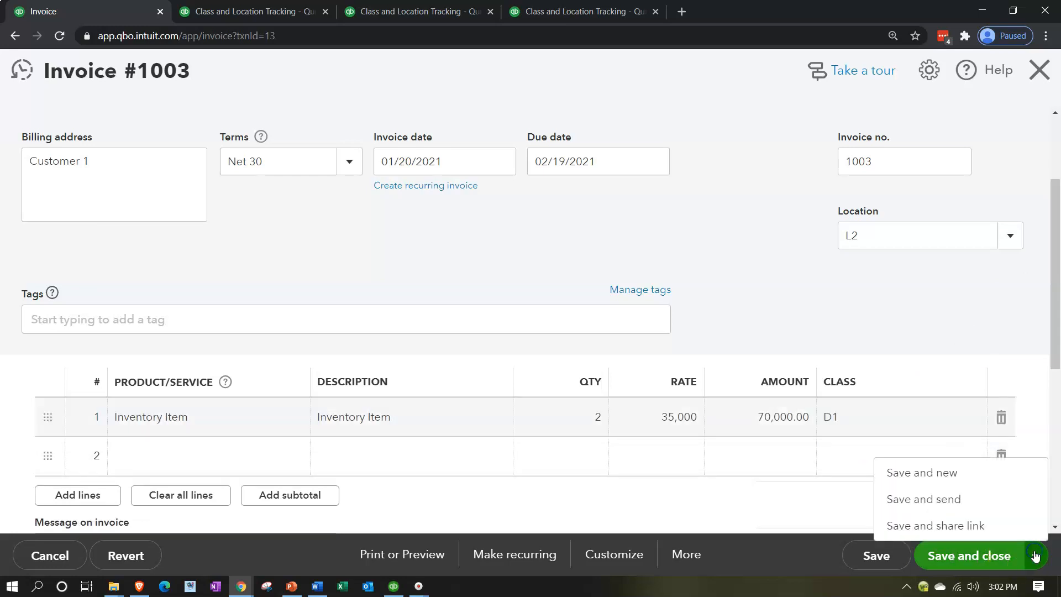
left_click(965, 479)
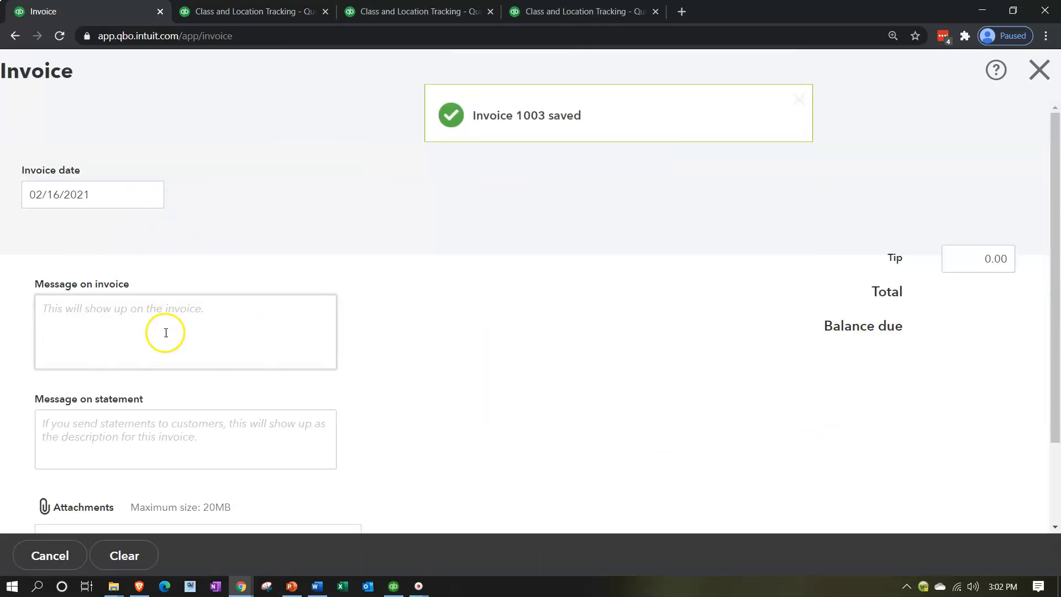
Step: Select Customer 1 on the new invoice and enter Item 1 as the product on its first line
scroll(175, 360, "down", 2)
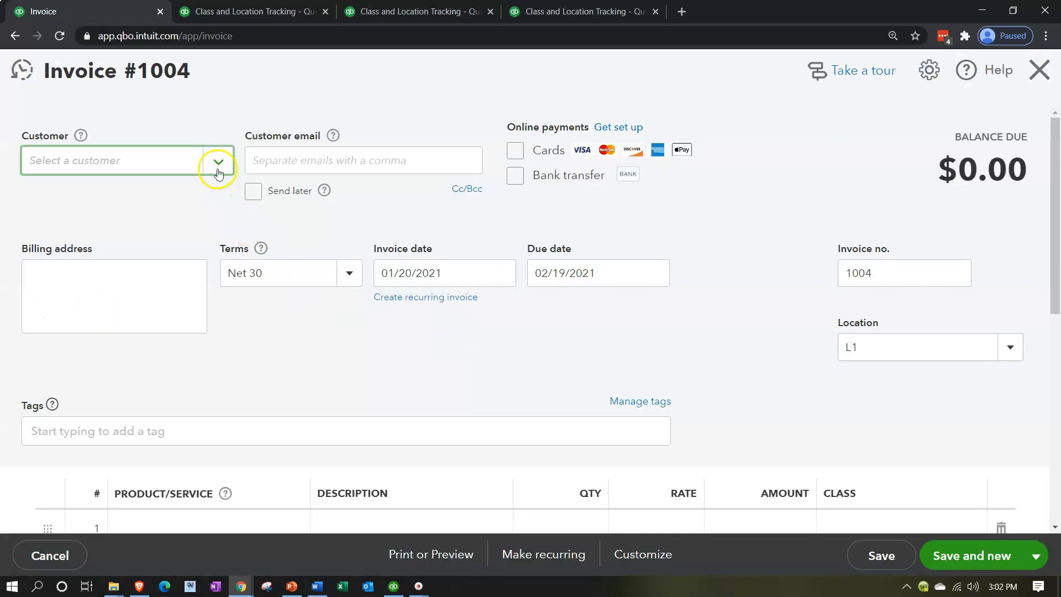
left_click(219, 165)
left_click(90, 231)
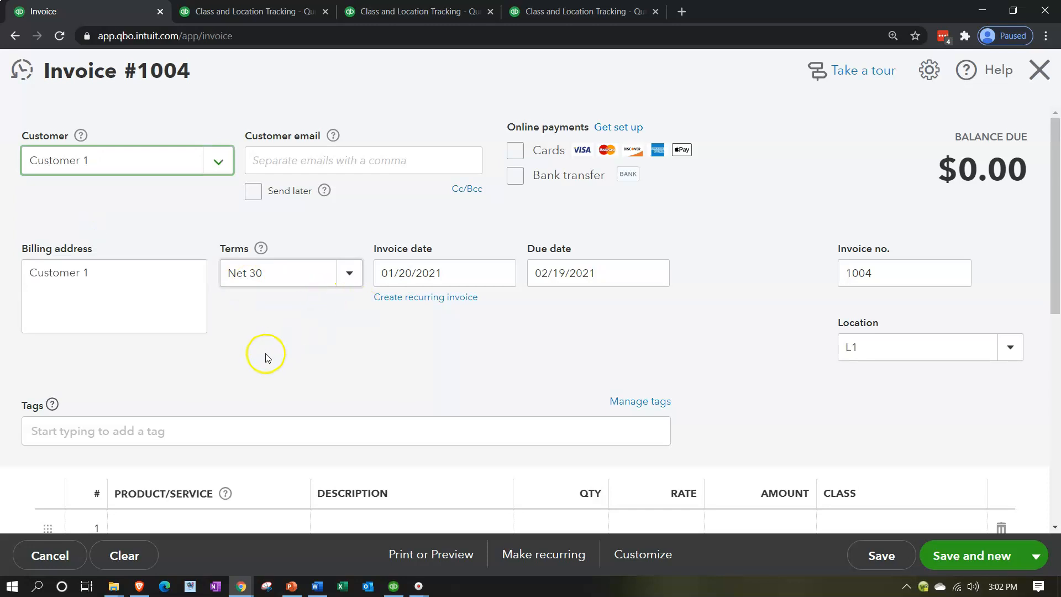
scroll(244, 370, "down", 1)
scroll(222, 385, "down", 3)
left_click(182, 324)
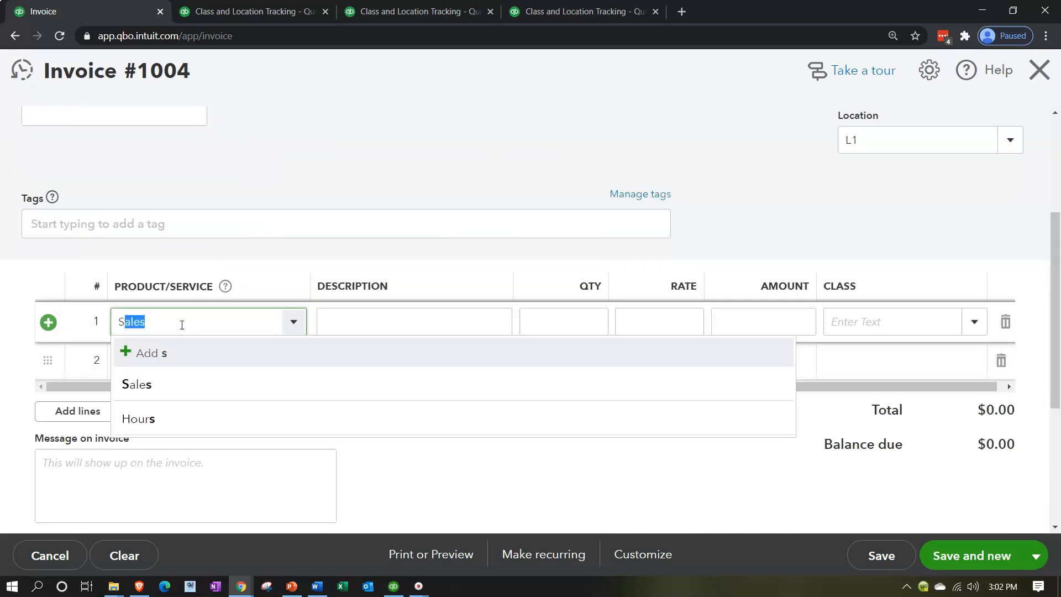
key("BackSpace")
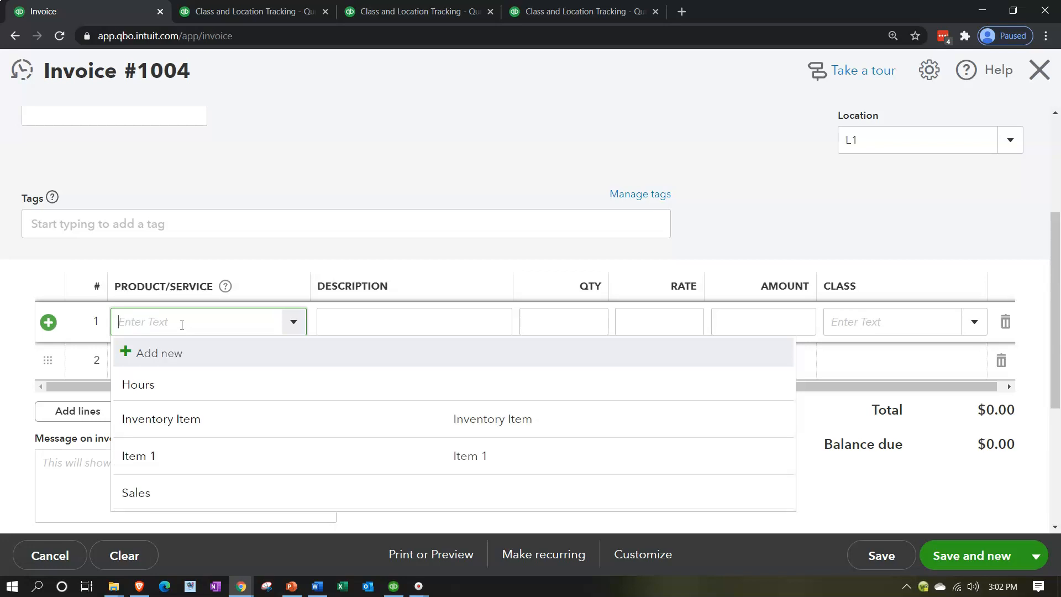
type("Item 1")
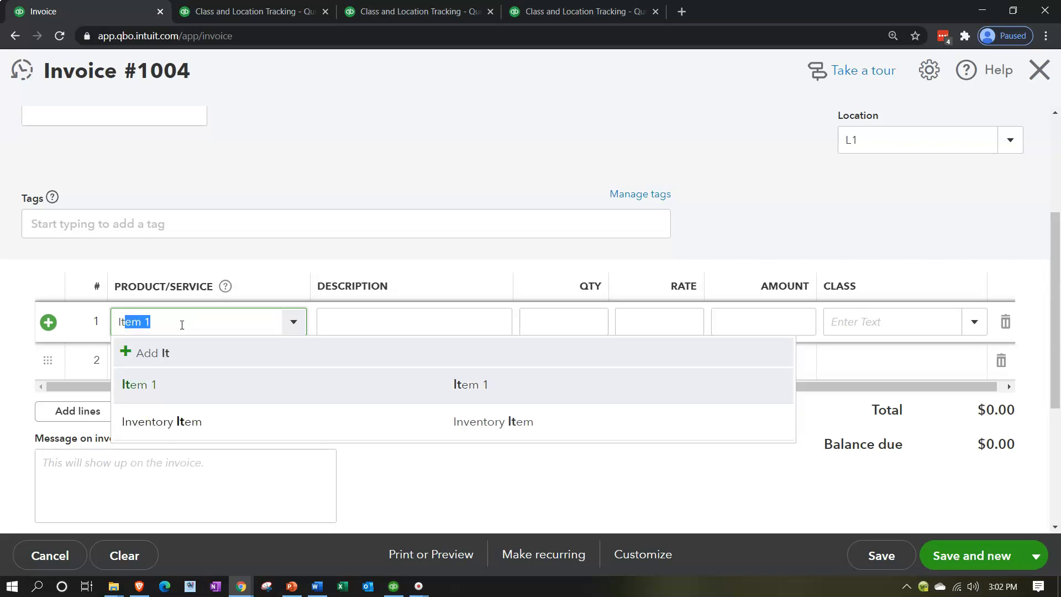
key("Tab")
Step: Set the Item 1 line's rate to 1,000 and its class to D2
left_click(626, 317)
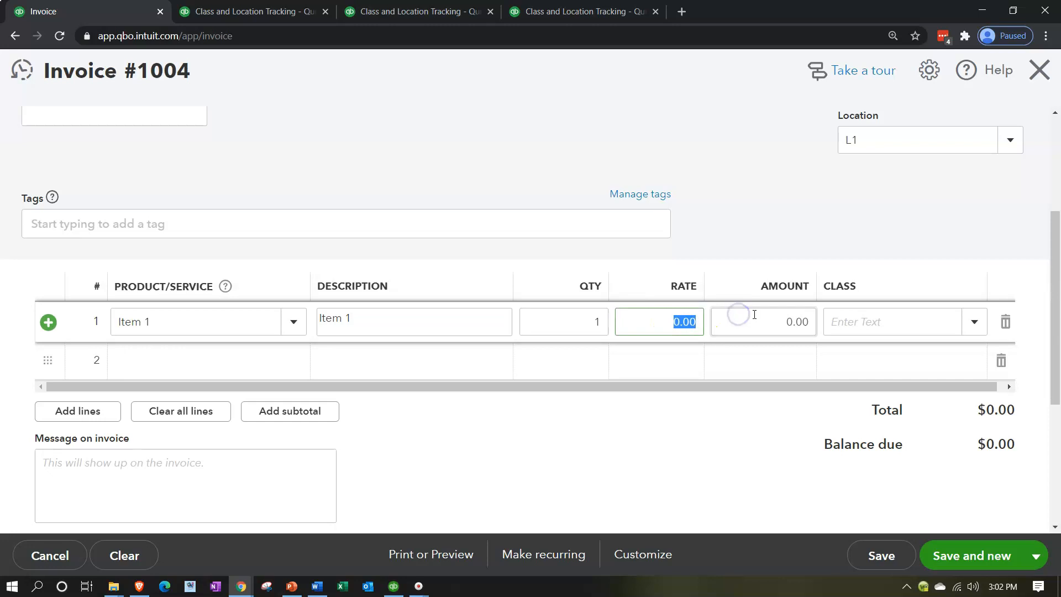
type("1,000")
left_click(755, 315)
left_click(974, 324)
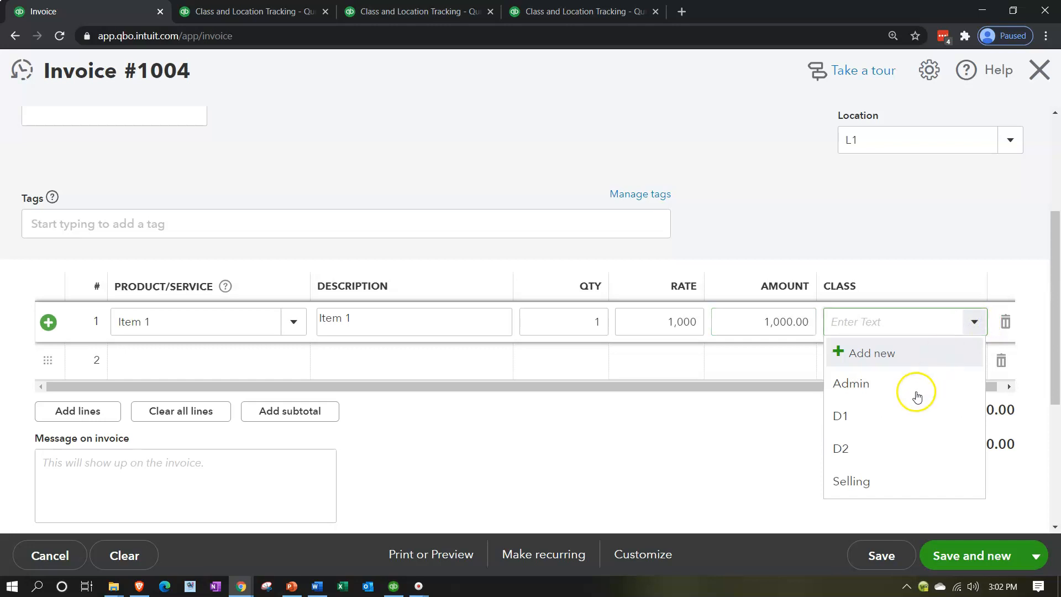
left_click(873, 447)
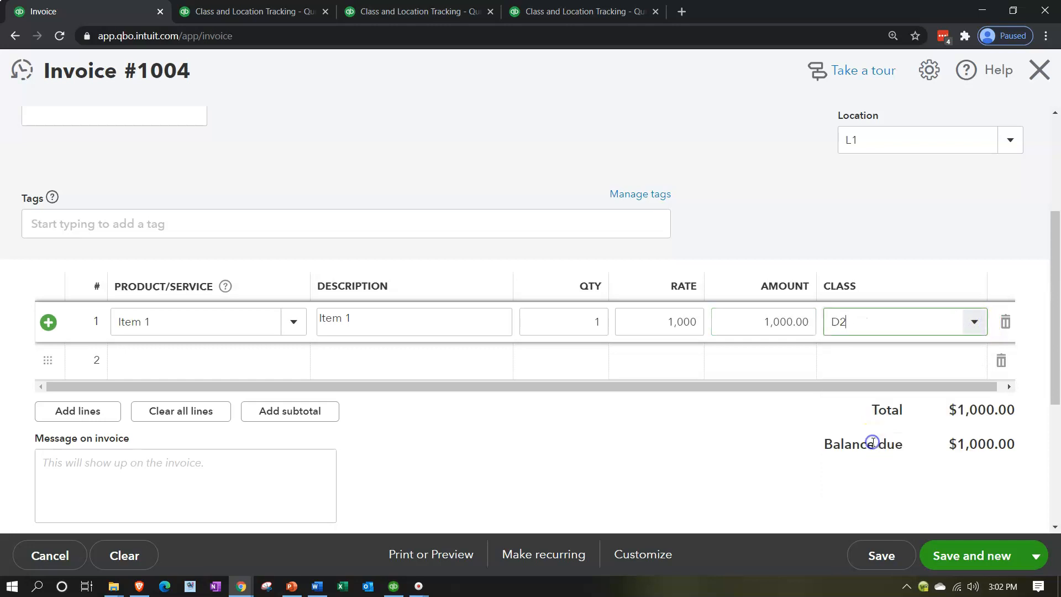
Step: Change the Item 1 invoice's location to L2, then save and close the invoice
scroll(695, 476, "up", 1)
left_click(1010, 210)
left_click(880, 305)
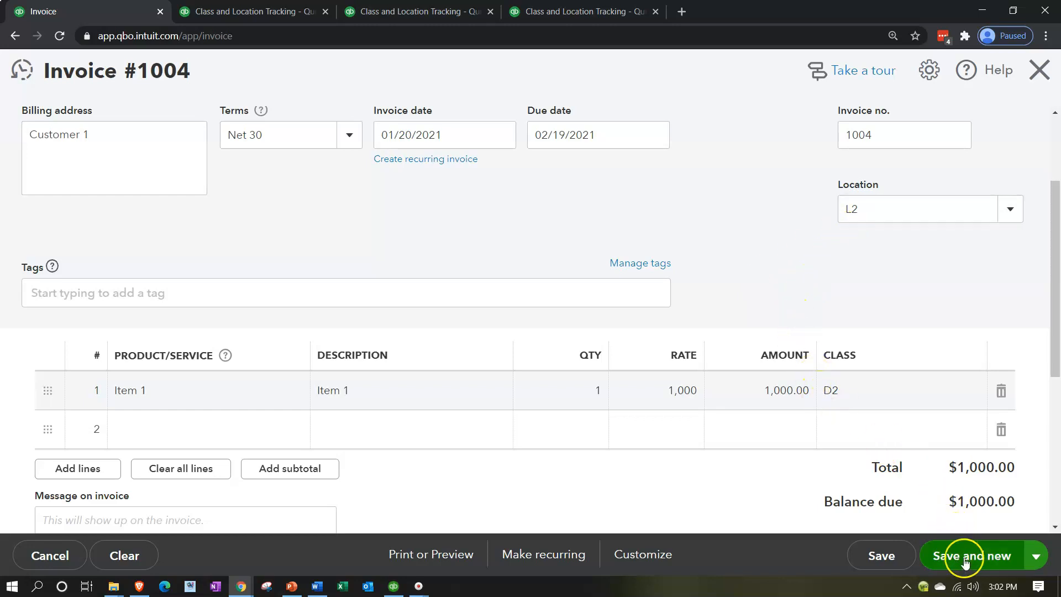
left_click(1029, 559)
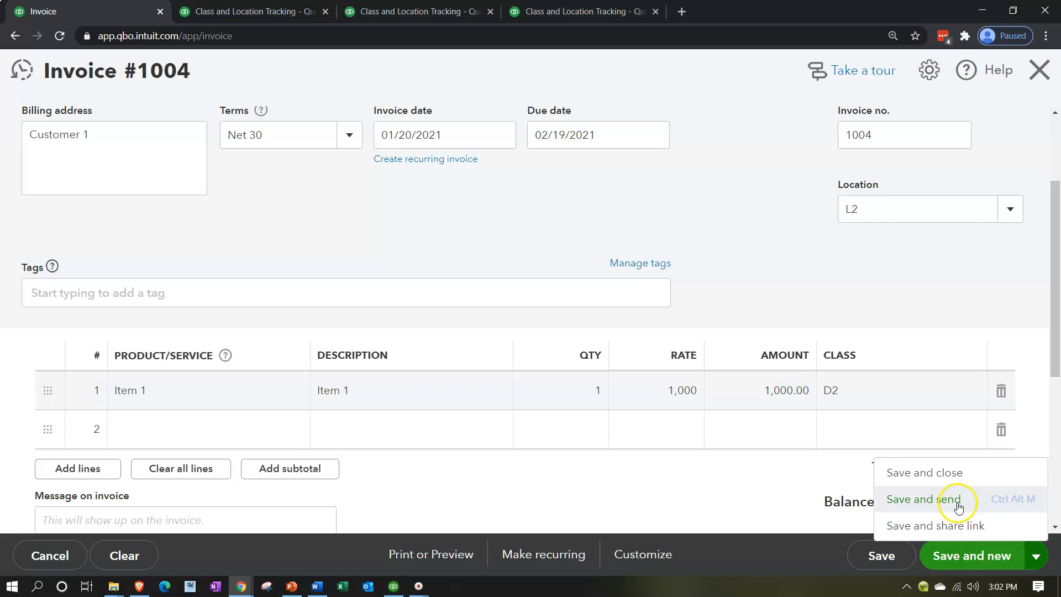
left_click(942, 475)
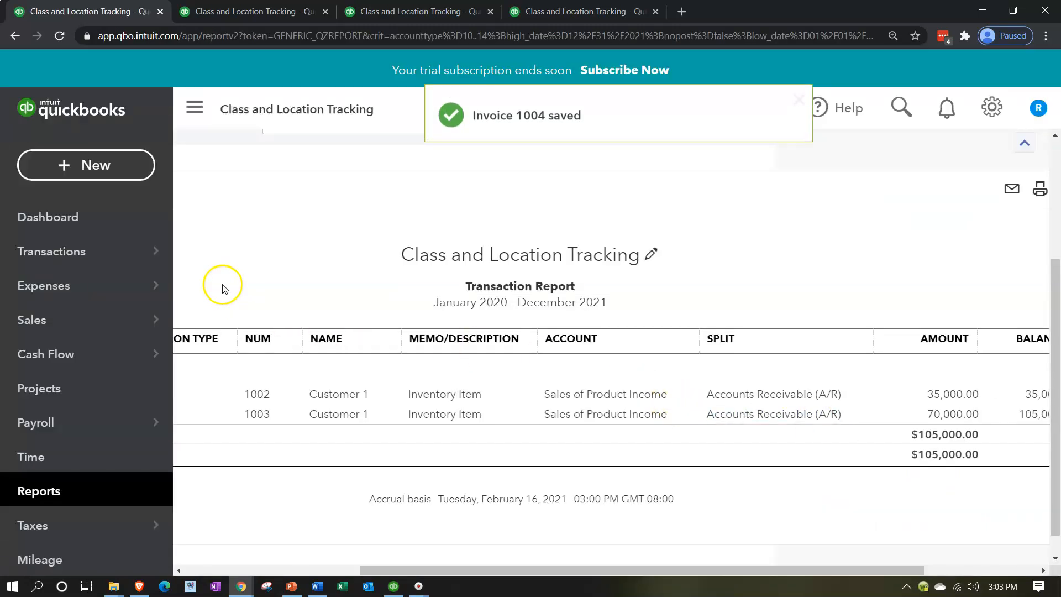
Step: Return to the dashboard, then rerun the Profit and Loss by Location report to compare locations L1 and L2
left_click(75, 224)
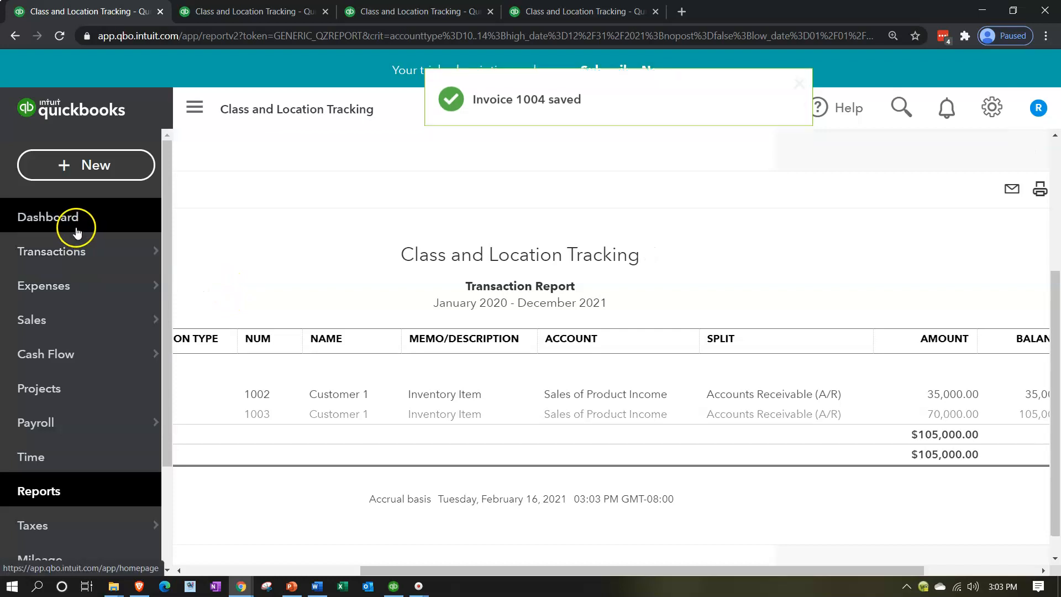
left_click(410, 11)
scroll(525, 327, "up", 3)
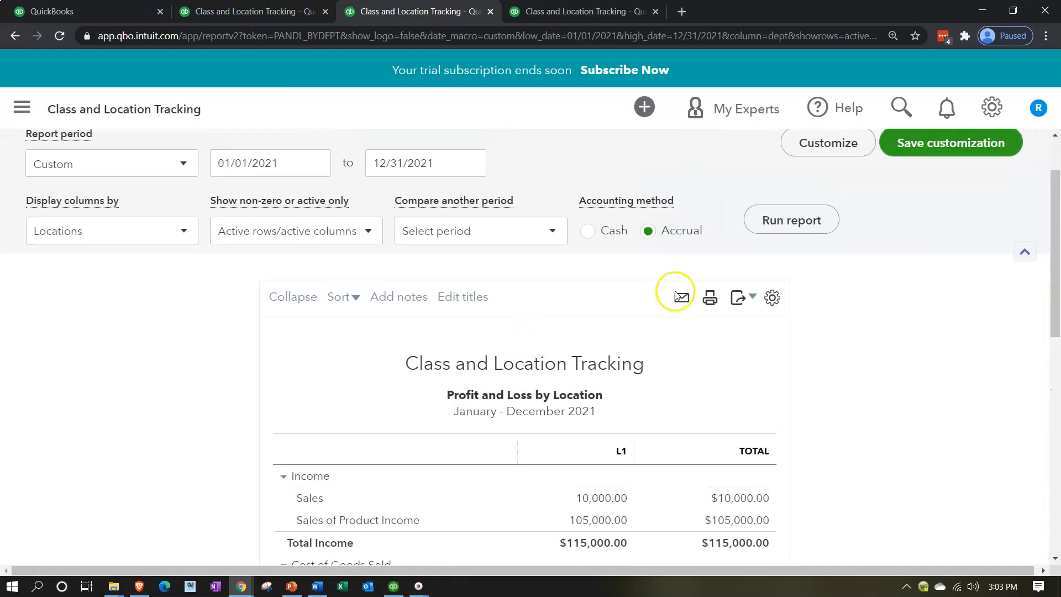
left_click(768, 225)
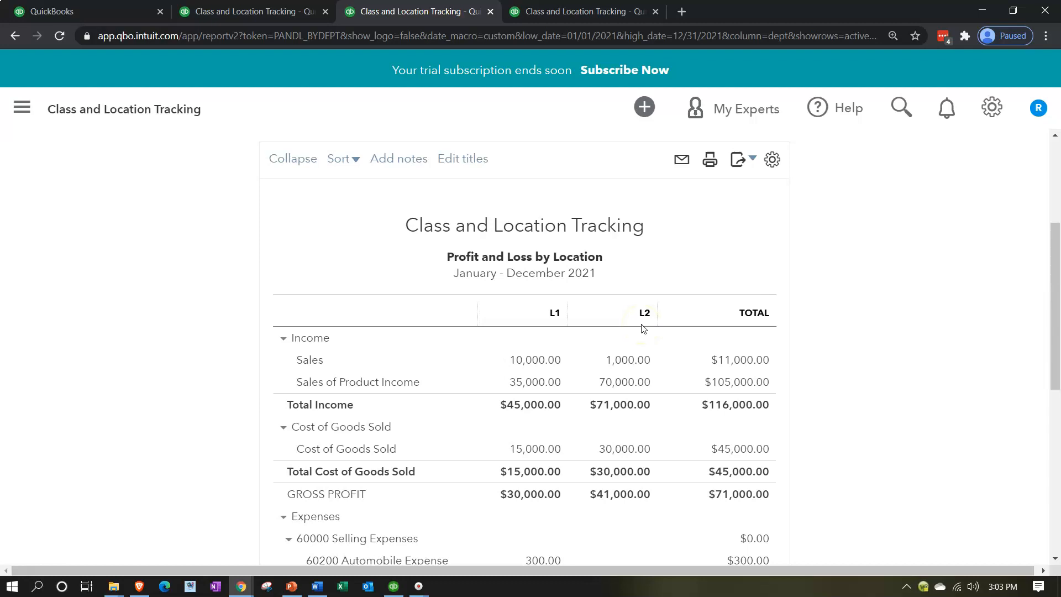
Step: Rerun the Profit and Loss by Class report and examine the D1 and D2 income columns
left_click(583, 16)
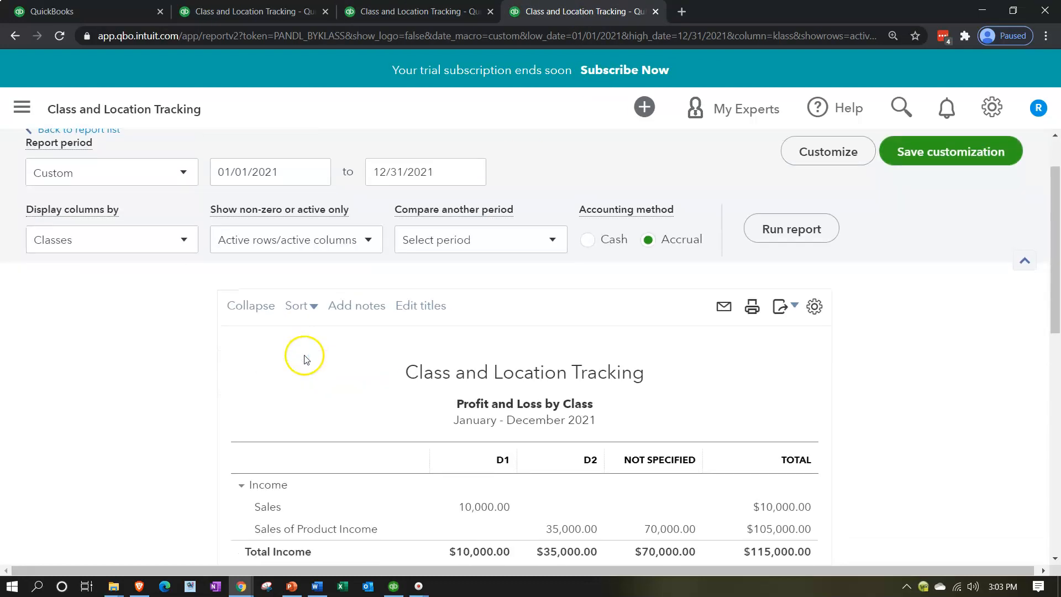
left_click(767, 236)
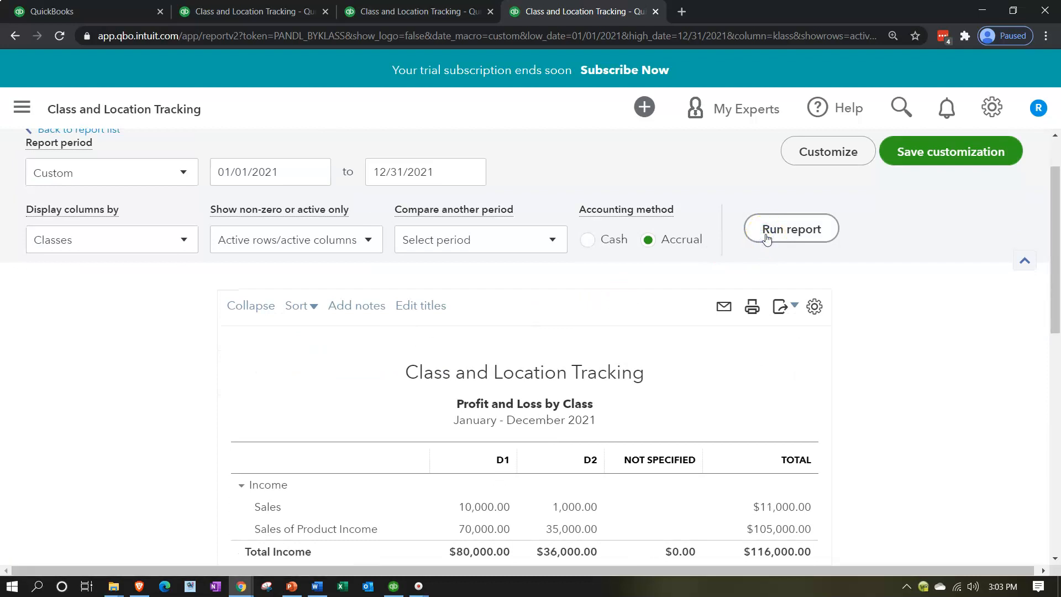
scroll(766, 238, "down", 3)
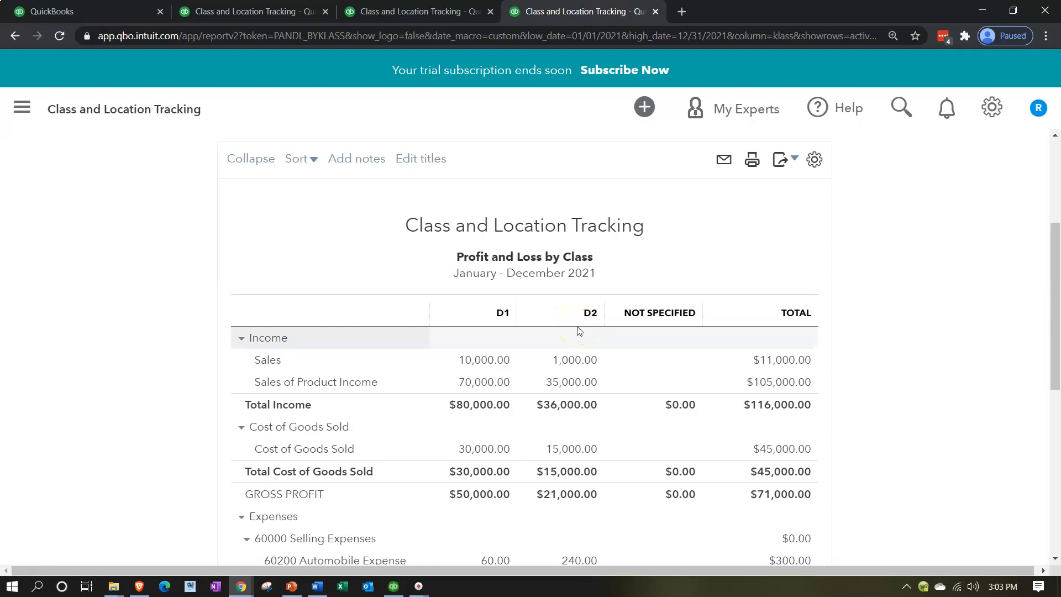
left_click(603, 329)
Step: Customize the Profit and Loss by Class report to filter on location L2, then run it and examine the class columns
scroll(608, 330, "up", 4)
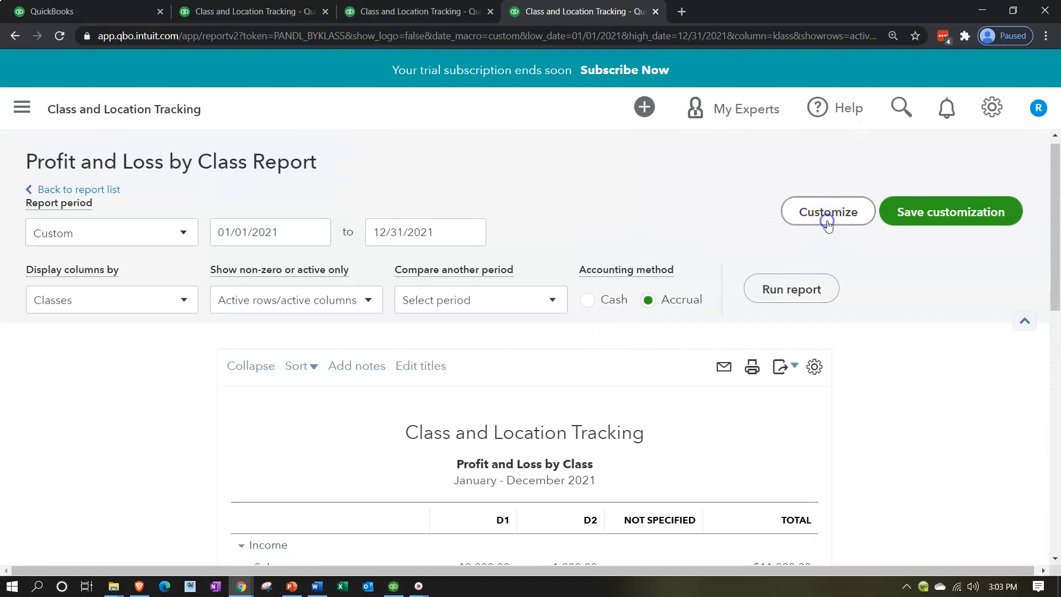
left_click(828, 222)
scroll(774, 254, "down", 5)
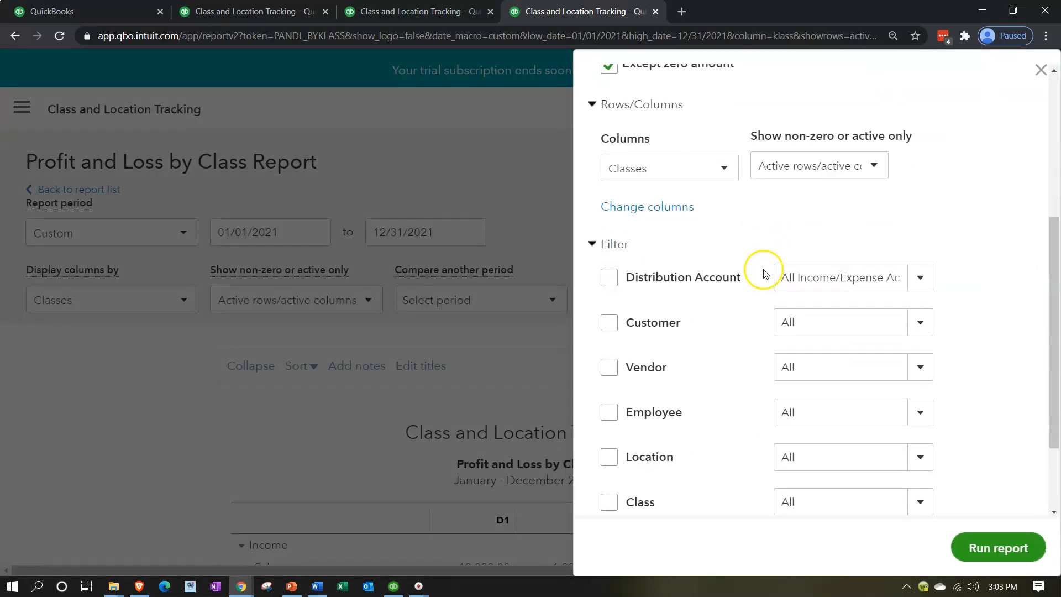
scroll(766, 275, "down", 1)
left_click(922, 389)
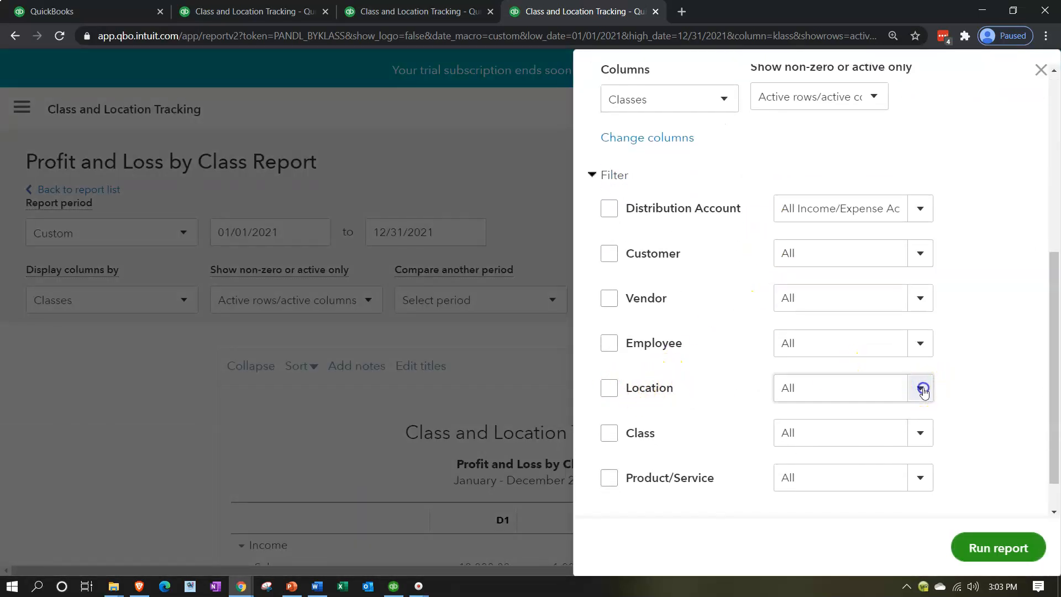
left_click(804, 356)
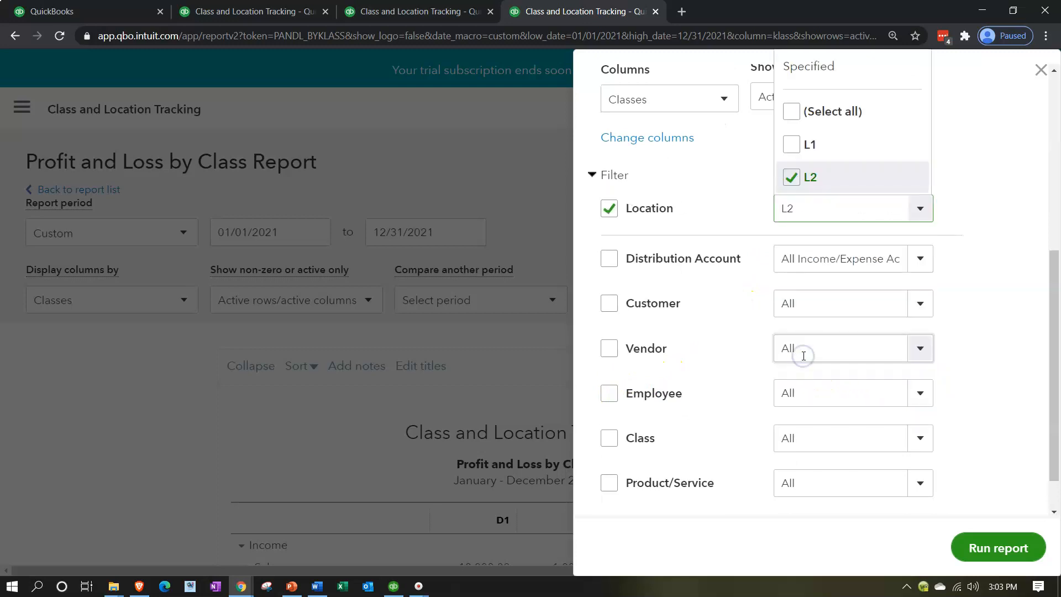
left_click(1019, 545)
scroll(839, 391, "down", 3)
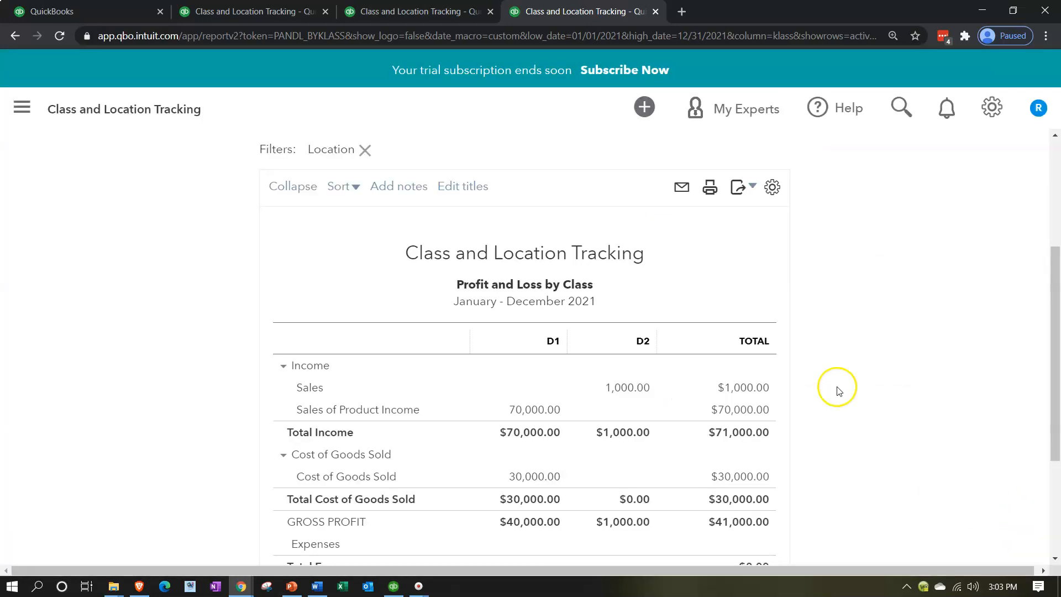
scroll(812, 373, "down", 1)
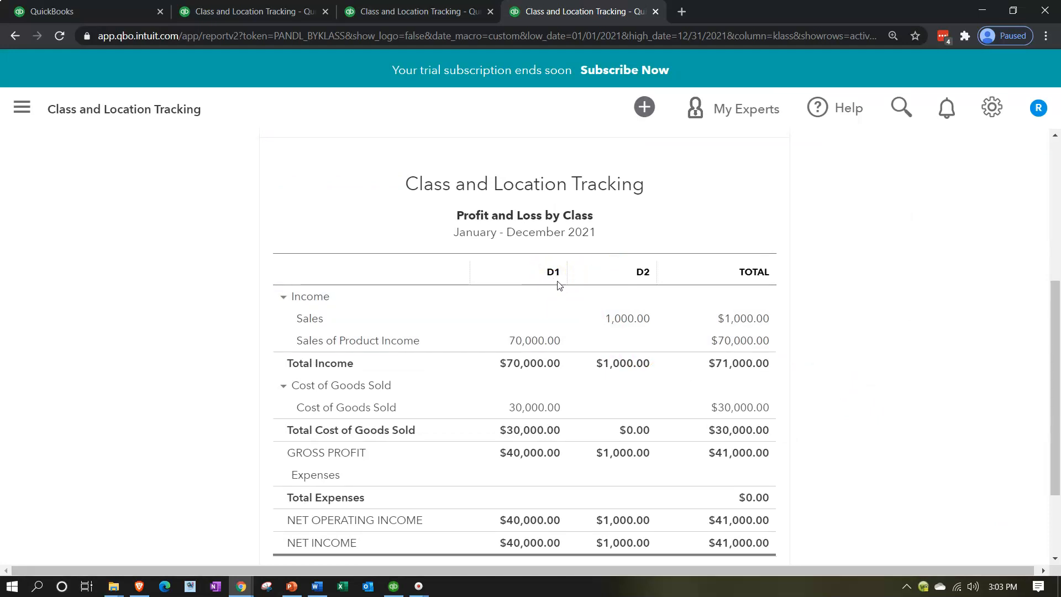
Step: Review the class report's location filter, then compare its figures with the Profit and Loss by Location report
scroll(558, 284, "up", 5)
left_click(832, 211)
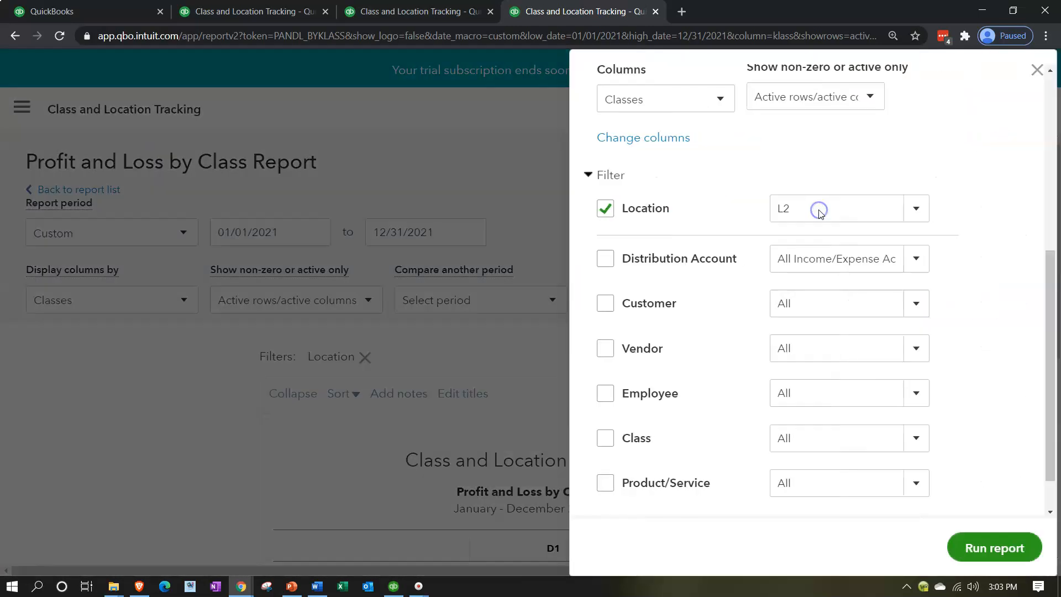
scroll(820, 245, "down", 3)
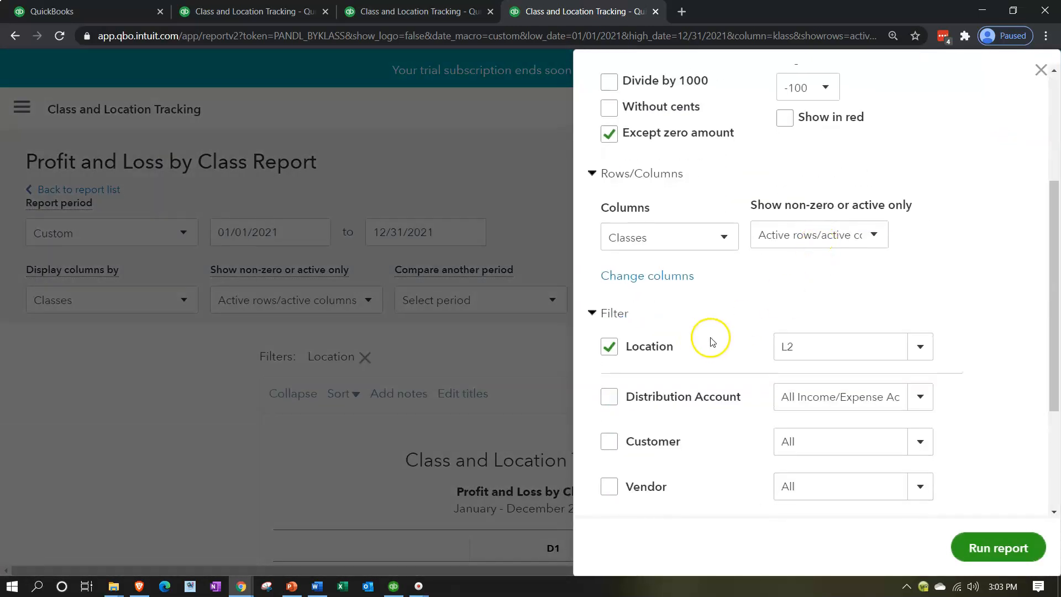
left_click(1039, 70)
scroll(801, 327, "down", 4)
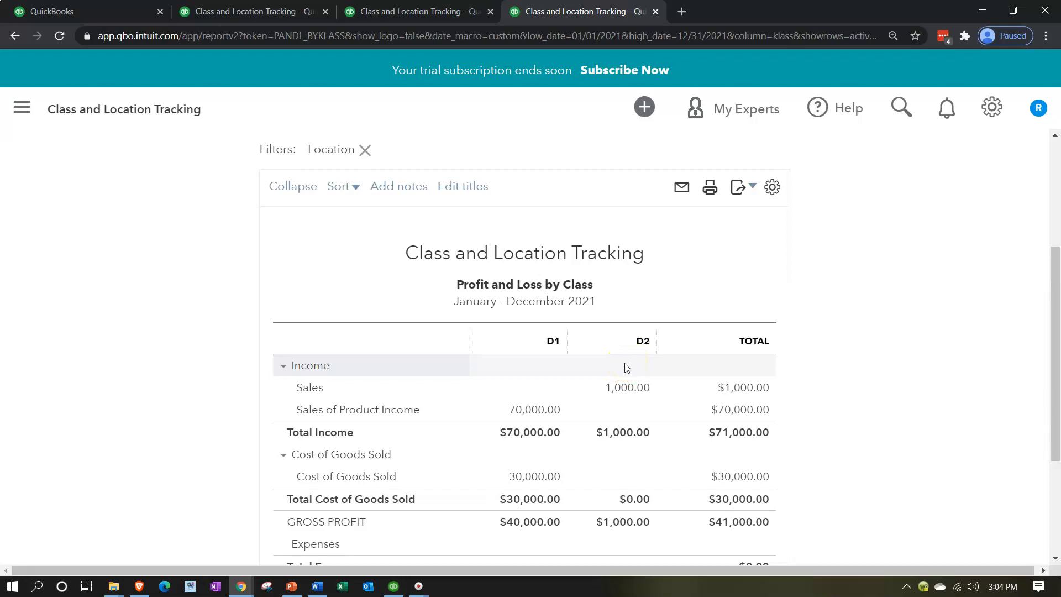
left_click(422, 10)
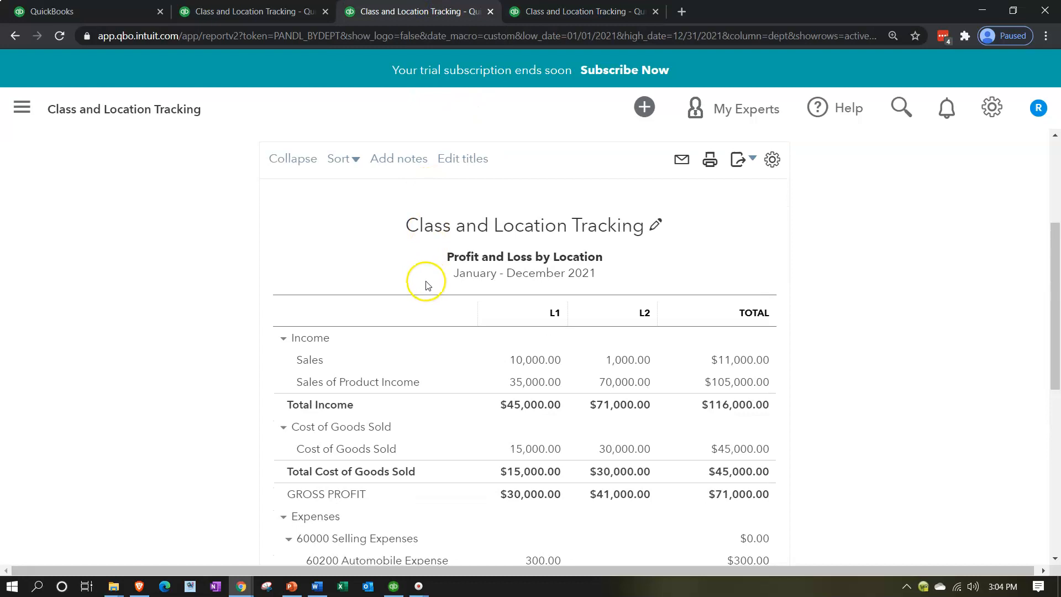
scroll(426, 285, "down", 2)
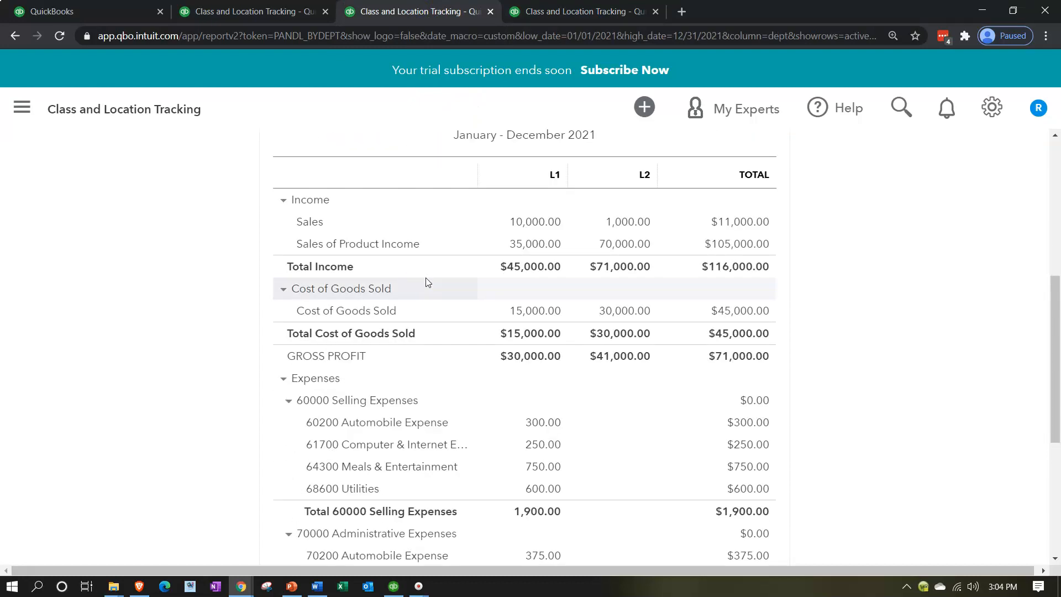
Step: Return to the home page, open a new expense form and zoom the page out to fit more of it
left_click(107, 12)
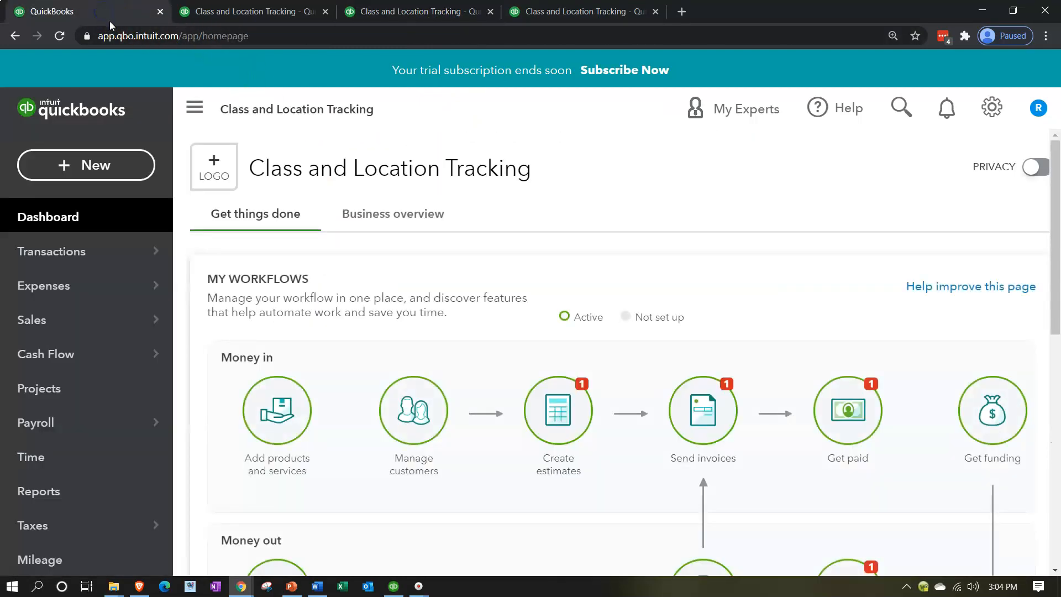
left_click(100, 177)
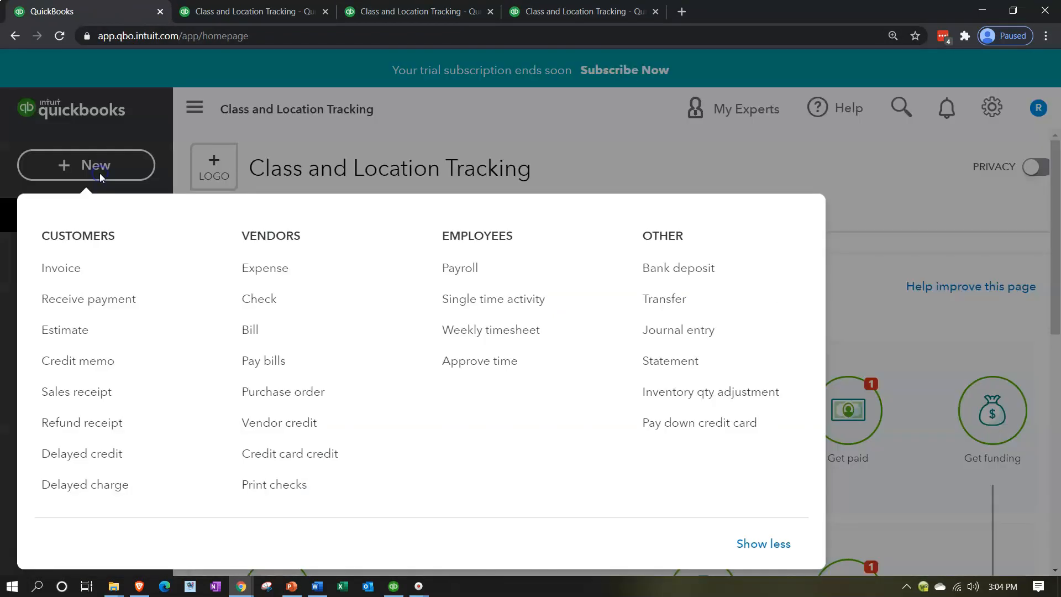
left_click(265, 267)
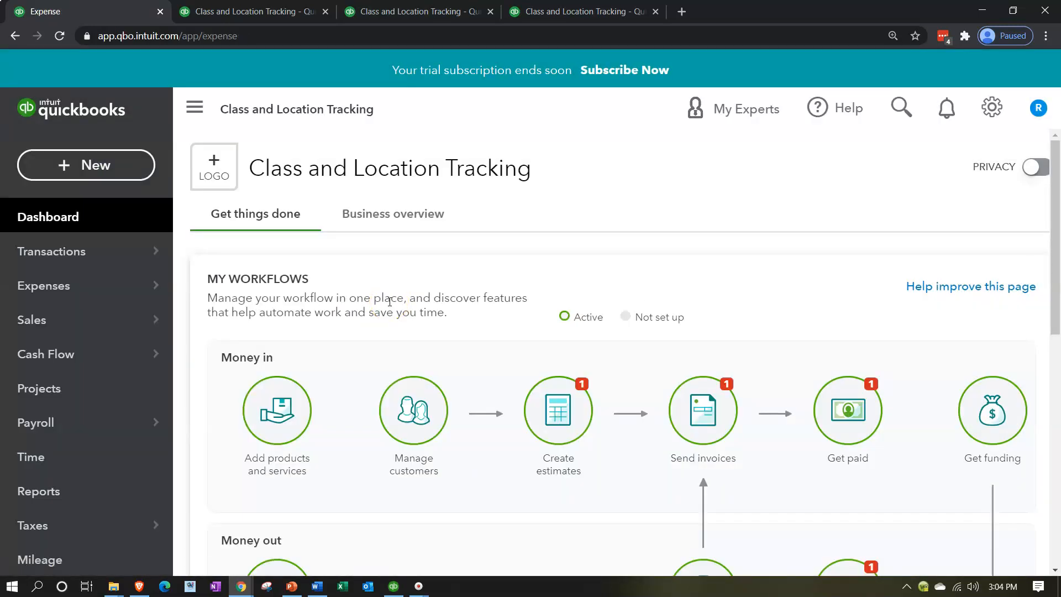
key("ctrl+minus")
key("ctrl+minus")
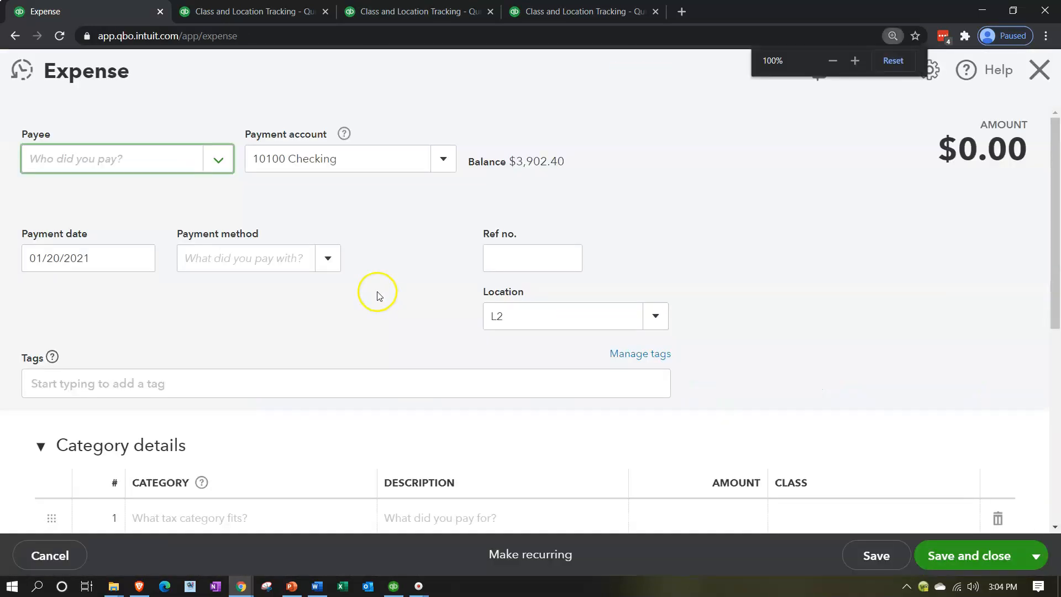
key("ctrl+minus")
key("ctrl+minus")
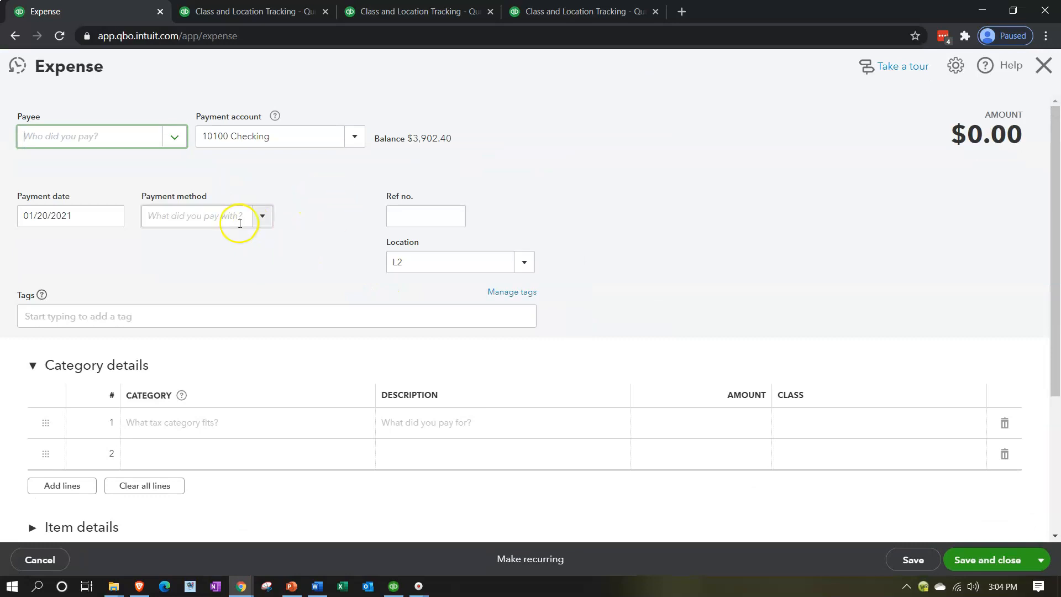
Step: Fill the first expense line with category 60200 Selling Expenses:Automobile Expense, amount 500 and class D2
left_click(191, 427)
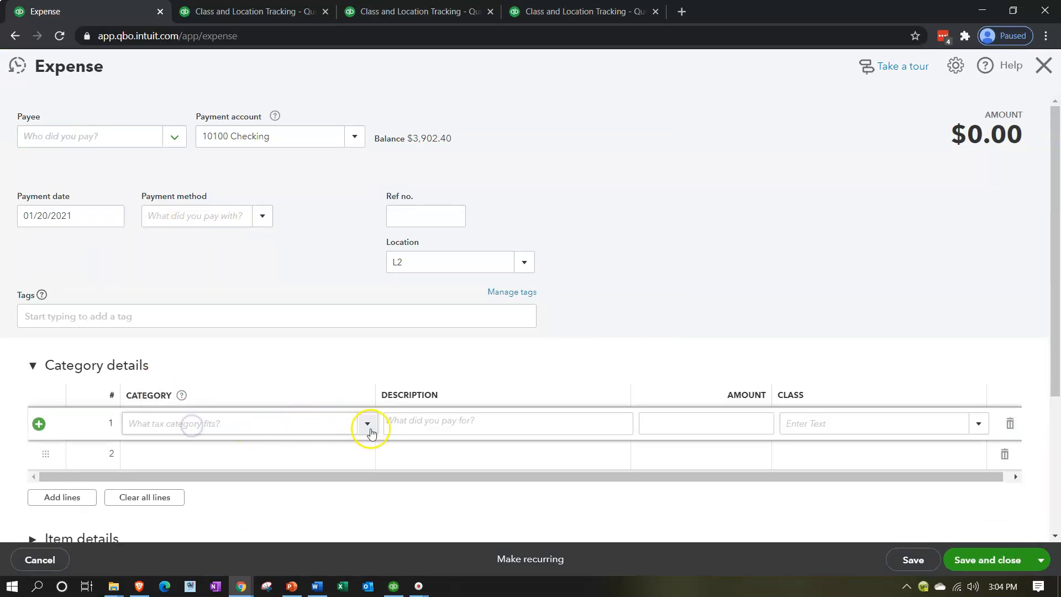
left_click(368, 425)
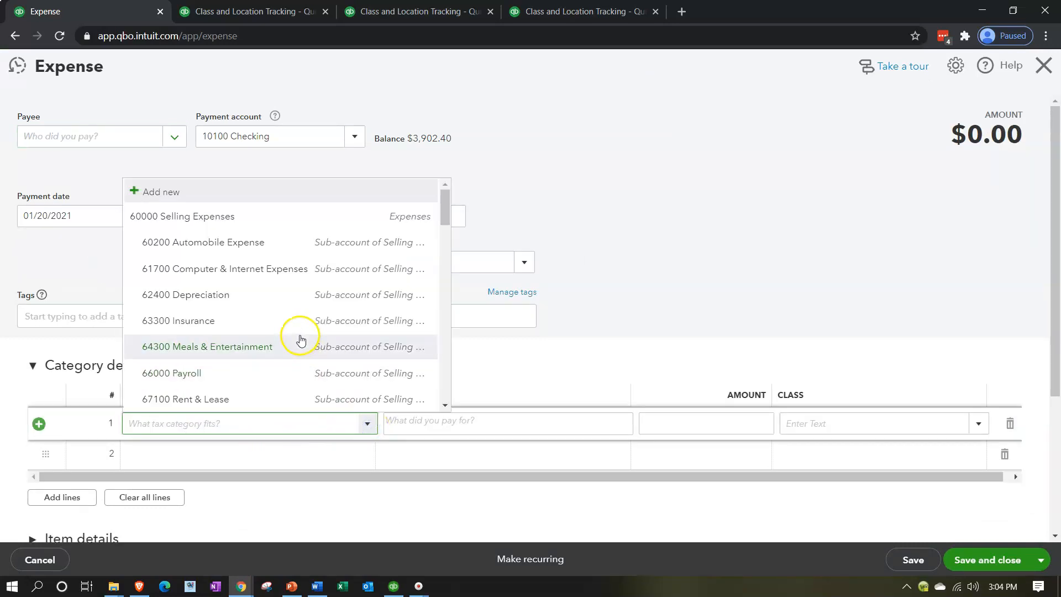
left_click(264, 243)
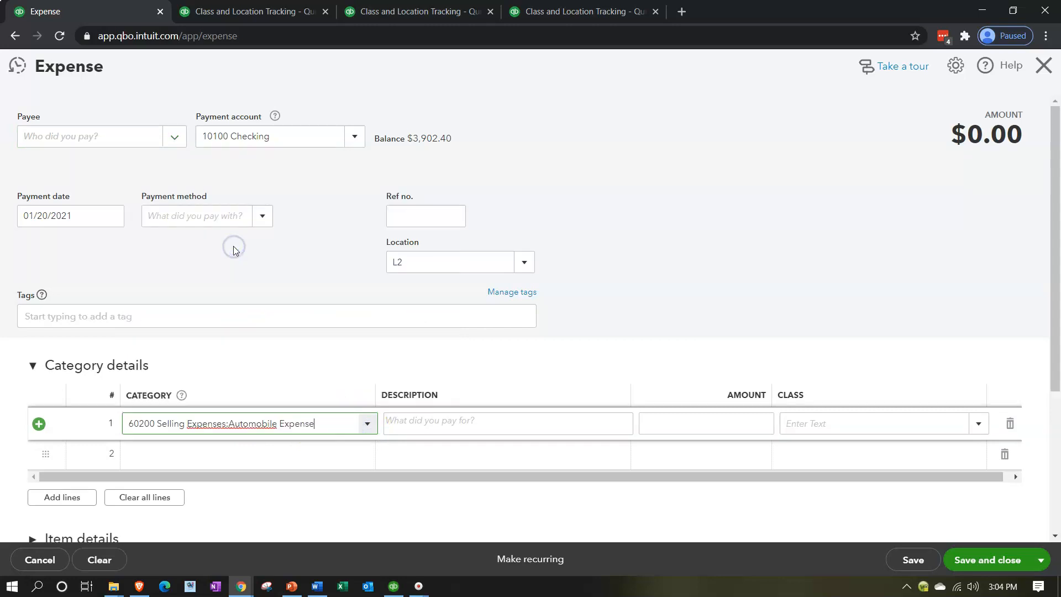
key("Tab")
key("Tab")
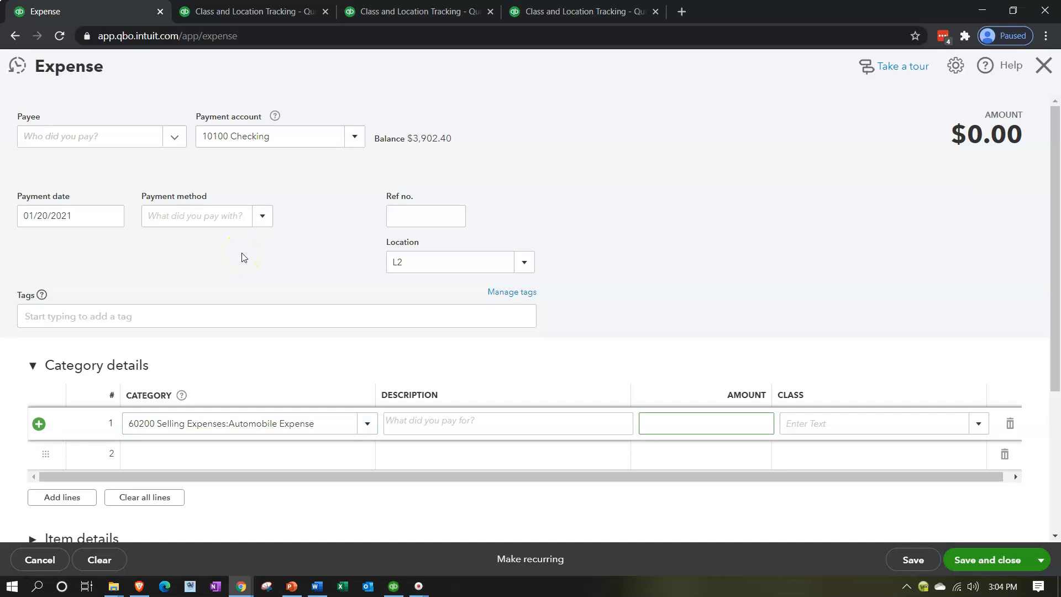
type("500")
key("Tab")
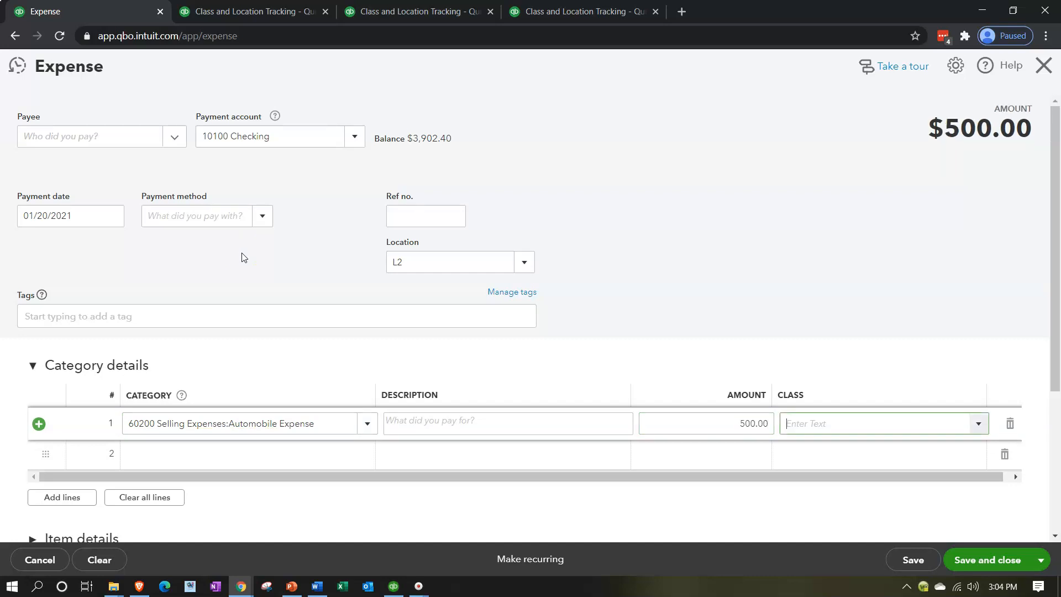
type("d")
key("Down")
key("Down")
key("Return")
key("Tab")
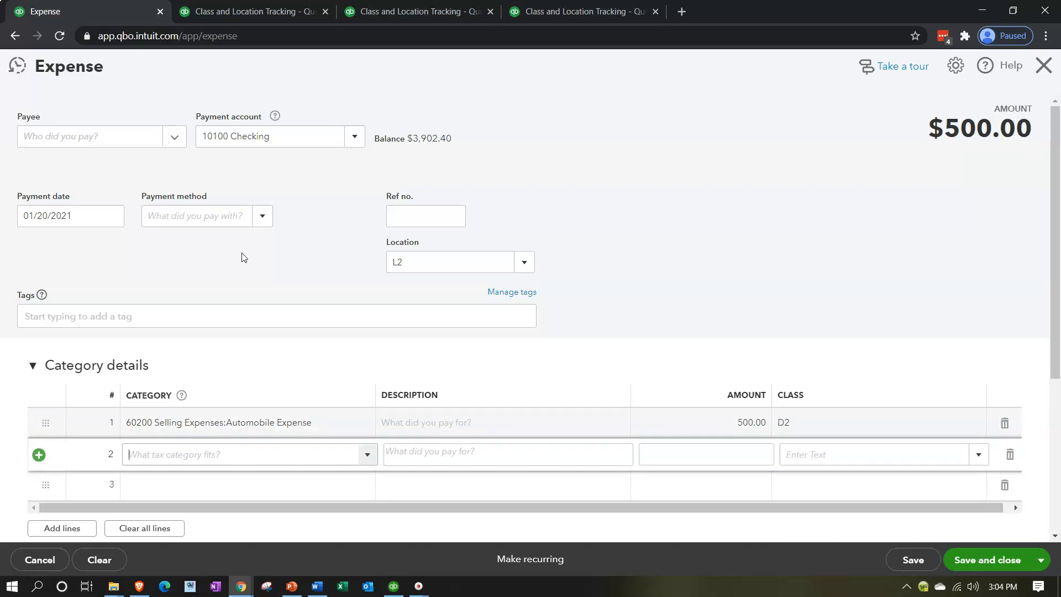
Step: Fill the second expense line with category 60200 Selling Expenses:Automobile Expense, amount 100 and class D1
type("60200")
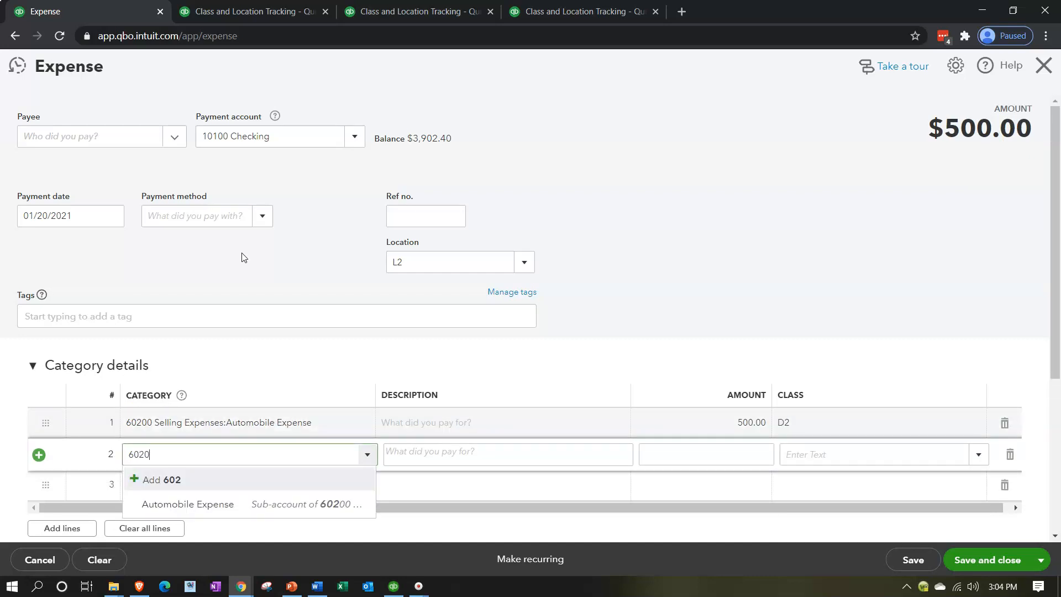
key("BackSpace")
key("Tab")
key("Tab")
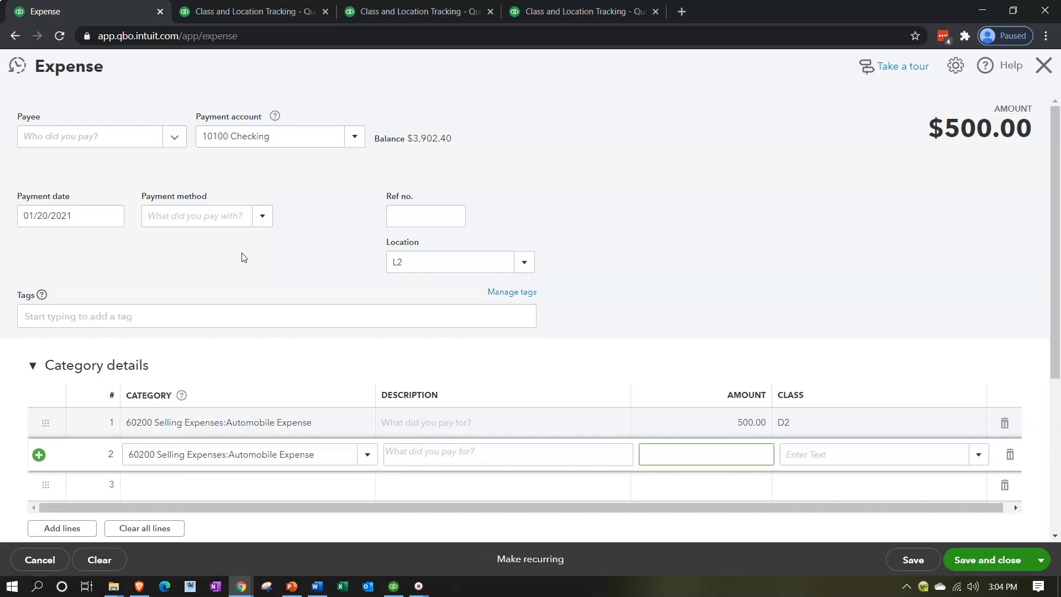
key("Tab")
type("d")
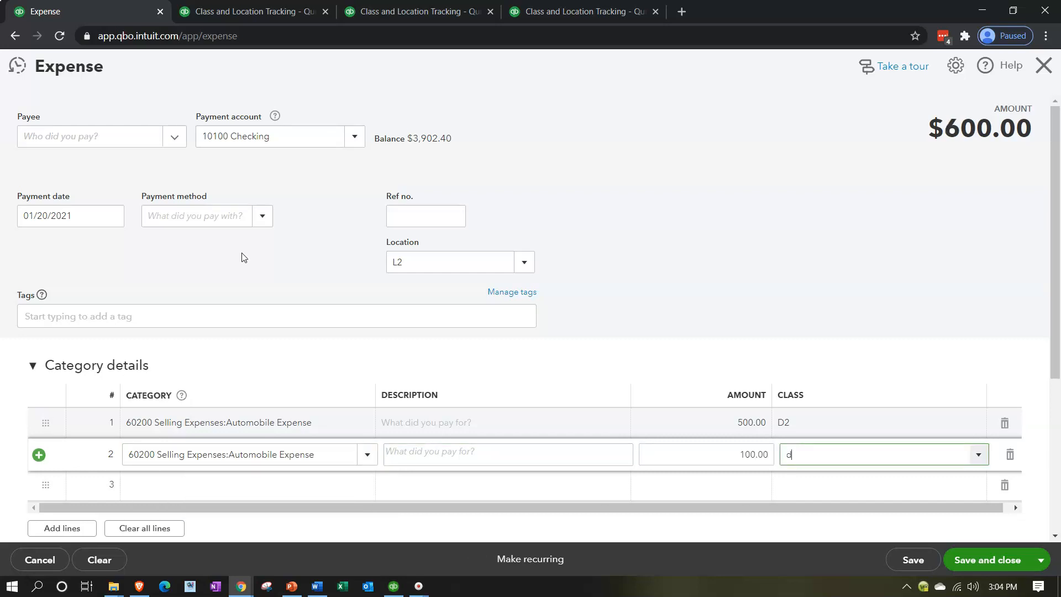
type("1")
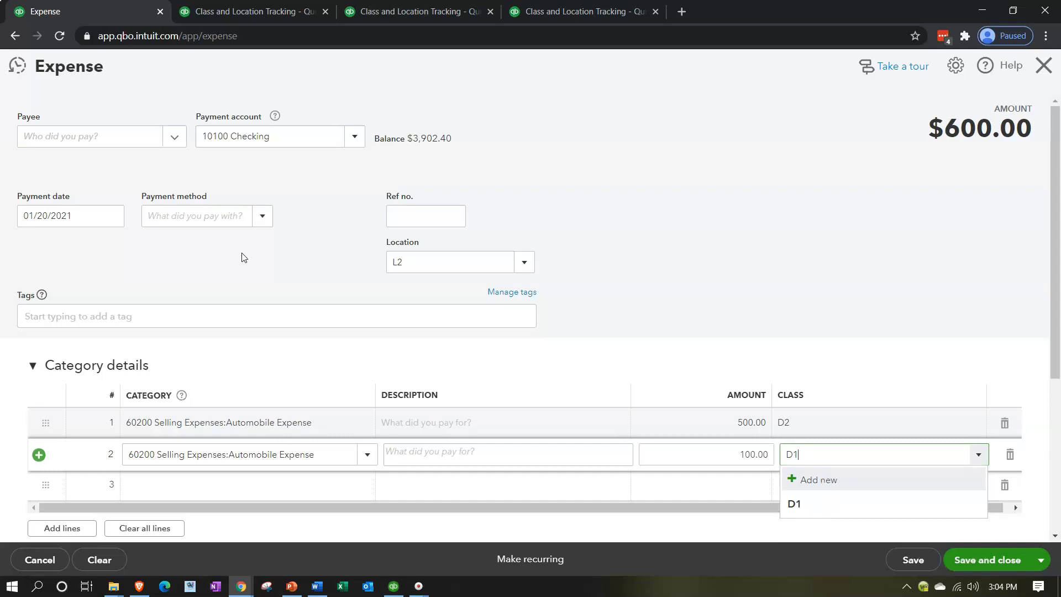
key("Tab")
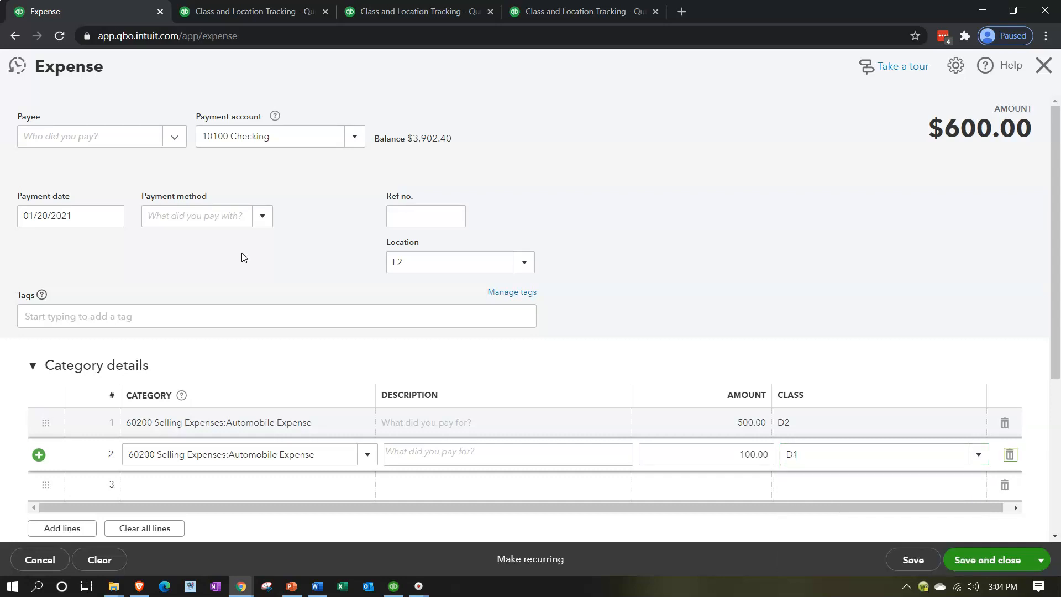
Step: Save the expense under location L2 and start another new expense
left_click(402, 266)
left_click(1042, 563)
left_click(1011, 535)
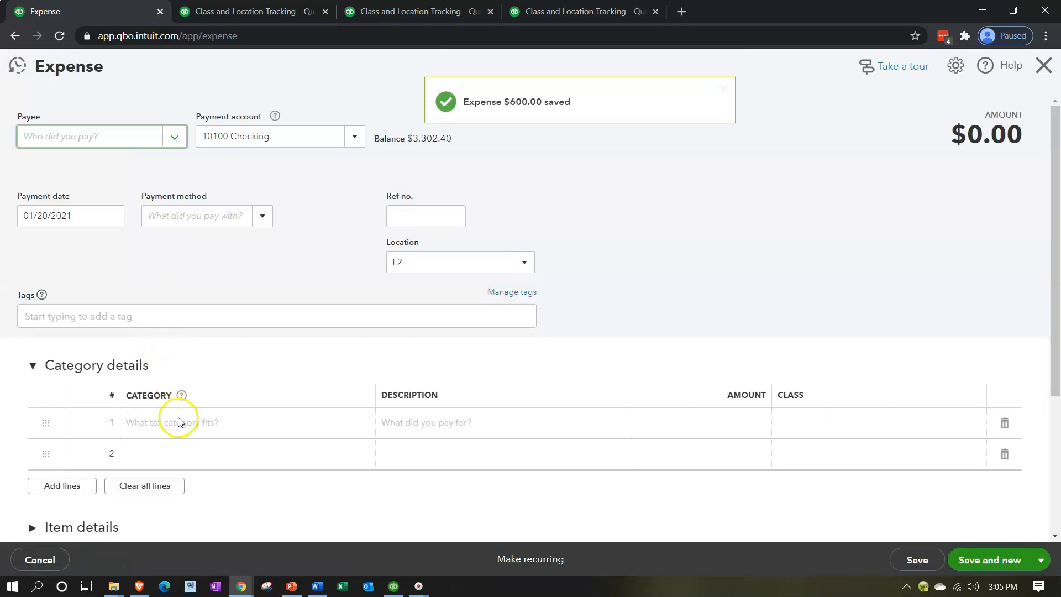
Step: Fill the new expense's first line with category 70200 Administrative Expenses:Automobile Expense, amount 200 and class D2
left_click(184, 423)
left_click(368, 425)
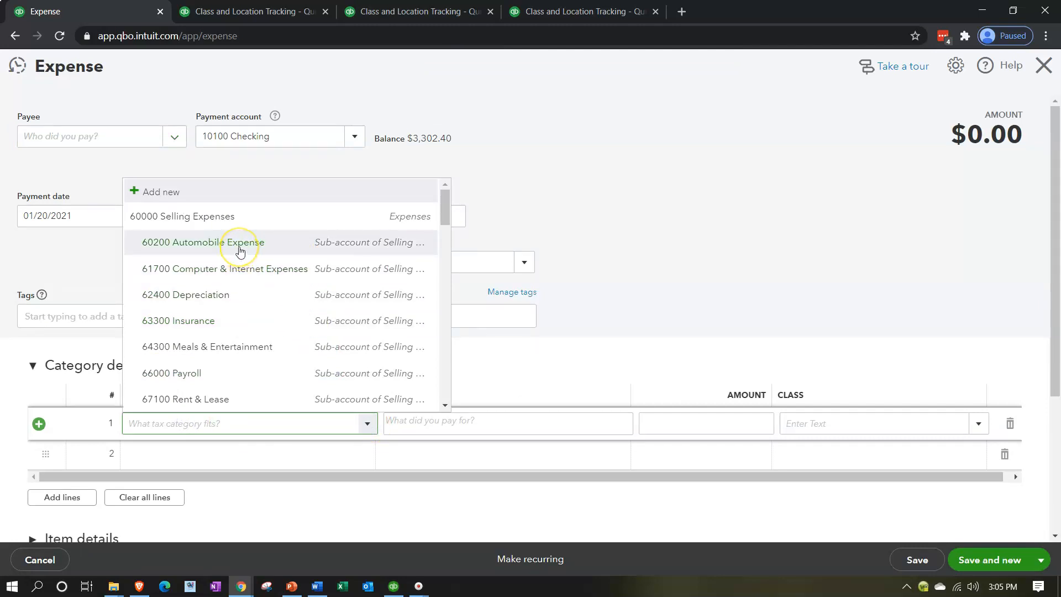
scroll(239, 251, "down", 4)
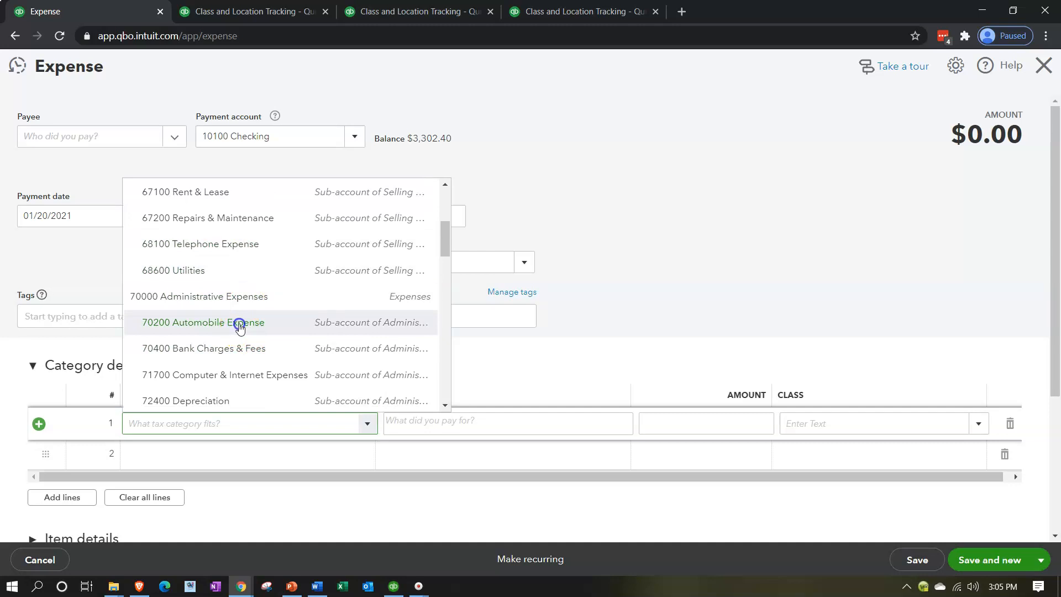
left_click(240, 324)
key("Tab")
type("200")
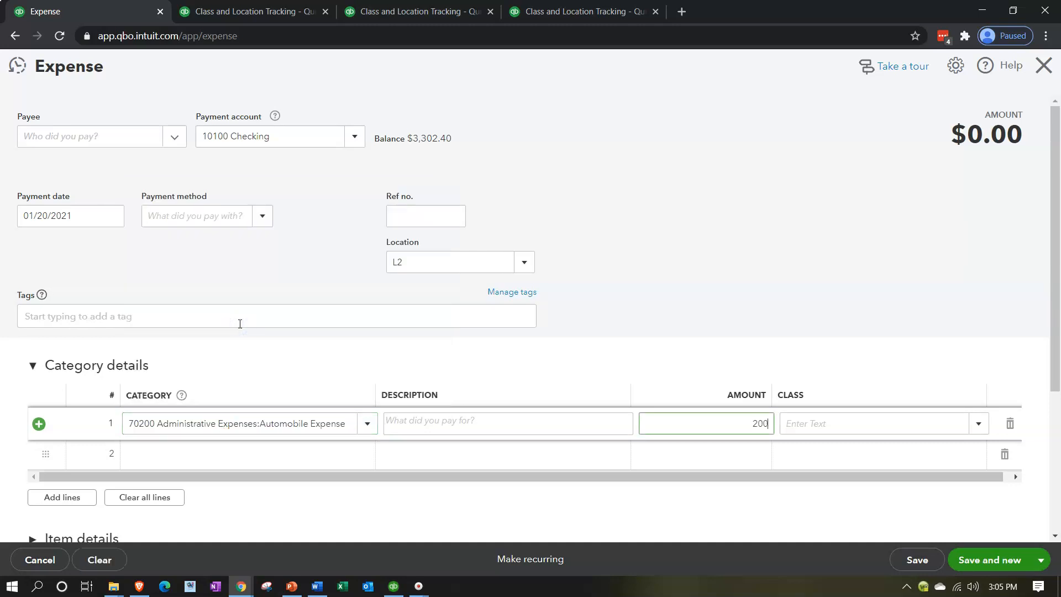
key("Tab")
type("D2")
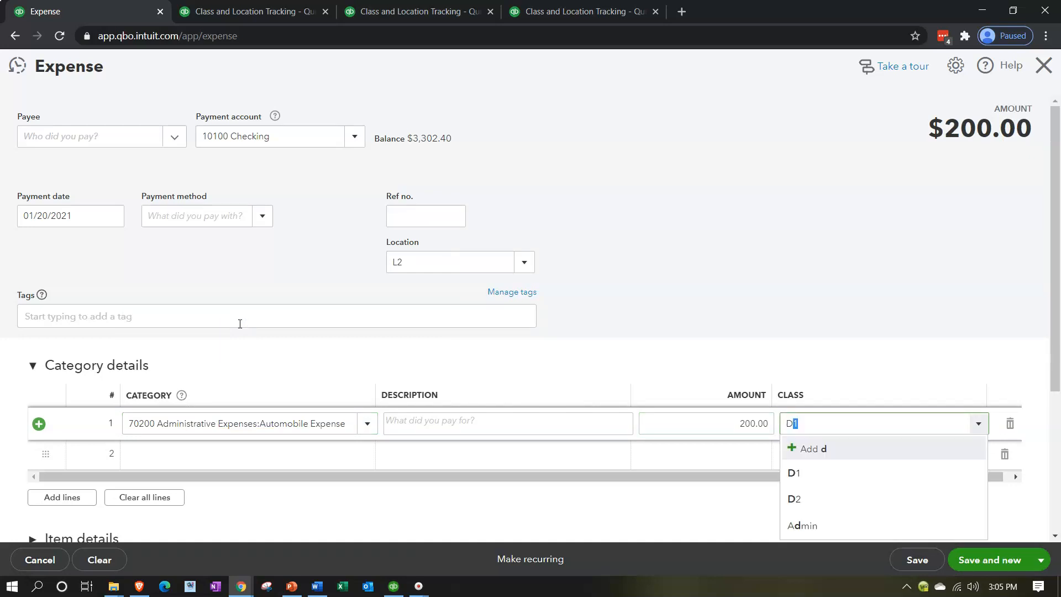
key("Down")
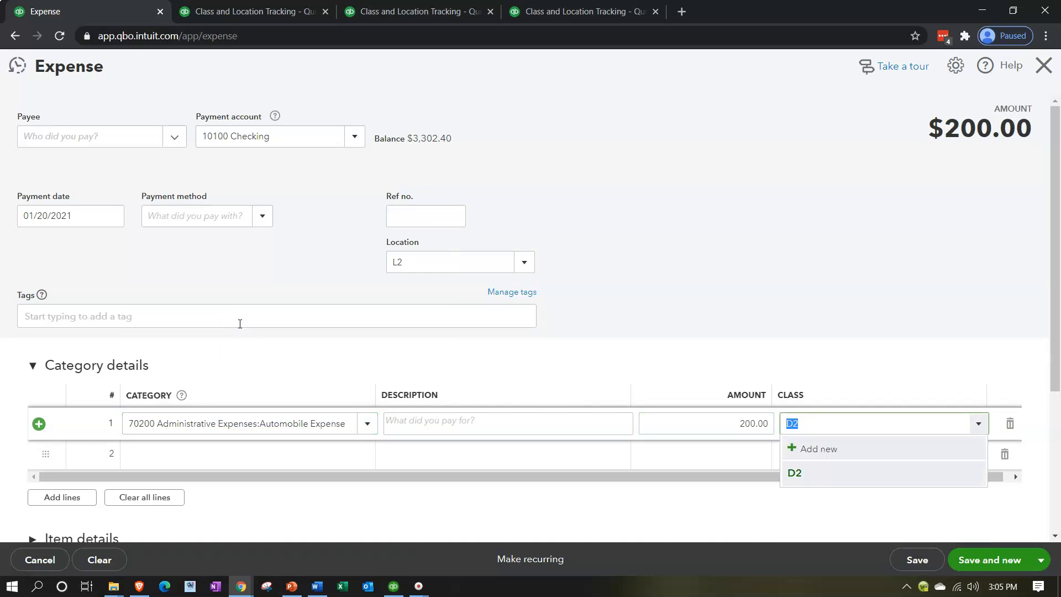
key("Tab")
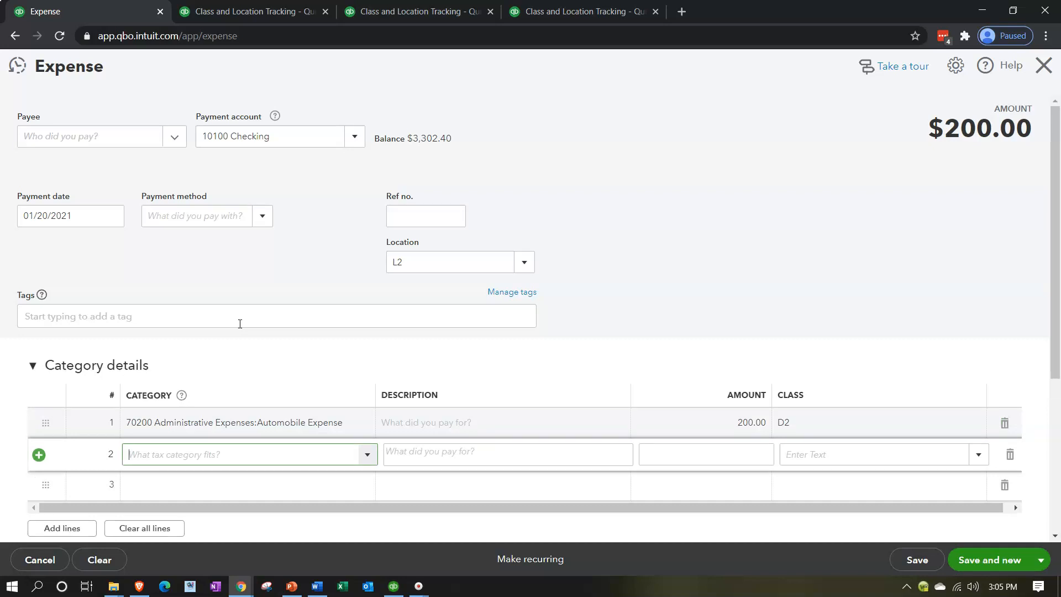
Step: Fill the expense's second line with category 70200 Administrative Expenses:Automobile Expense, amount 100 and class D1, and save it, starting a new expense
type("70")
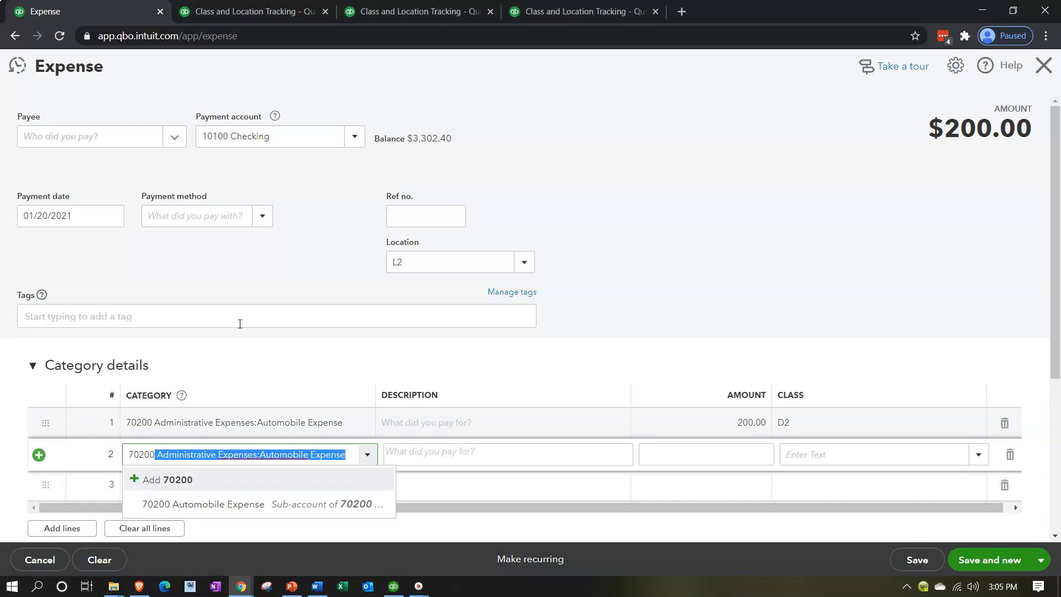
key("Tab")
key("Tab")
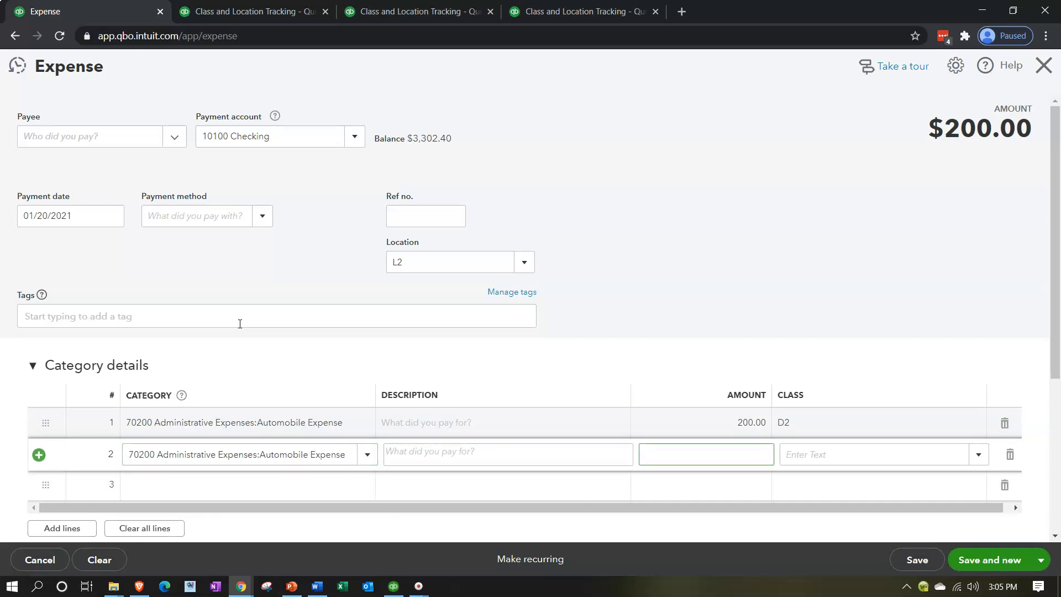
key("Tab")
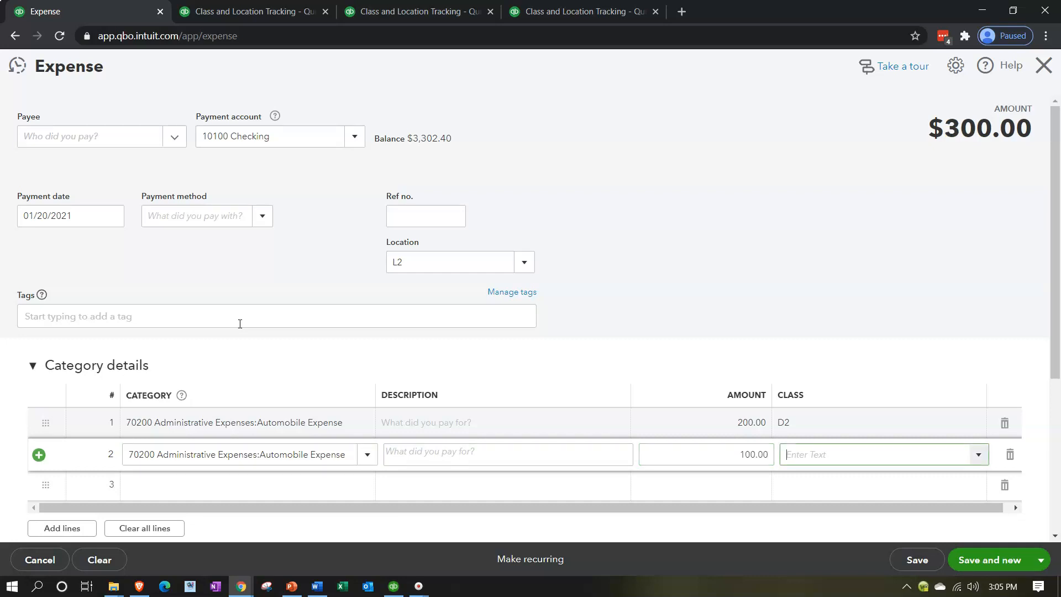
type("d")
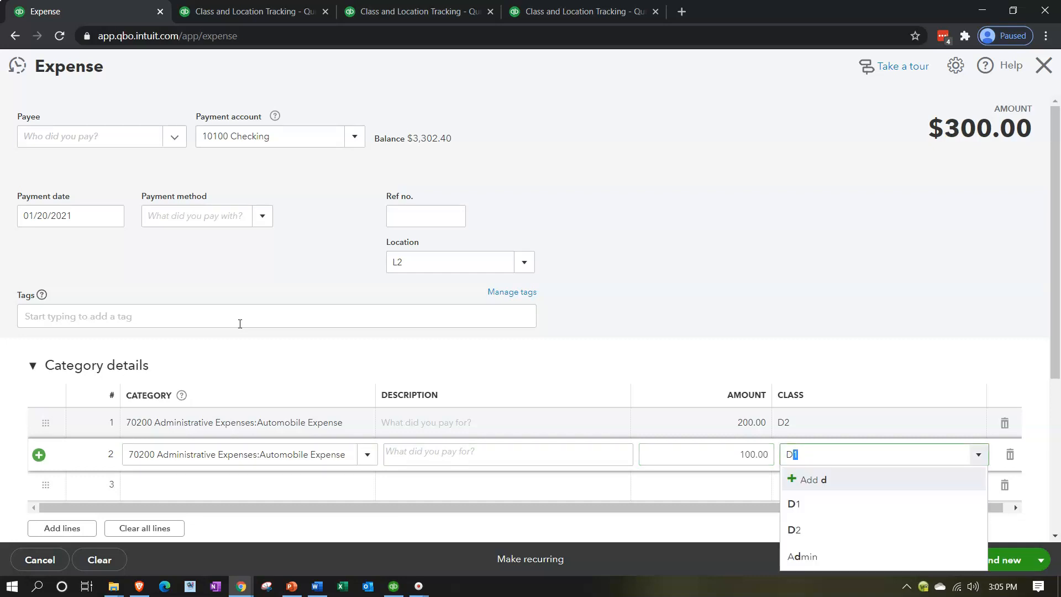
key("Tab")
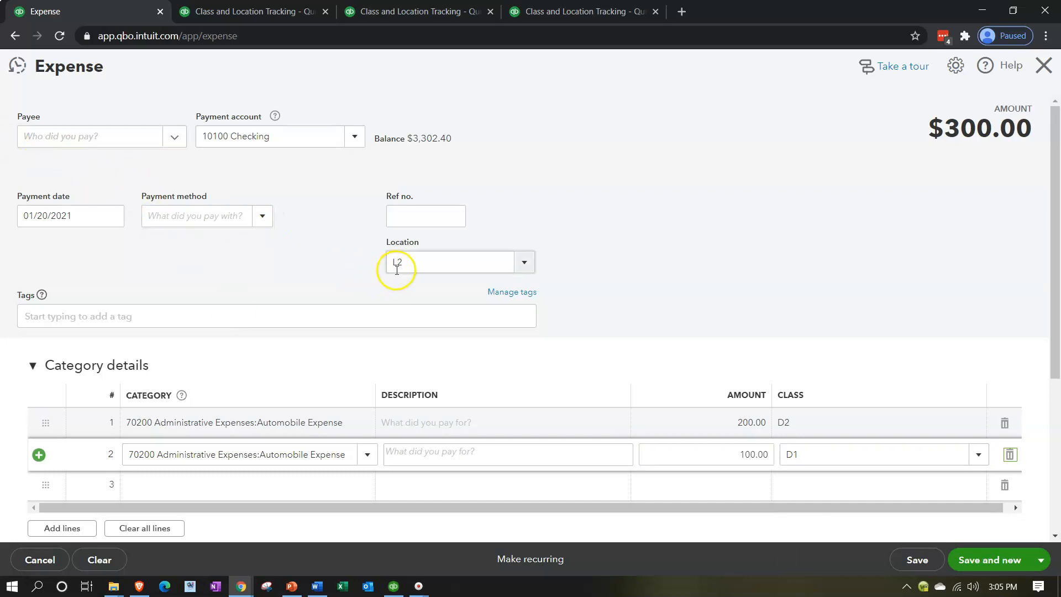
left_click(1015, 561)
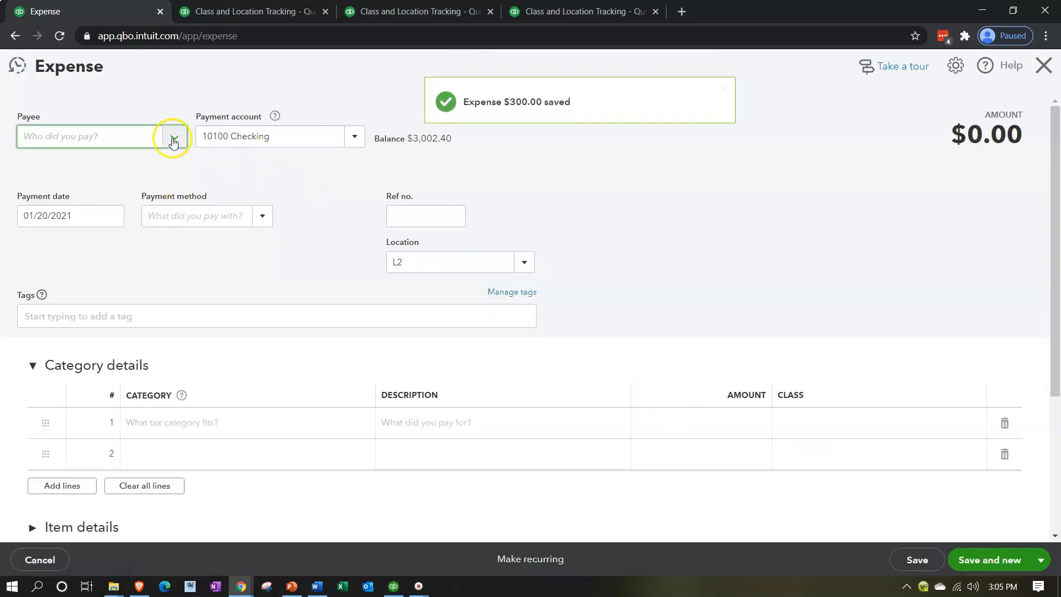
Step: Fill the new expense's first line with category 61700 Selling Expenses:Computer & Internet Expenses, amount 20 and class D1
left_click(299, 431)
left_click(365, 423)
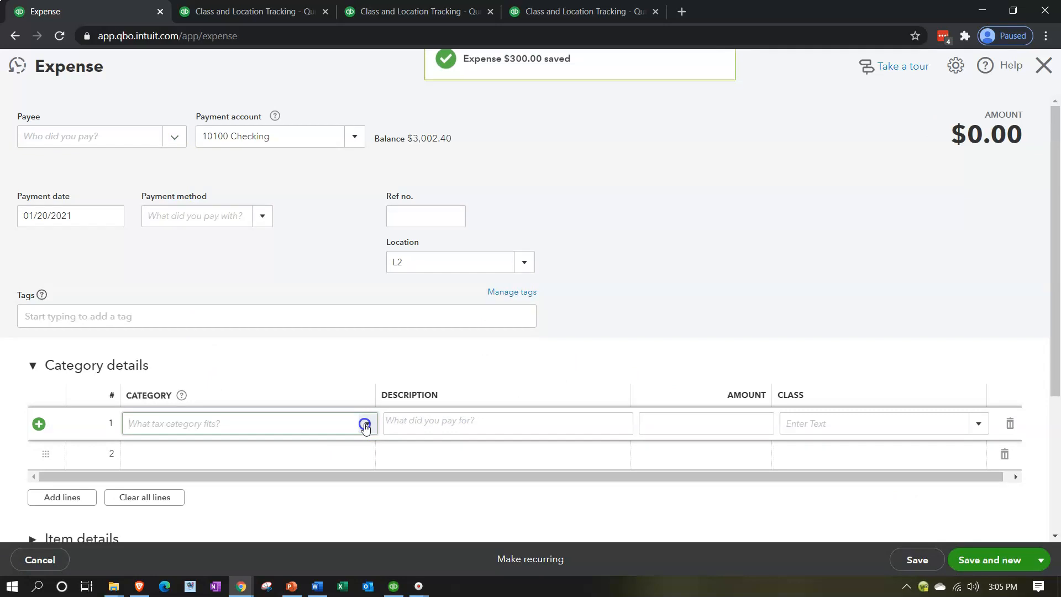
left_click(260, 271)
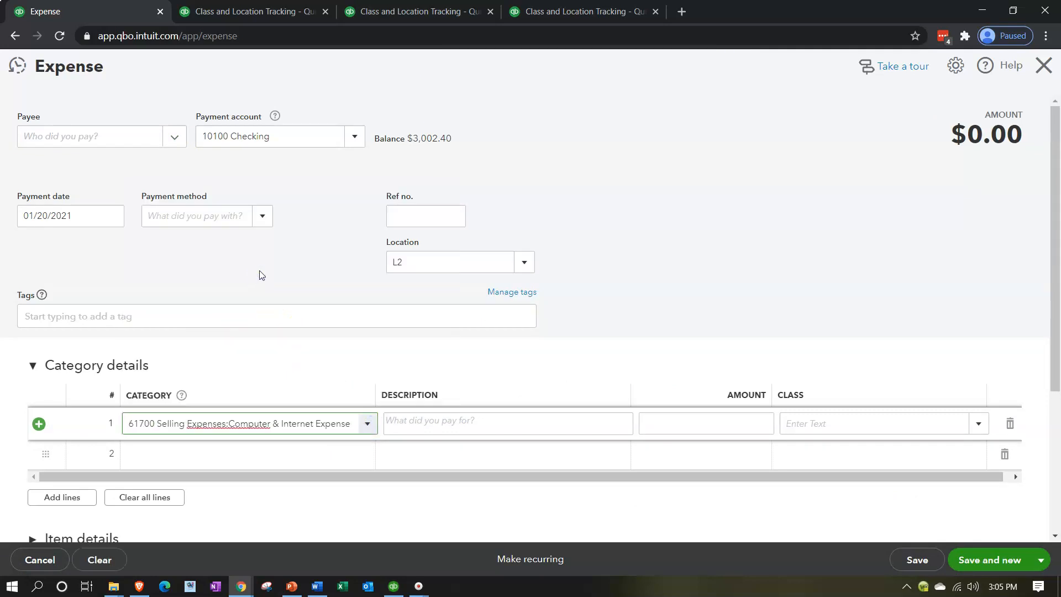
left_click(387, 429)
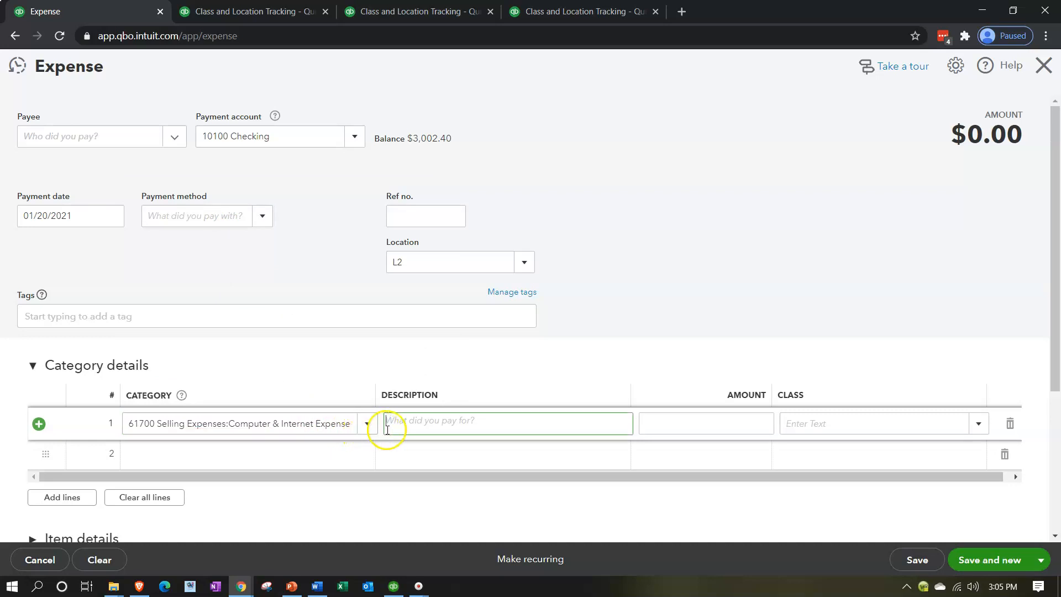
key("Tab")
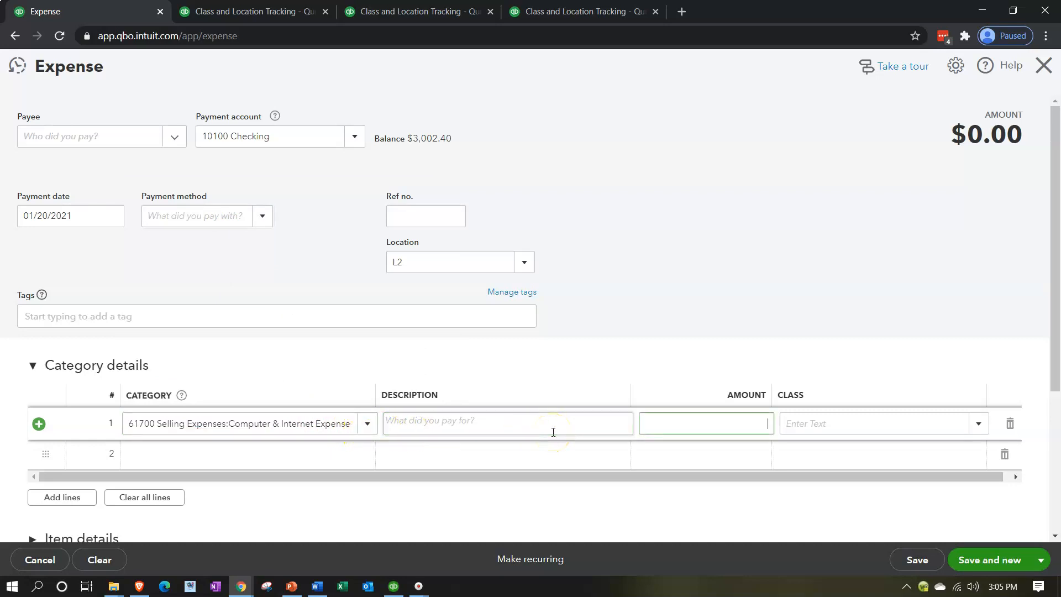
key("Tab")
type("D")
key("Down")
key("Tab")
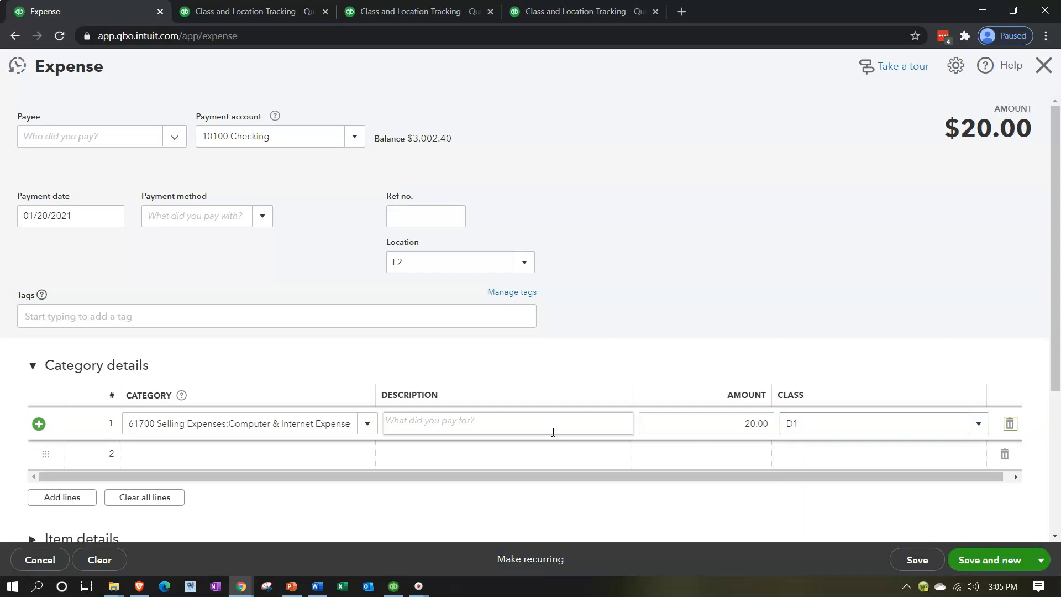
Step: Fill the second line with category 61700 Selling Expenses:Computer & Internet Expenses, amount 110 and class D2, and save the expense, starting a new one
key("Tab")
type("617")
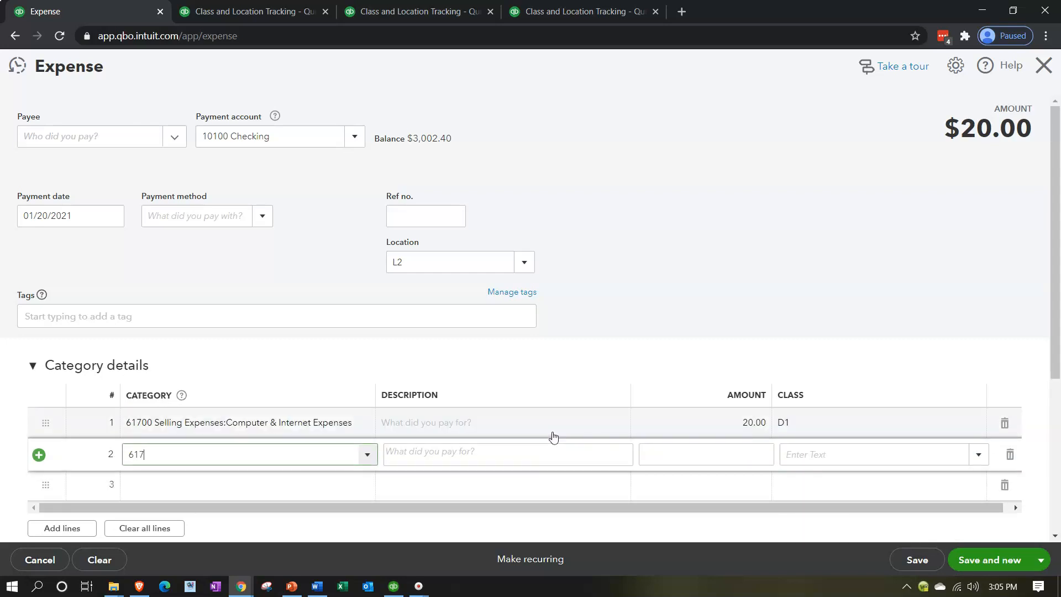
type("00")
key("Down")
key("Tab")
key("Tab")
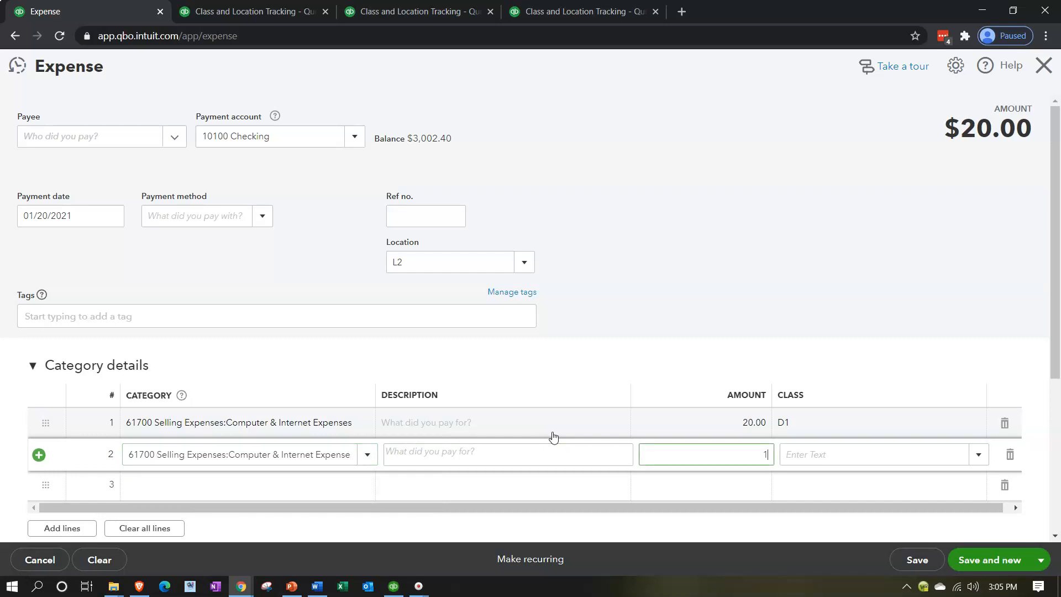
type("110")
key("Tab")
type("d")
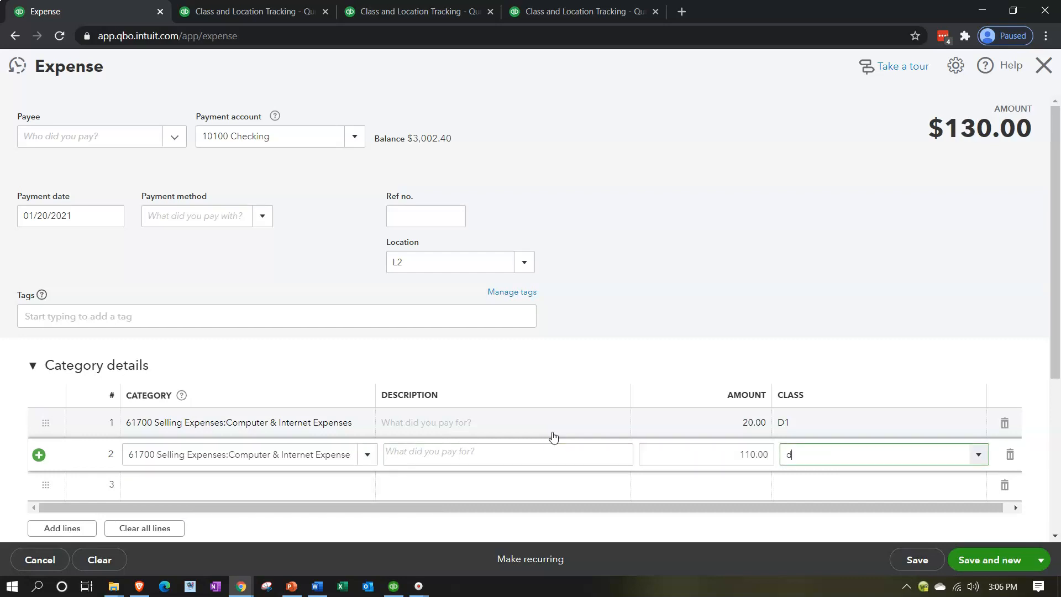
type("2")
key("Tab")
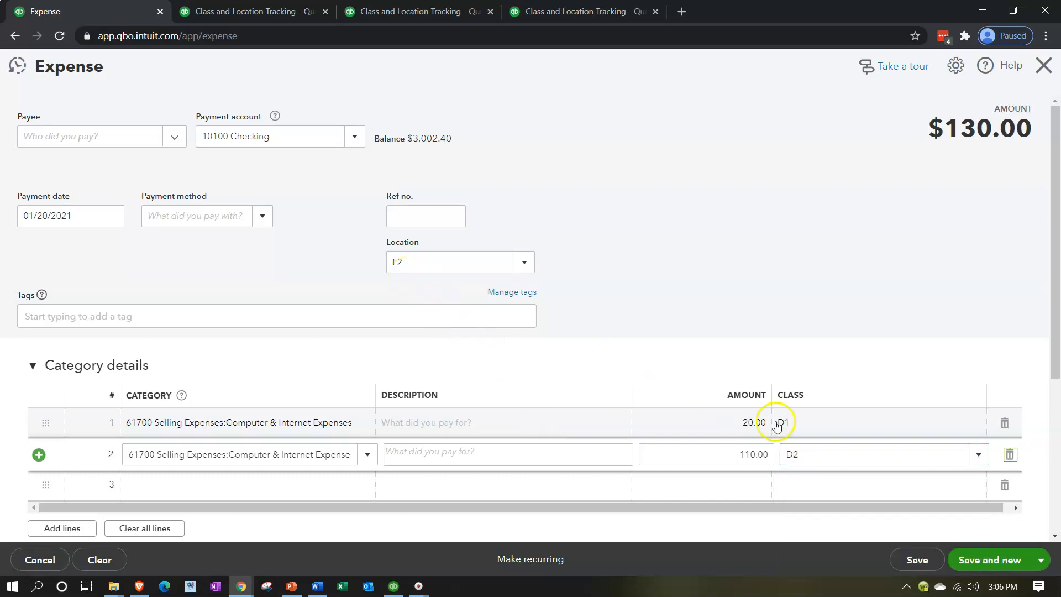
left_click(984, 562)
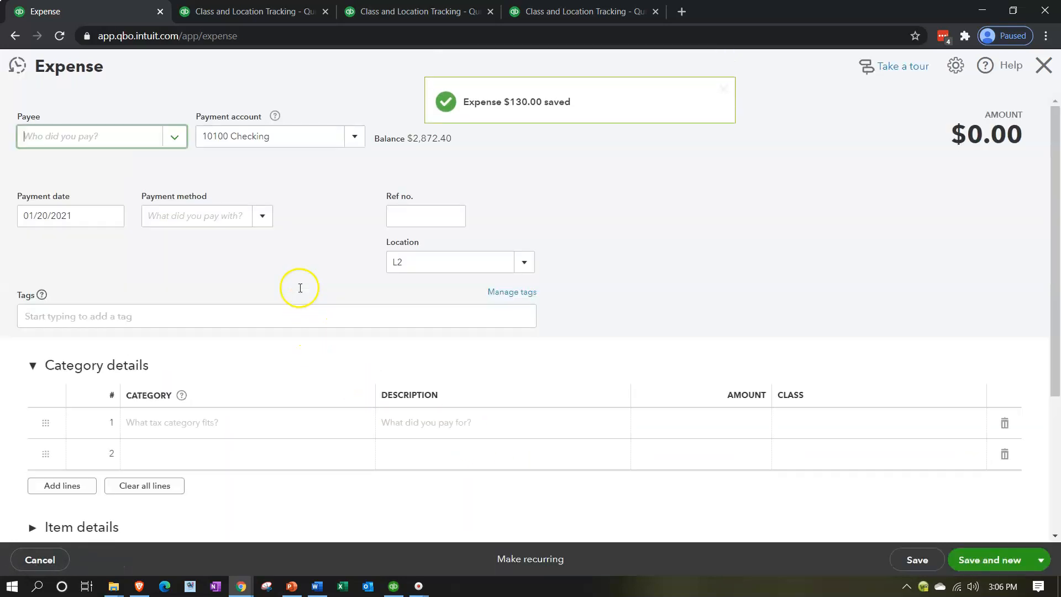
Step: Fill the new expense's first line with category 70400 Administrative Expenses:Bank Charges & Fees, amount 30 and class D1
left_click(355, 429)
left_click(367, 427)
scroll(320, 346, "down", 4)
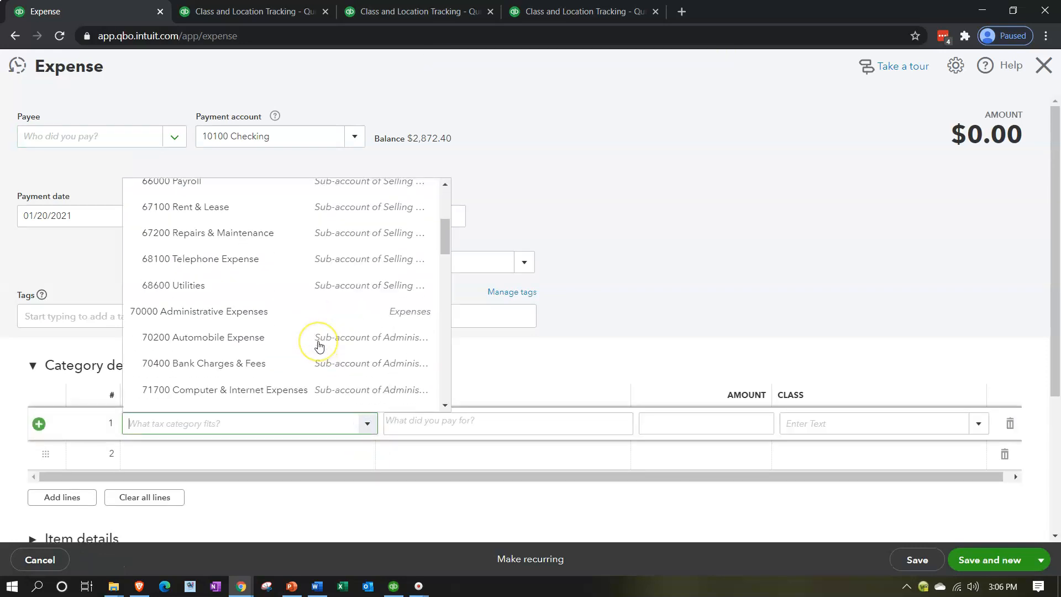
scroll(320, 347, "down", 2)
left_click(244, 277)
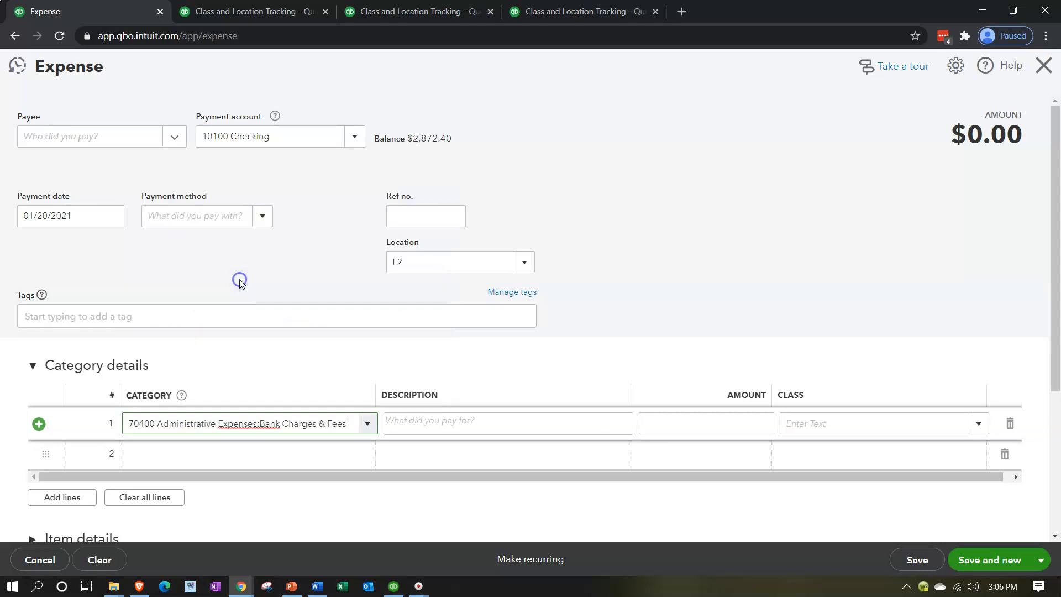
key("Tab")
key("Tab")
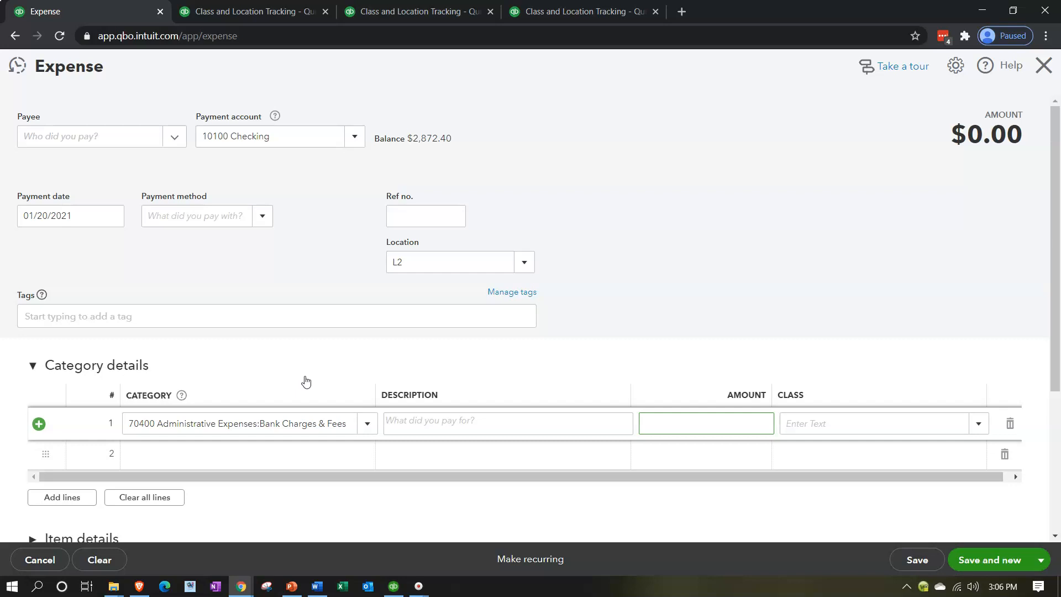
key("Tab")
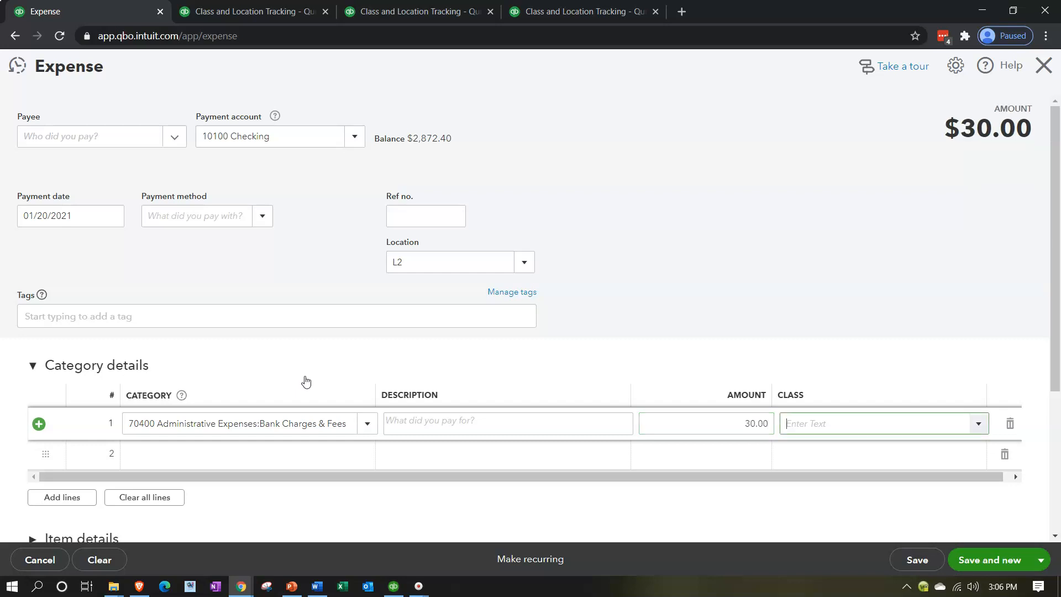
type("d")
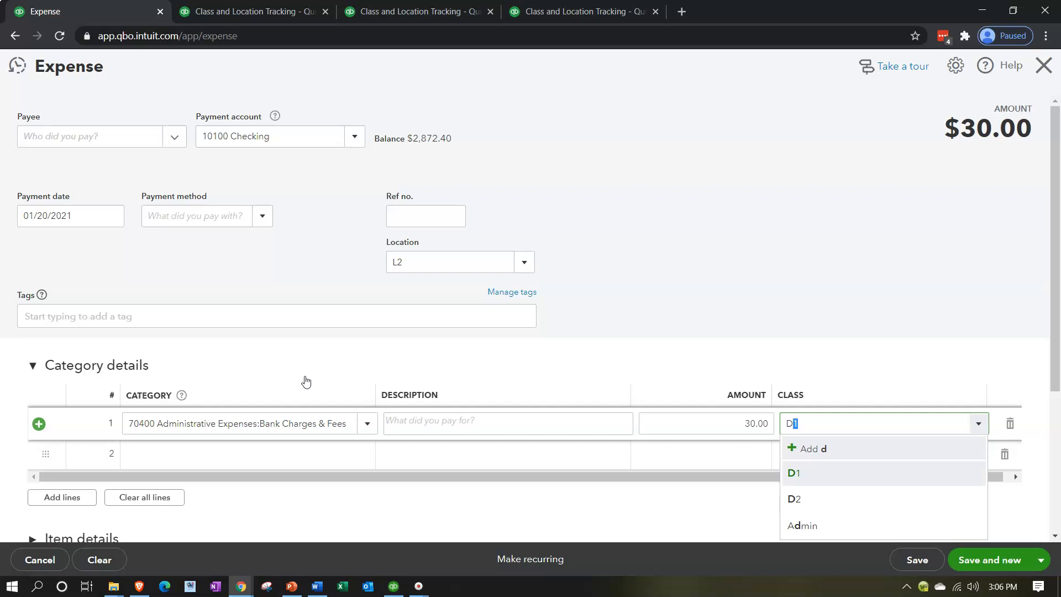
key("Return")
Step: Fill the second line with category 70400 Administrative Expenses:Bank Charges & Fees, amount 60 and class D2, and save the expense, starting a new one
key("Tab")
type("70400")
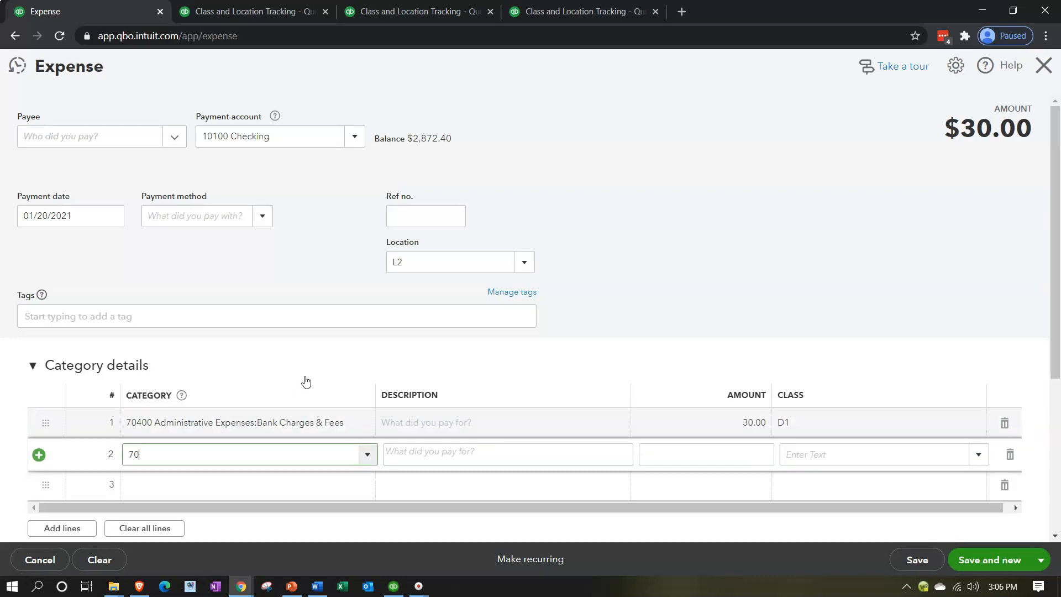
key("Tab")
key("Tab")
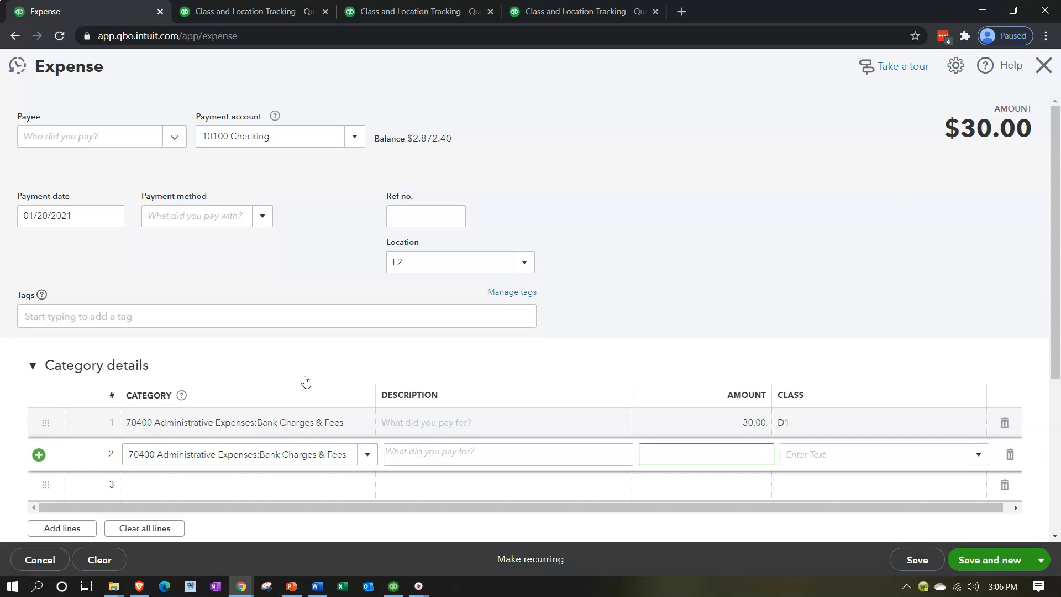
key("Tab")
type("d")
key("Down")
key("Down")
key("Return")
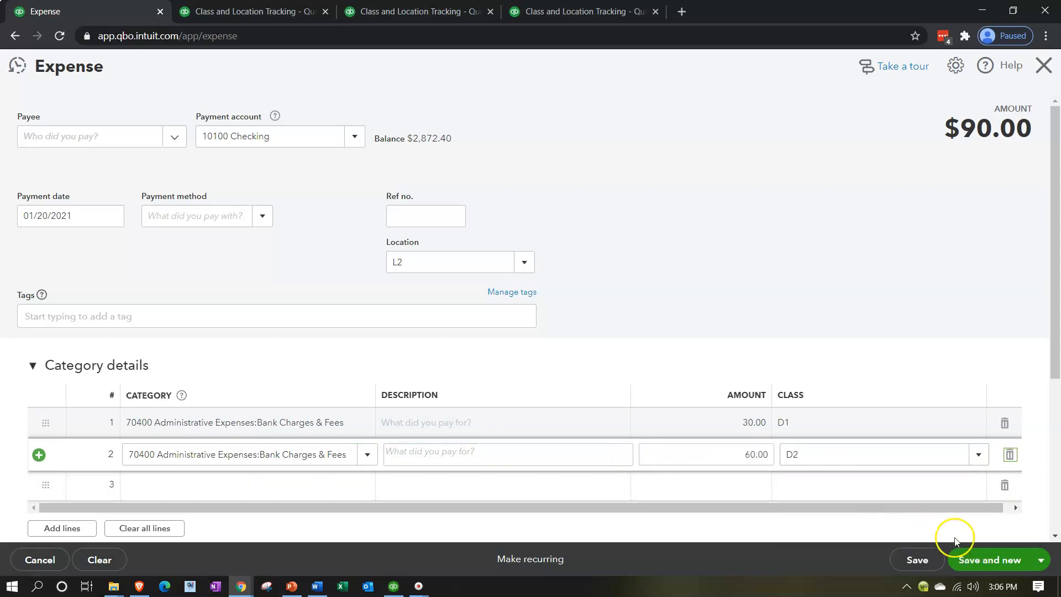
left_click(991, 558)
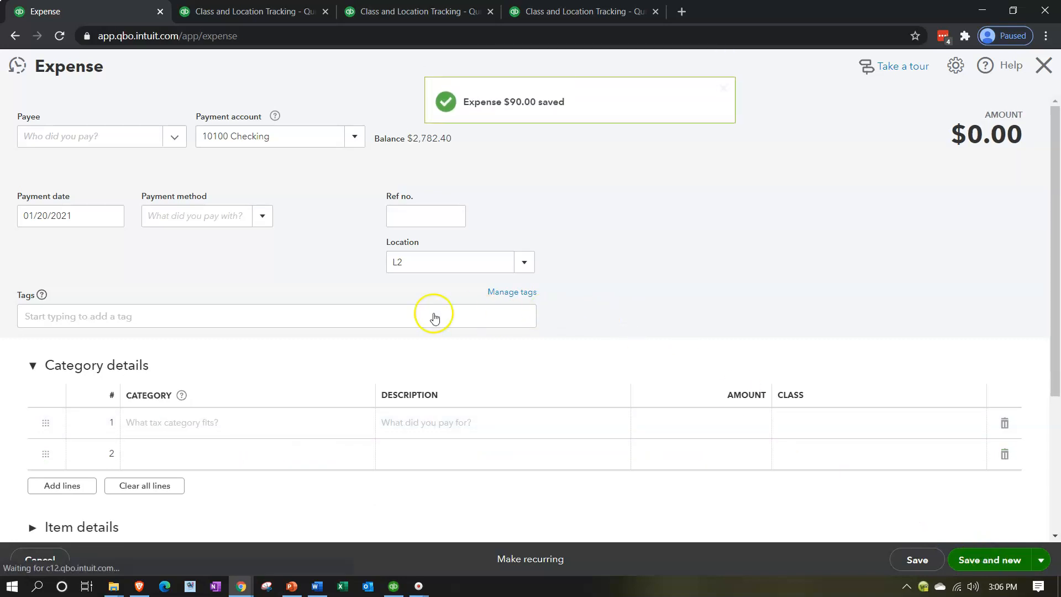
Step: Fill the new expense's first line with category 64300 Selling Expenses:Meals & Entertainment, amount 570 and class D2
scroll(263, 339, "down", 1)
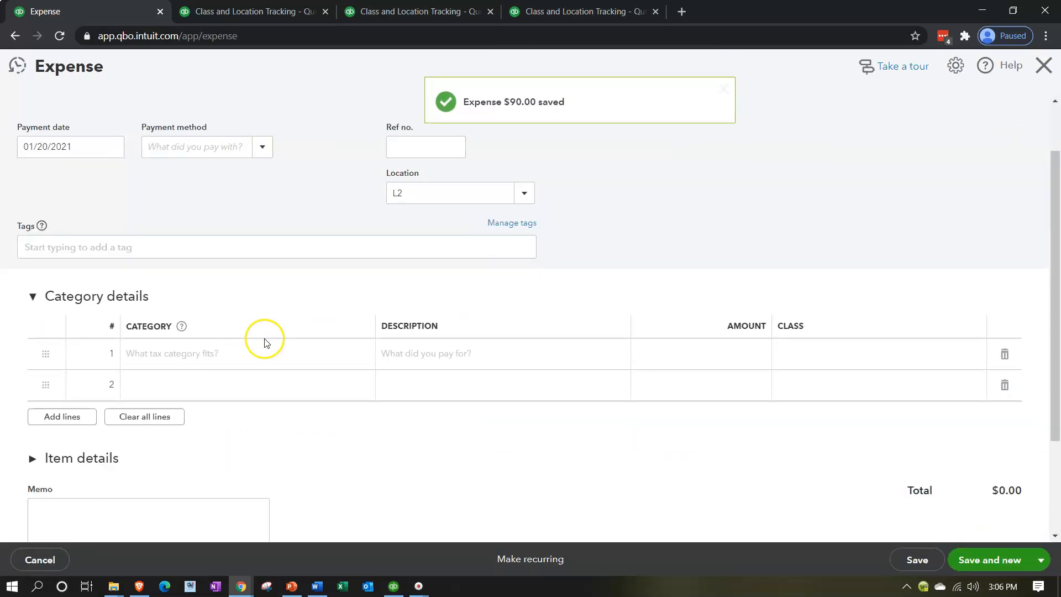
left_click(350, 359)
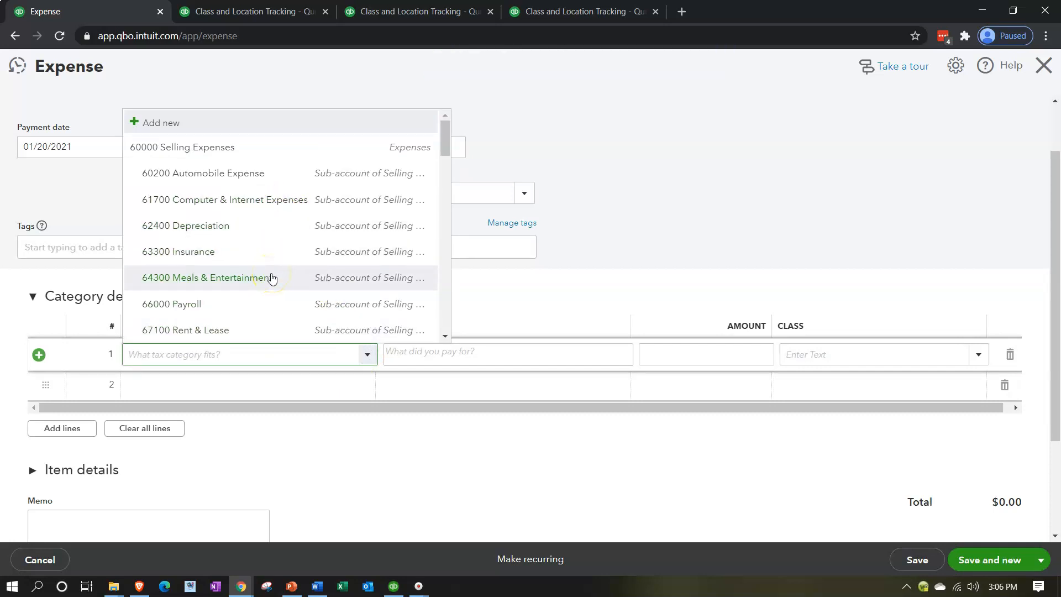
left_click(271, 278)
key("Tab")
key("Tab")
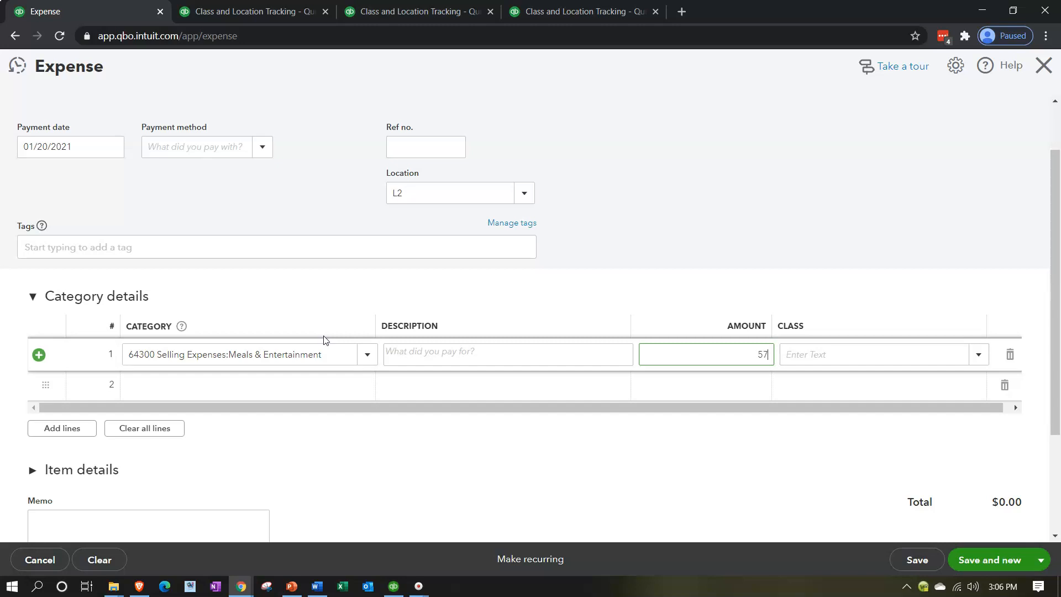
key("Tab")
type("d")
key("Down")
key("Down")
key("Tab")
key("Tab")
key("Tab")
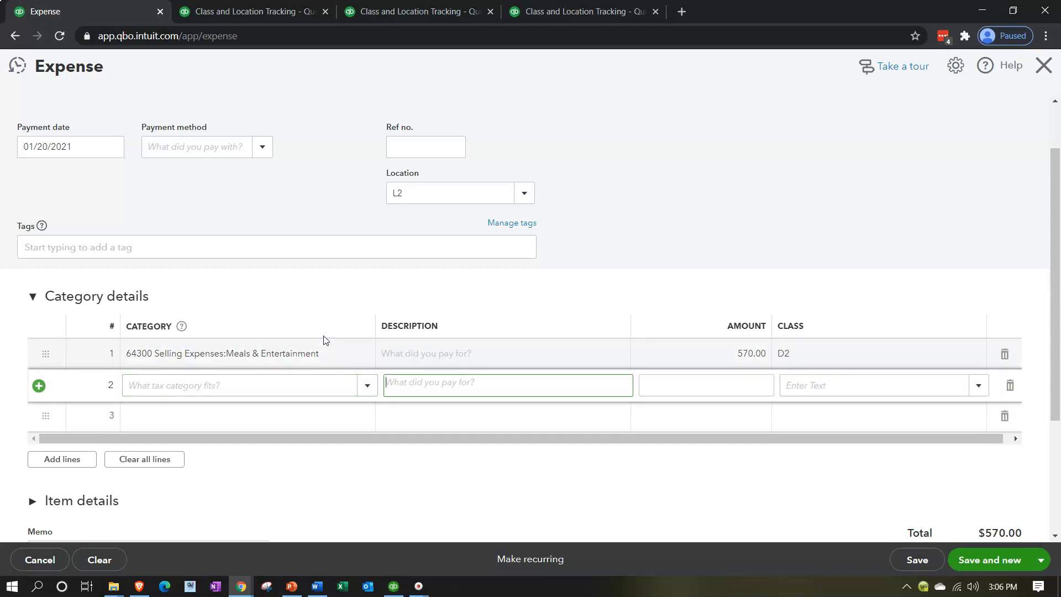
Step: Fill the second line with category 64300 Selling Expenses:Meals & Entertainment, amount 1,060 and class D2, and save and close the expense
left_click(187, 384)
type("647300")
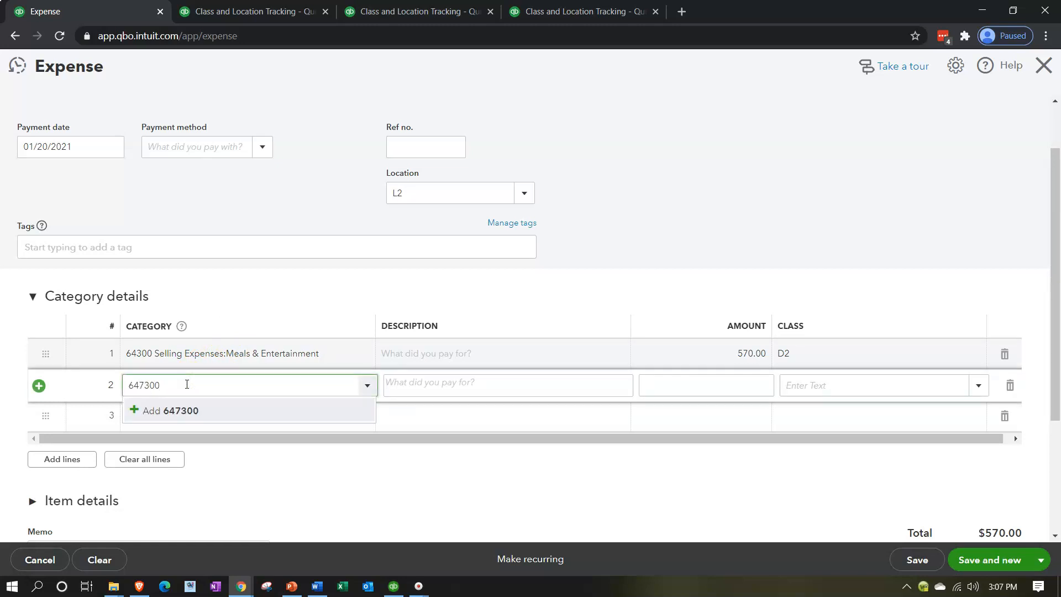
type("300")
key("Tab")
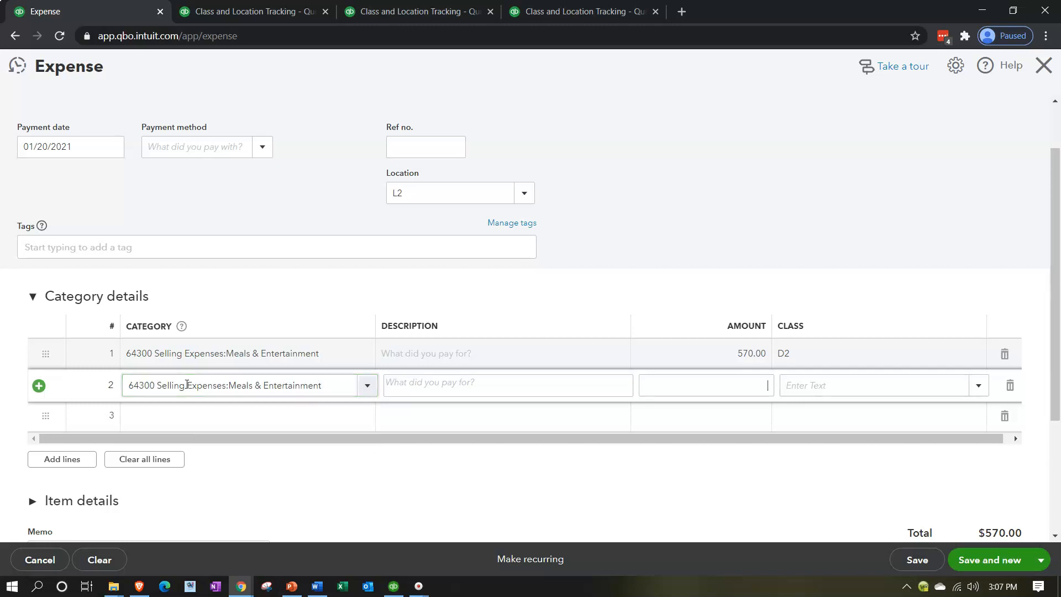
type("1,060")
key("Tab")
type("d")
key("Down")
key("Down")
key("Tab")
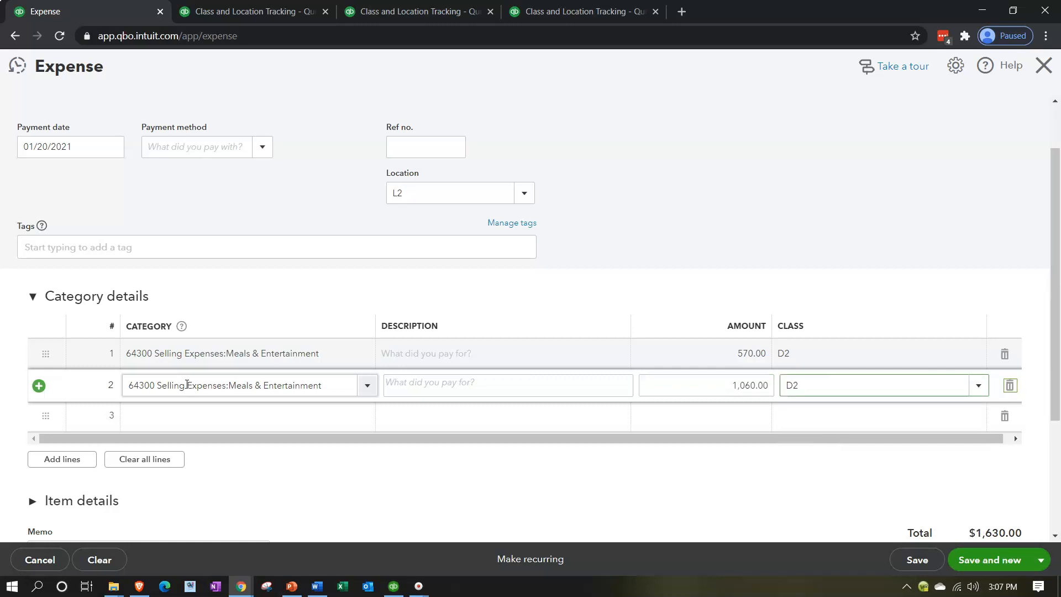
left_click(1041, 560)
left_click(990, 537)
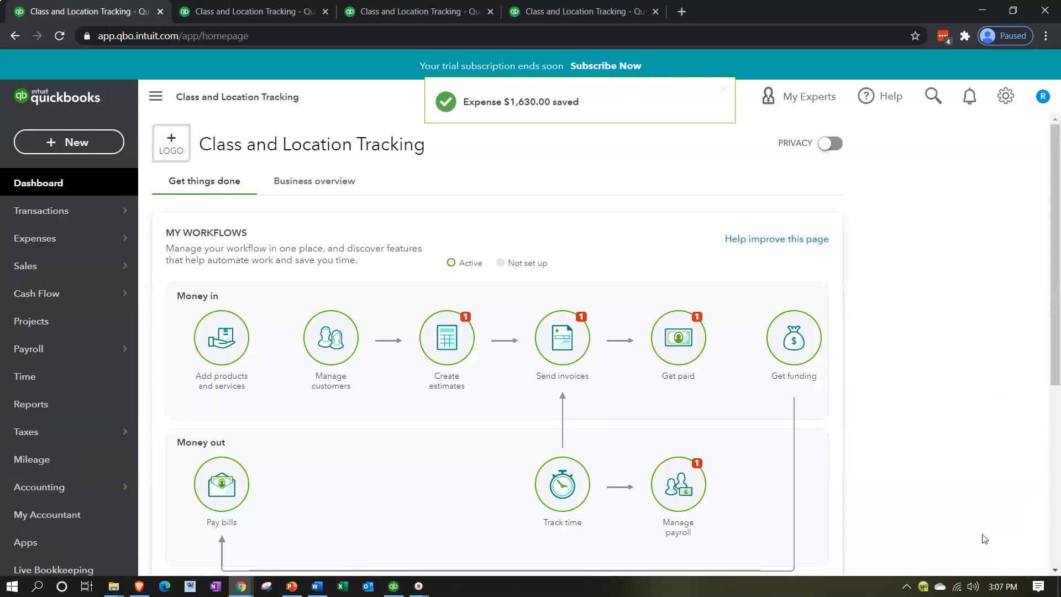
Step: Rerun the Profit and Loss by Location report for January to December 2021 and view its L1 and L2 columns
left_click(245, 11)
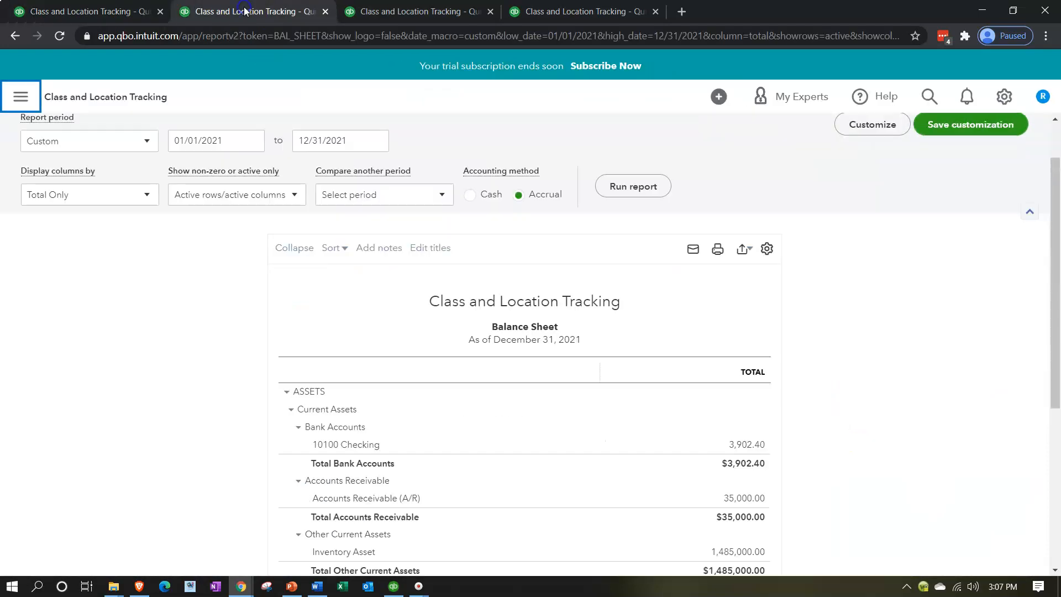
left_click(399, 12)
scroll(267, 386, "up", 5)
left_click(632, 243)
scroll(298, 425, "down", 3)
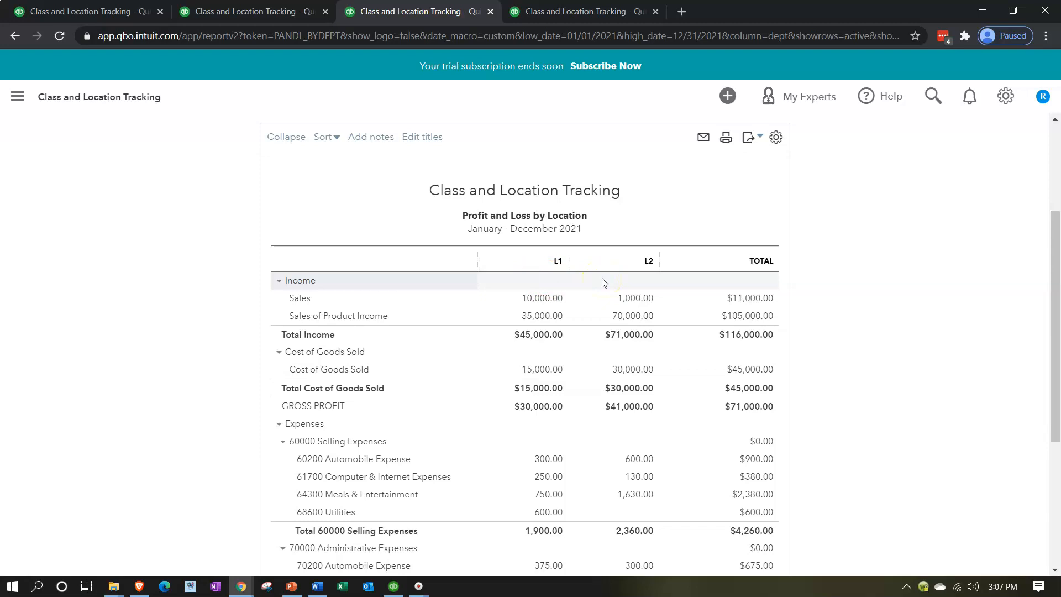
Step: Examine the L1 and L2 columns of the Profit and Loss by Location report from income down to net income
scroll(604, 282, "down", 1)
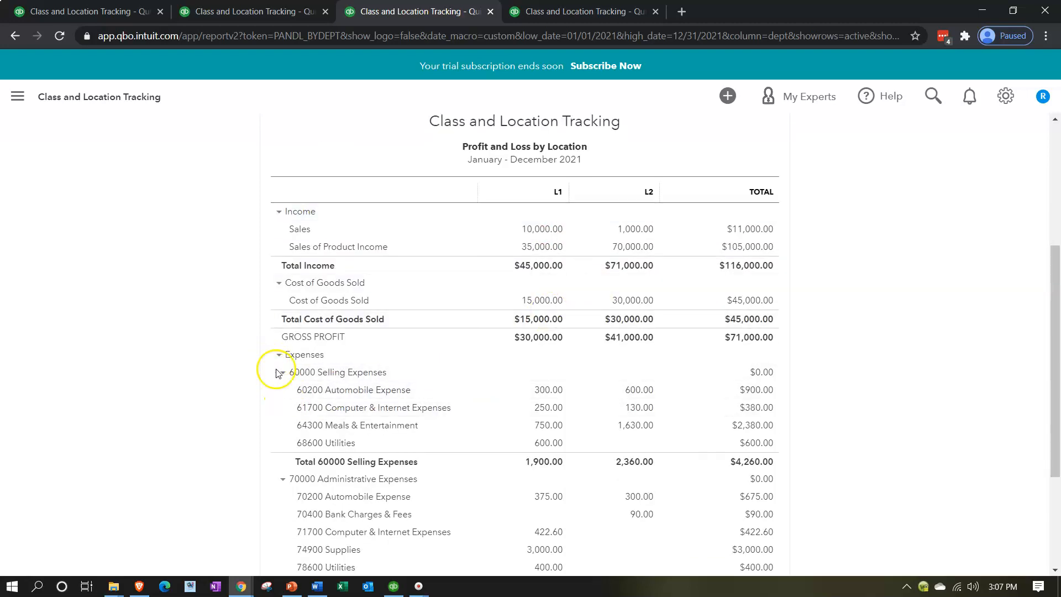
scroll(269, 476, "down", 2)
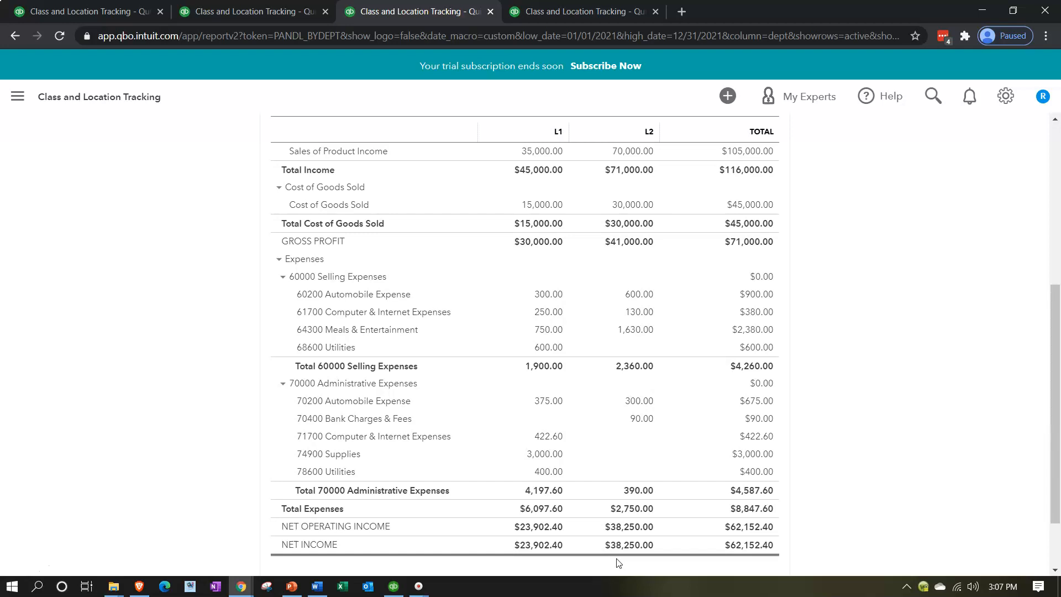
scroll(706, 421, "up", 5)
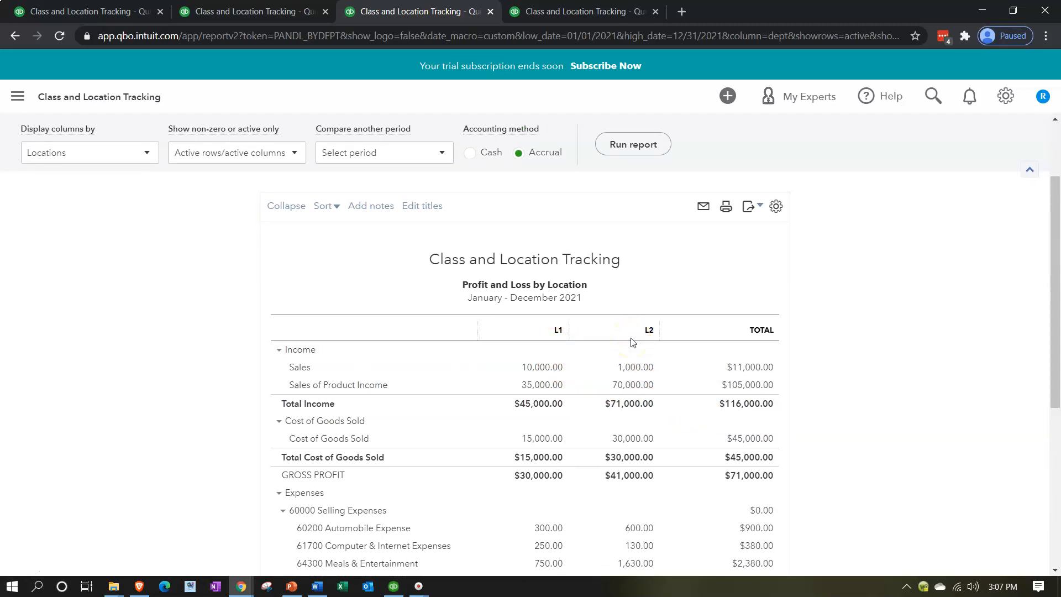
scroll(634, 343, "down", 2)
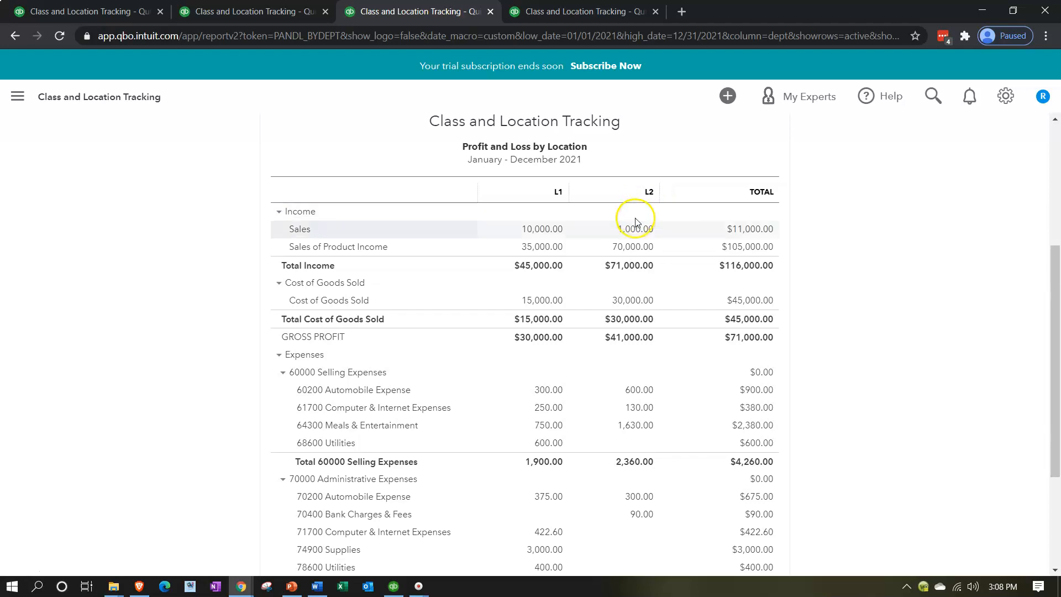
Step: Filter the Profit and Loss by Location report to class D1, run it, and review the L1 and L2 columns
scroll(636, 228, "up", 3)
scroll(636, 233, "up", 1)
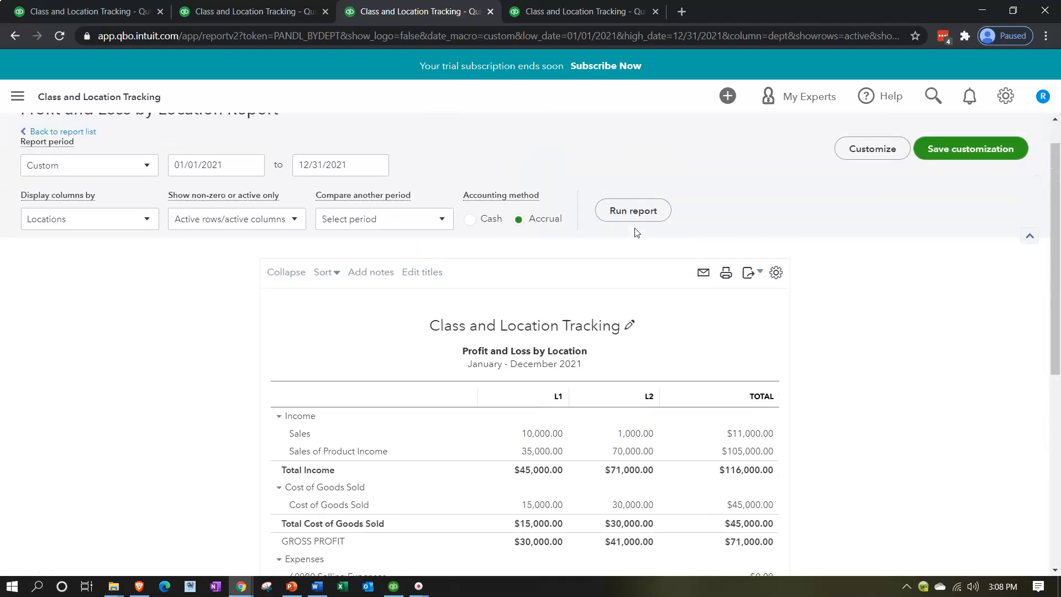
left_click(857, 156)
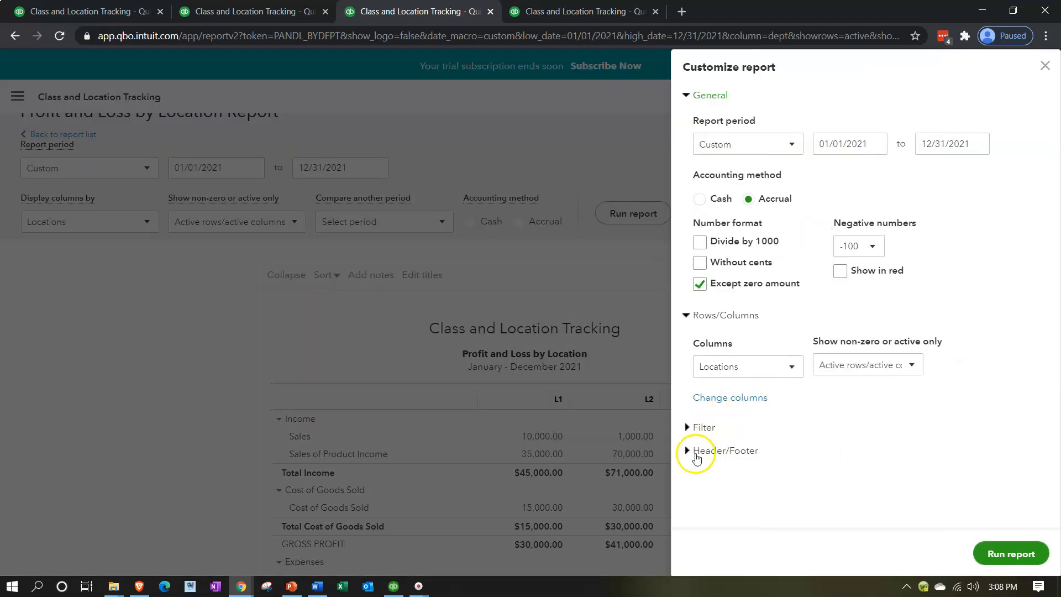
left_click(687, 428)
scroll(721, 397, "down", 4)
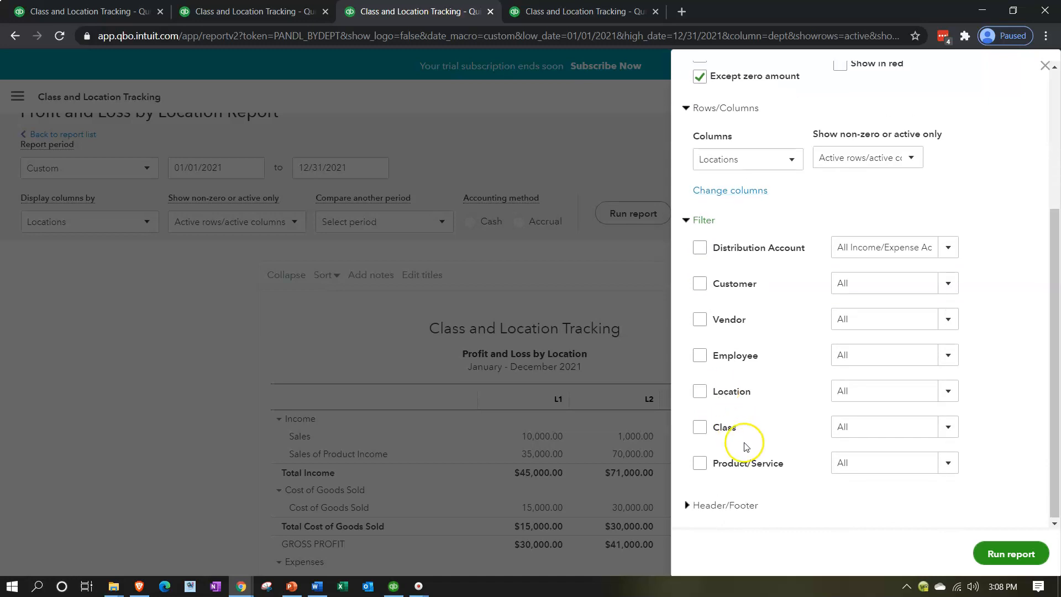
left_click(938, 388)
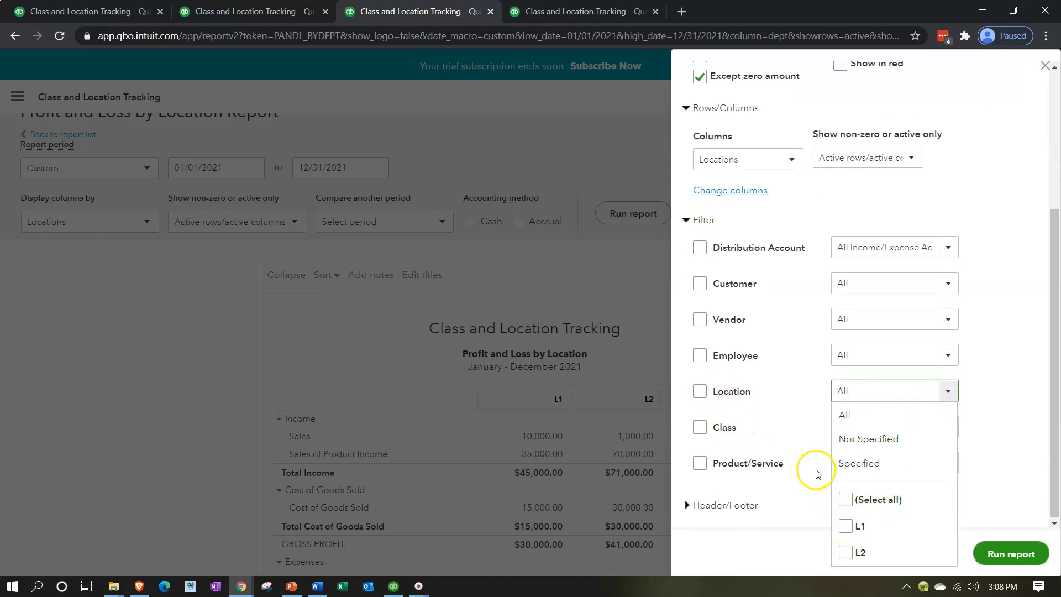
left_click(983, 386)
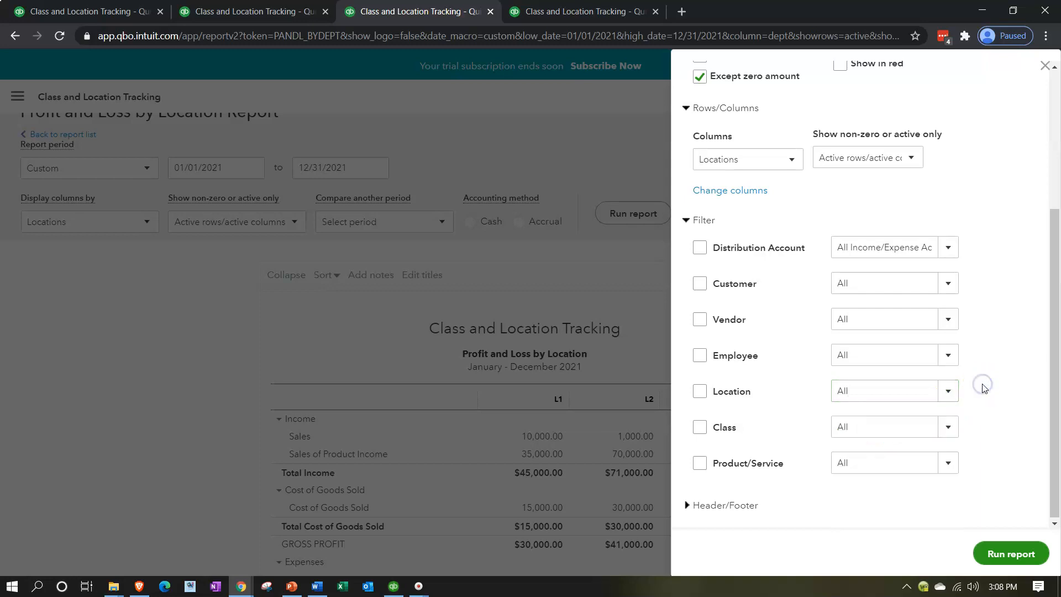
left_click(948, 427)
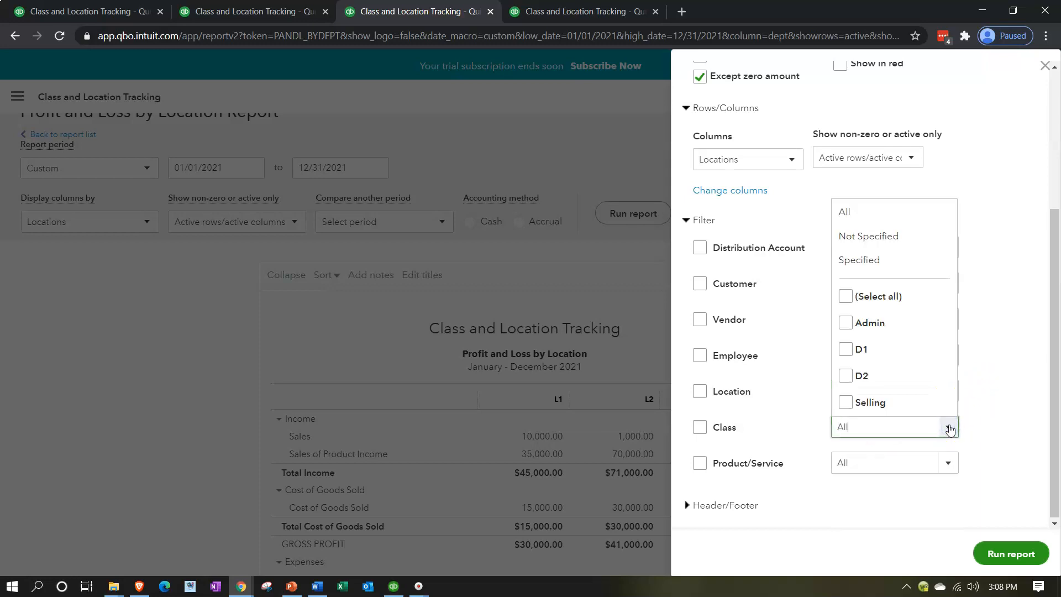
left_click(848, 354)
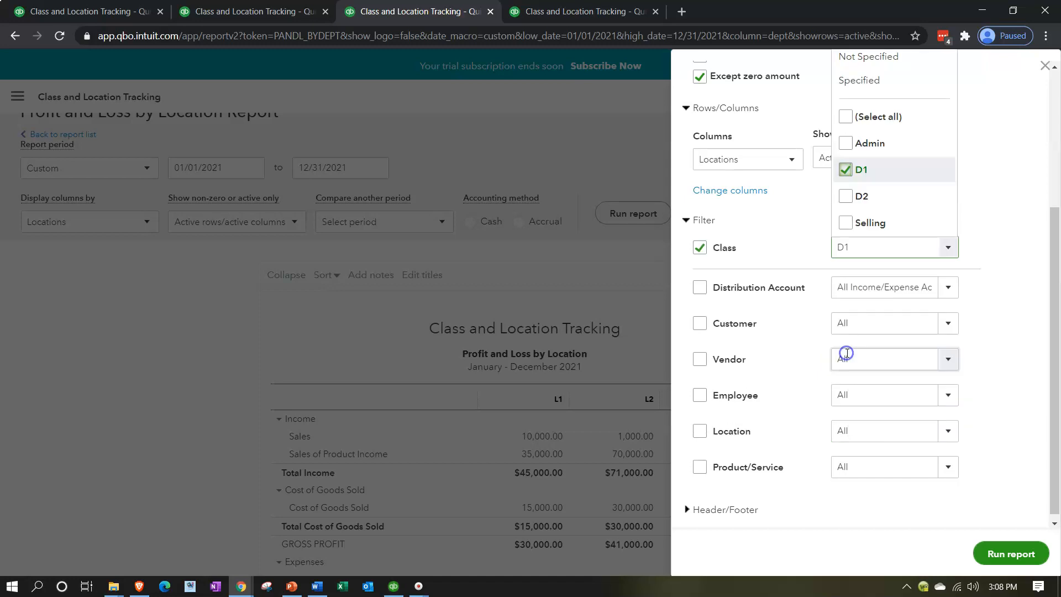
left_click(1019, 555)
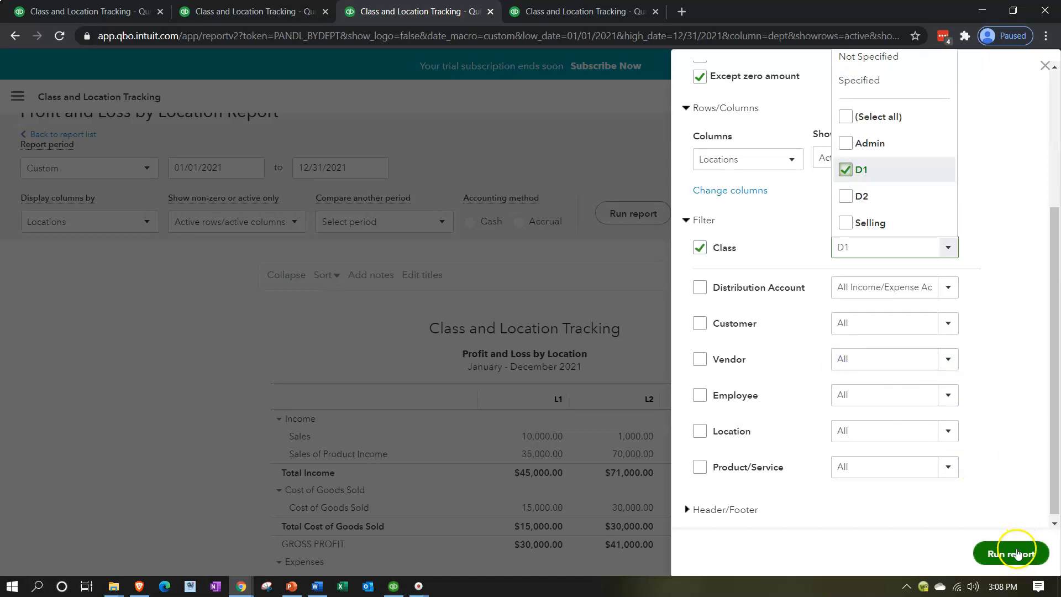
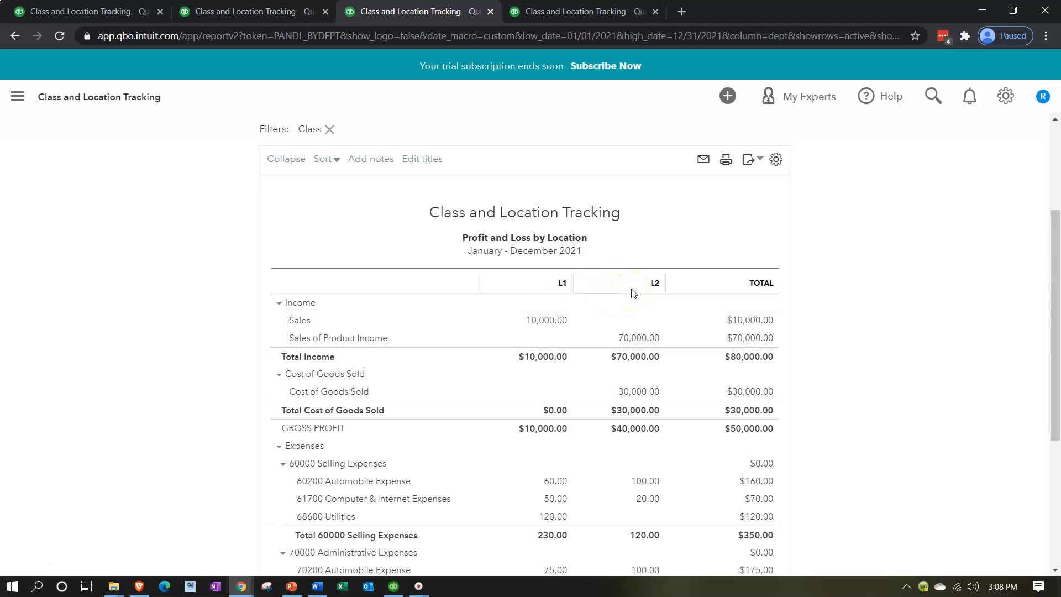
scroll(634, 293, "down", 4)
left_click(629, 309)
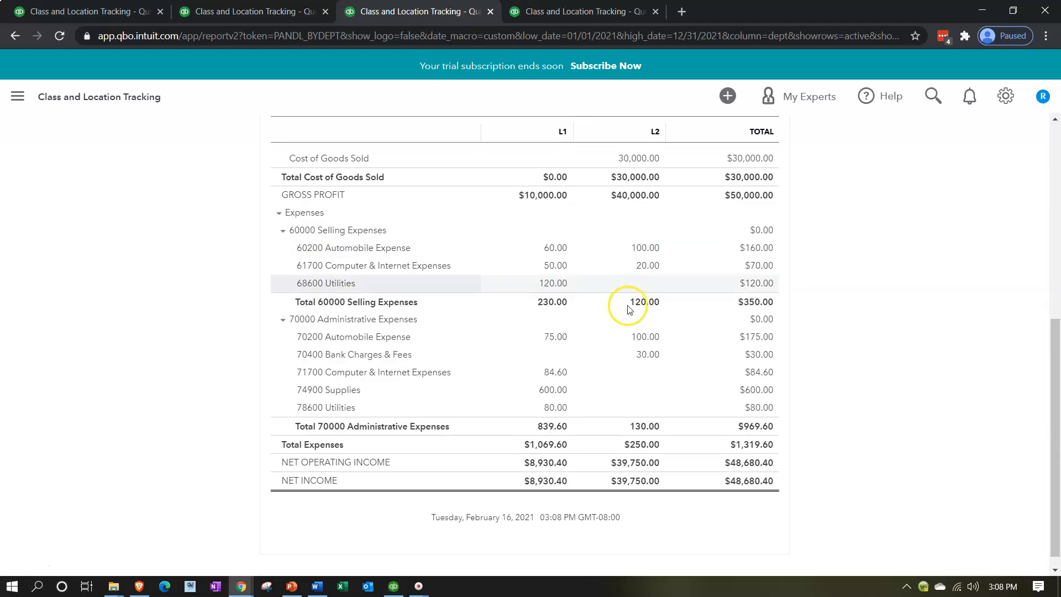
Step: Change the location report's class filter to D2 only, rerun it, and review the L1 and L2 columns
scroll(629, 311, "up", 7)
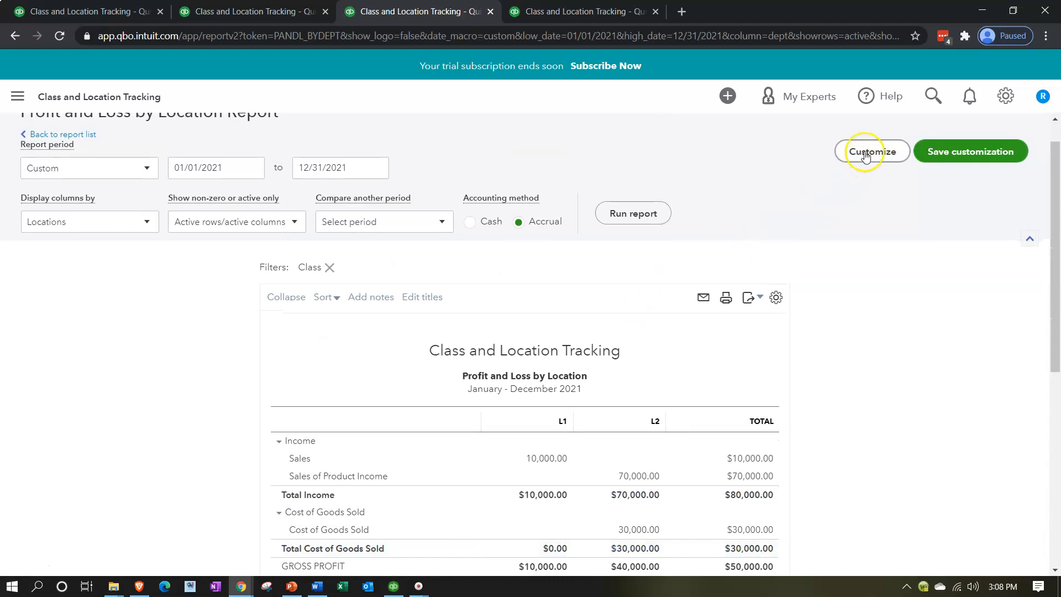
left_click(866, 156)
scroll(929, 360, "down", 1)
left_click(942, 389)
left_click(847, 337)
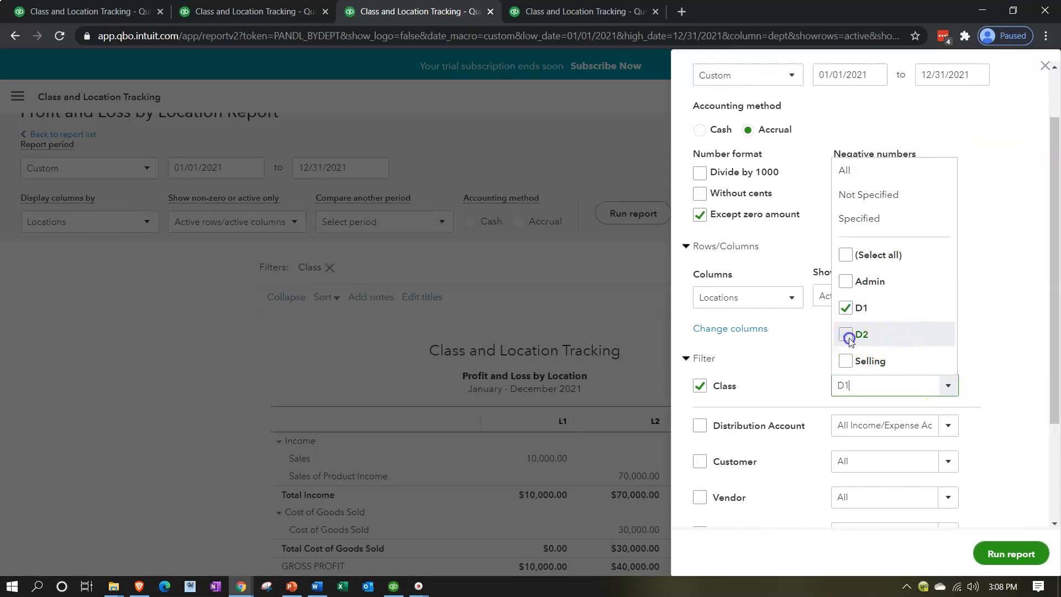
left_click(846, 309)
left_click(989, 303)
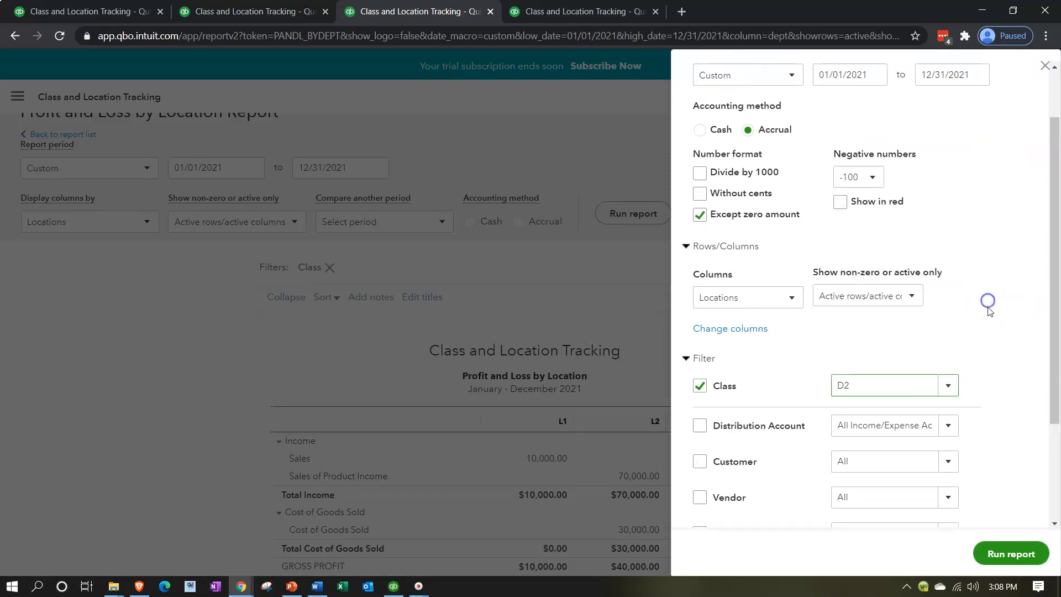
left_click(1014, 554)
scroll(1016, 550, "down", 2)
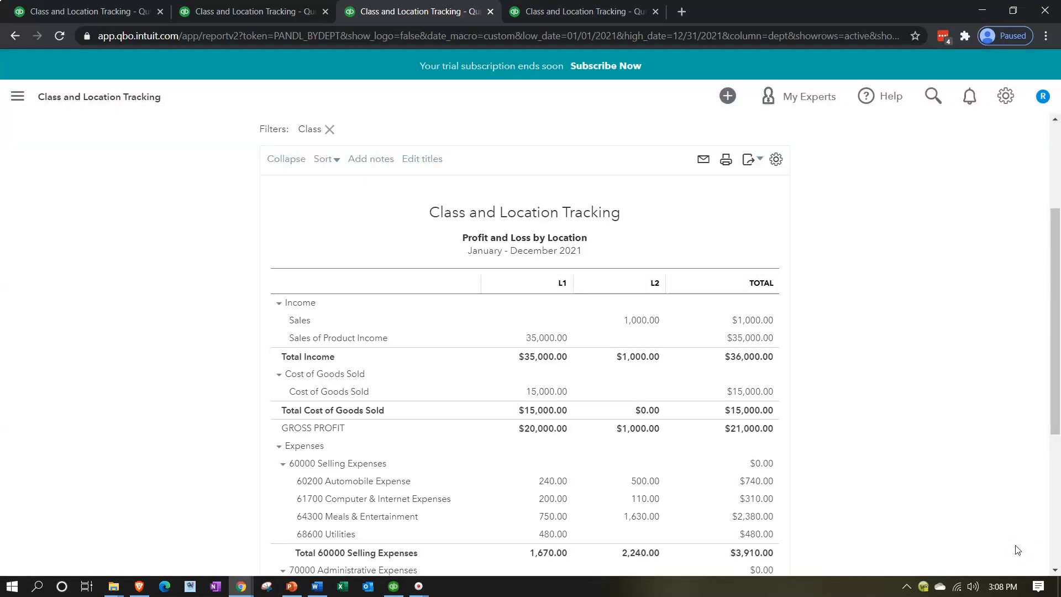
scroll(628, 331, "down", 1)
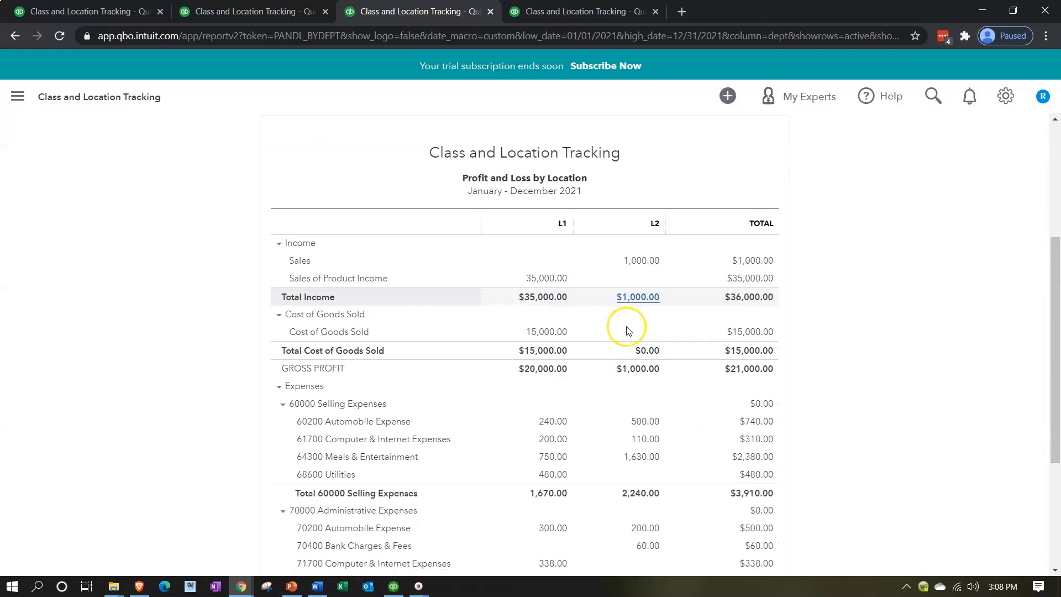
scroll(629, 331, "down", 3)
scroll(628, 330, "up", 3)
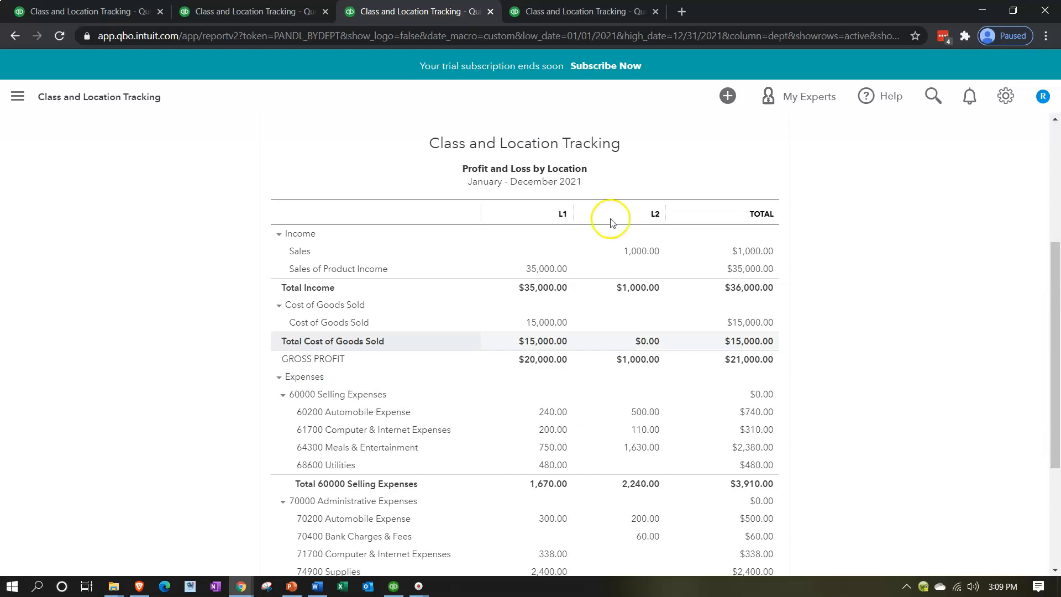
Step: Switch to the Profit and Loss by Class report, rerun it for January to December 2021, and view the D1 and D2 columns
left_click(570, 17)
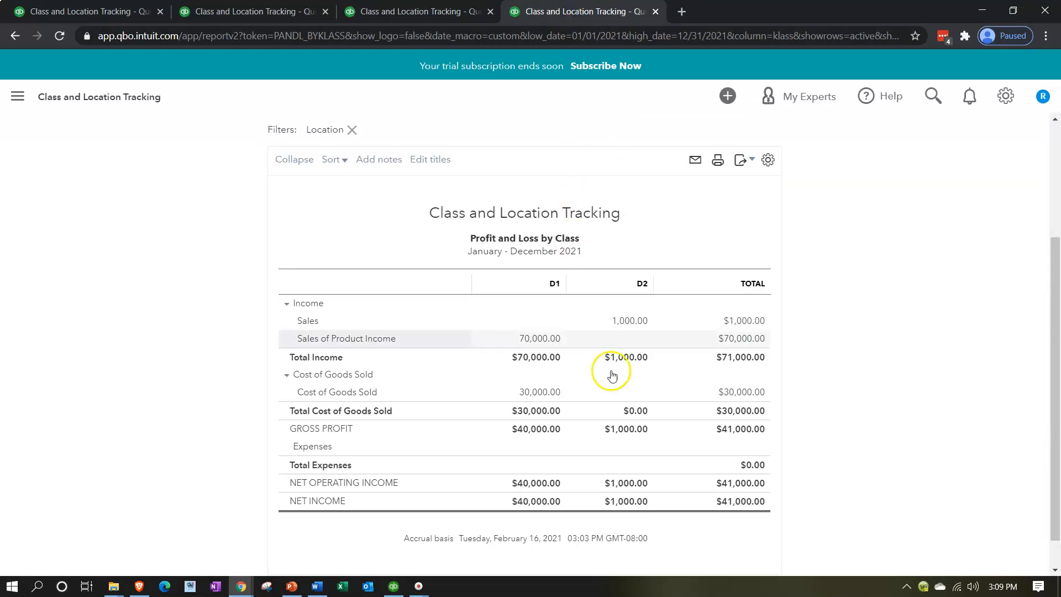
scroll(614, 395, "up", 3)
left_click(647, 250)
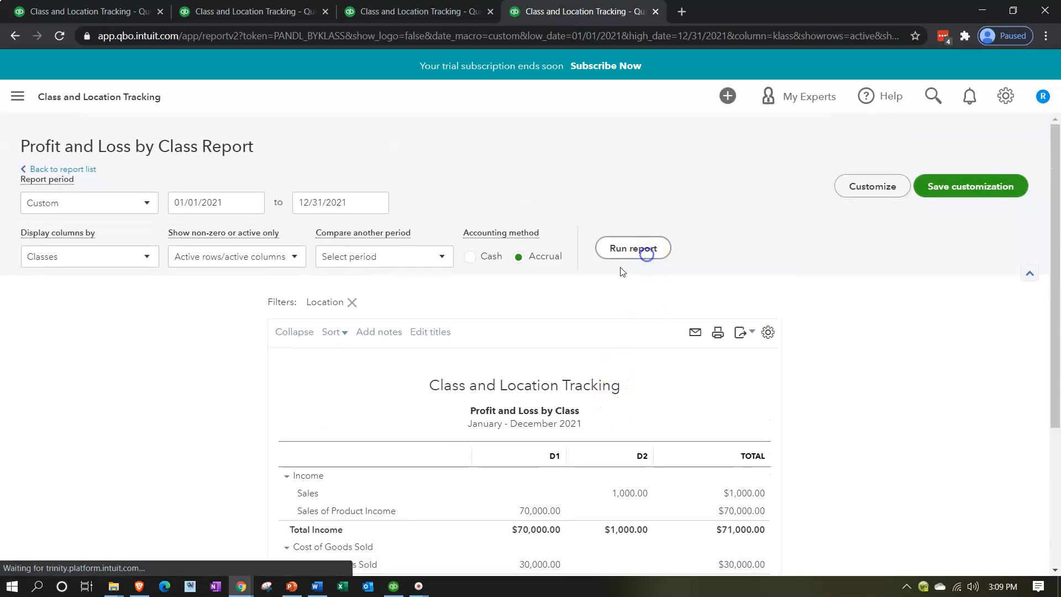
scroll(265, 455, "down", 3)
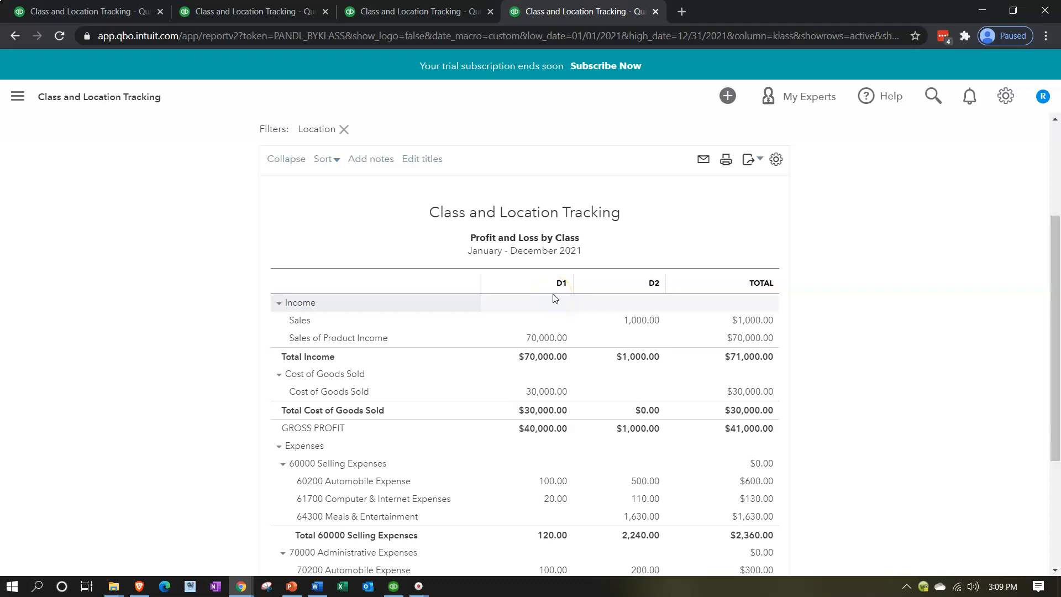
left_click(660, 300)
Step: Deselect L2 in the class report's location filter, rerun the report, and view the figures by class
scroll(608, 311, "up", 3)
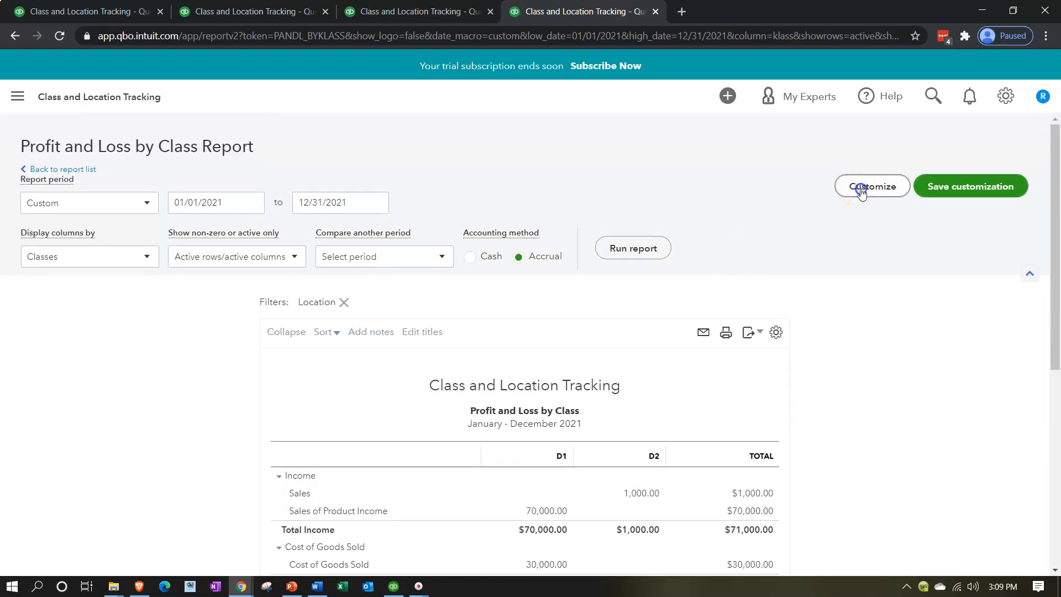
left_click(861, 188)
scroll(791, 317, "down", 3)
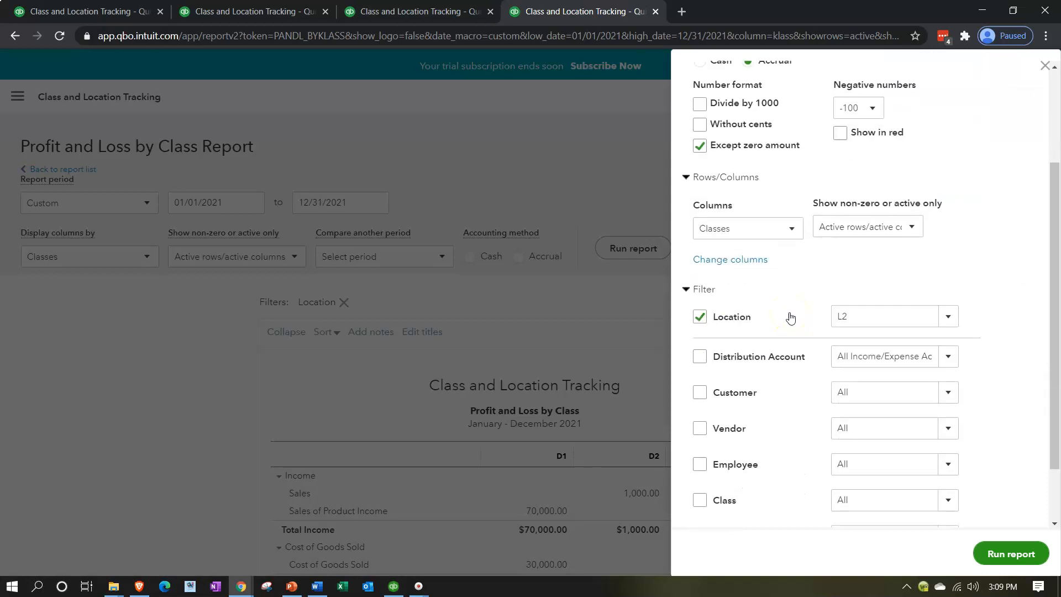
left_click(948, 317)
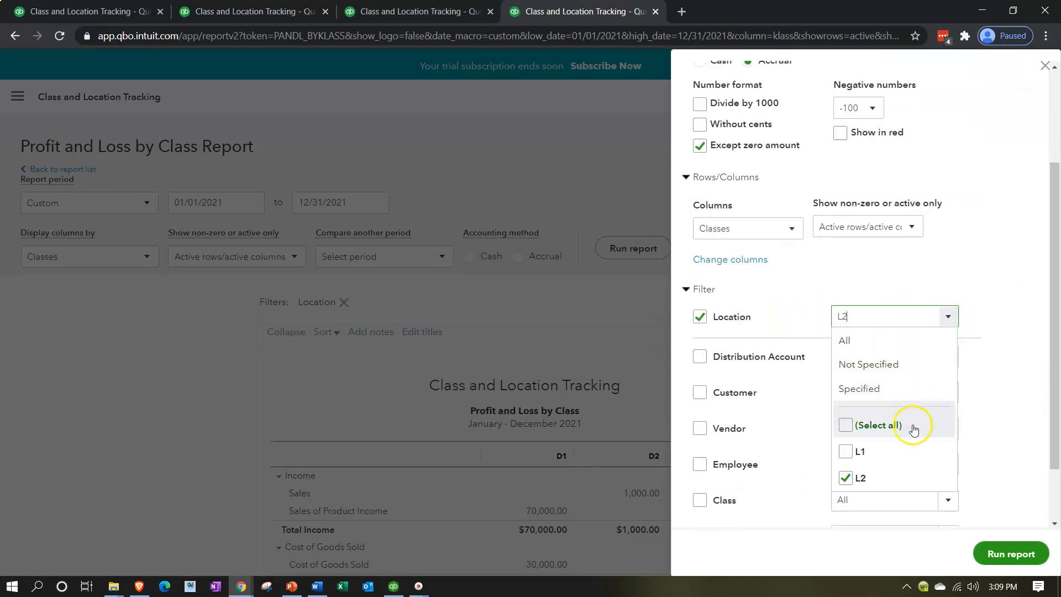
left_click(849, 477)
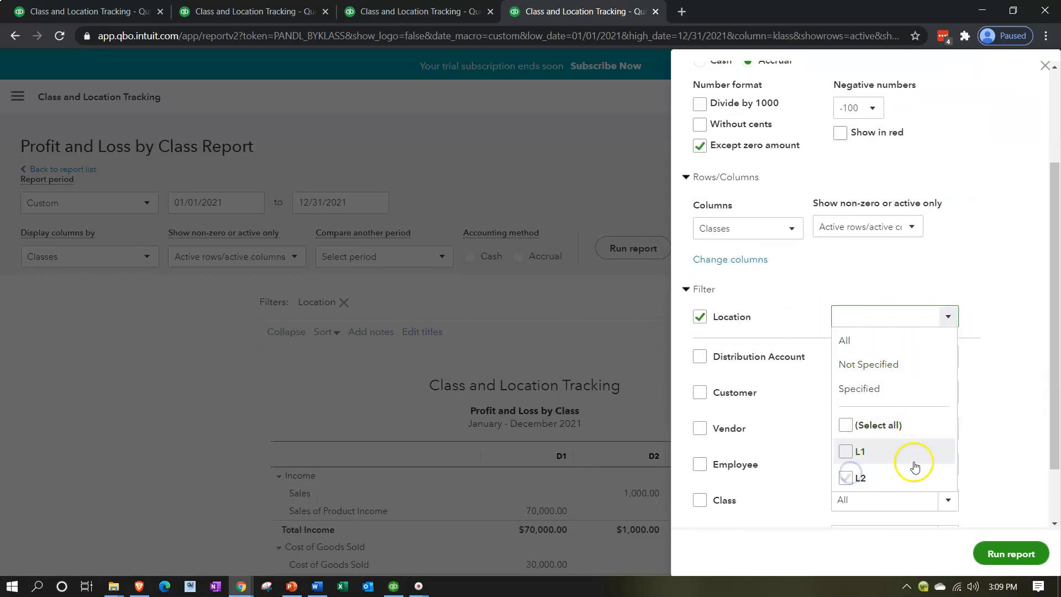
left_click(996, 459)
left_click(1006, 547)
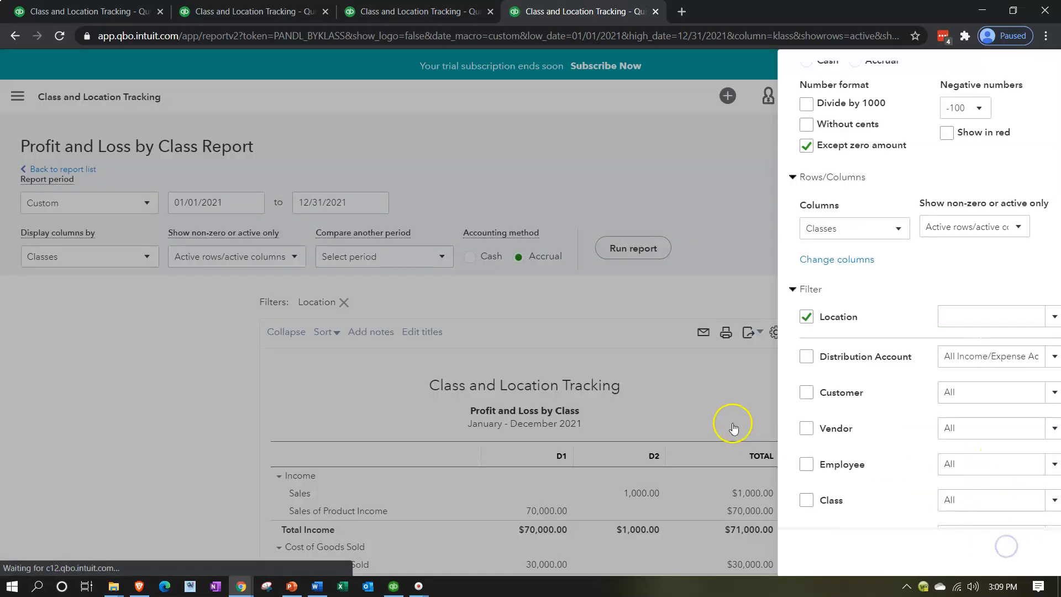
scroll(663, 420, "down", 3)
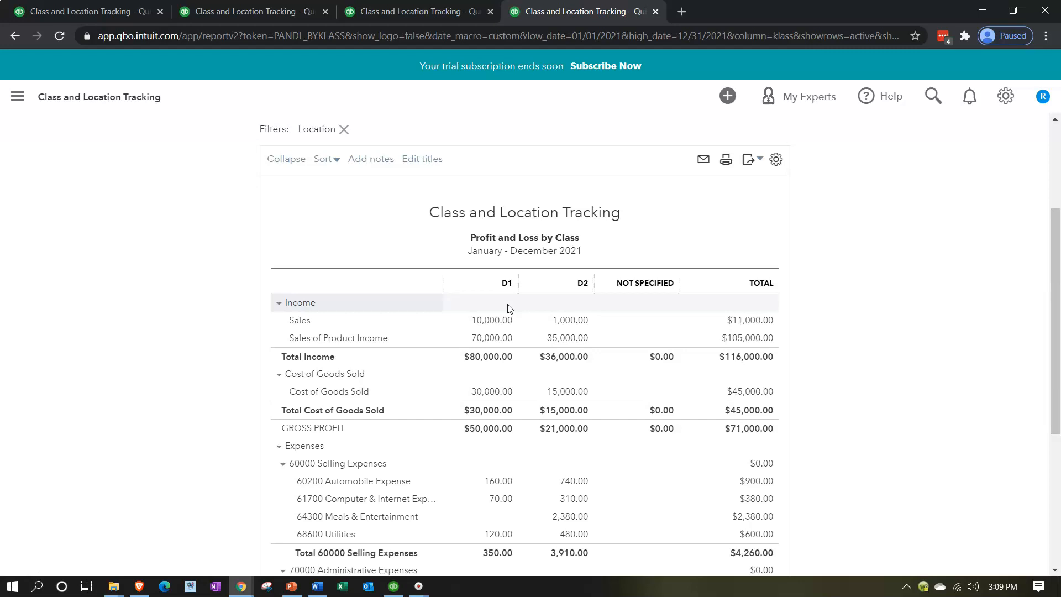
Step: Filter the Profit and Loss by Class report to location L1, run it, and review the D1 and D2 columns
scroll(510, 307, "up", 3)
left_click(856, 191)
scroll(818, 265, "down", 3)
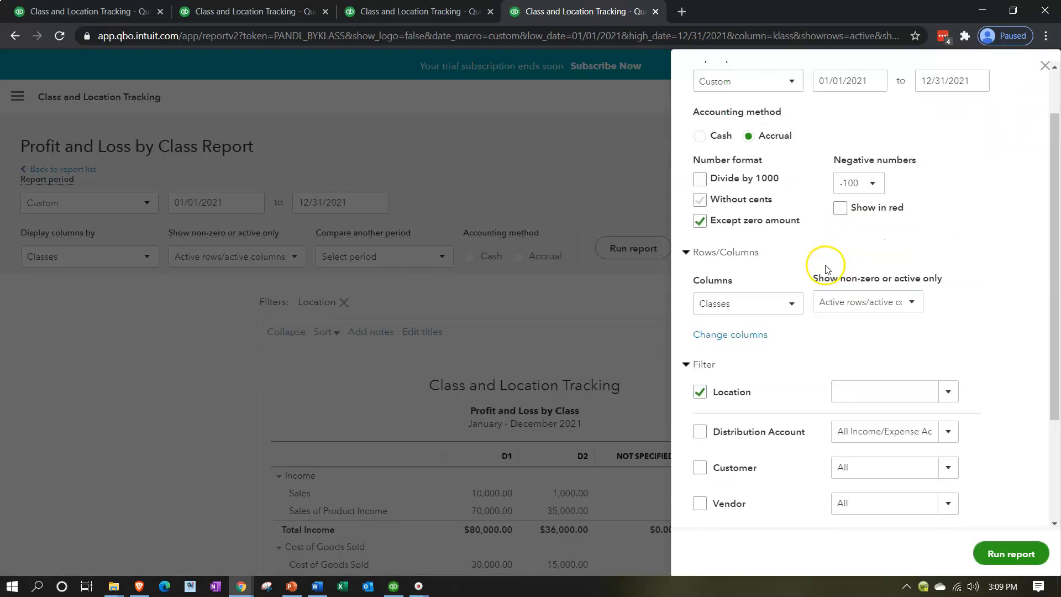
left_click(943, 324)
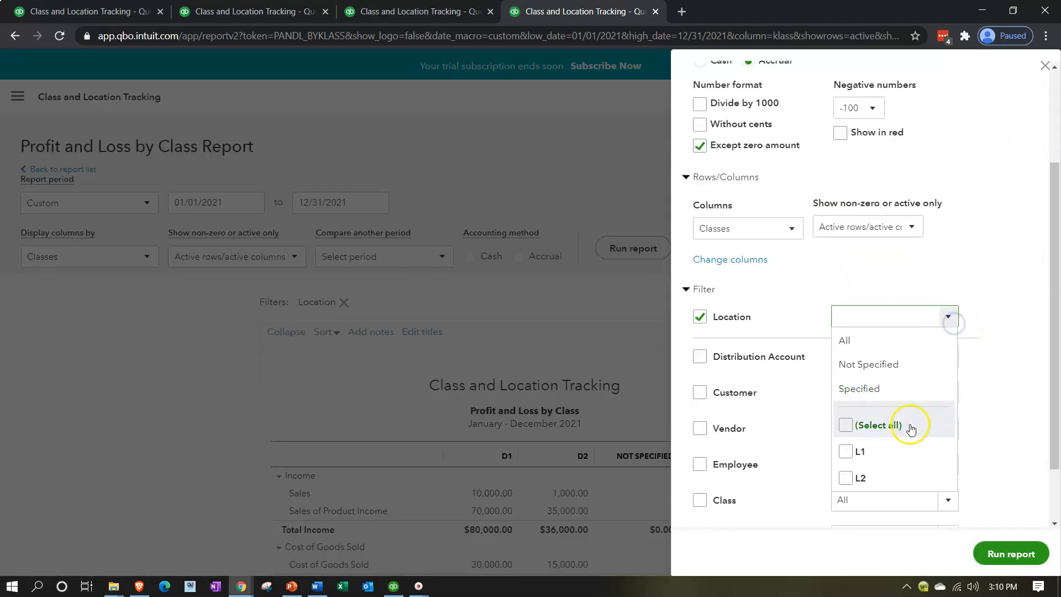
left_click(848, 452)
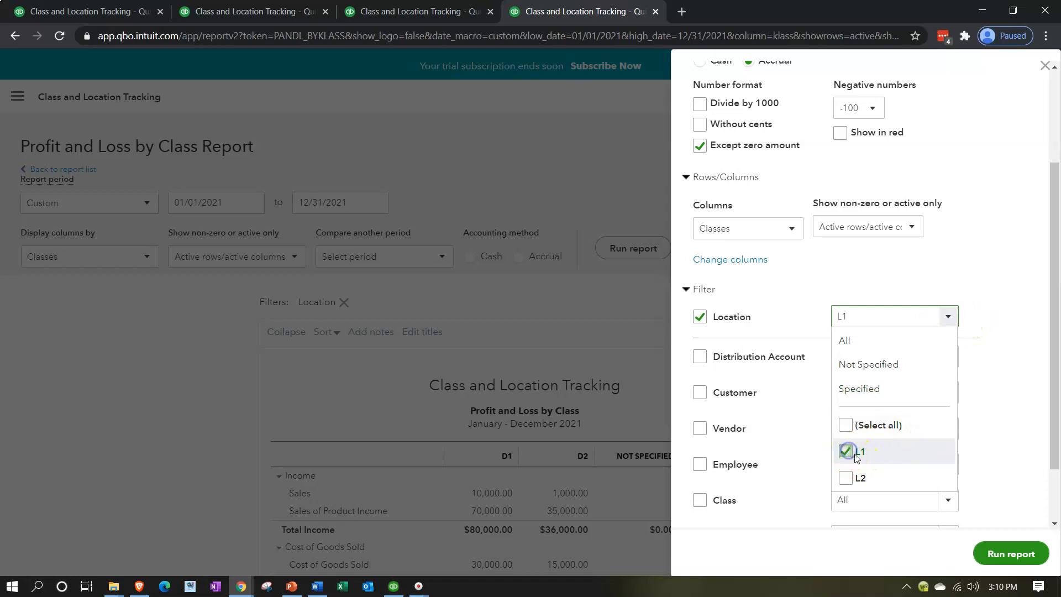
left_click(1032, 554)
scroll(934, 296, "down", 3)
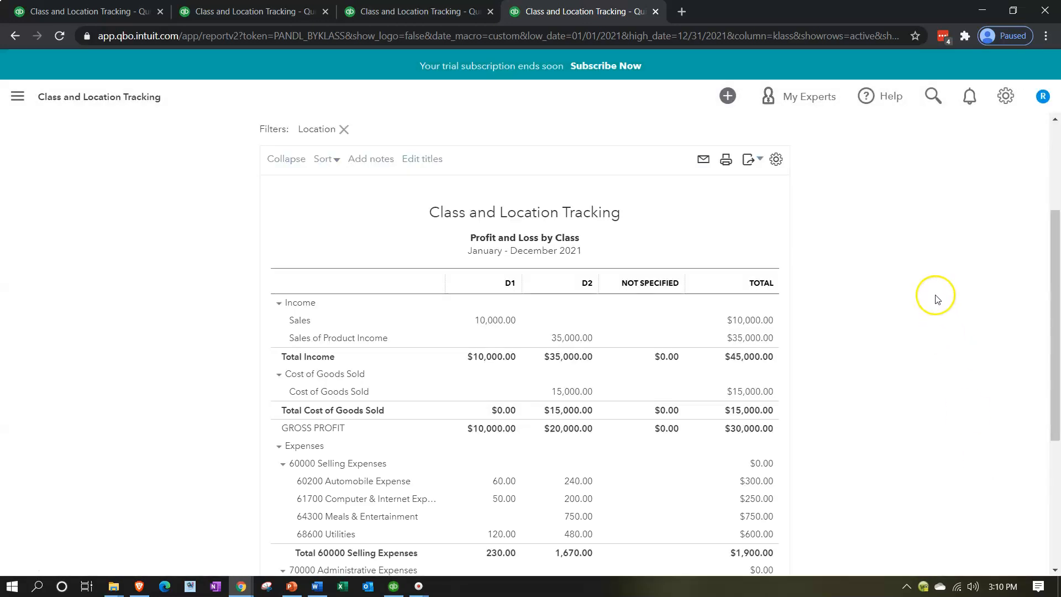
scroll(863, 347, "down", 1)
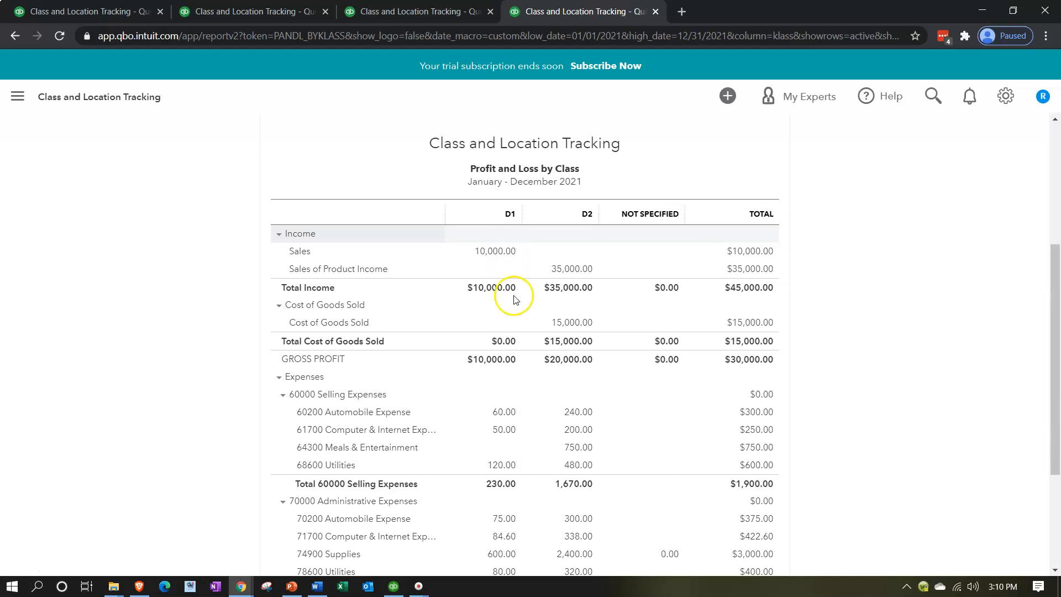
Step: Change the class report's location filter to L2 only, rerun it, and review the columns down to net income
scroll(514, 304, "up", 4)
left_click(866, 186)
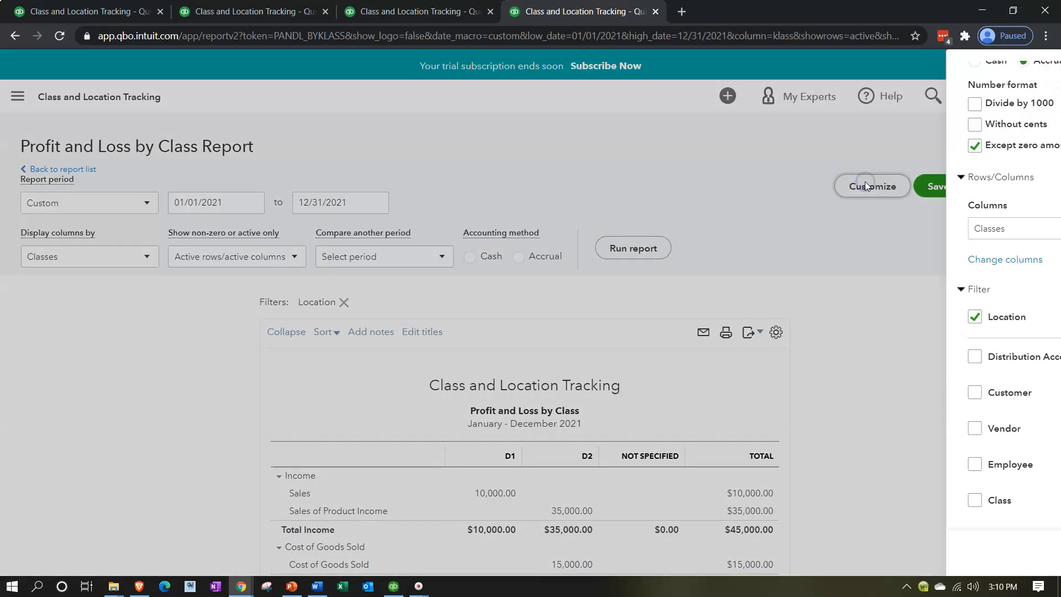
scroll(938, 408, "down", 3)
left_click(947, 391)
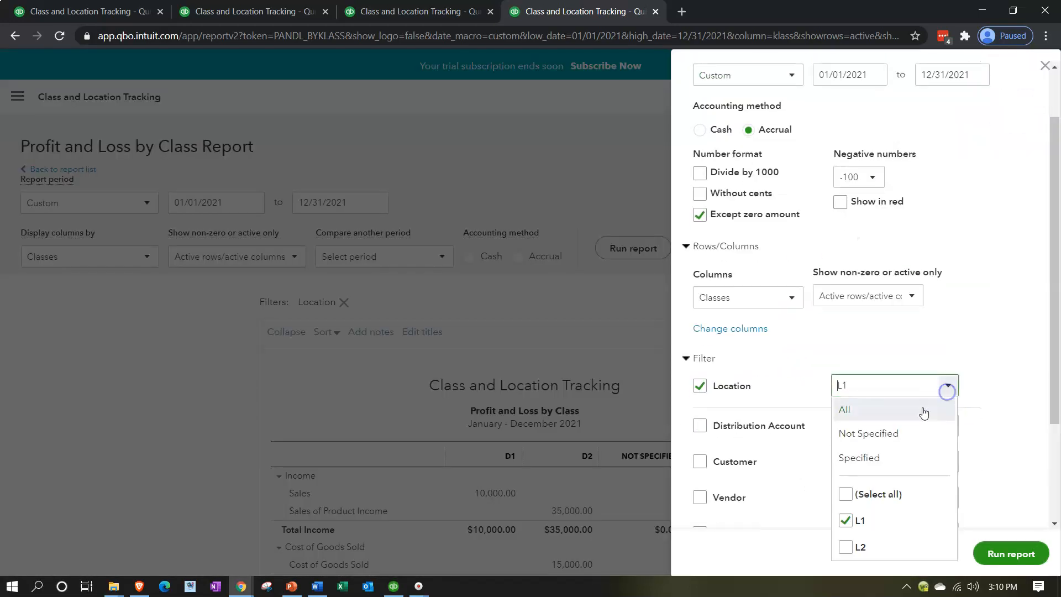
left_click(851, 548)
left_click(850, 523)
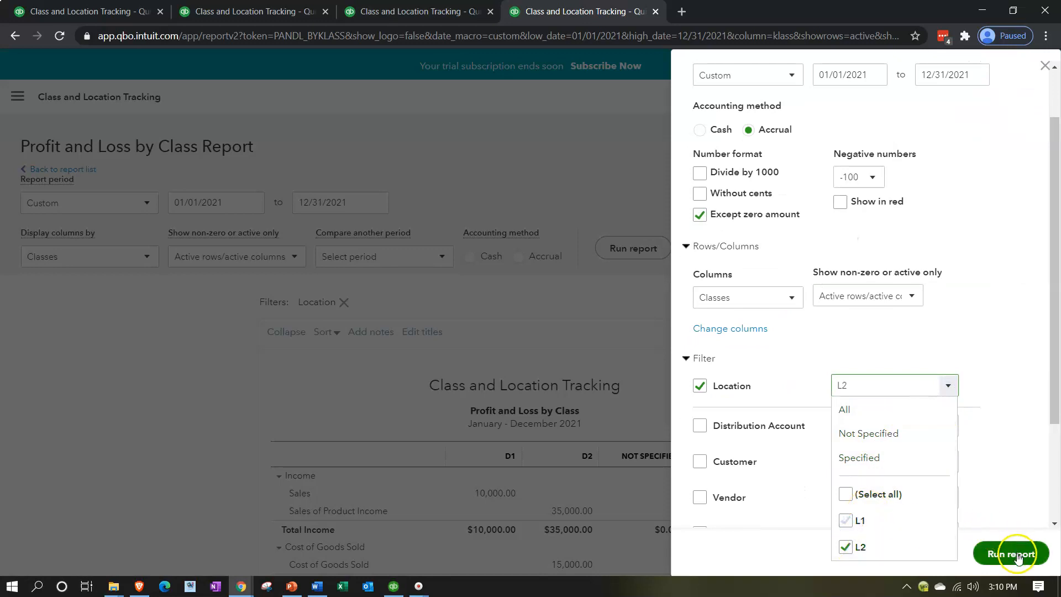
left_click(1011, 554)
scroll(848, 446, "down", 3)
scroll(848, 448, "down", 3)
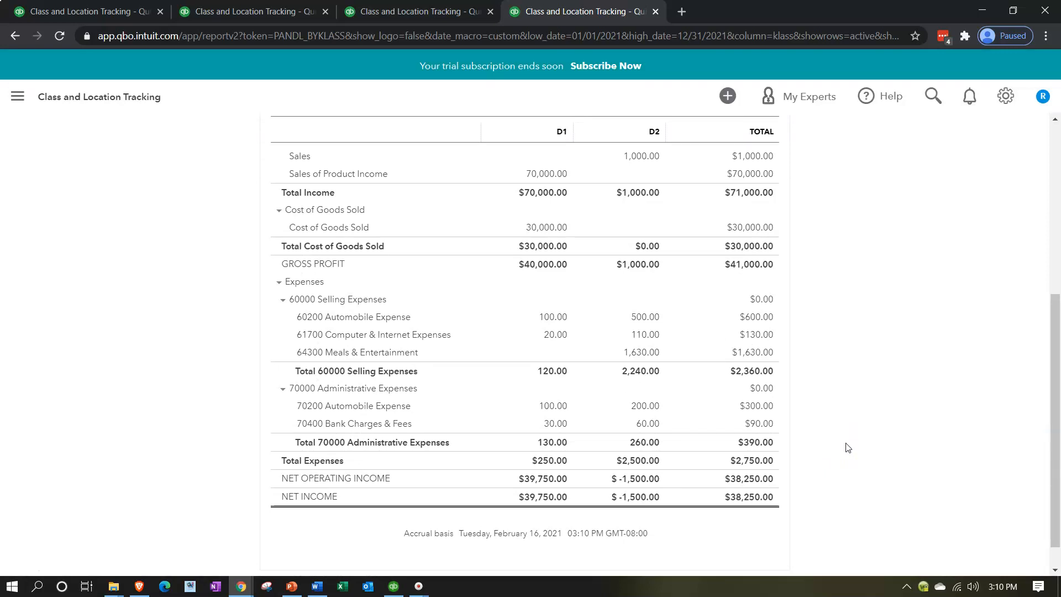
scroll(849, 448, "up", 2)
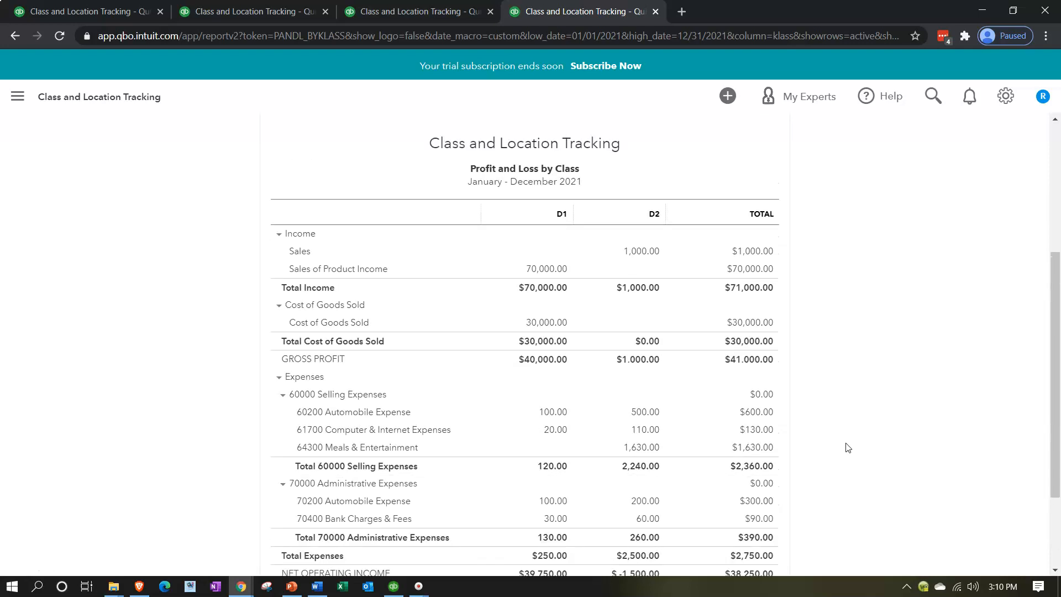